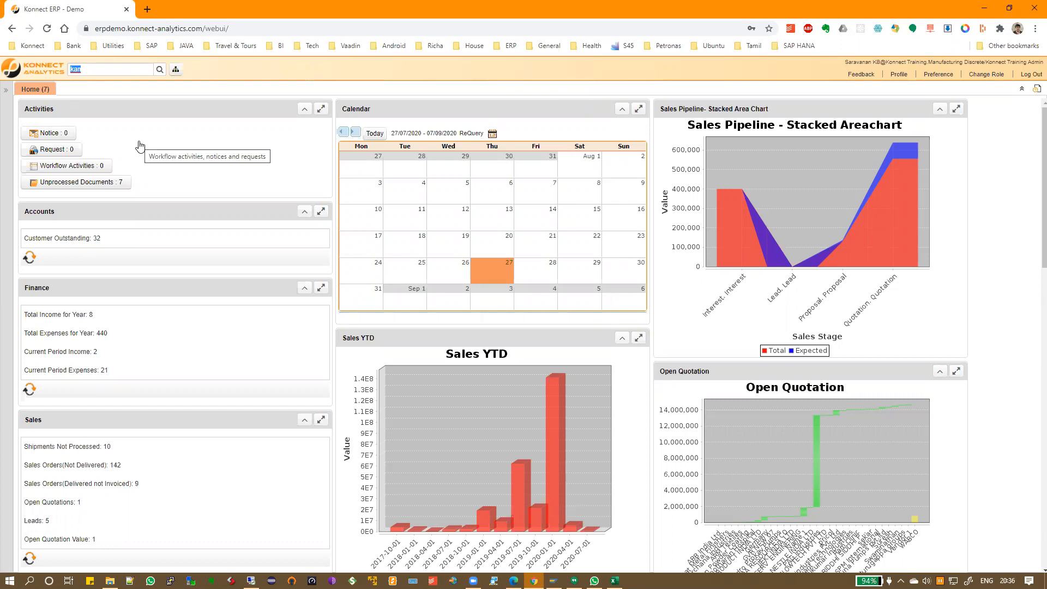
Find the Kanban Board through the menu search and show the Task Management process
key("Right")
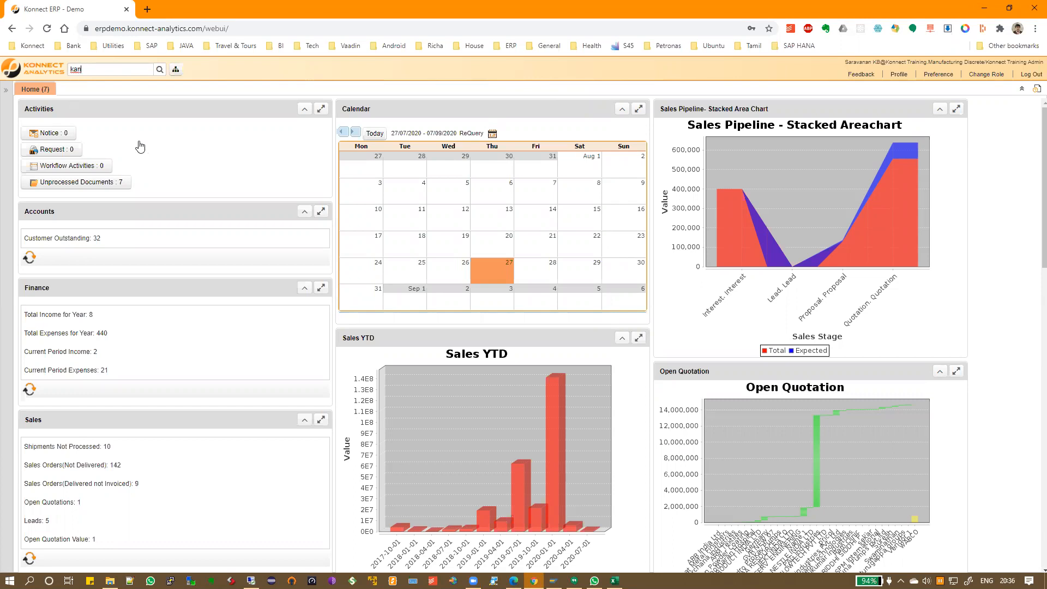
type("ban")
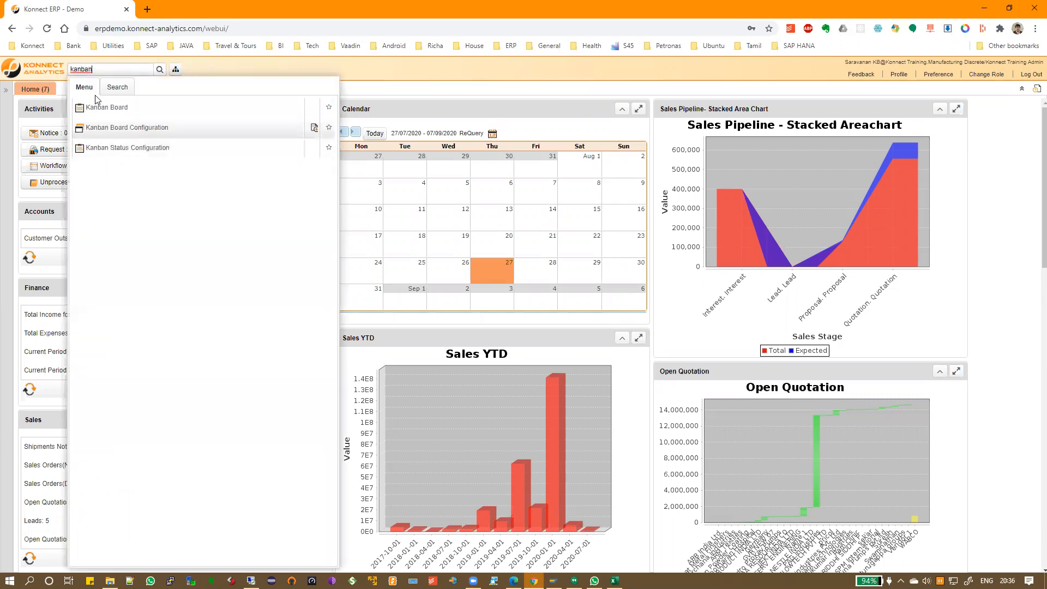
left_click(96, 112)
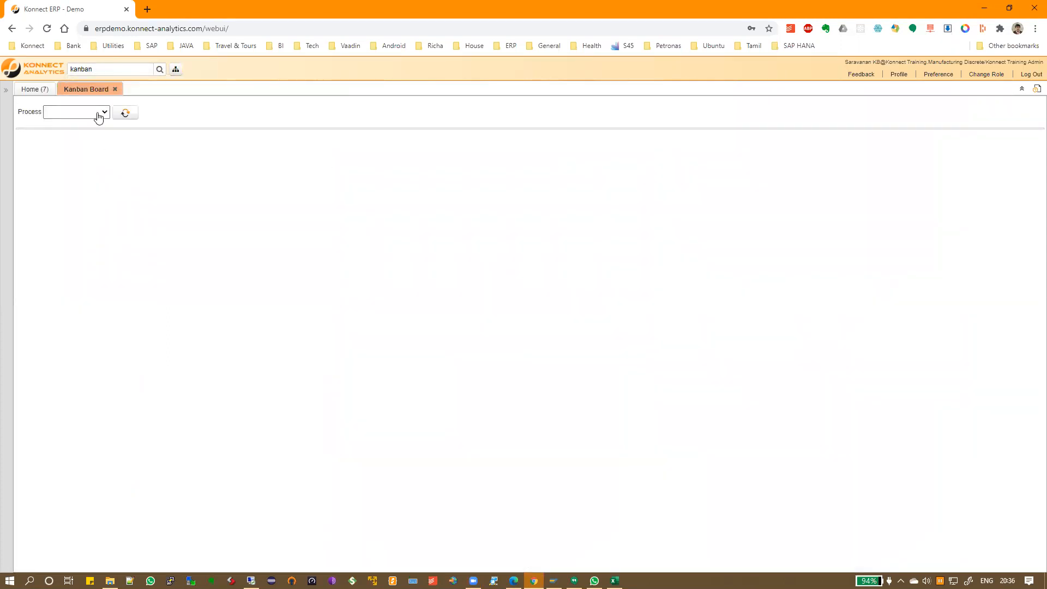
left_click(91, 111)
left_click(86, 128)
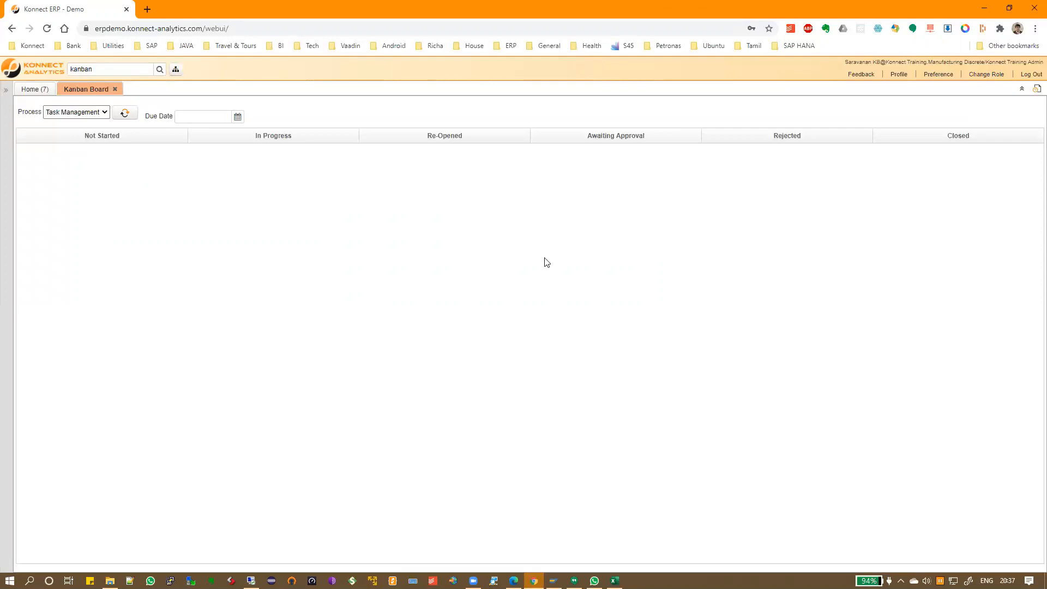
In Excel, enter 'Business Process' in F1 and autofit column F
mouse_move(614, 580)
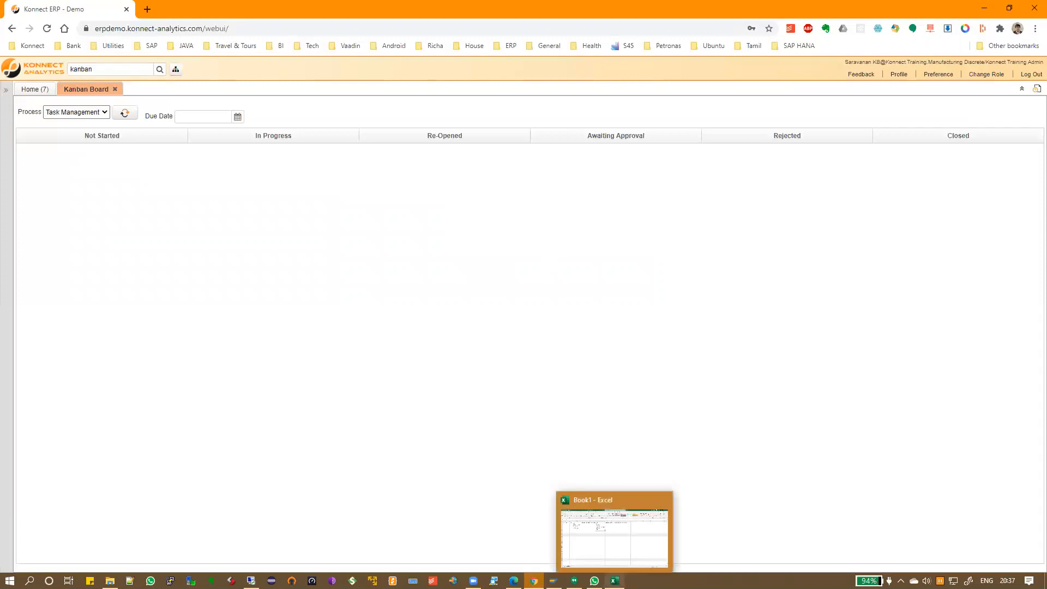
left_click(614, 537)
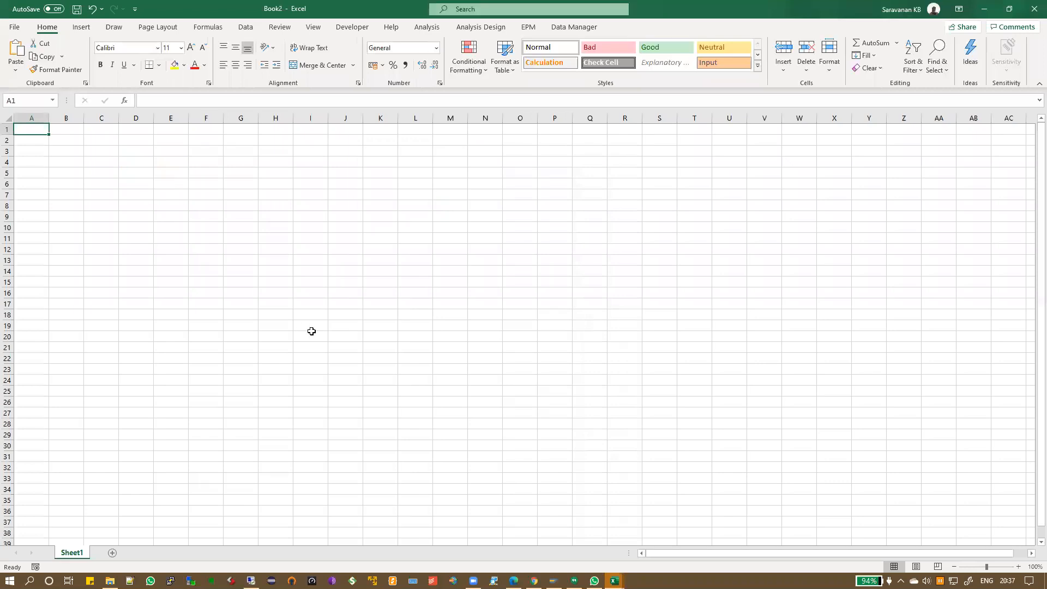
left_click(192, 129)
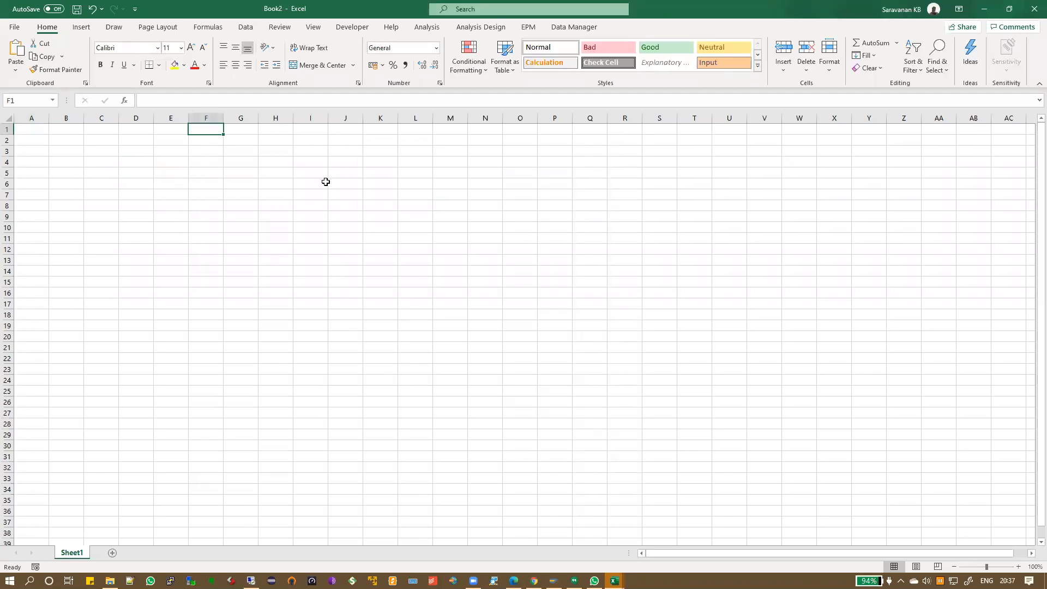
type("Business Preo")
key("BackSpace")
key("BackSpace")
key("BackSpace")
type("rocess")
key("Return")
key("Up")
double_click(223, 118)
Enter 'Employee Wants to Apply for Loan' in F4 and widen column F to fit
left_click(228, 164)
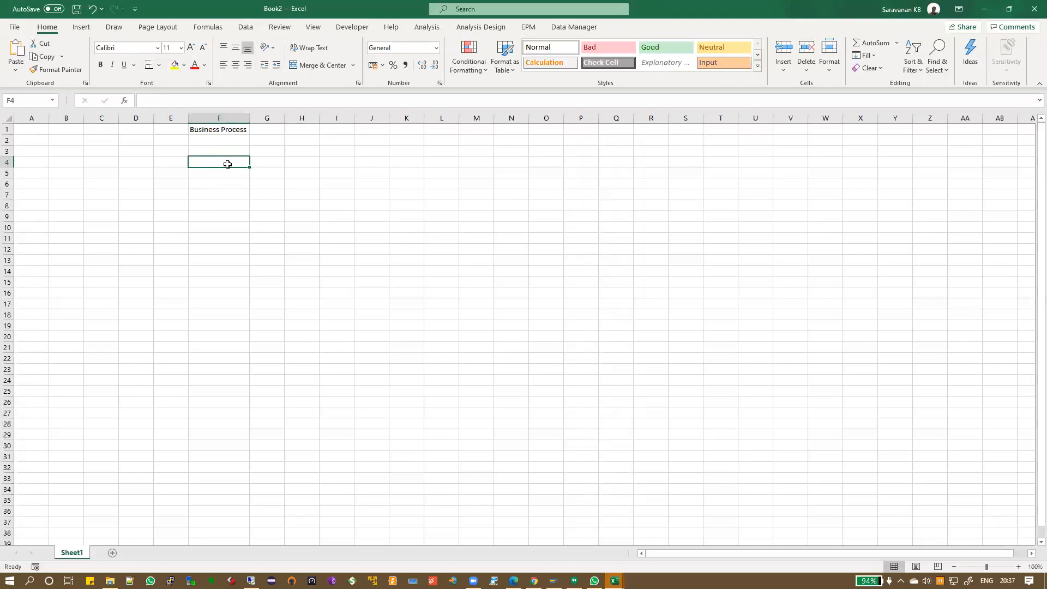
type("Em")
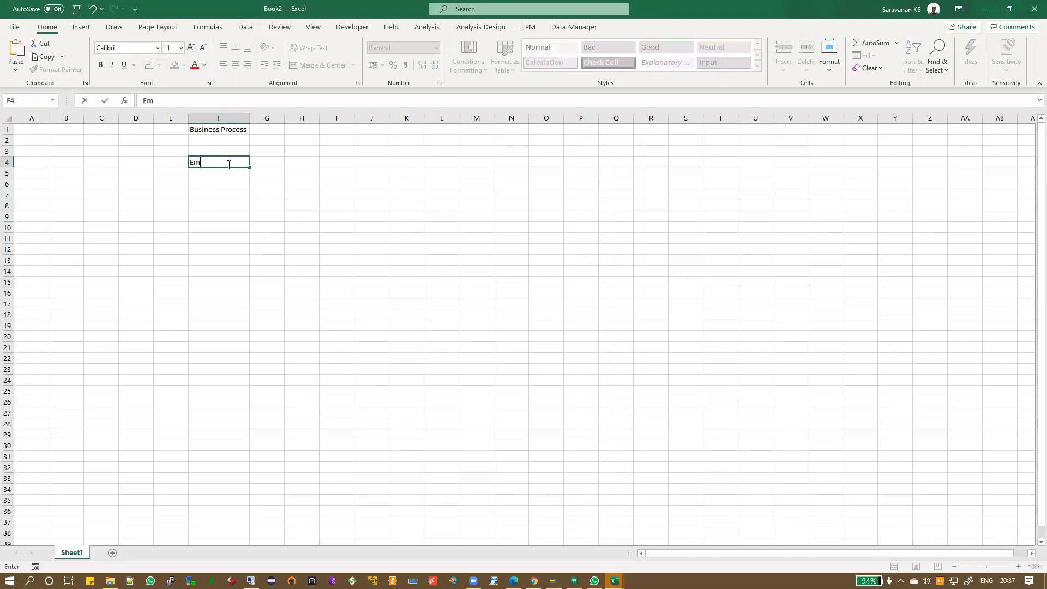
type("ployee Wants to Apply ")
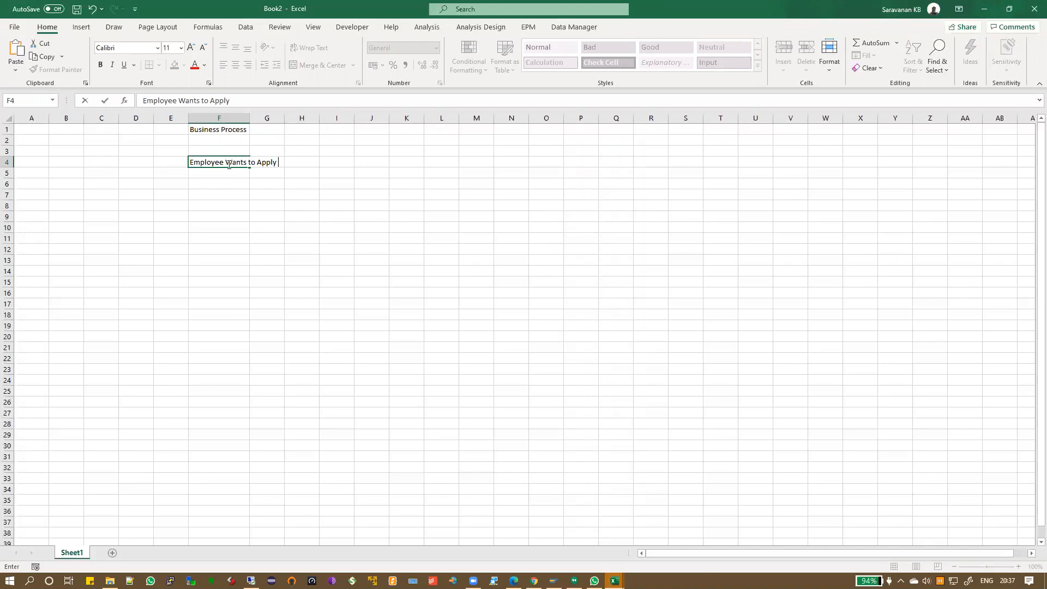
type("for Loan")
key("Return")
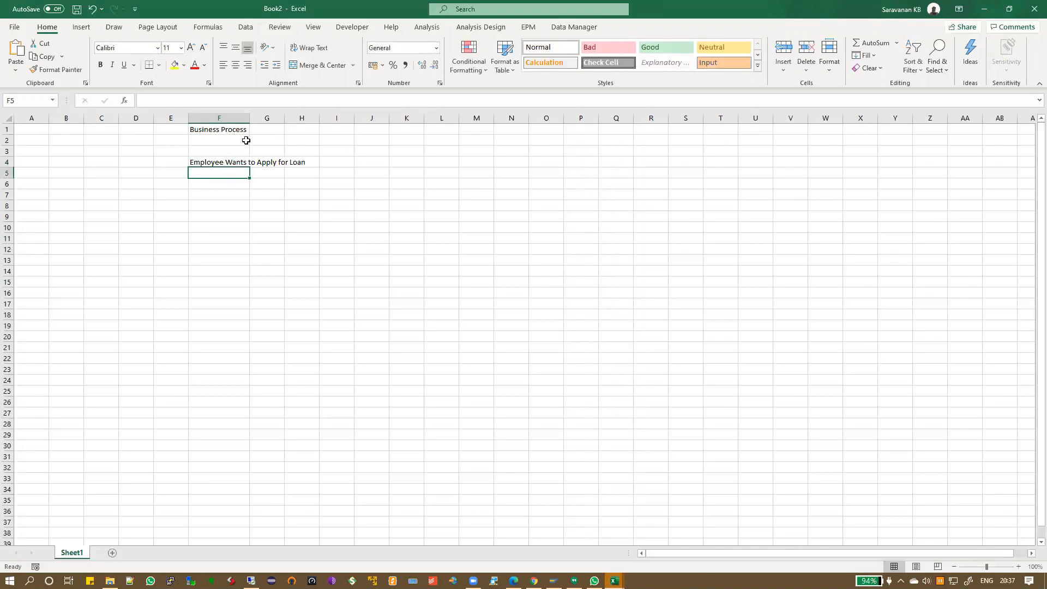
double_click(248, 122)
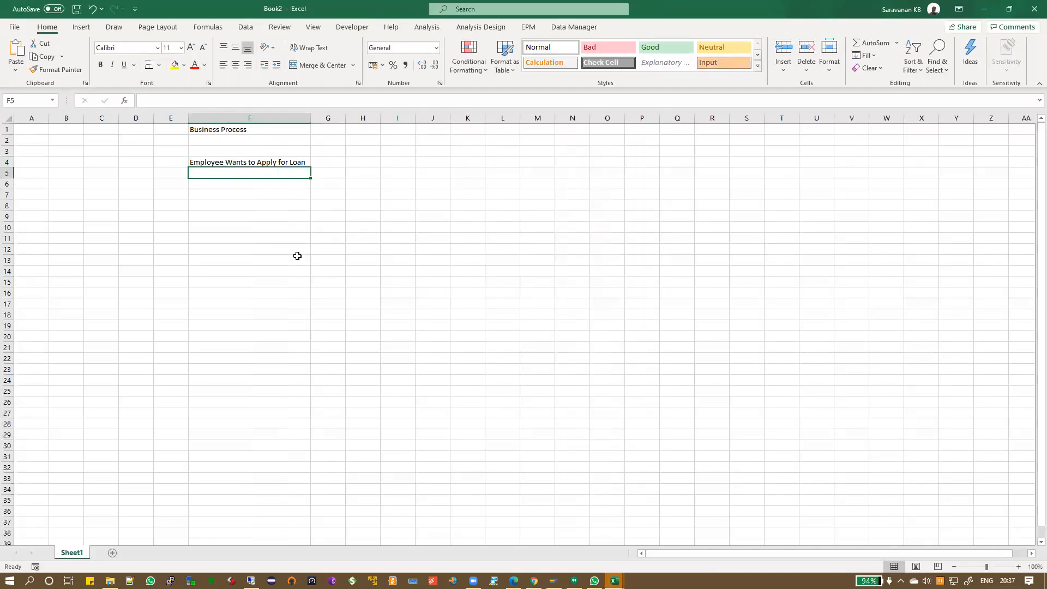
Enter 'Employee Creates A Request' in F6 and 'Manager Approves' in F7
left_click(255, 192)
key("Up")
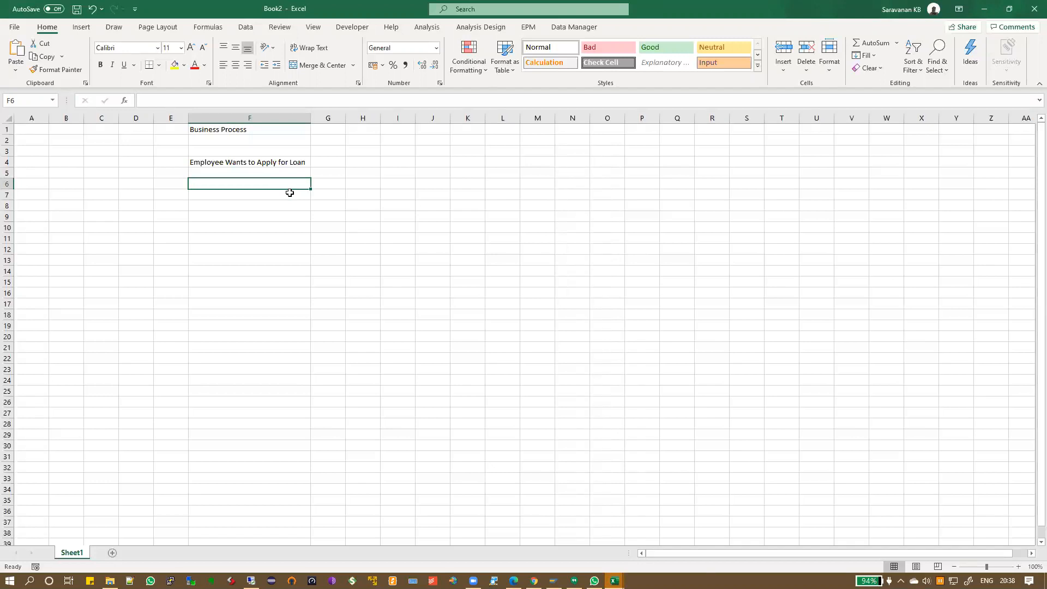
type("Employee ")
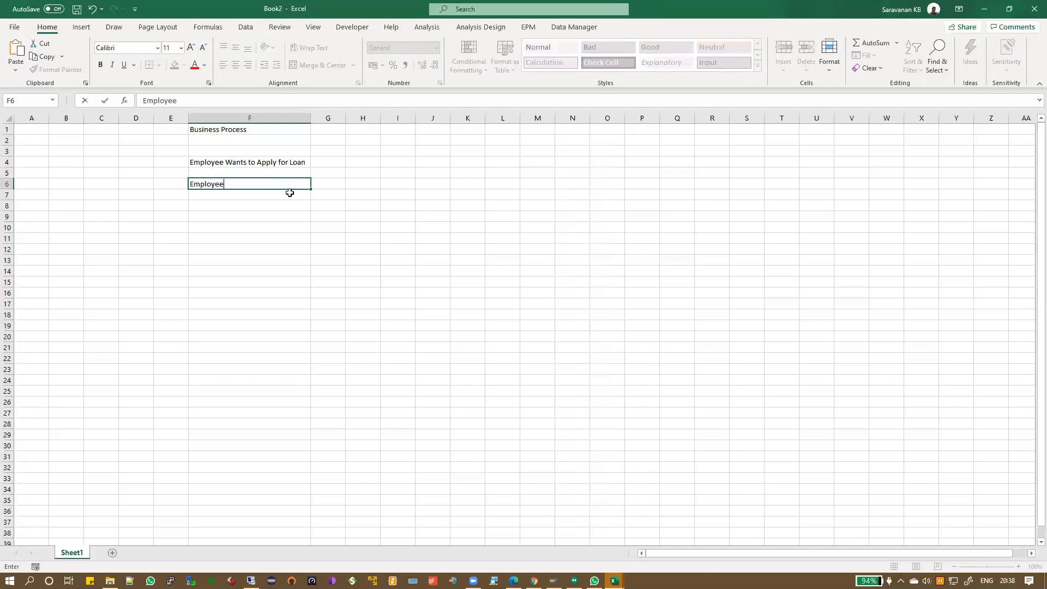
type("Creates A Request")
key("Return")
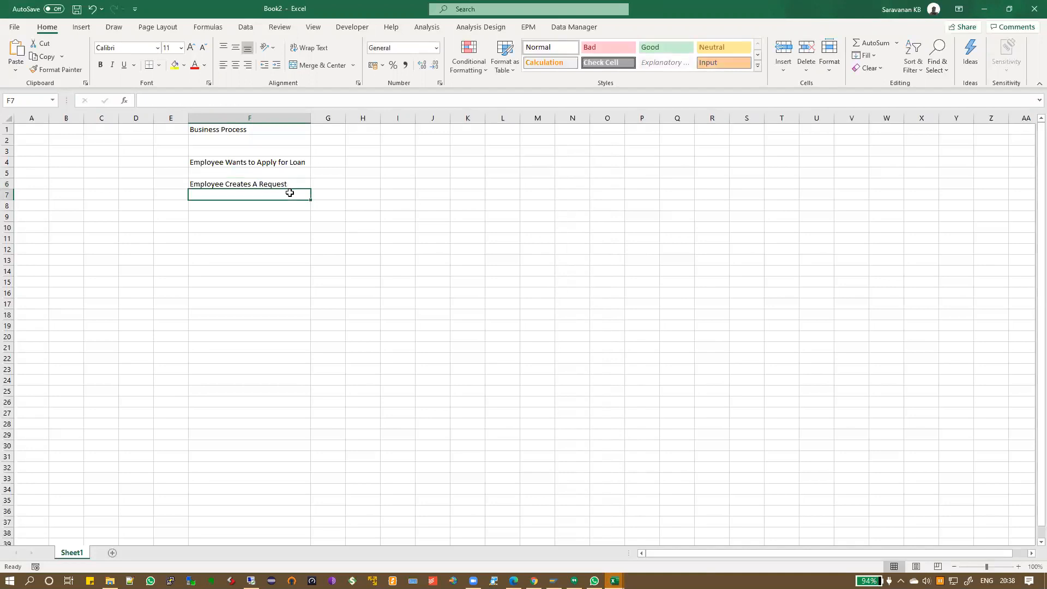
type("Manager A")
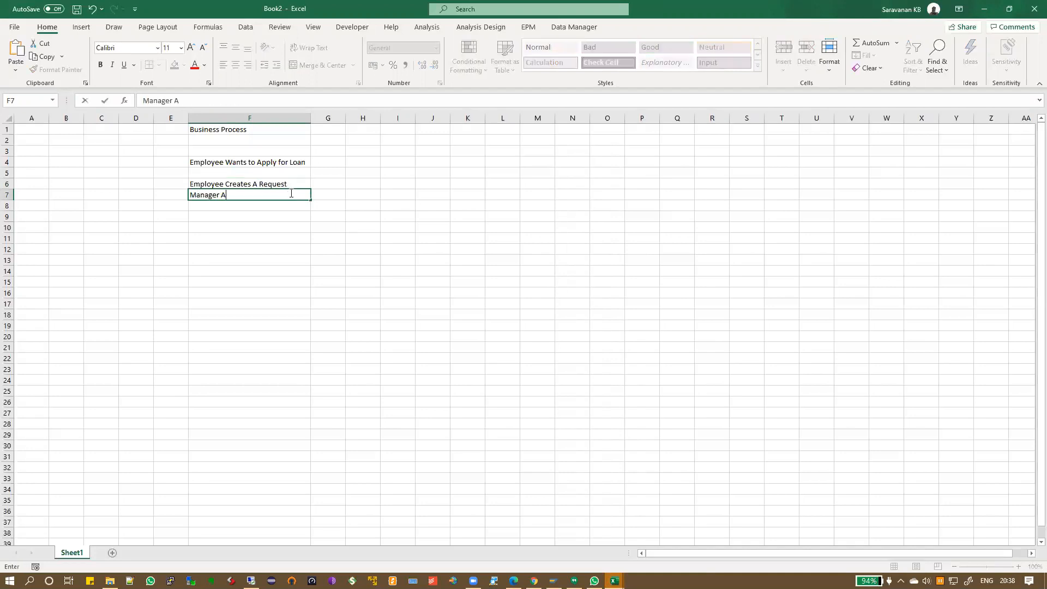
type("pproves")
key("Return")
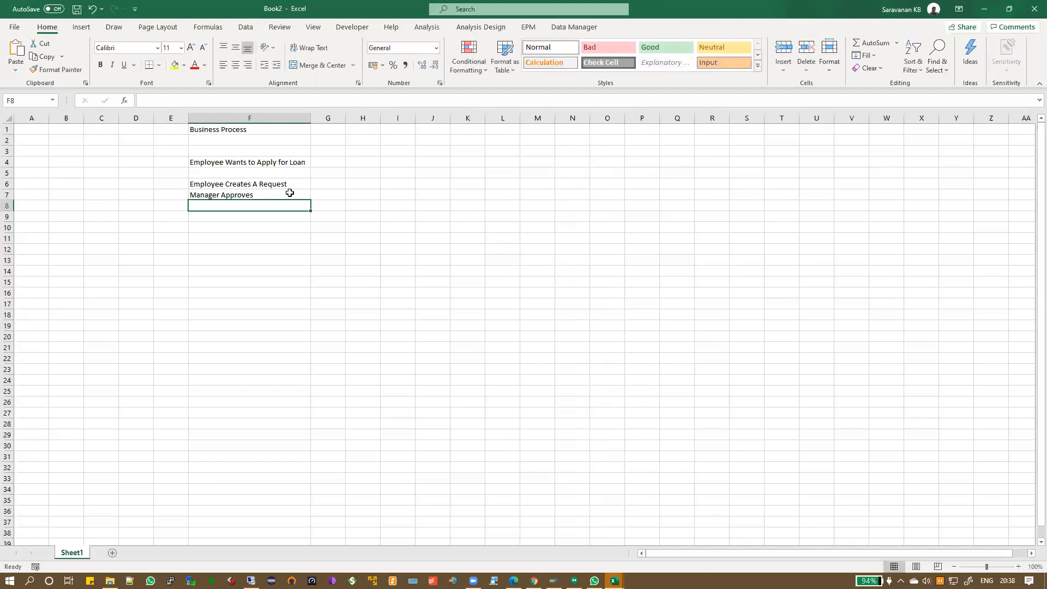
Add 'HR Team for Approval', 'Finance Team' and 'Loan is Disbursed' in F8 to F10
type("Hr Tea")
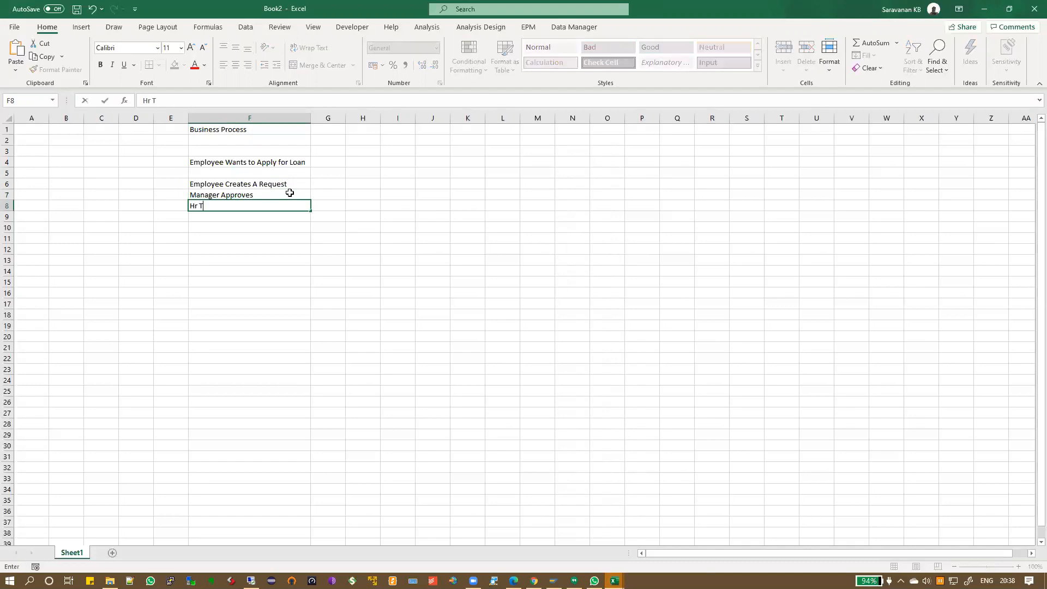
key("BackSpace")
key("BackSpace")
key("BackSpace")
key("BackSpace")
key("BackSpace")
type("R Team for Approval")
key("Return")
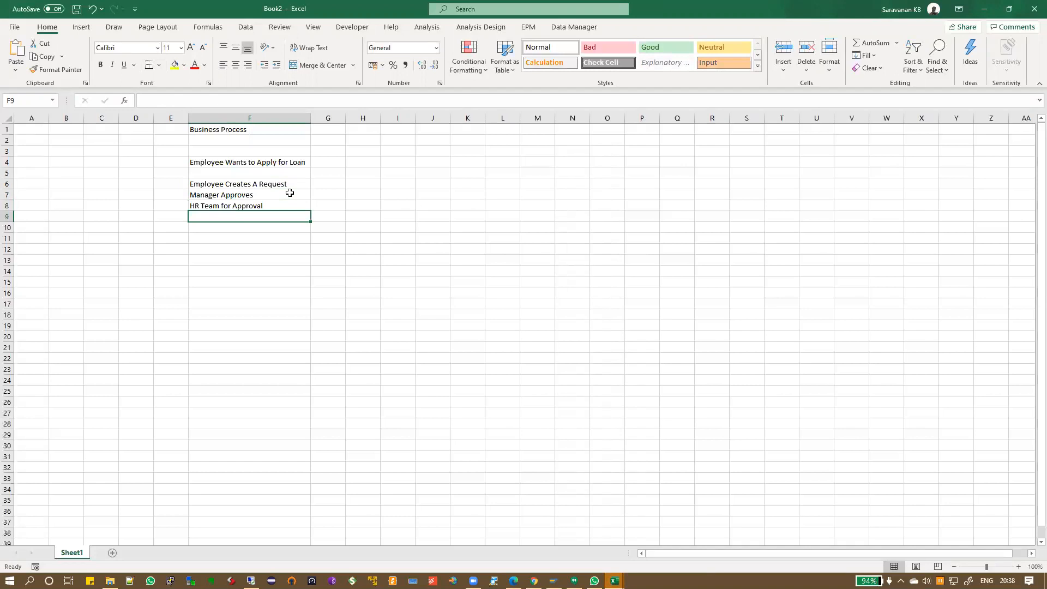
type("Finance Team")
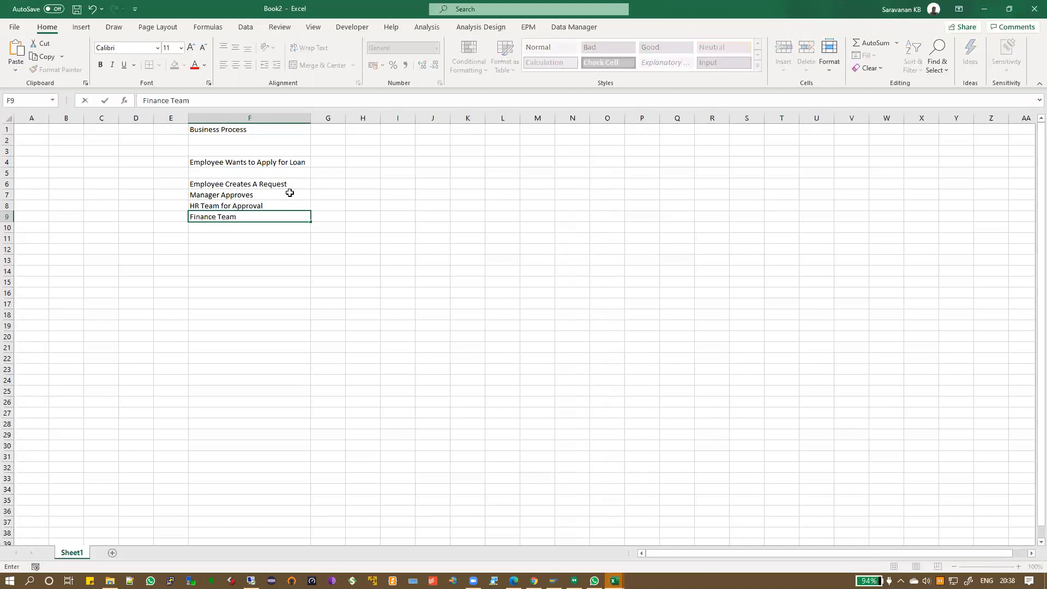
key("Return")
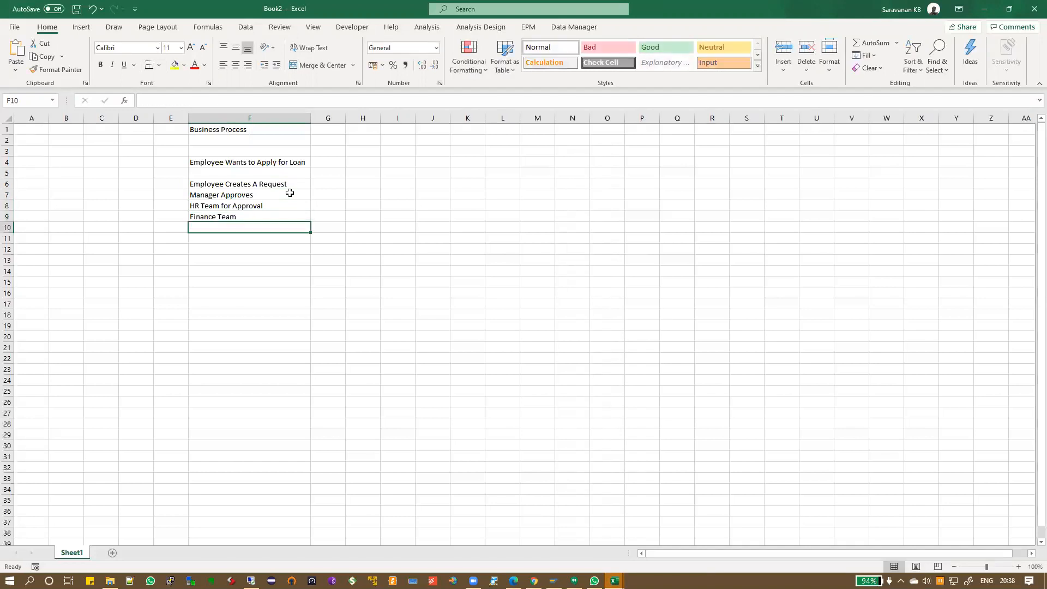
type("Loan is Disbursed")
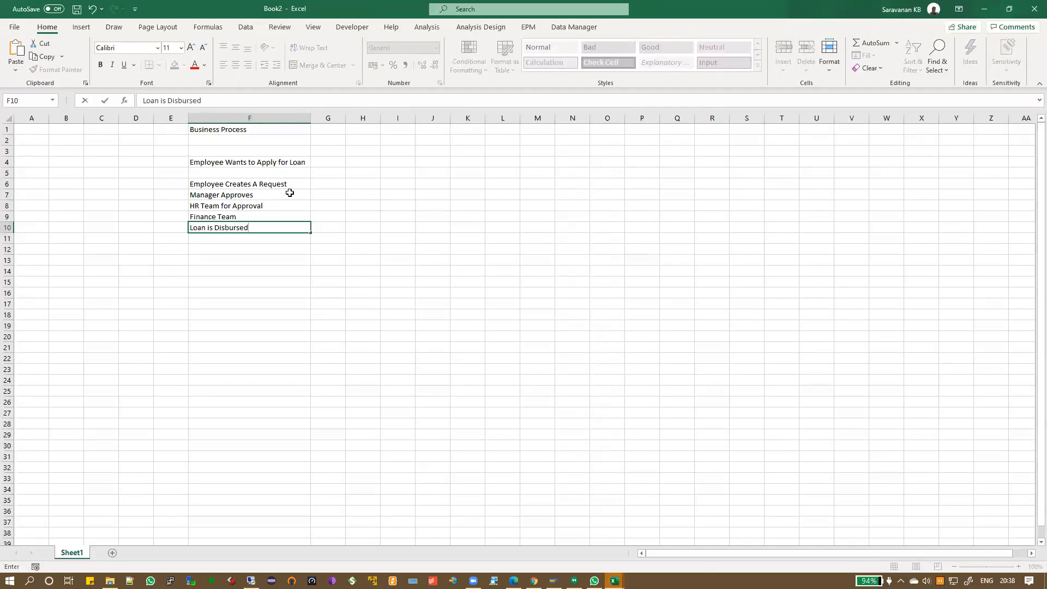
key("Return")
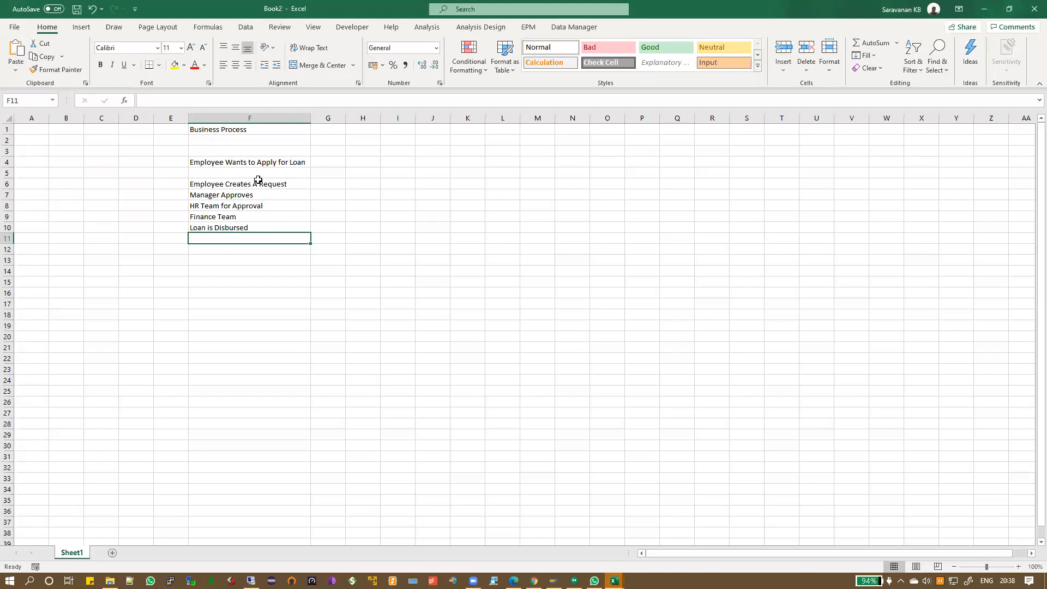
Add the 'ERP' column header in cell G5
left_click_drag(258, 181, 258, 229)
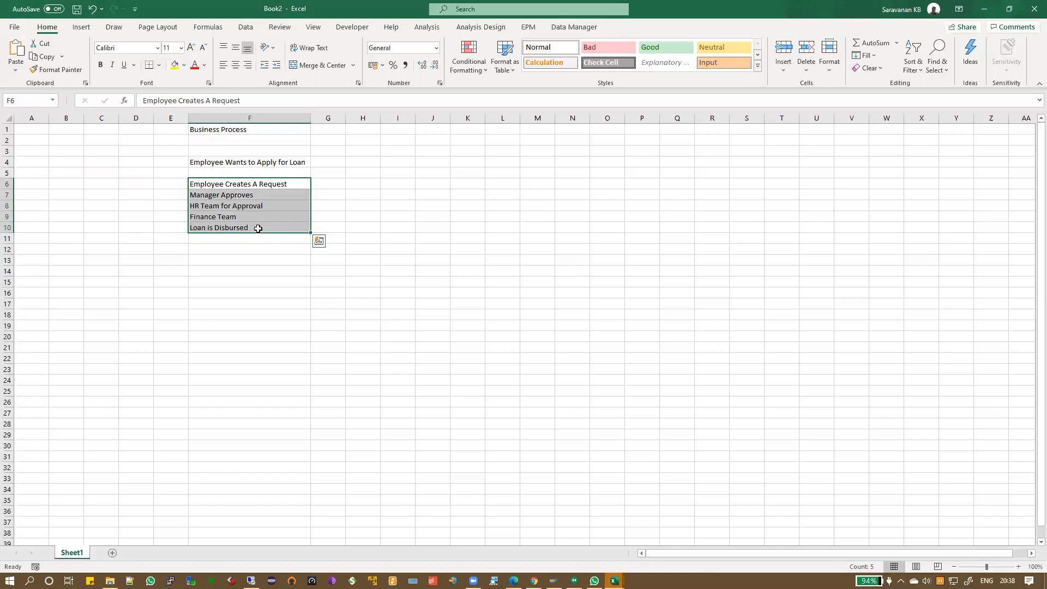
key("Up")
key("Right")
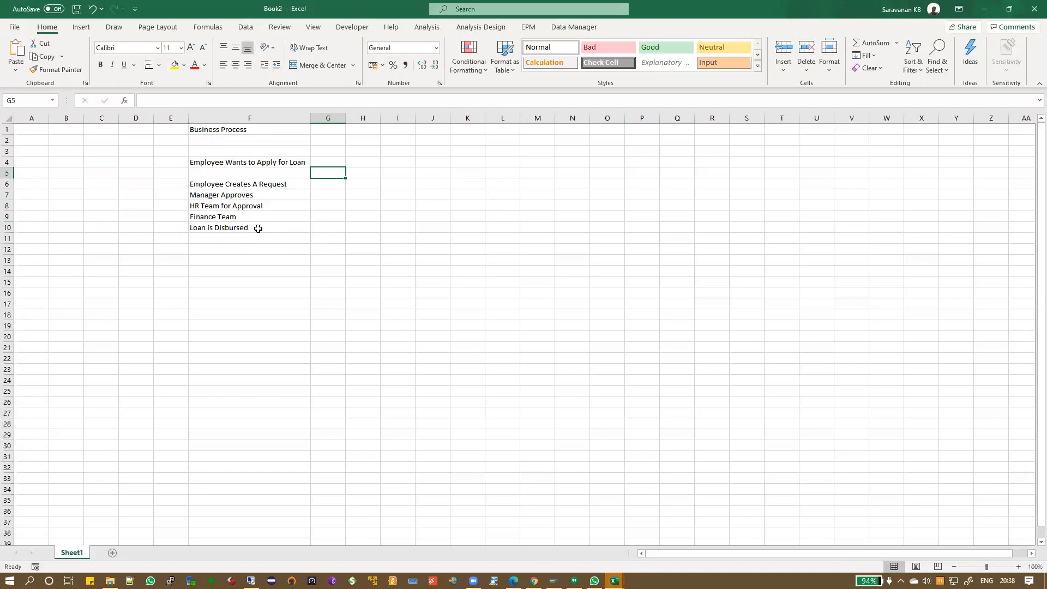
type("ERP")
key("Return")
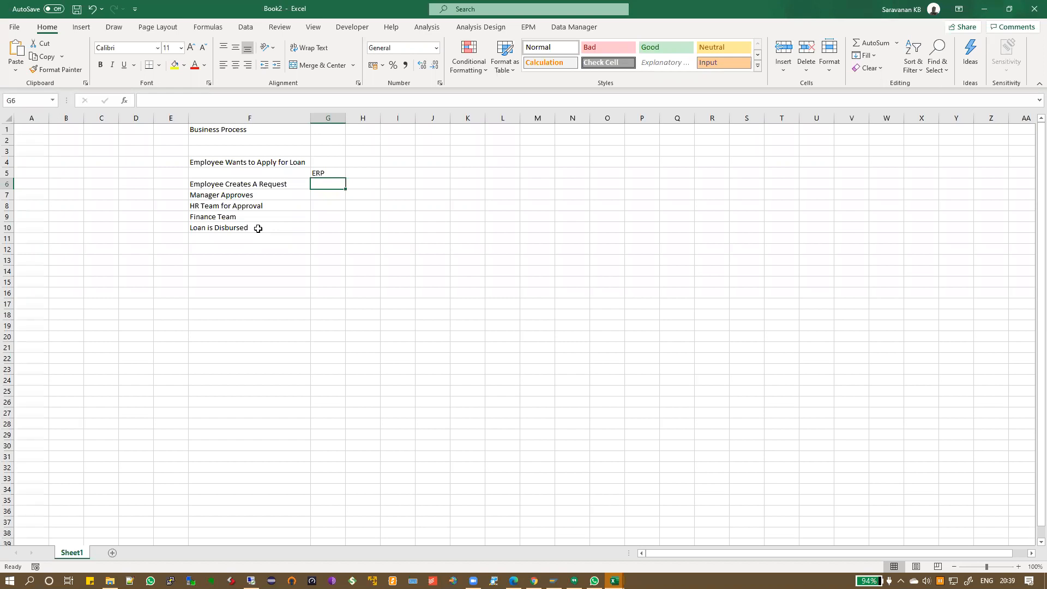
Fill the ERP column with NA, NA, NA, Loan Document and Payment, autofitting column G
type("NA")
key("Return")
type("NA")
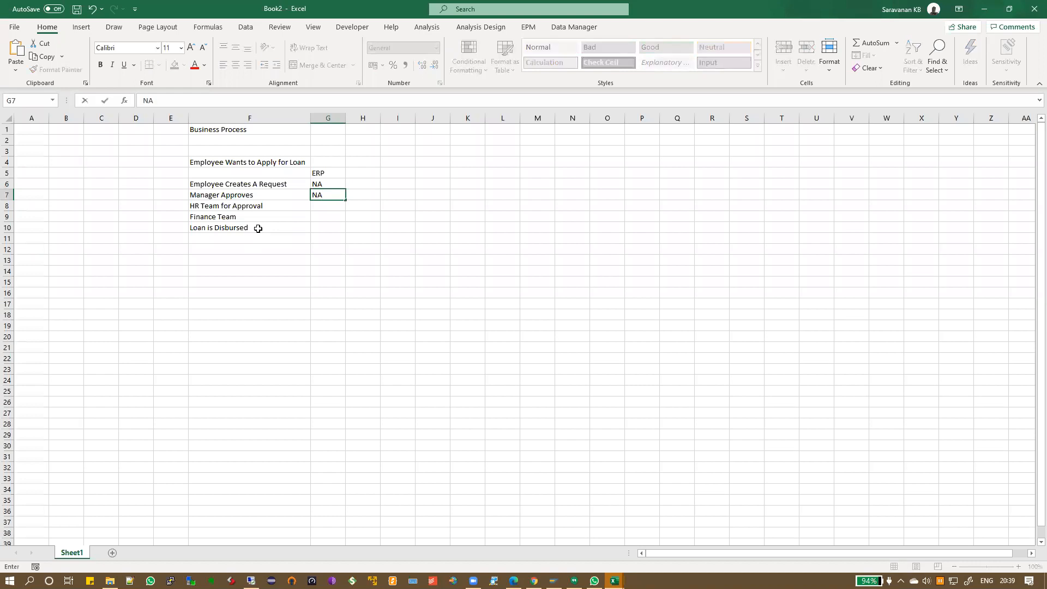
key("Return")
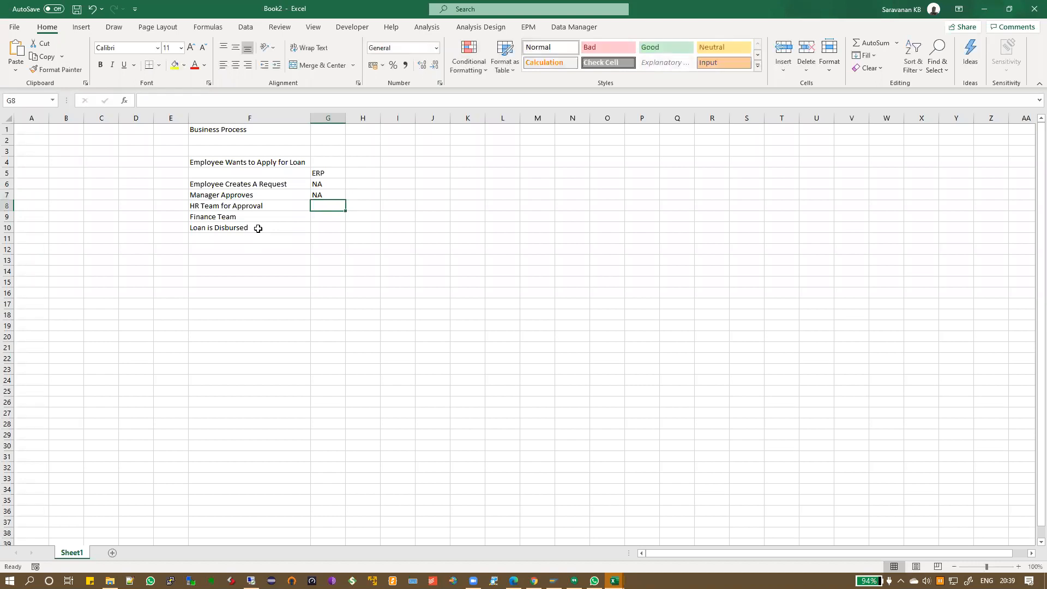
type("NA")
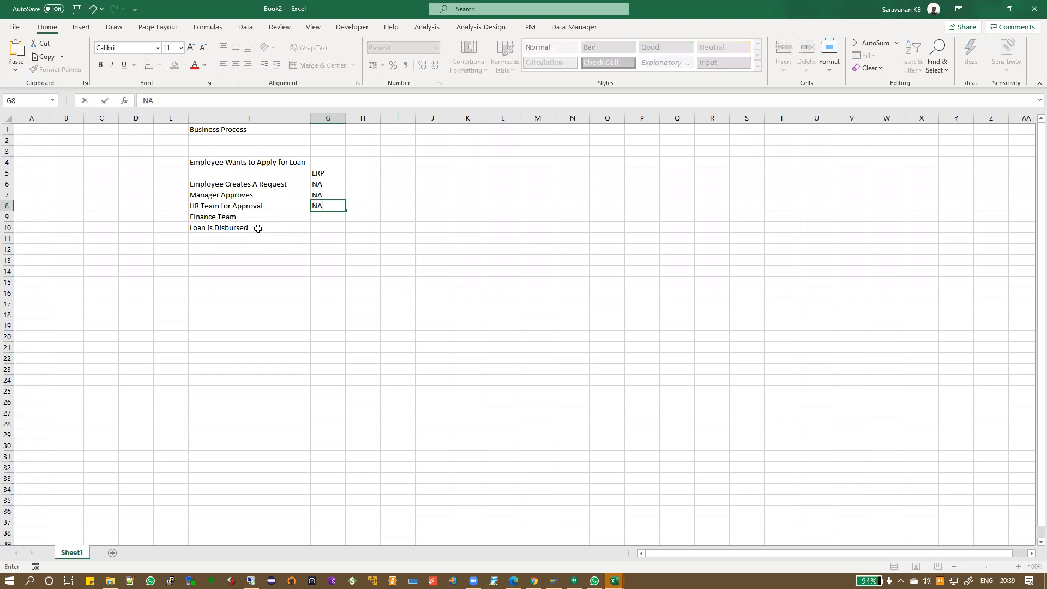
key("Return")
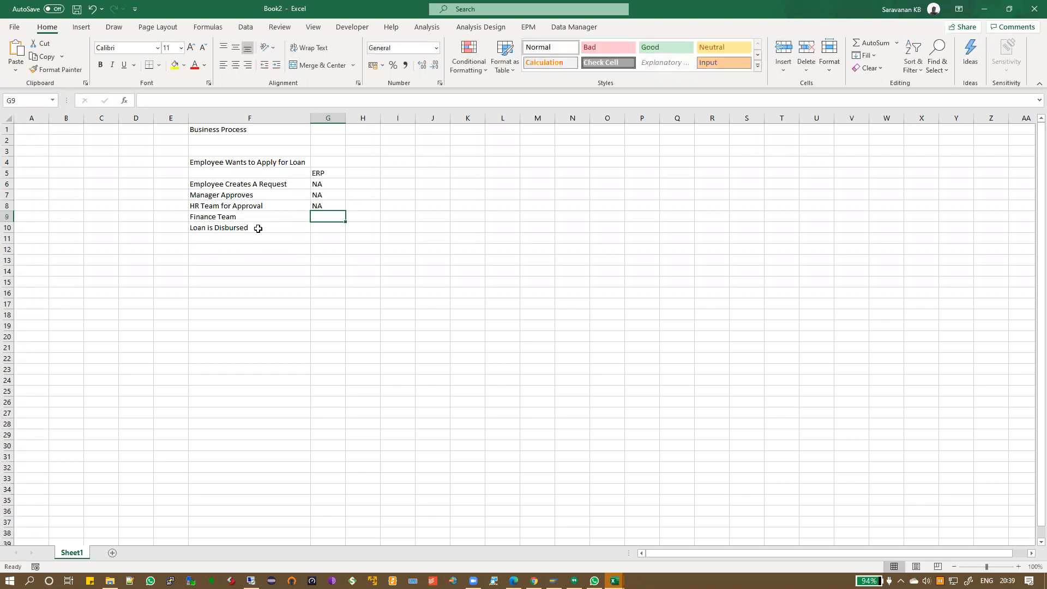
type("Loan Document")
key("Return")
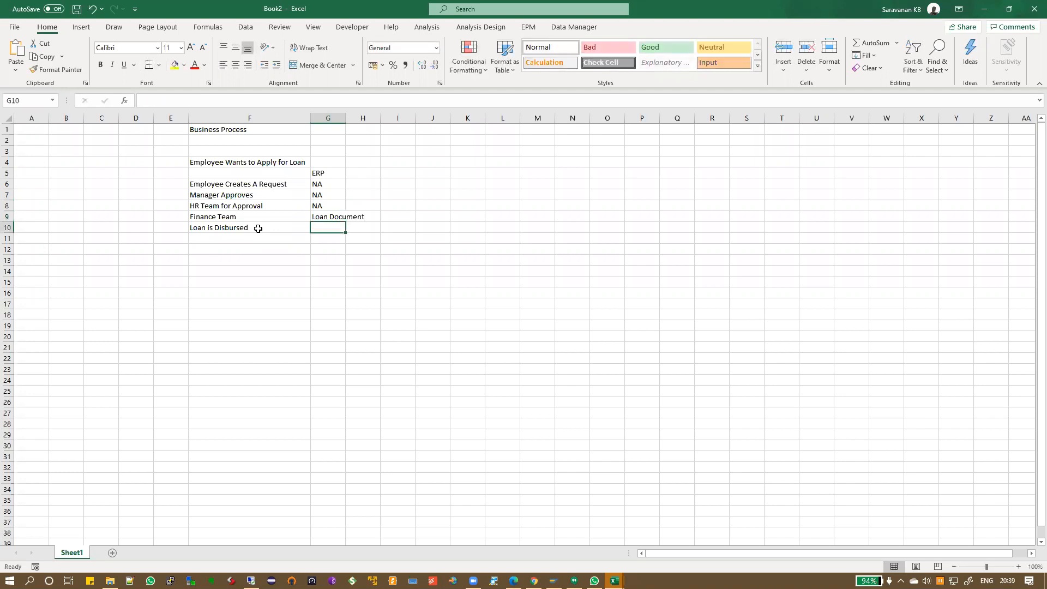
double_click(345, 118)
type("Payment")
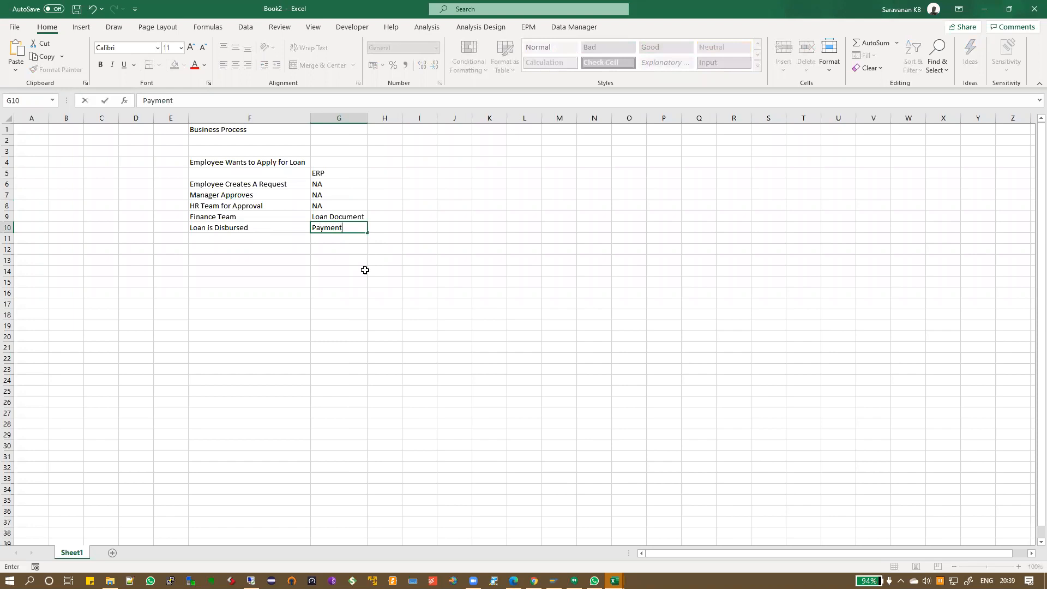
key("Return")
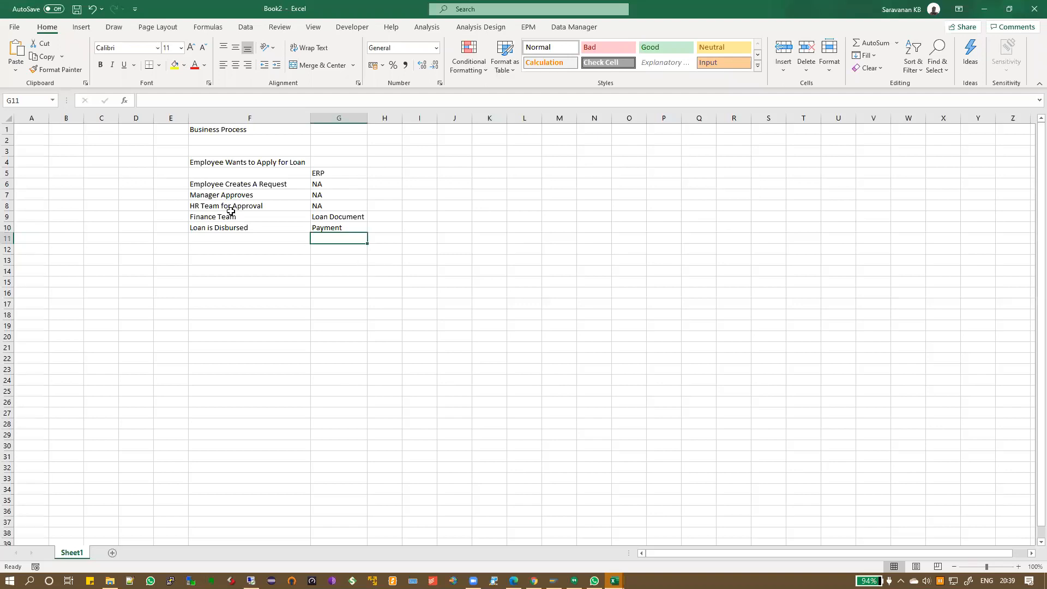
Highlight the process steps alongside their ERP entries to review the mapping
left_click_drag(236, 216, 240, 227)
left_click_drag(329, 220, 334, 226)
left_click_drag(261, 185, 315, 206)
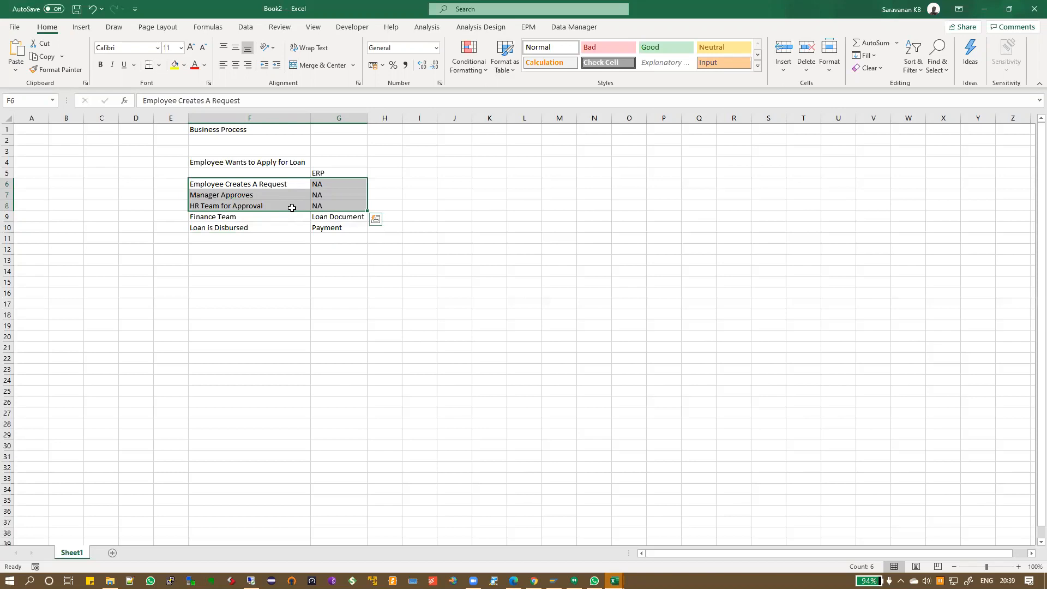
Add the 'Process Flow' heading in J5 and widen column J to fit
left_click(296, 238)
left_click(267, 184)
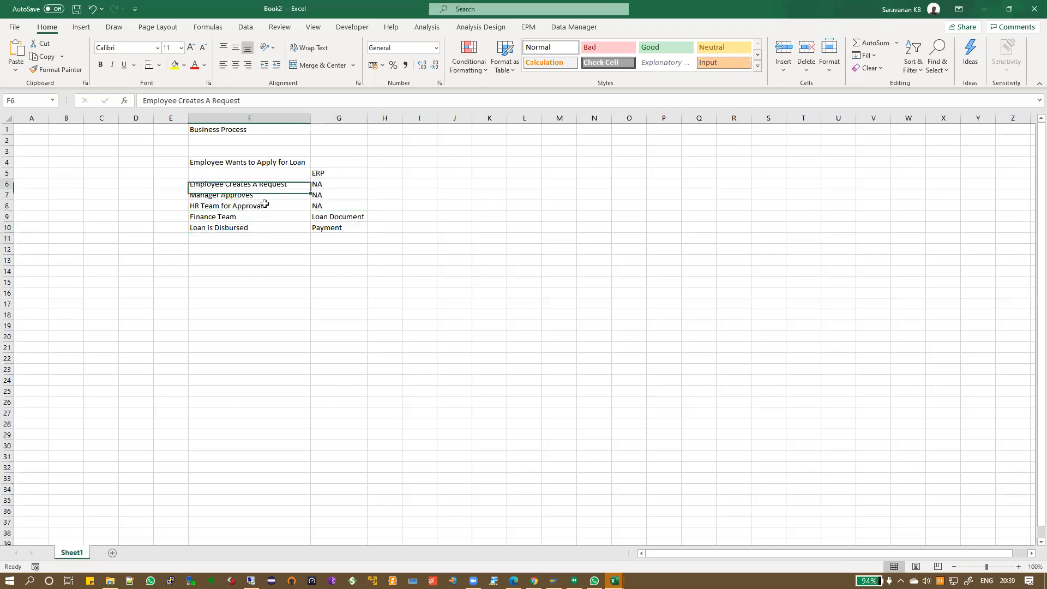
left_click_drag(265, 203, 264, 227)
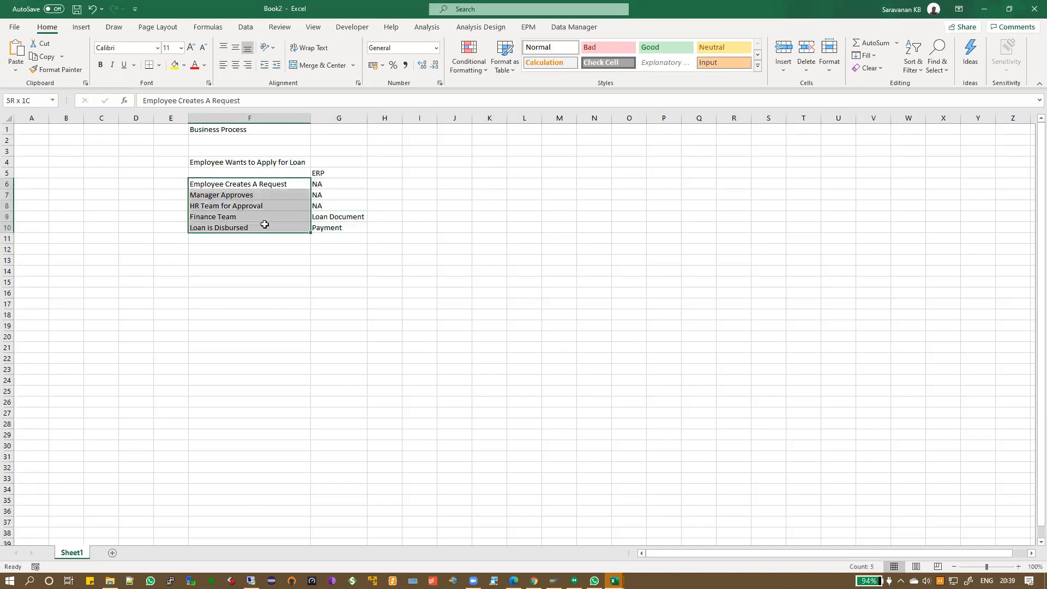
left_click(446, 176)
type("Process Flow")
key("Return")
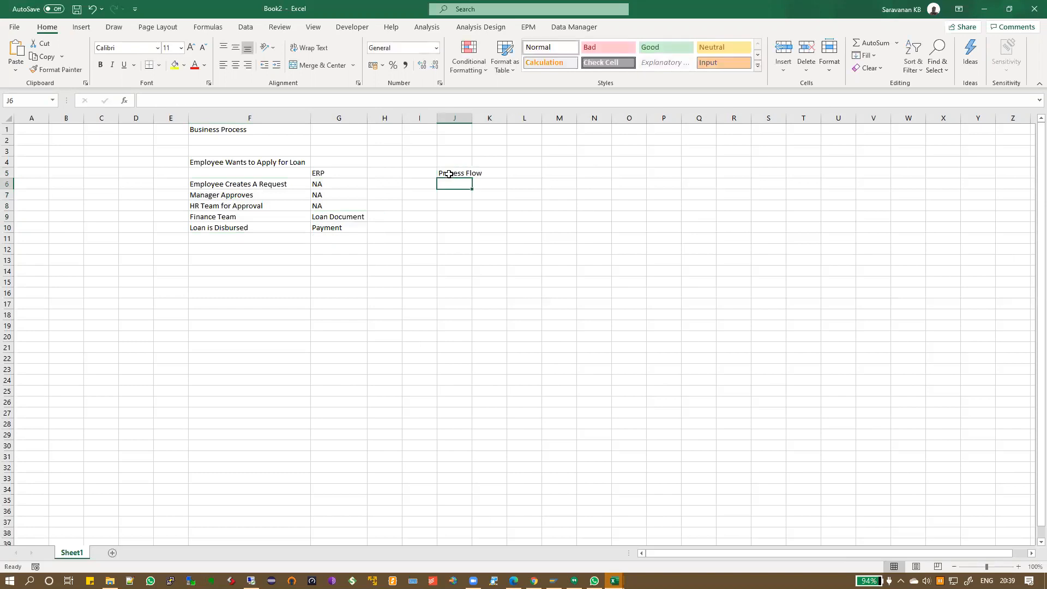
double_click(472, 121)
left_click(456, 171)
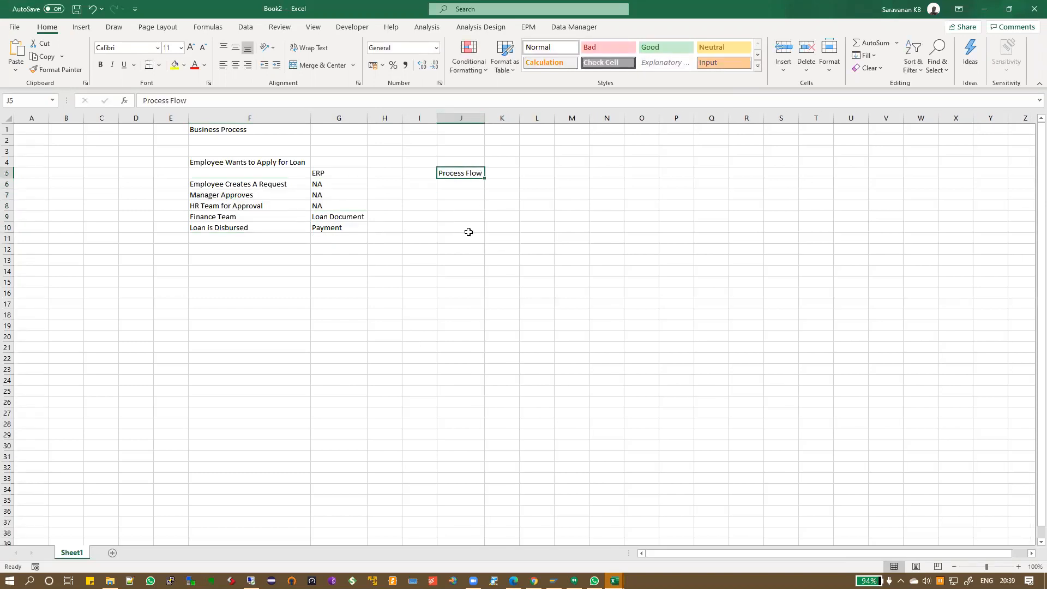
left_click_drag(246, 184, 245, 230)
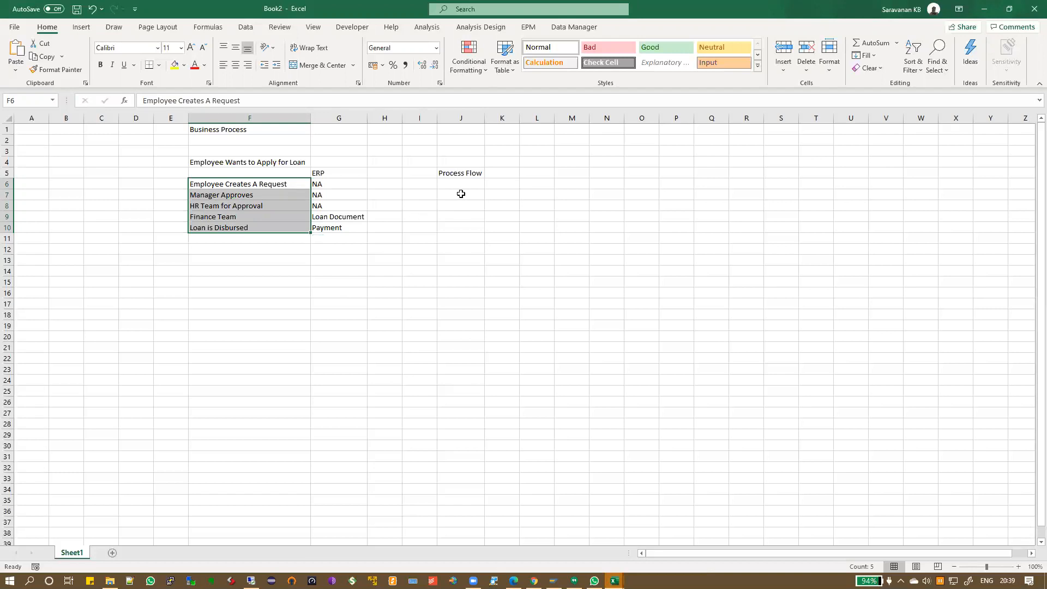
left_click(455, 173)
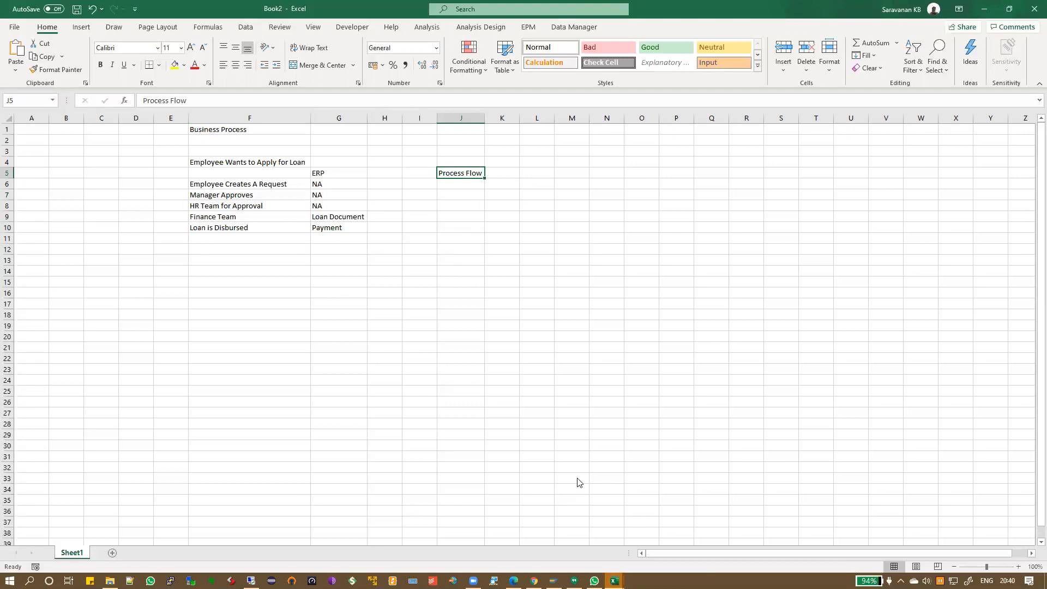
Back in Konnect ERP, search the menu for 'business pro'
key("alt+Tab")
key("alt+Tab")
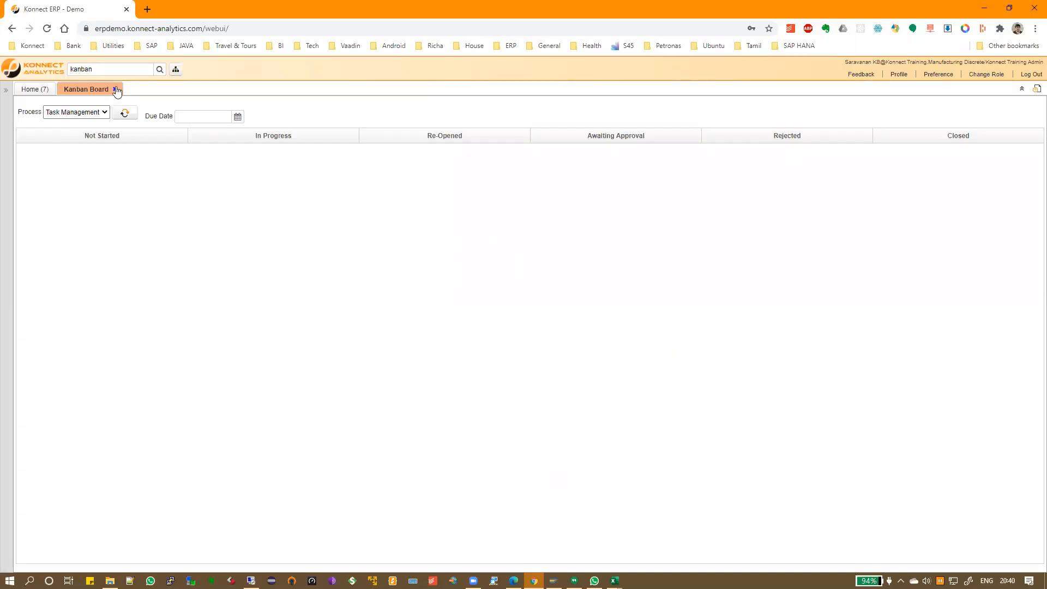
left_click_drag(124, 68, 77, 143)
type("business")
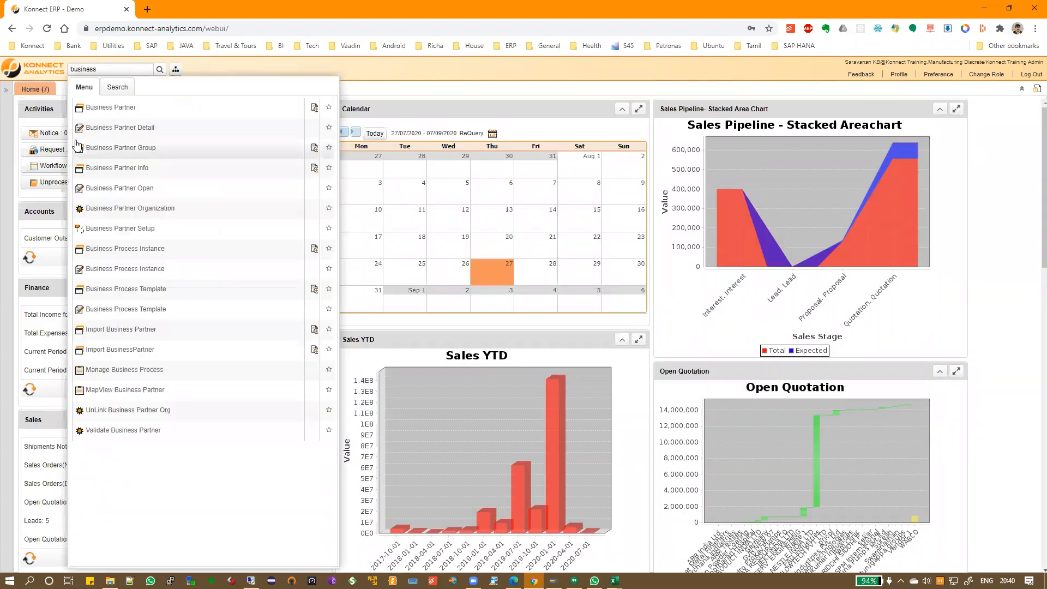
type(" pro")
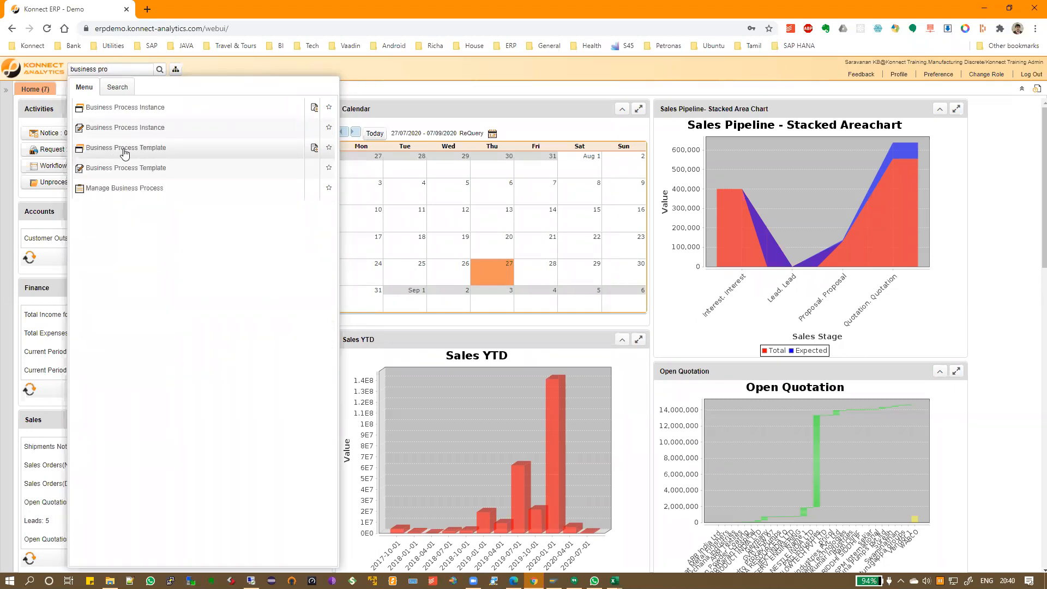
Open Business Process Template, enlarge its Steps grid, and review the Excel step list
left_click(125, 150)
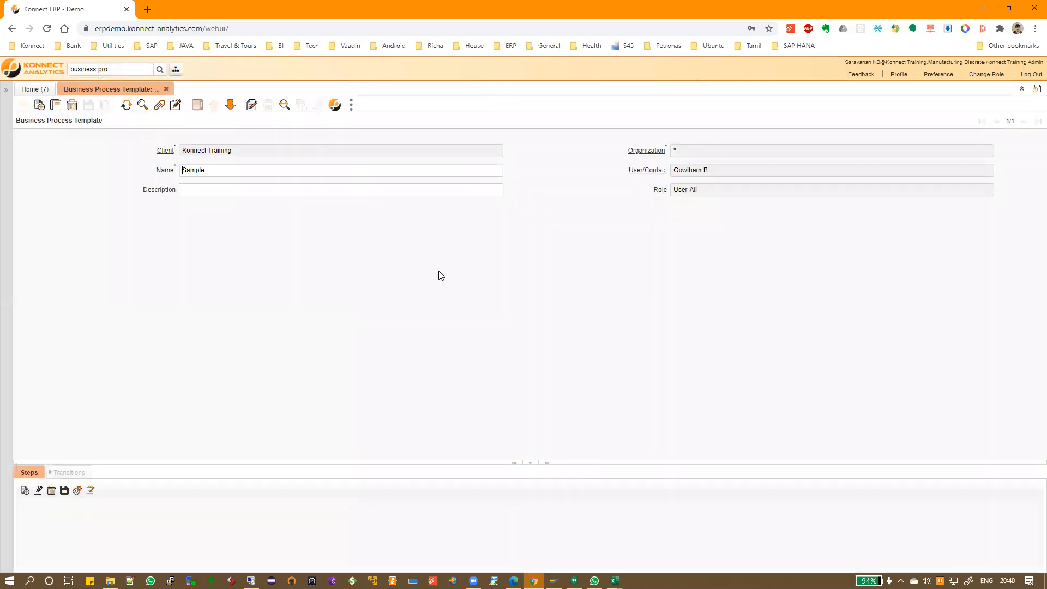
left_click_drag(478, 459, 463, 281)
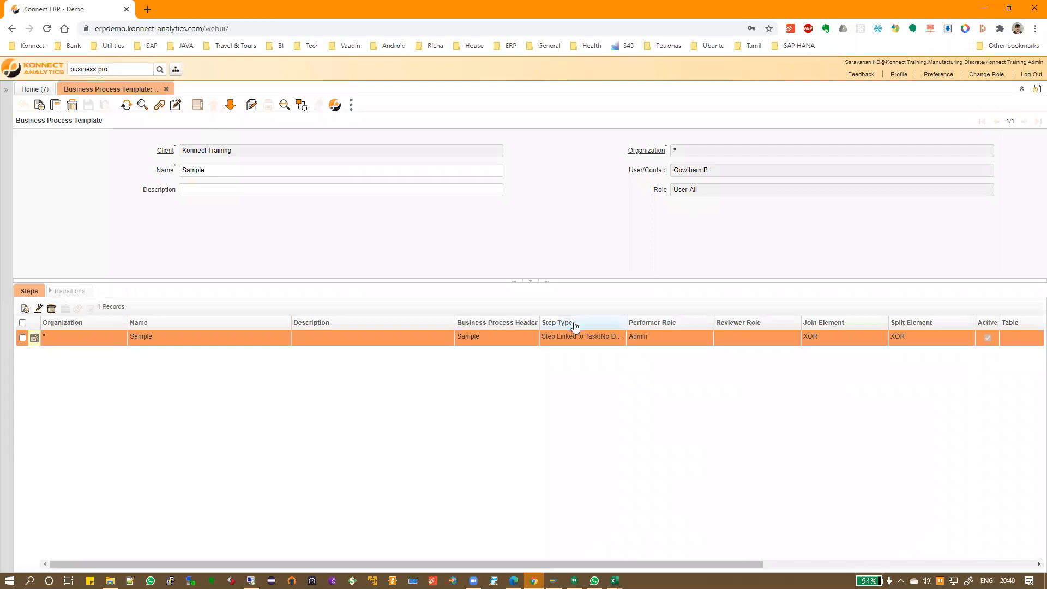
key("alt+Tab")
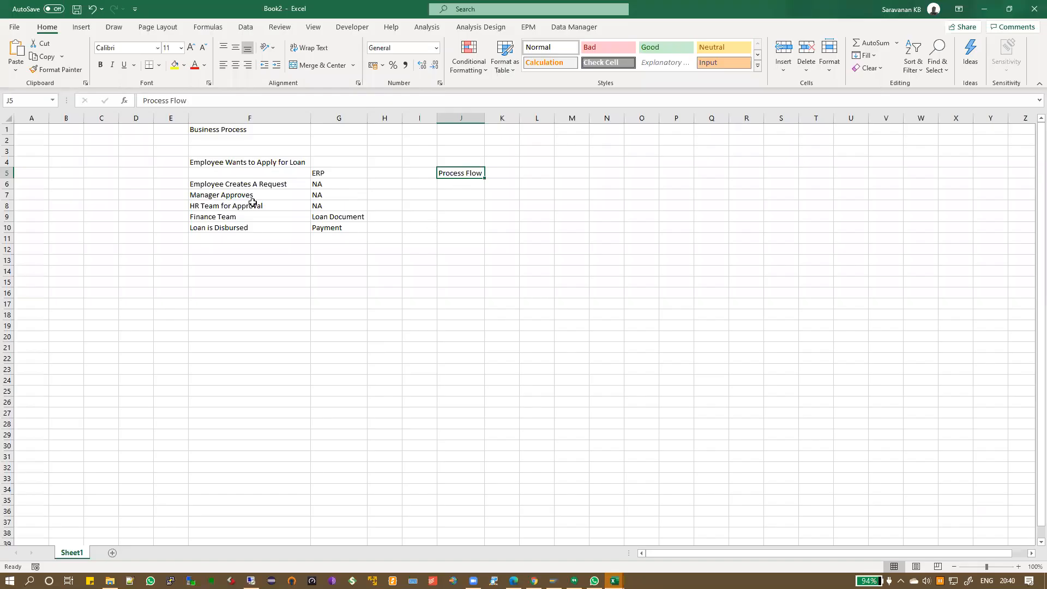
left_click_drag(245, 183, 245, 225)
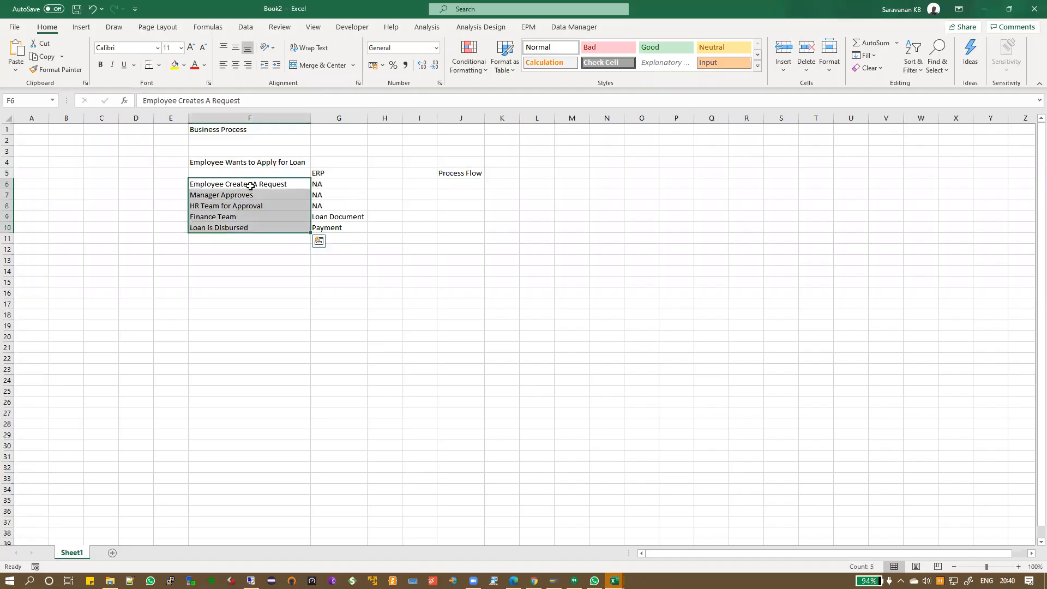
left_click(252, 161)
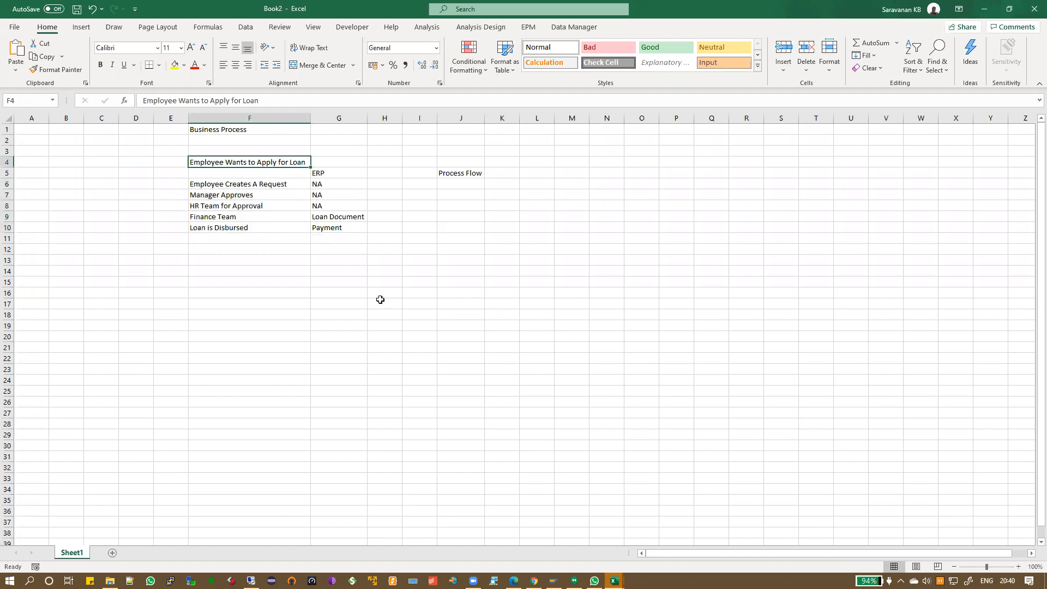
key("alt+Tab")
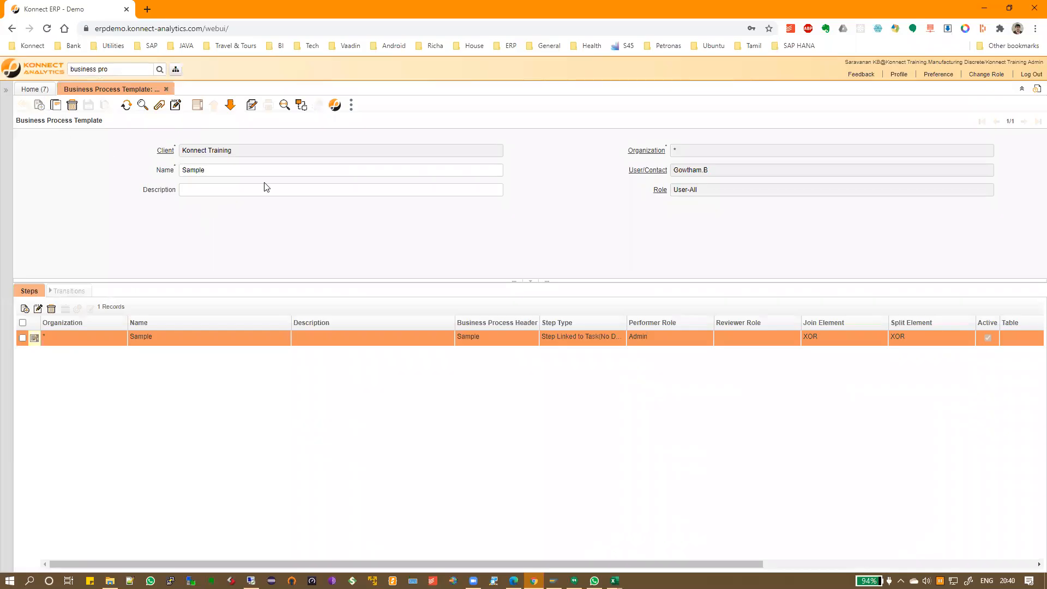
Create and save a new template named 'Employee Loan Application'
key("alt+n")
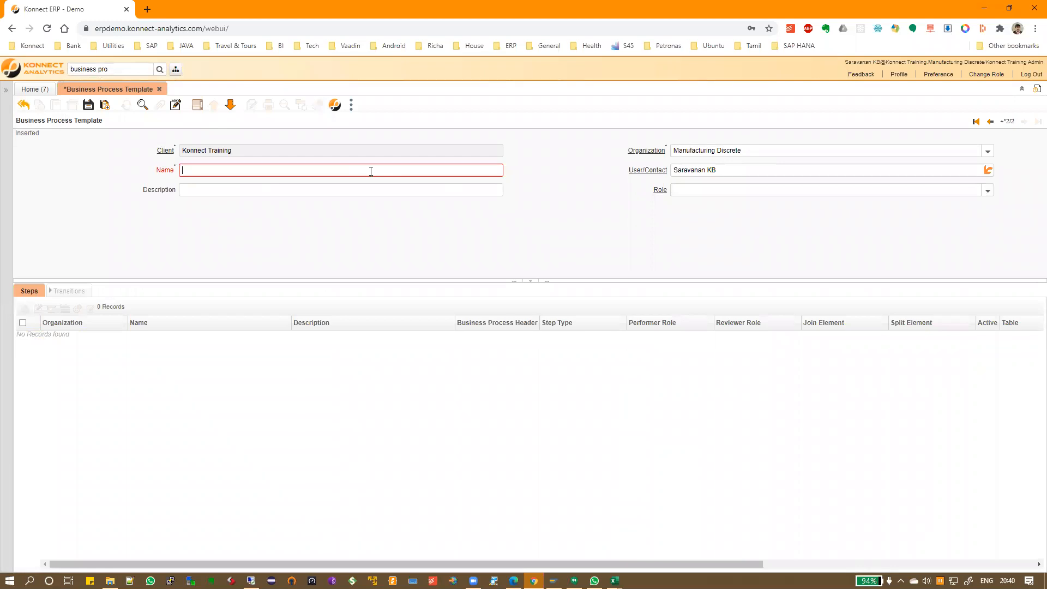
type("Employee Loan Applicatuio")
key("Tab")
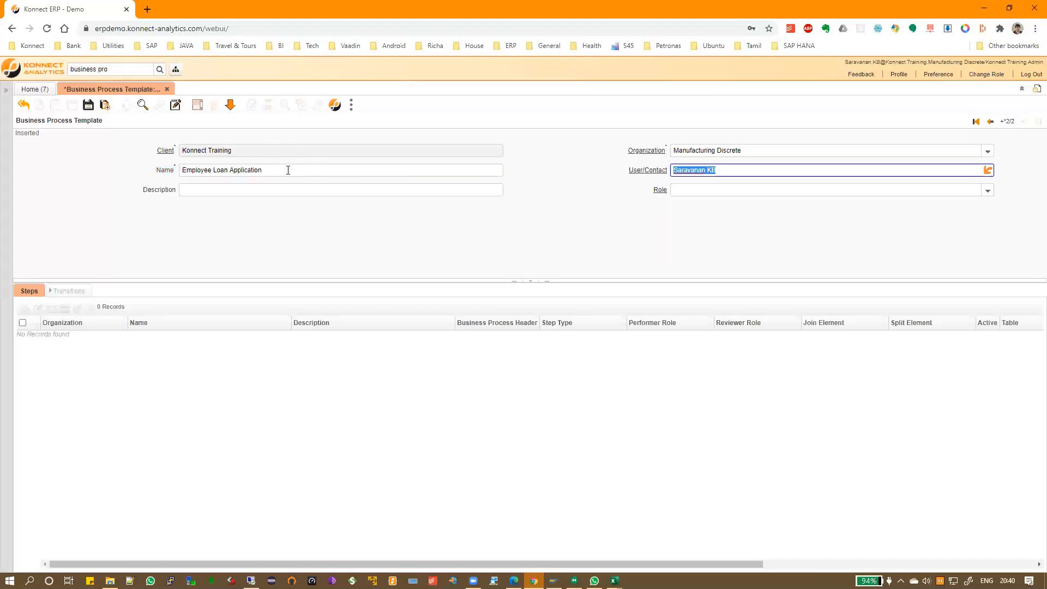
key("shift+Tab")
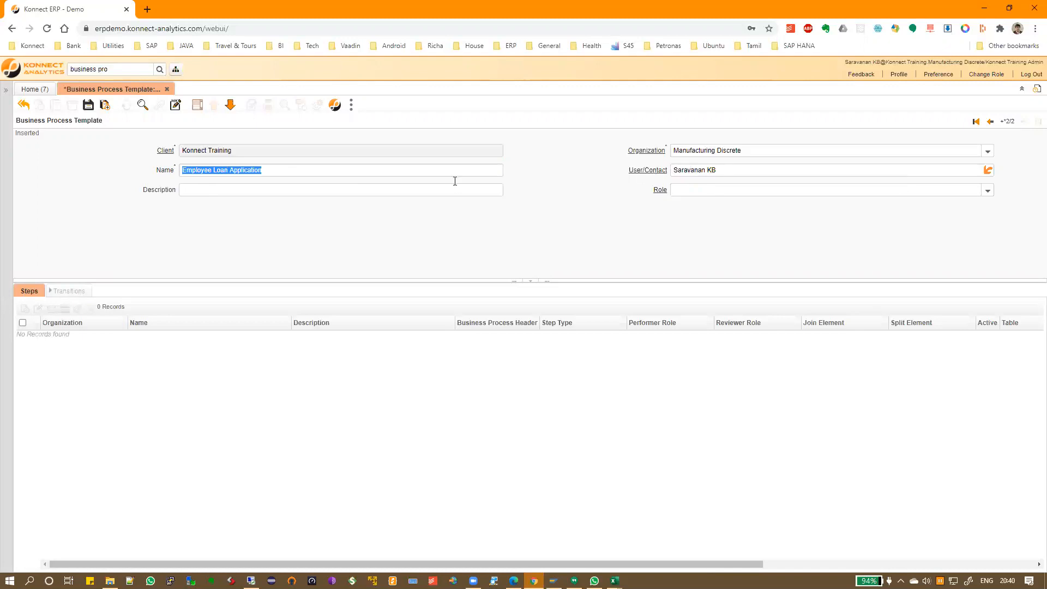
left_click(87, 108)
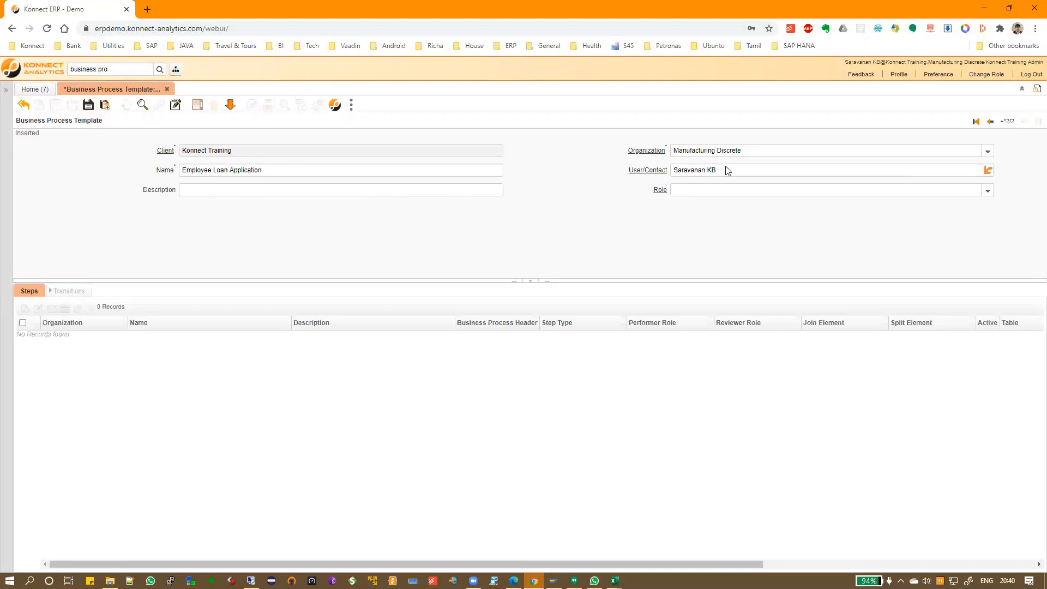
left_click_drag(676, 172, 718, 170)
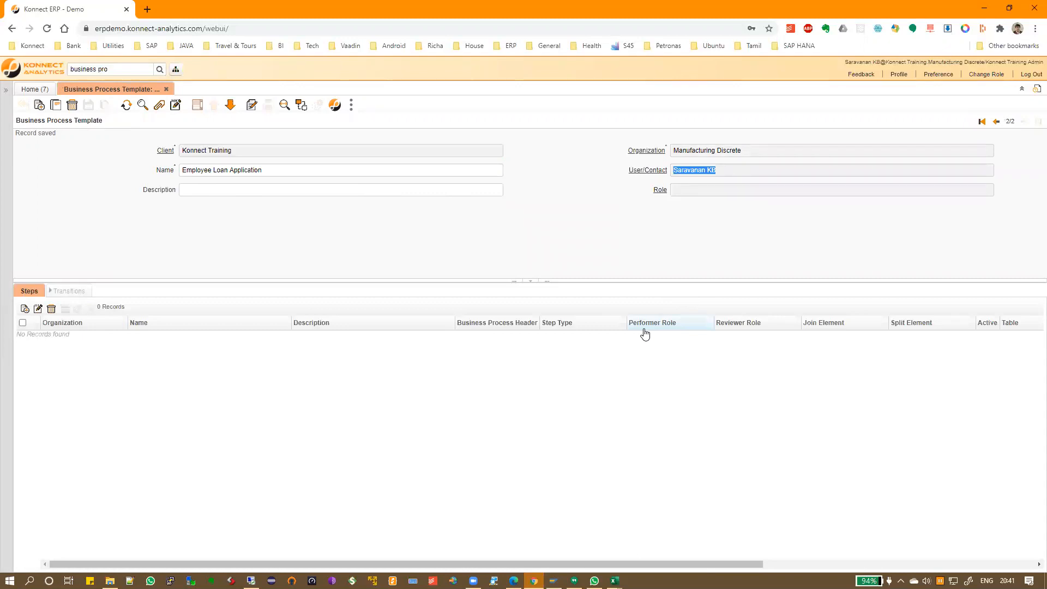
Open the User window and search users by the company e-mail domain
left_click_drag(116, 69, 17, 77)
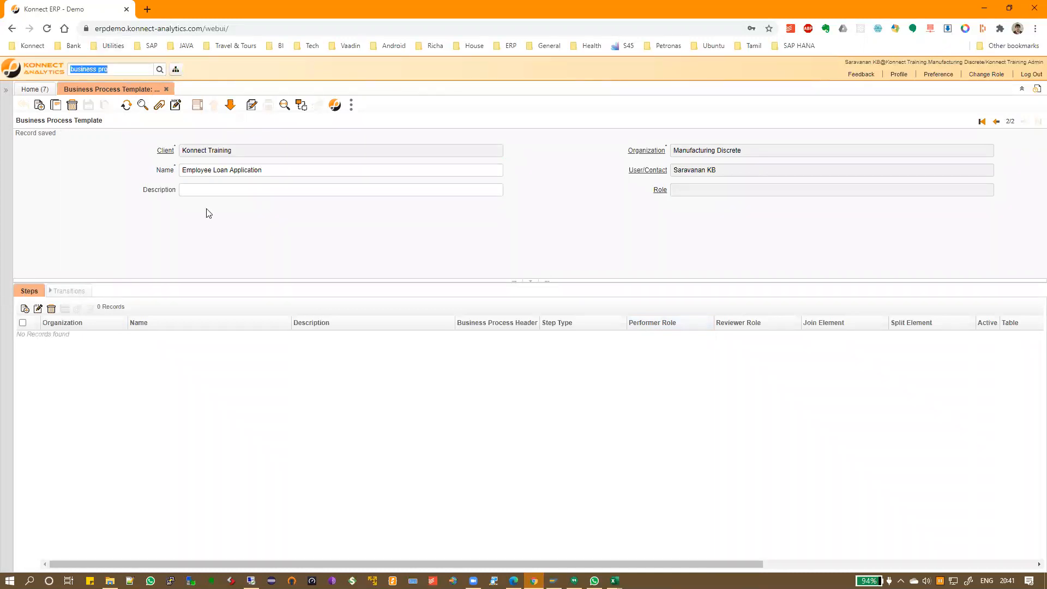
type("user")
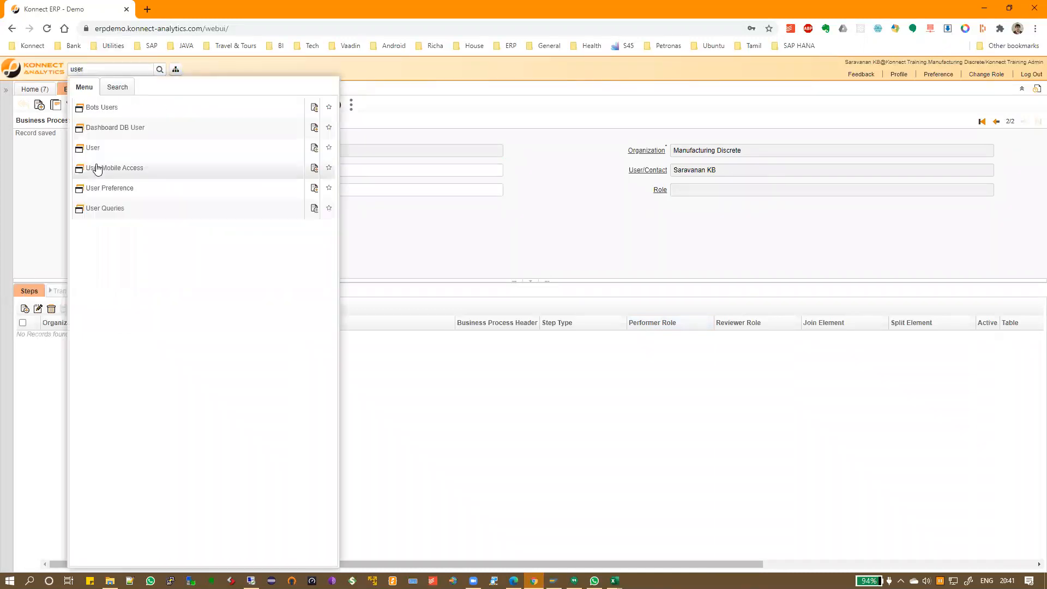
left_click(97, 148)
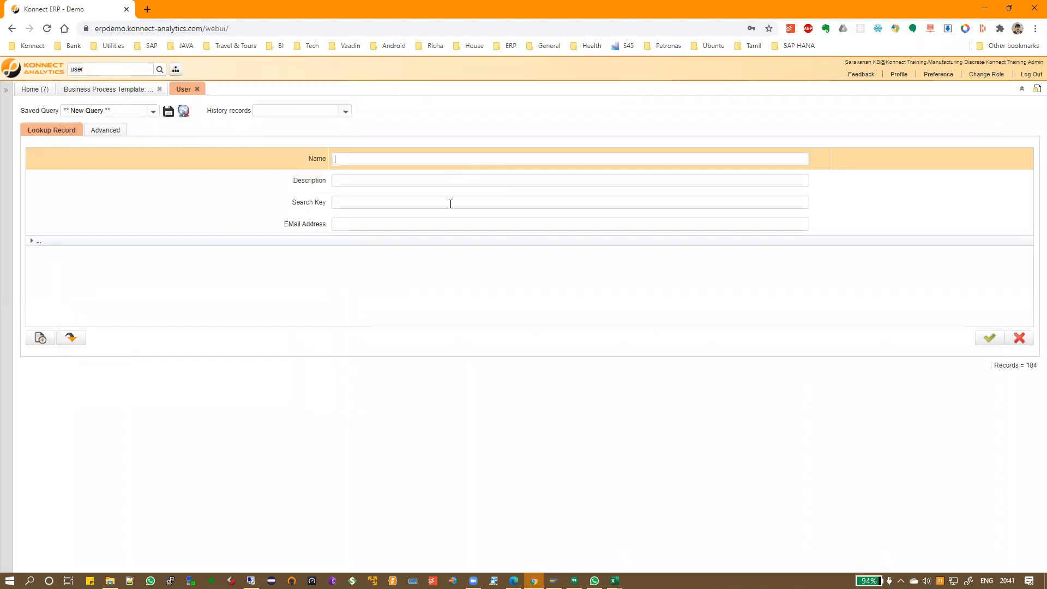
left_click(428, 223)
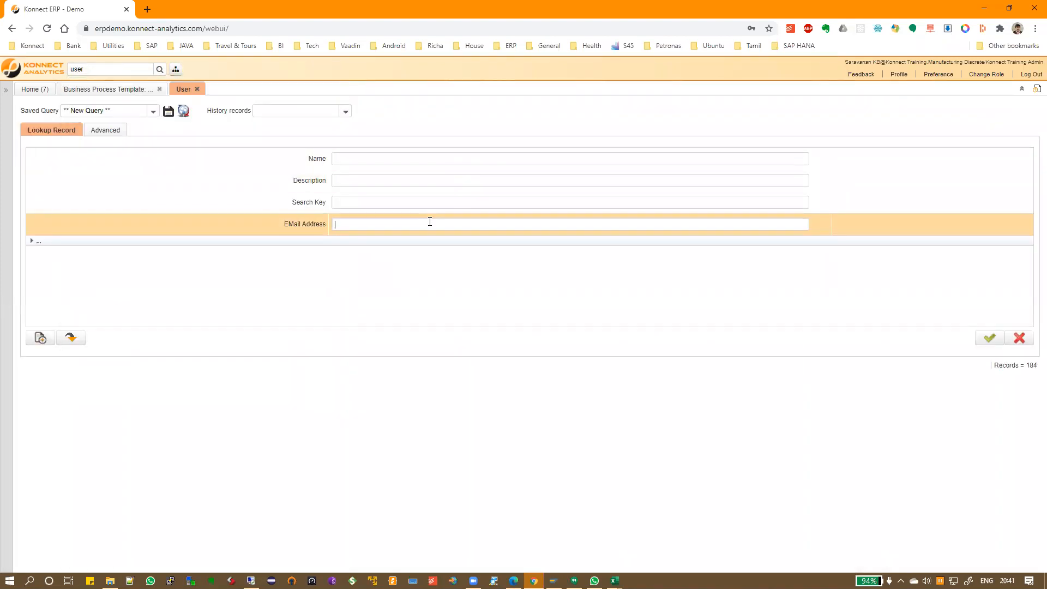
type("%konnectbi%")
key("Return")
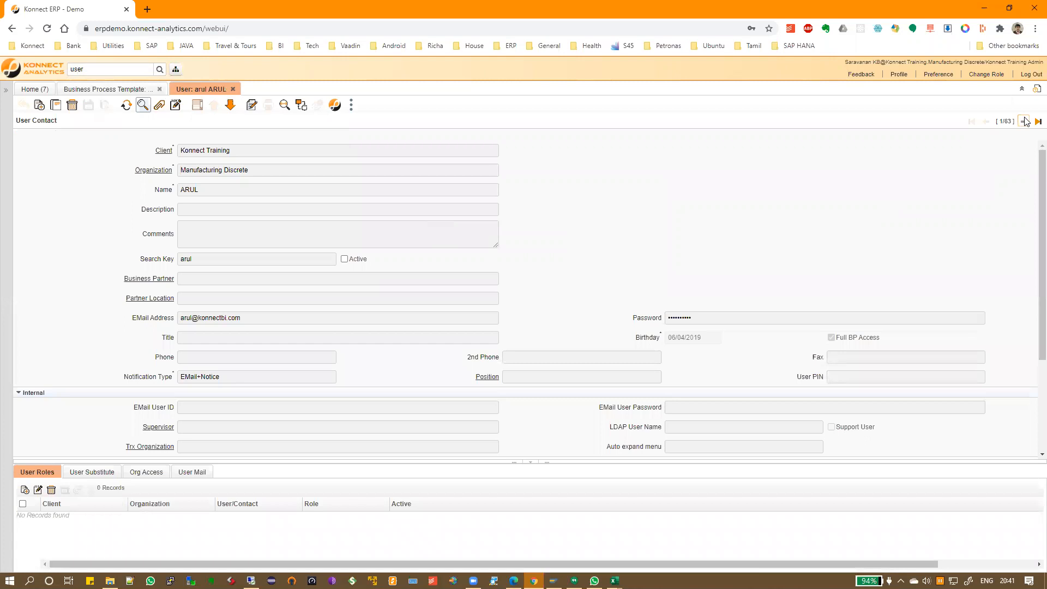
Browse through the matching user records and their assigned roles
left_click(1024, 121)
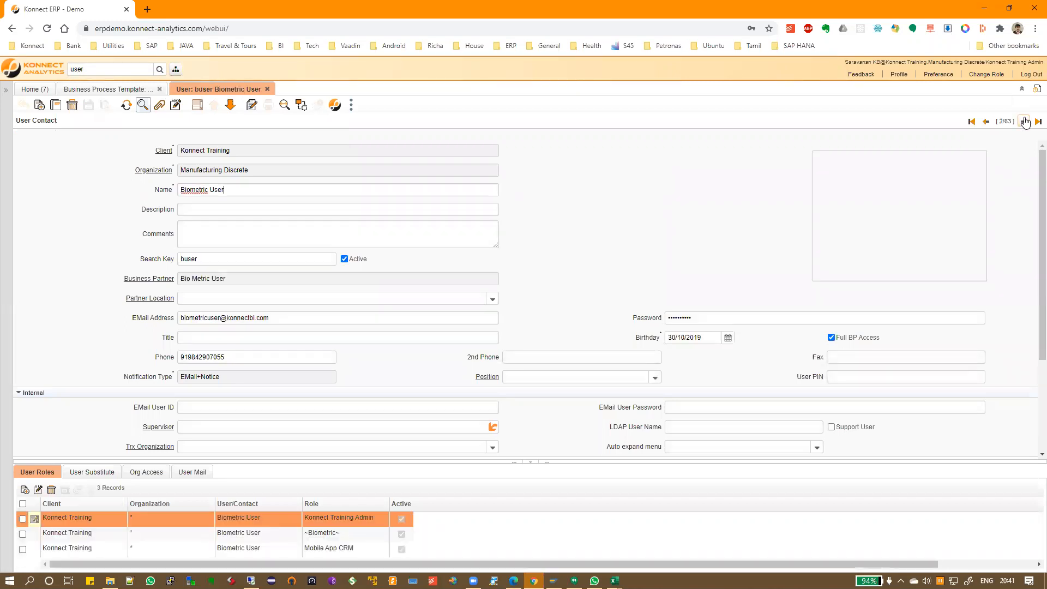
left_click_drag(842, 463, 833, 369)
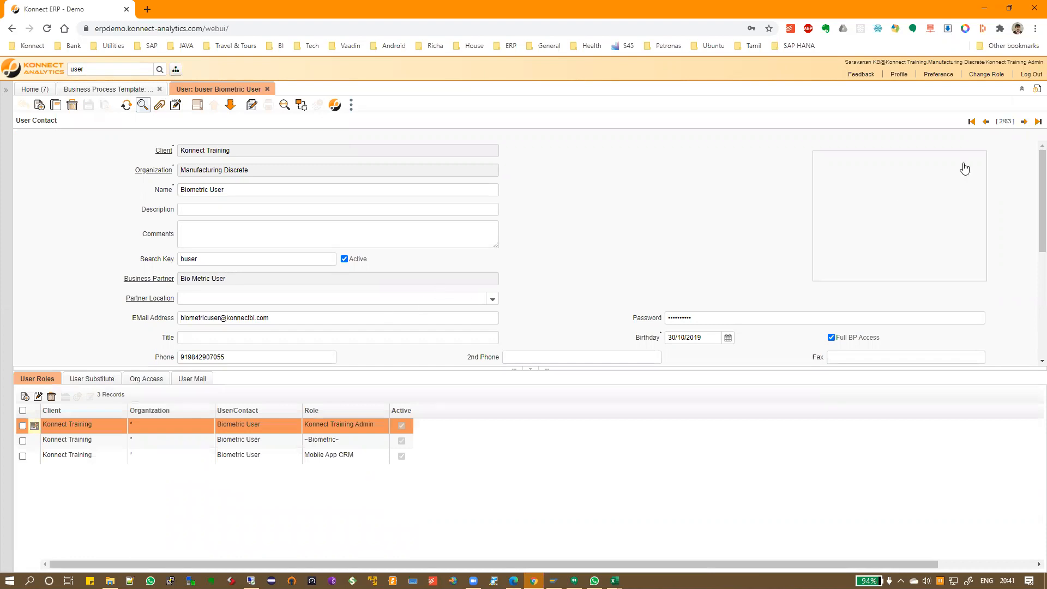
left_click(1023, 121)
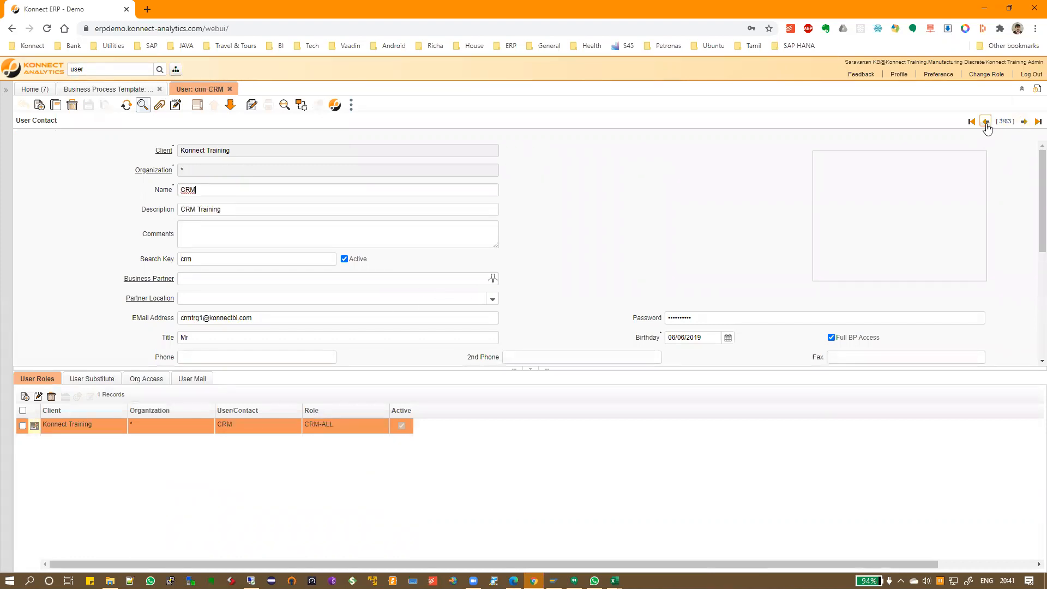
key("alt+Up")
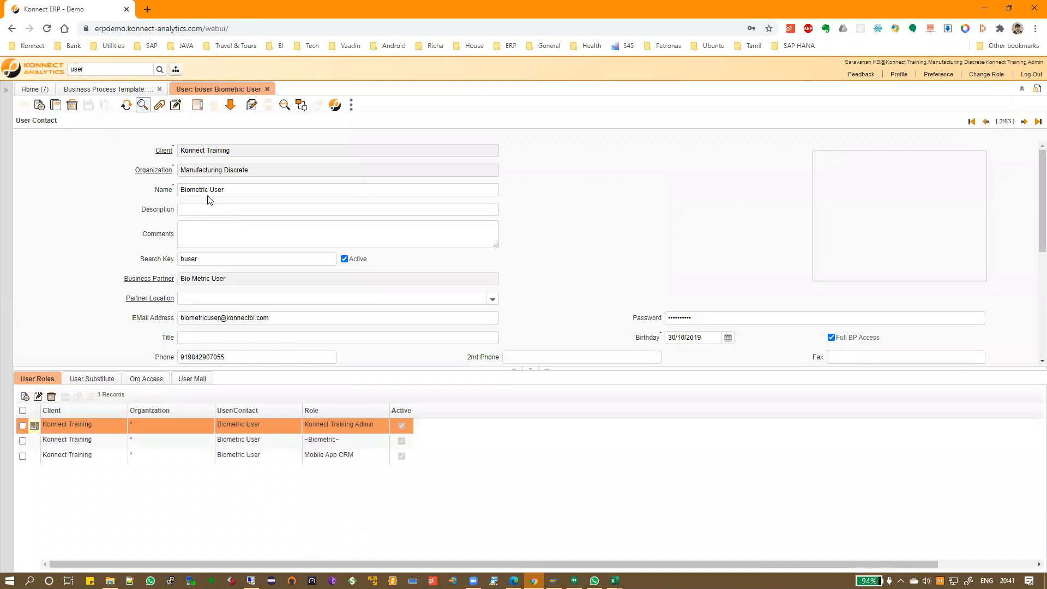
left_click(1023, 122)
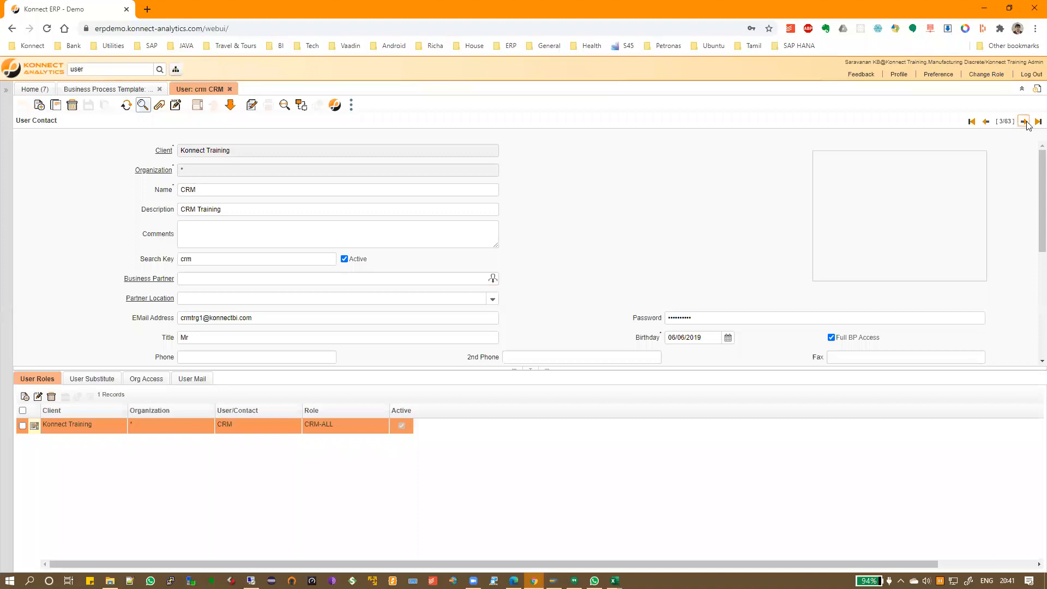
key("alt+Down")
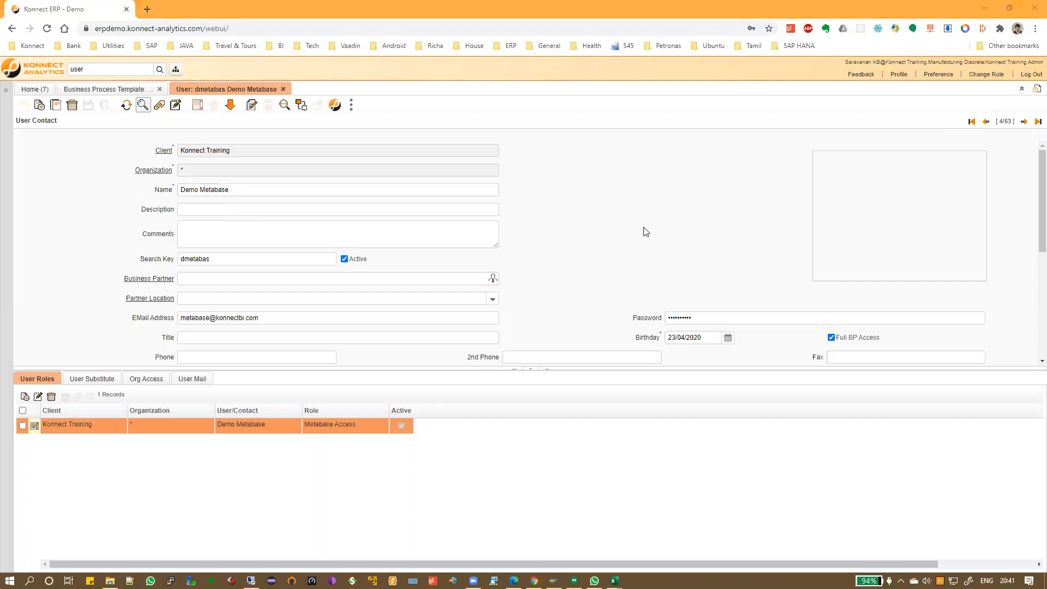
left_click(1024, 122)
left_click(1024, 122)
left_click(1024, 122)
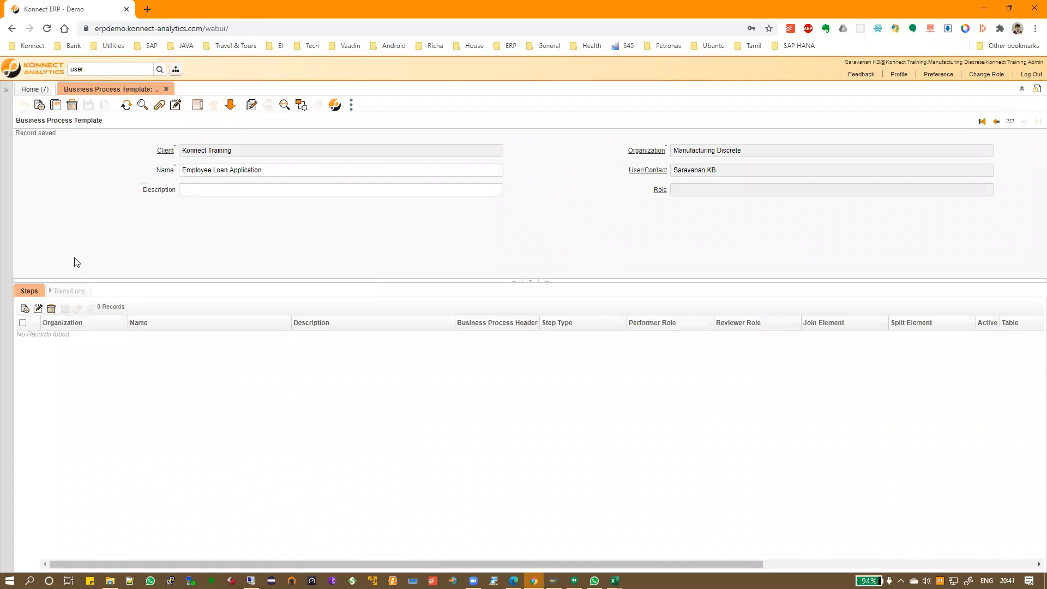
Add step 10 named 'Employee Creates A Request', pasting the name from Excel
left_click_drag(136, 282, 140, 246)
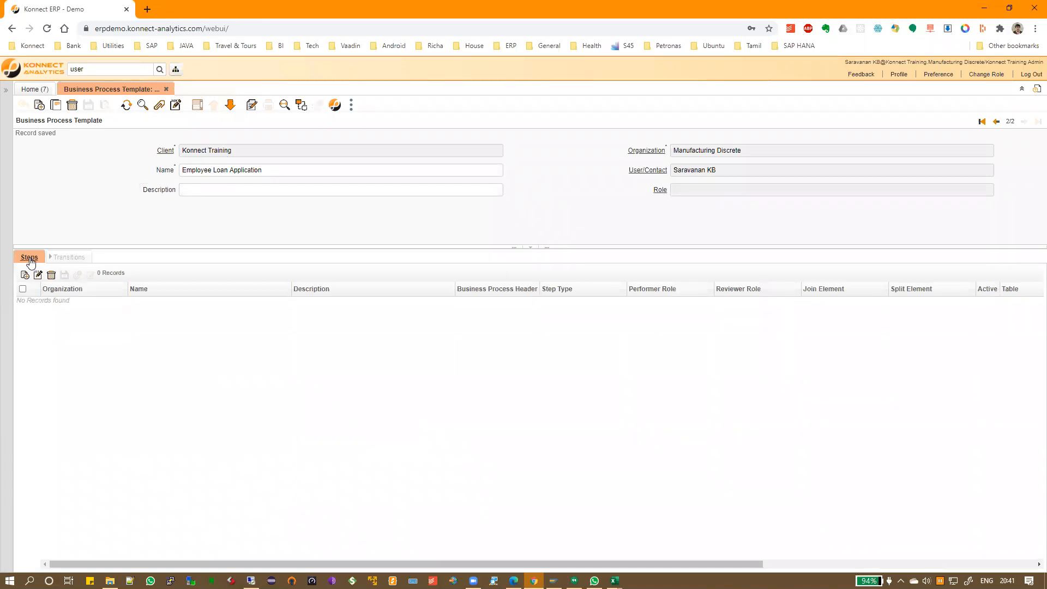
left_click(24, 276)
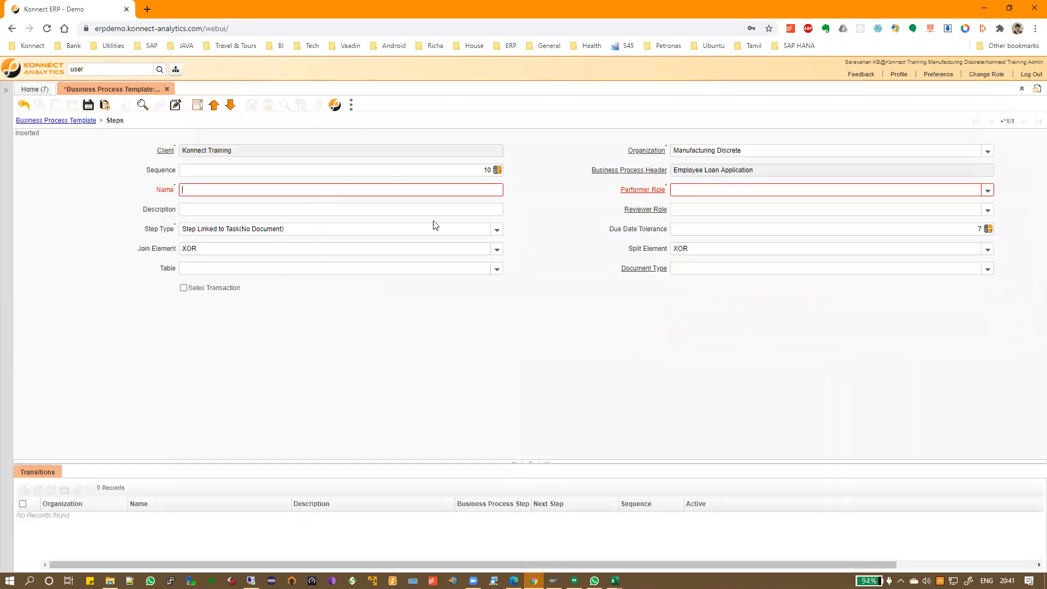
key("alt+Tab")
key("ctrl+c")
key("alt+Tab")
key("ctrl+v")
key("shift+Tab")
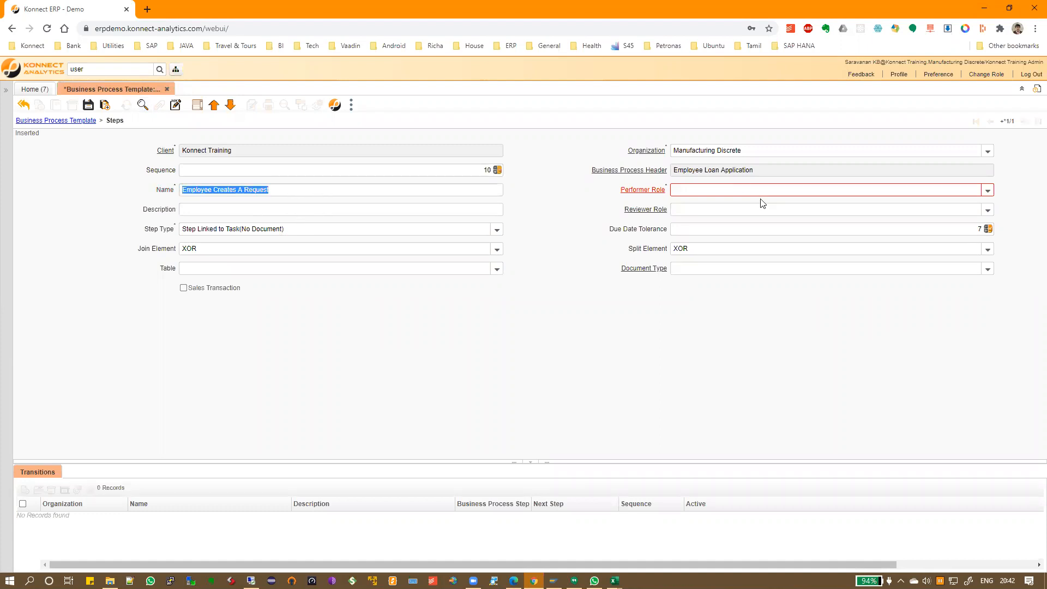
Begin filling in the new step's performer role
left_click(730, 191)
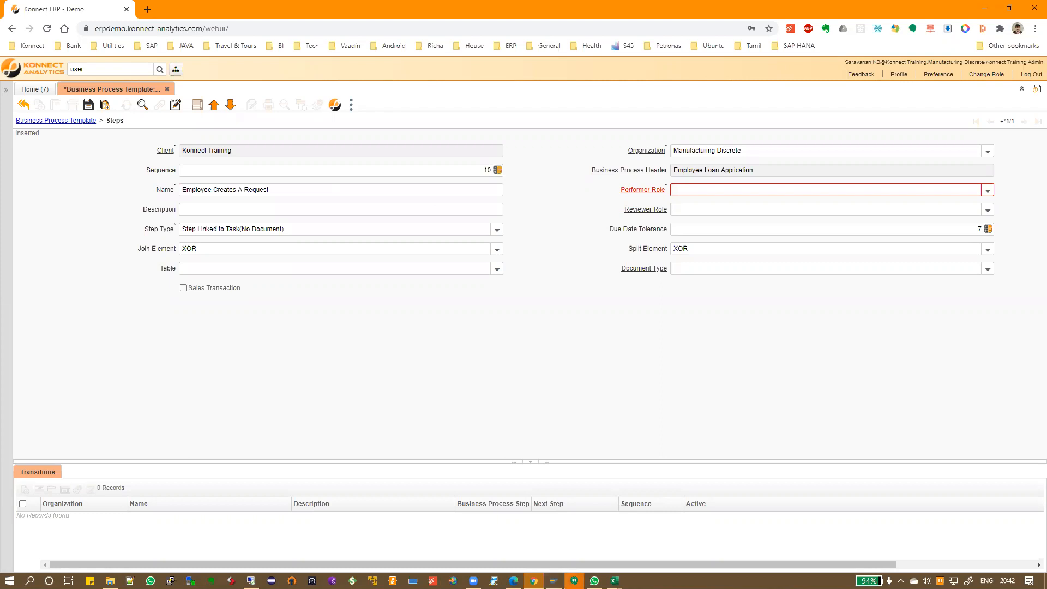
left_click(574, 580)
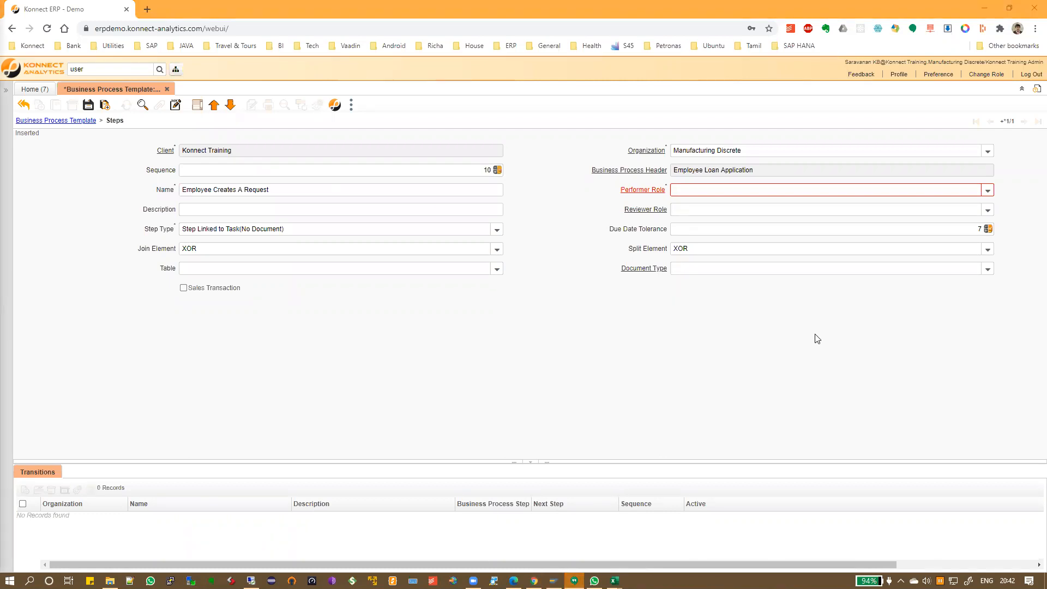
left_click(775, 189)
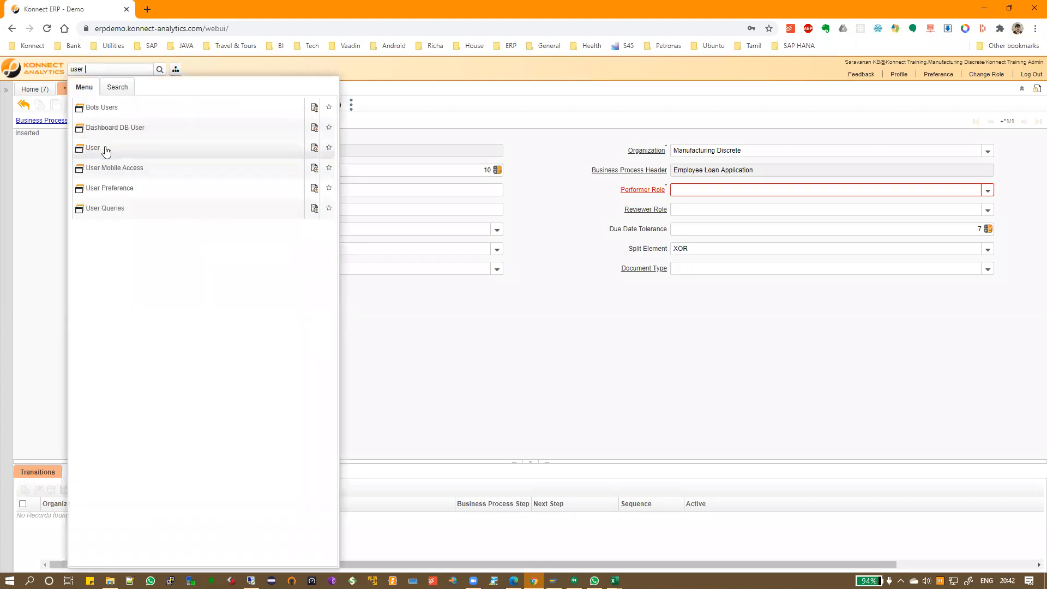
Find the employee's User record by e-mail address, correcting the misspelt domain
left_click(106, 151)
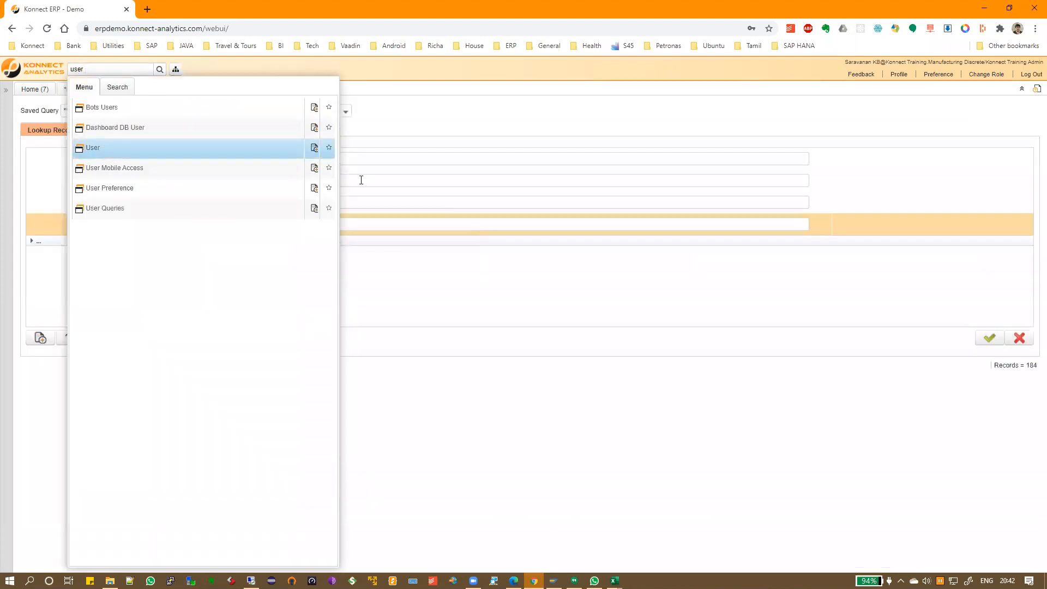
left_click(393, 222)
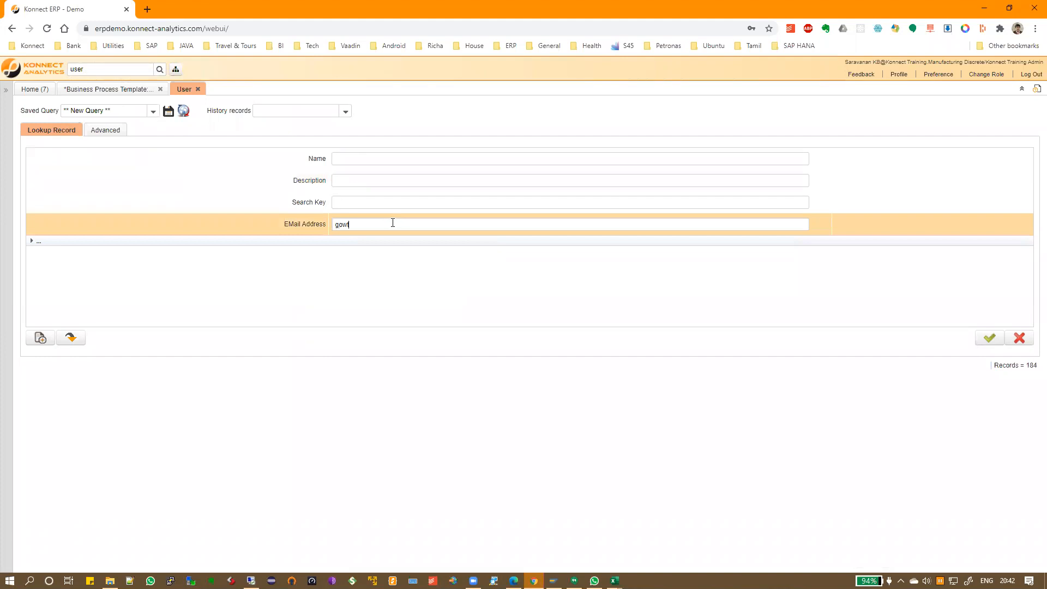
key("Return")
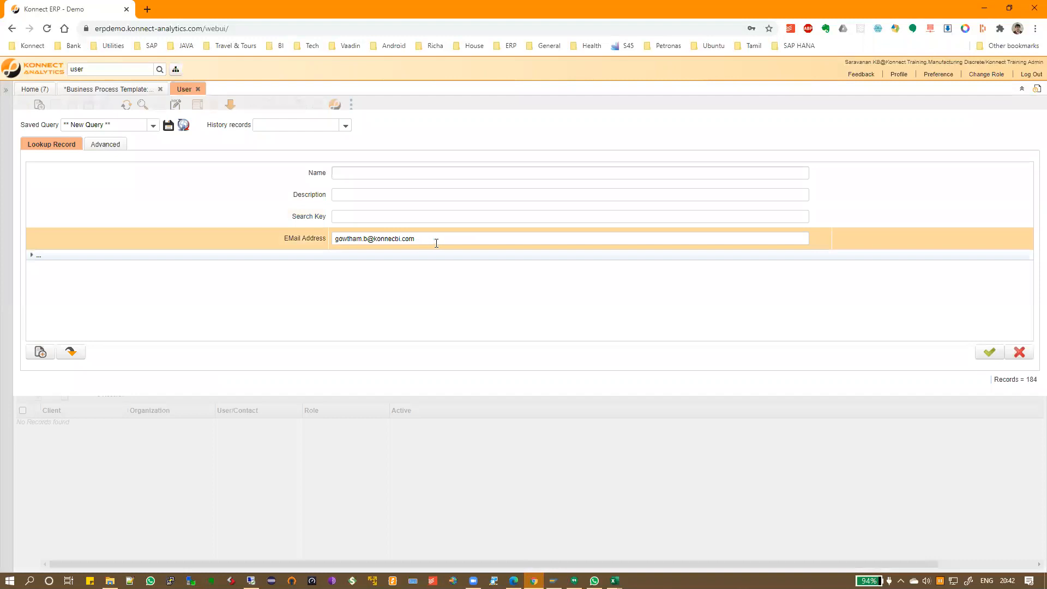
left_click(436, 241)
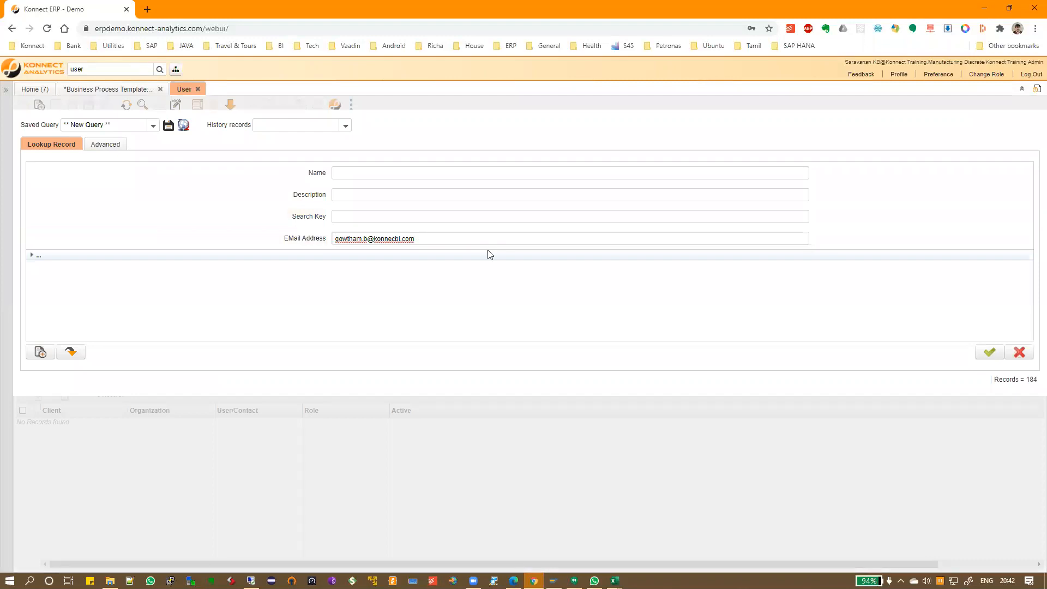
key("ctrl+a")
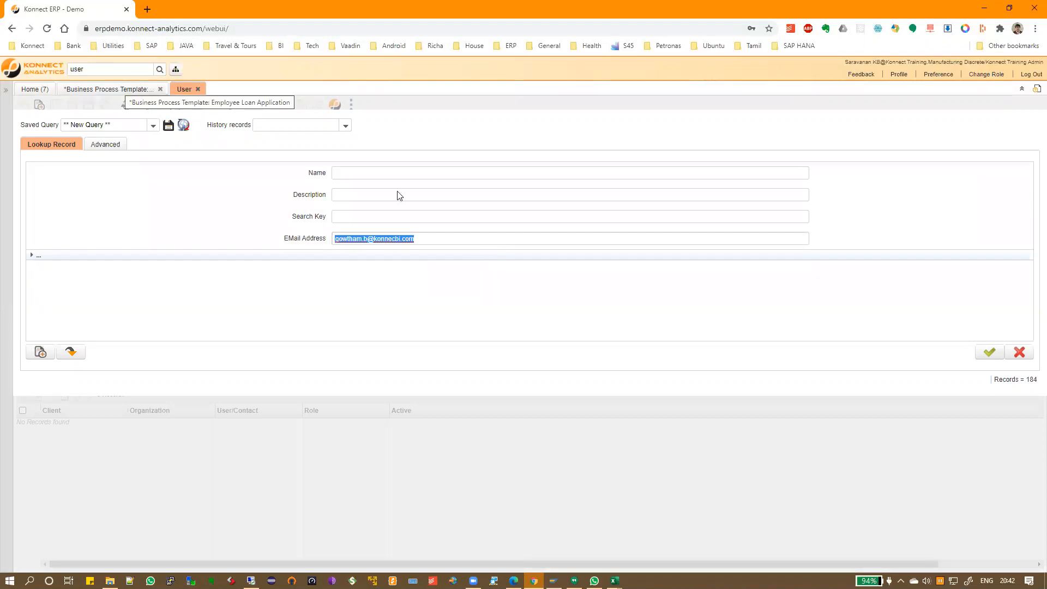
left_click(489, 241)
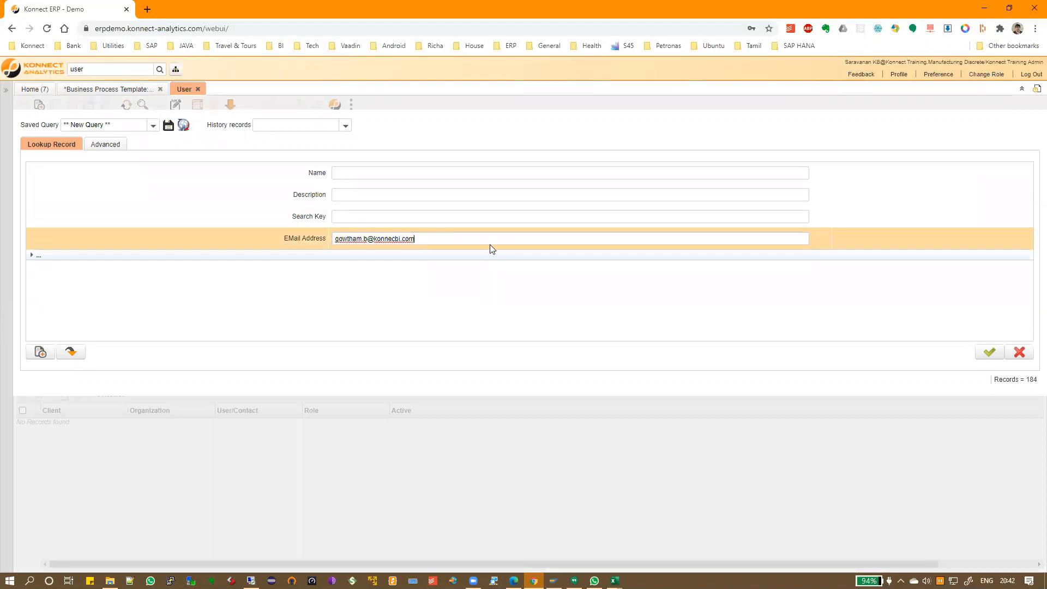
left_click(989, 353)
left_click(142, 105)
left_click(454, 244)
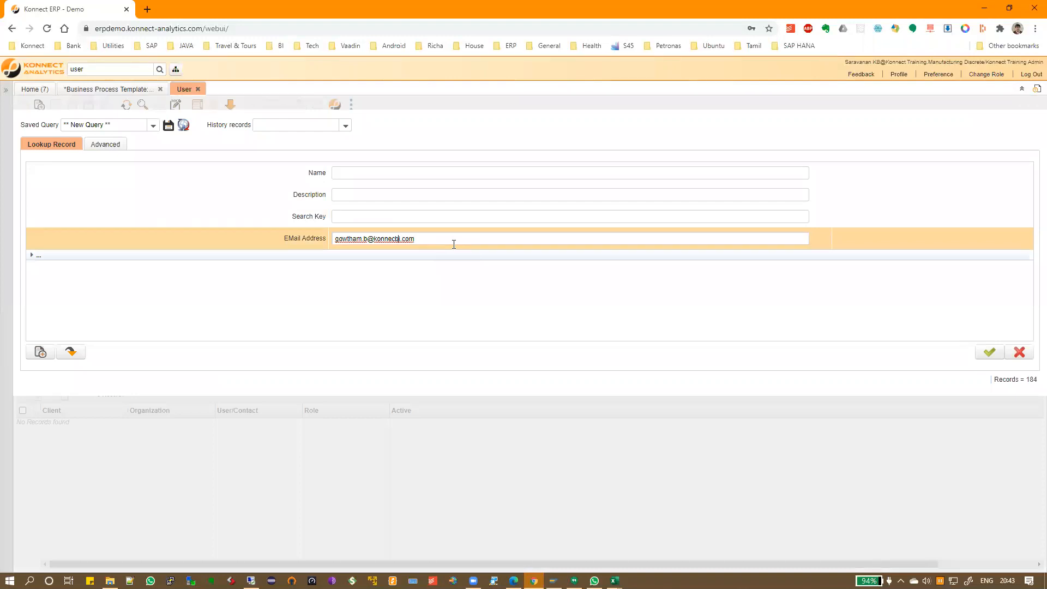
type("t")
key("Return")
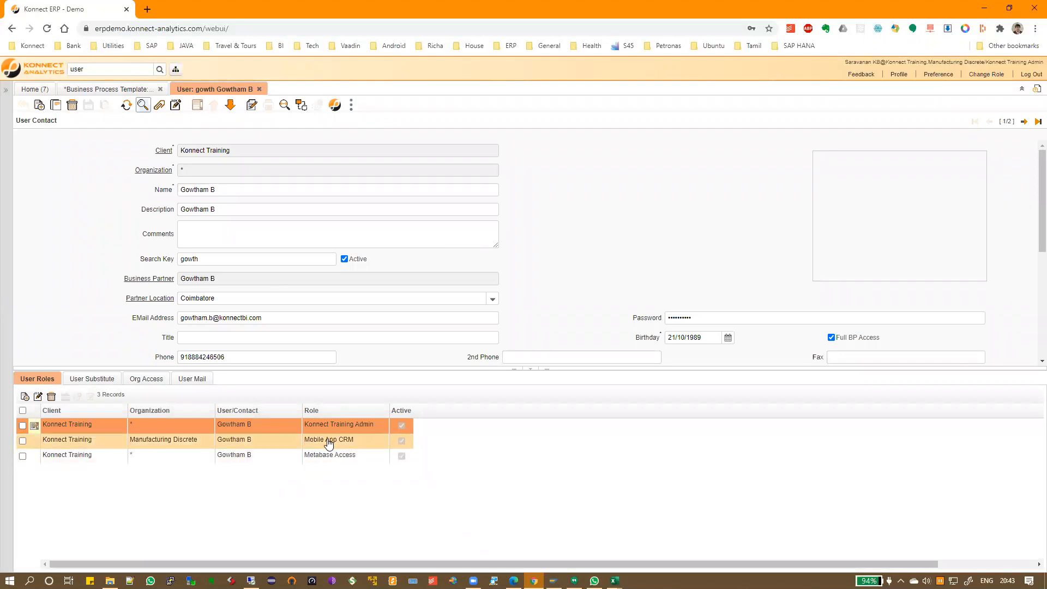
Check the user's Mobile App CRM role and start entering it as step 10's performer role
left_click(361, 444)
left_click(109, 90)
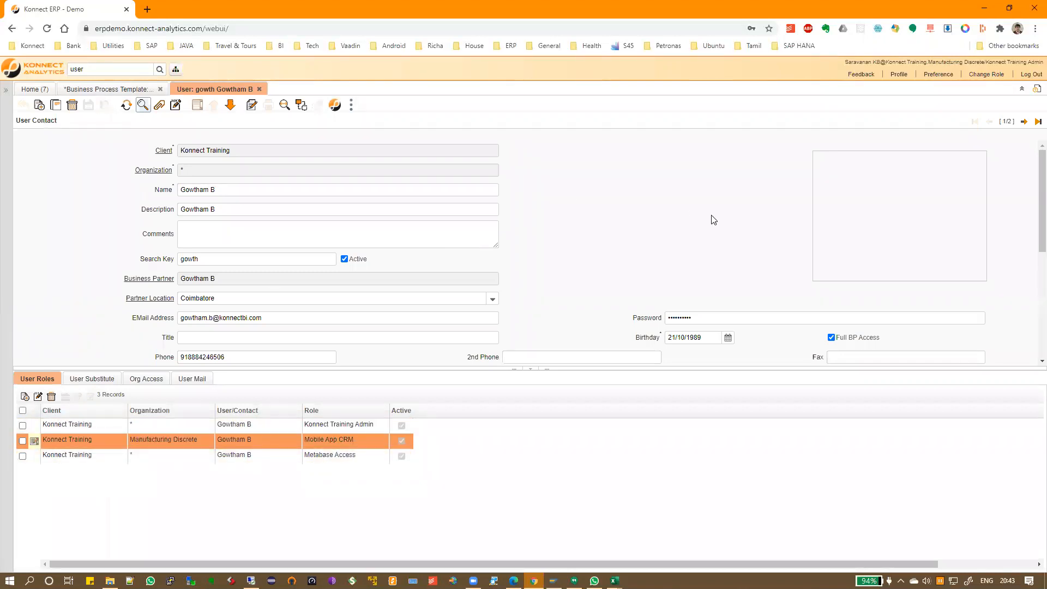
left_click(712, 189)
type("Mobile App CRM")
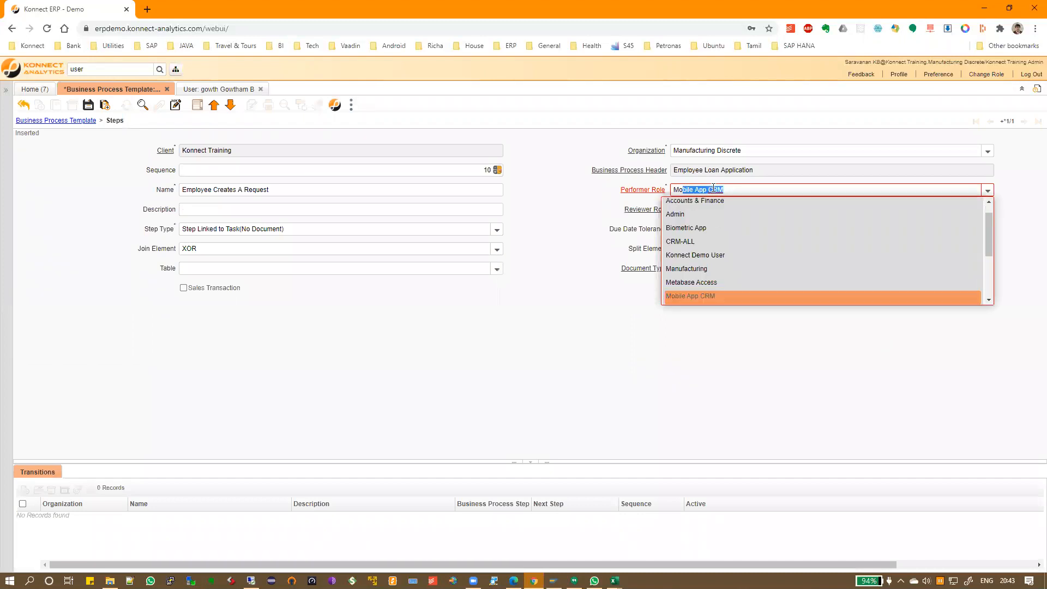
Set the performer role to Mobile App CRM and check the step type against cell G6
left_click(711, 297)
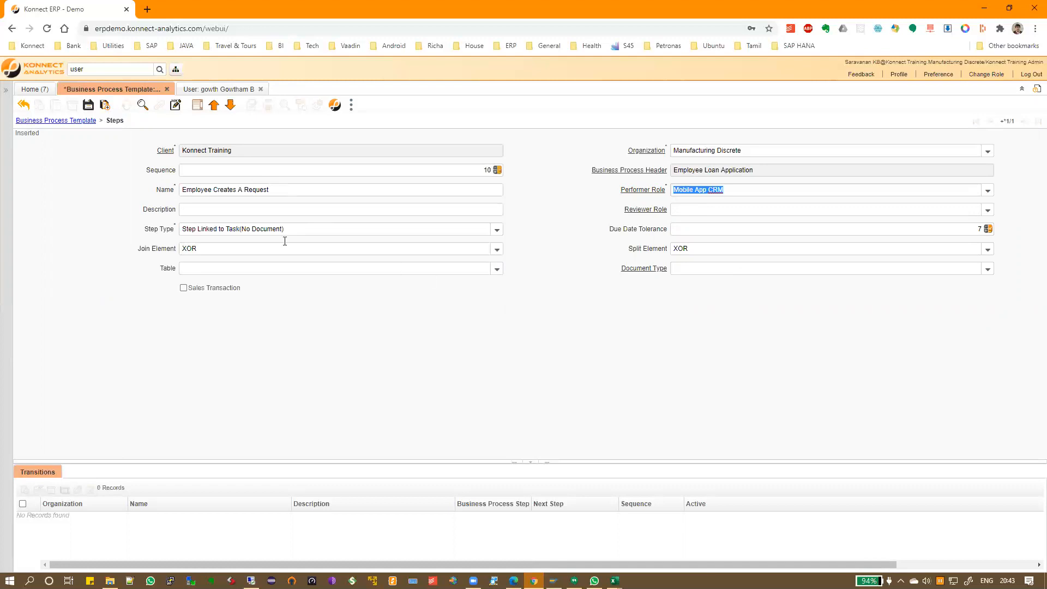
left_click_drag(309, 231, 181, 229)
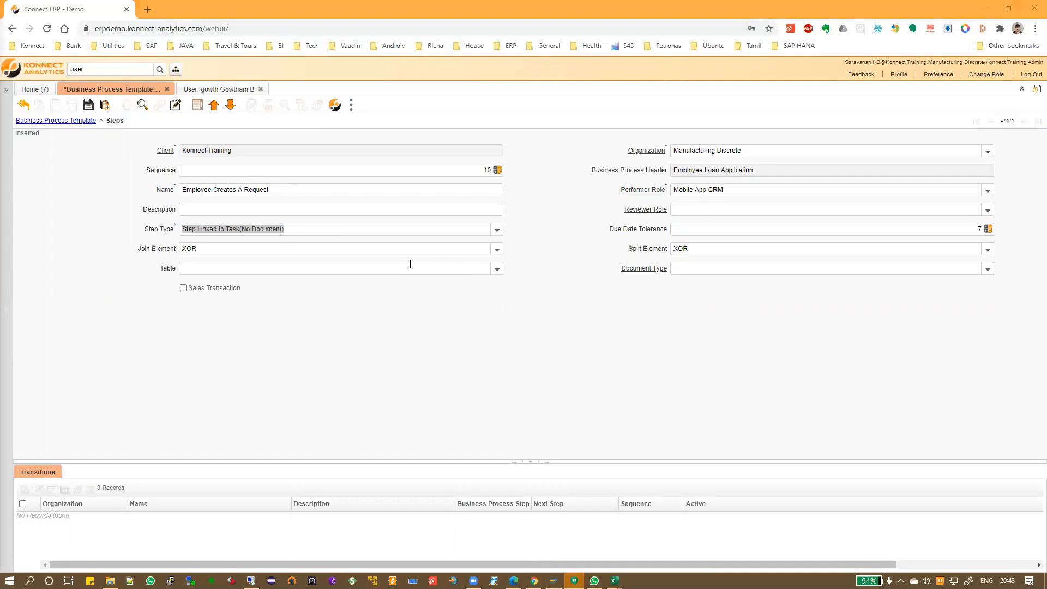
key("alt+Tab")
key("Tab")
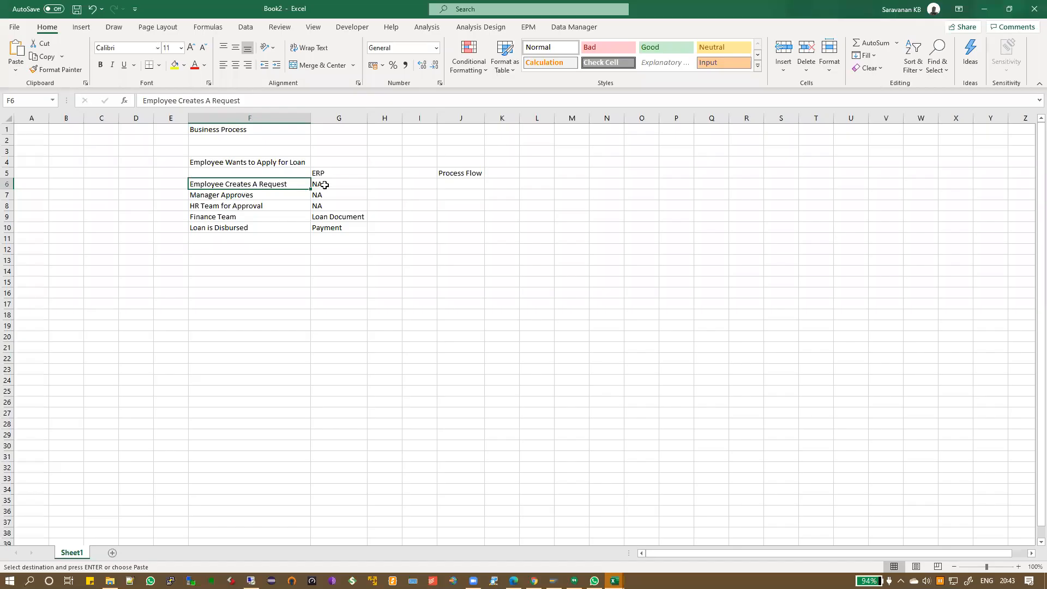
left_click(324, 185)
key("alt+Tab")
key("Tab")
left_click(486, 247)
Keep Step Linked to Task(No Document) as the step type and save the step
left_click(497, 230)
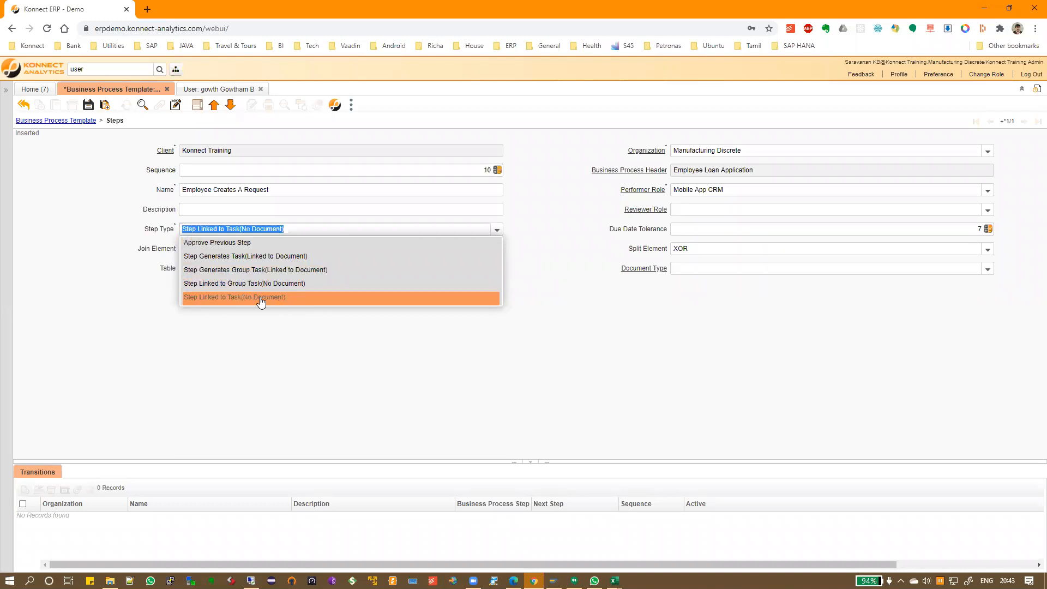
left_click(229, 297)
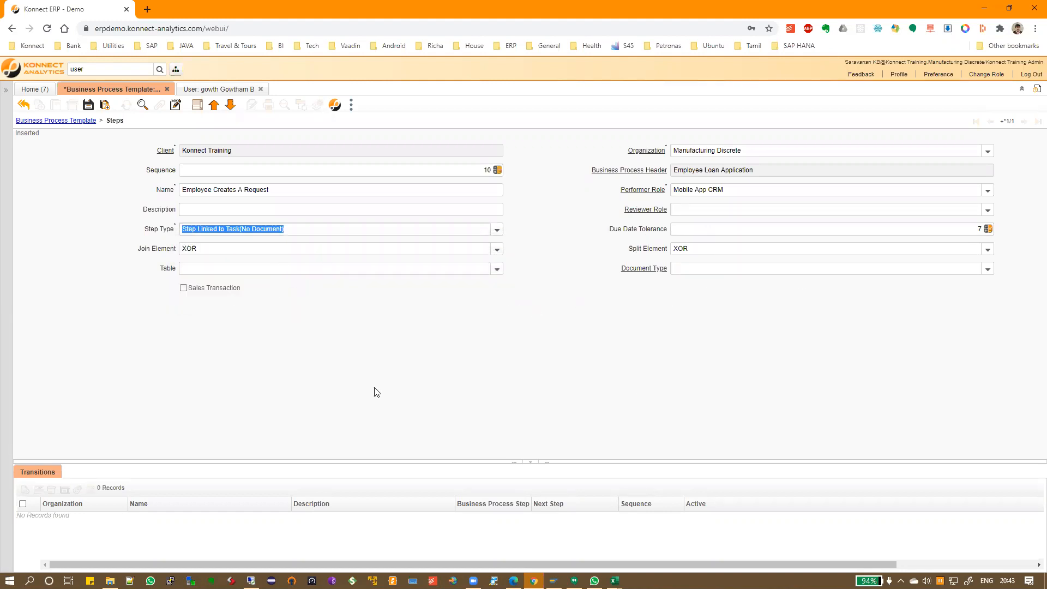
left_click(88, 107)
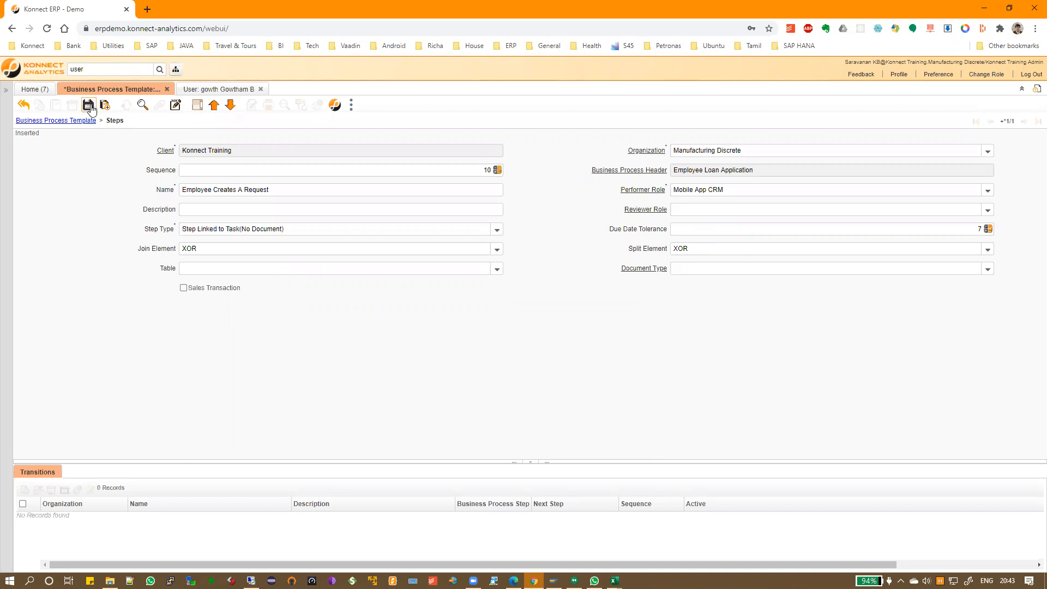
left_click(41, 107)
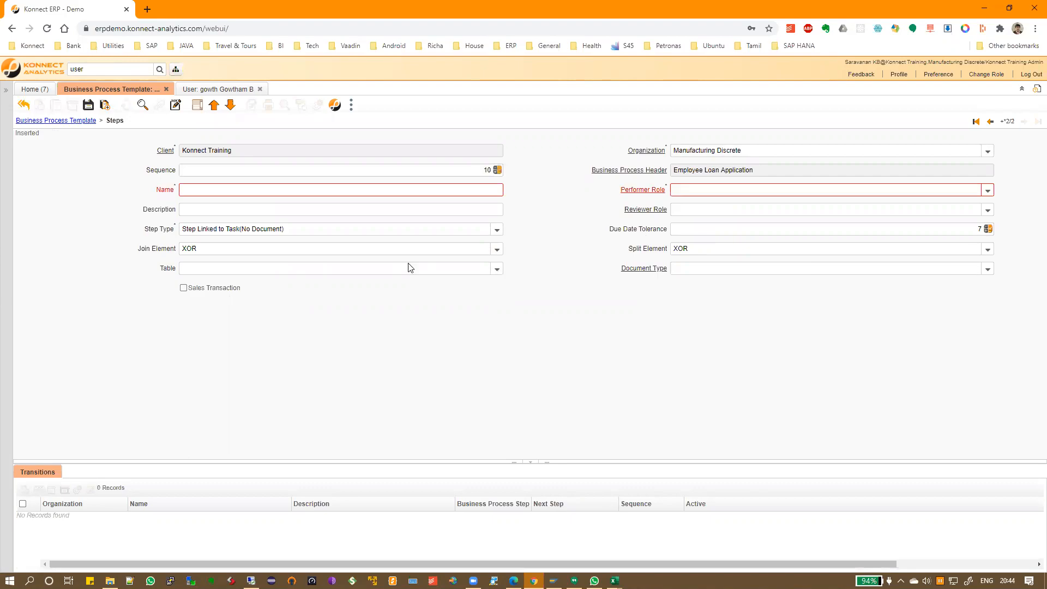
Name the new step 'Manager Approval', copied from the process steps spreadsheet
key("alt+Tab")
left_click(246, 195)
key("ctrl+c")
key("alt+Tab")
left_click(250, 190)
key("ctrl+v")
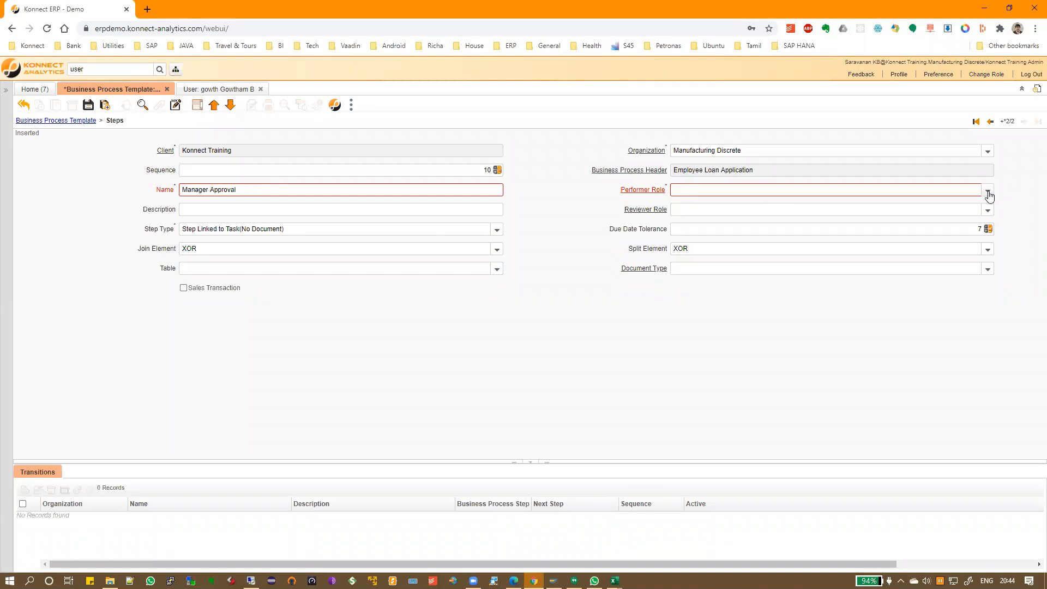
Assign Admin as the step's performer role and save it
left_click(938, 191)
left_click(196, 89)
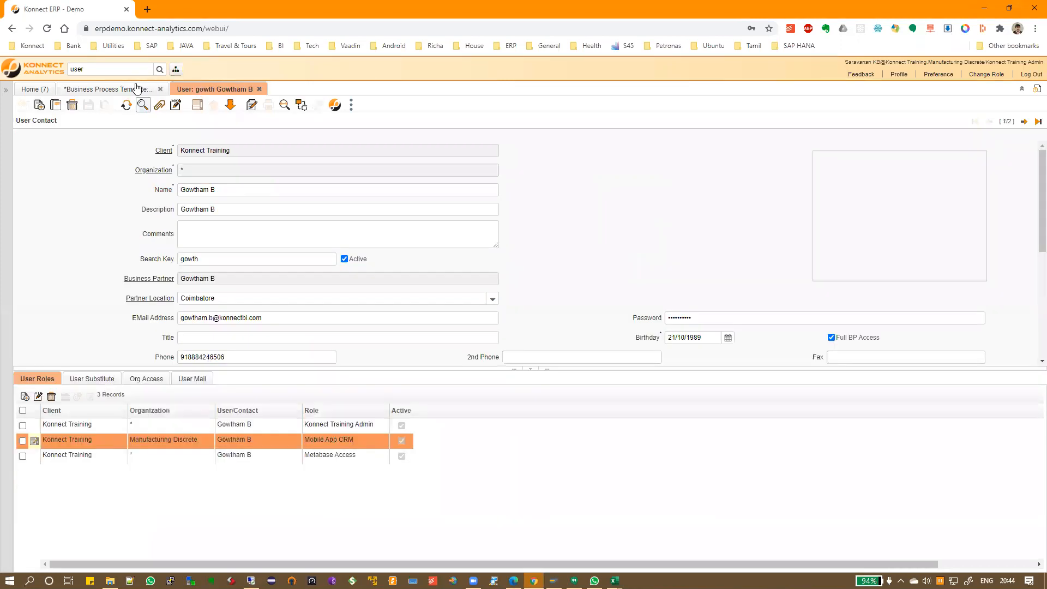
left_click(159, 90)
type("Kon")
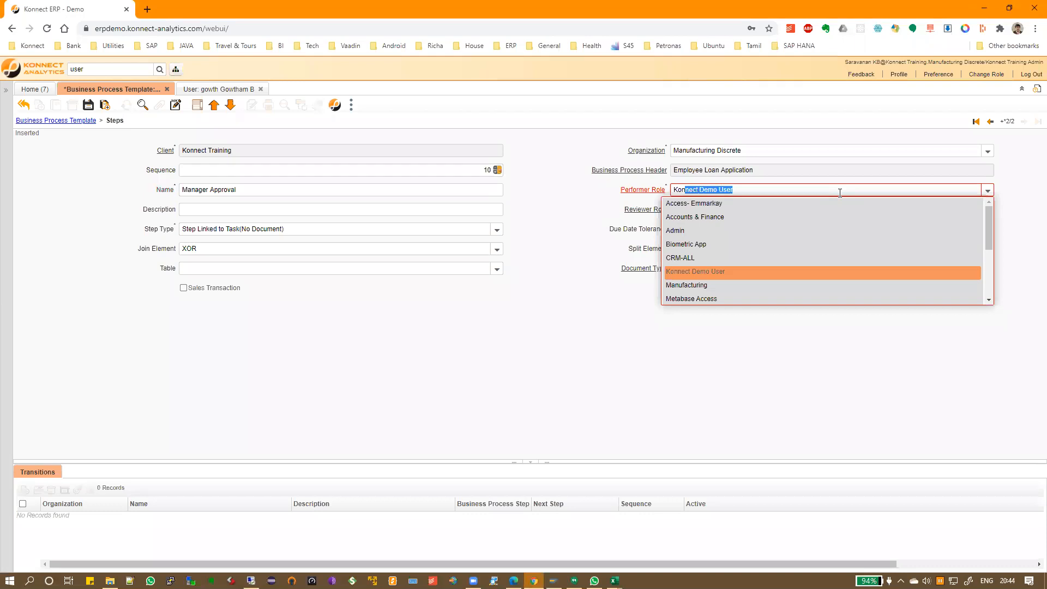
type("nect T")
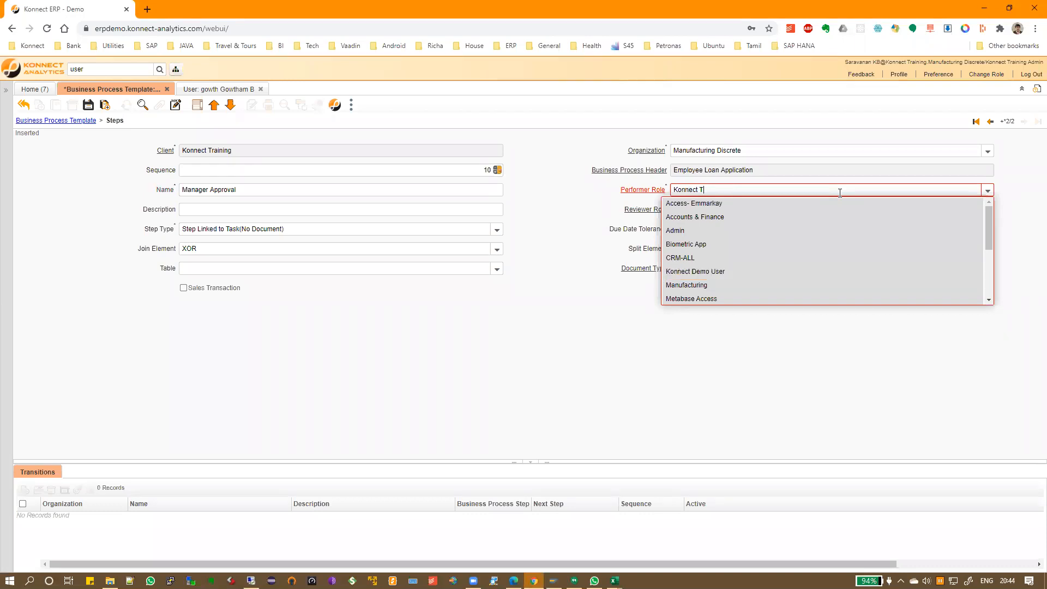
mouse_move(987, 234)
left_mouse_down()
mouse_move(988, 303)
mouse_move(981, 221)
left_mouse_up()
mouse_move(989, 232)
left_mouse_down()
mouse_move(989, 288)
mouse_move(988, 223)
left_mouse_up()
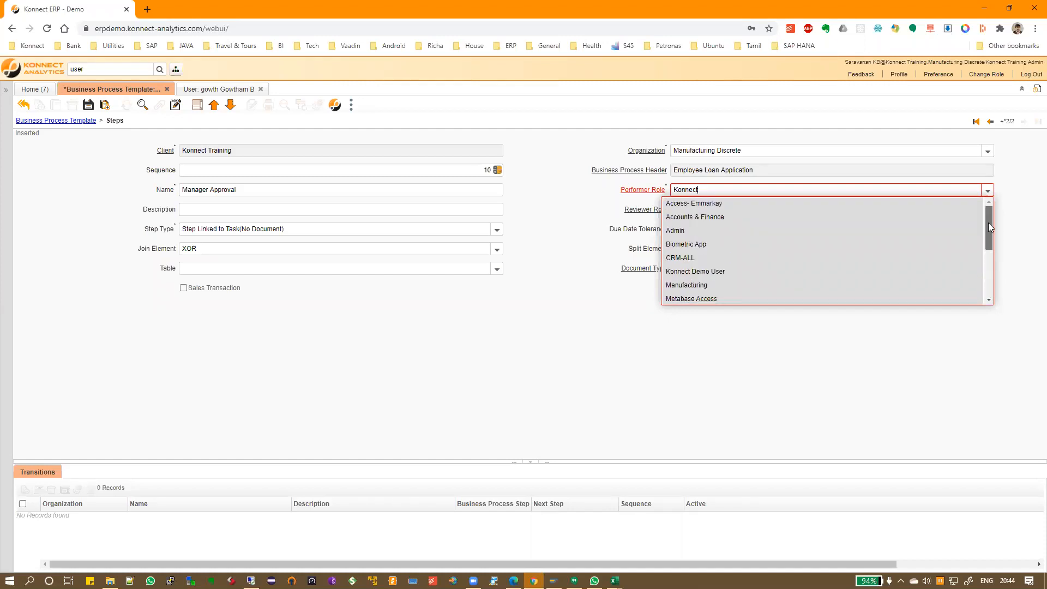
left_click(844, 237)
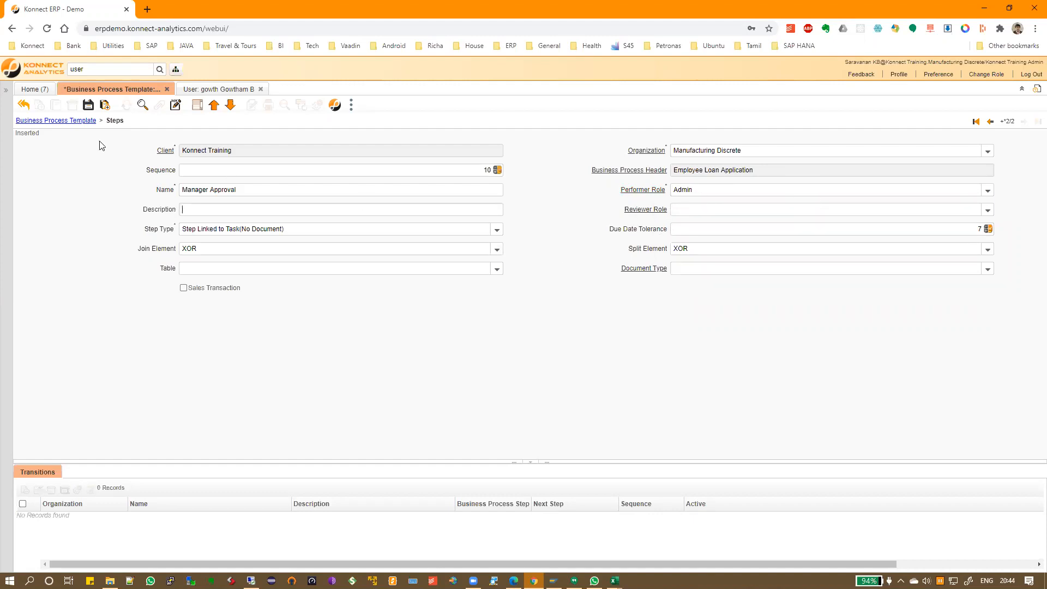
left_click(87, 105)
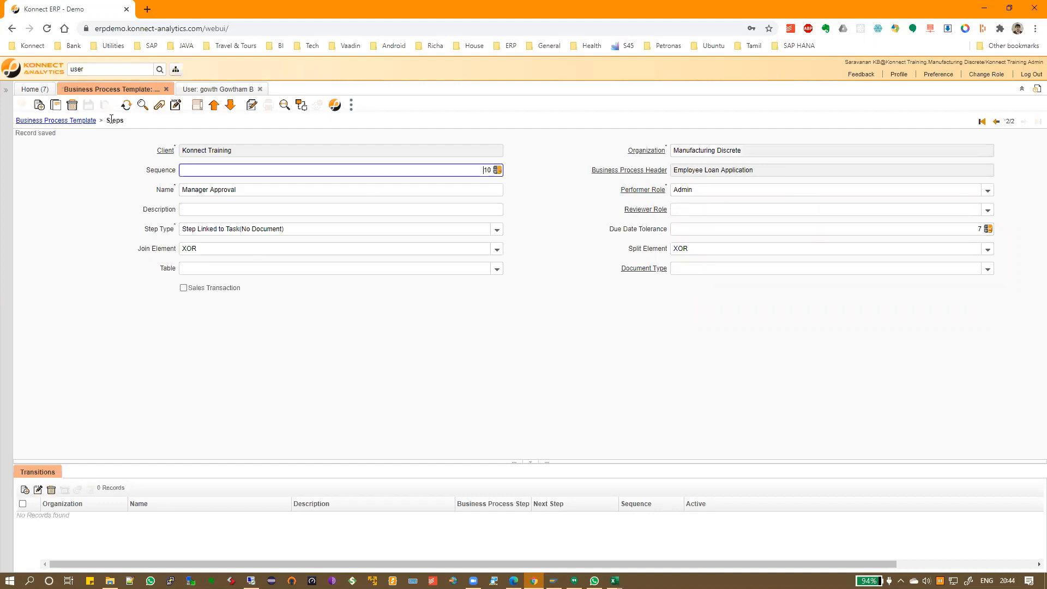
Start a new step named 'HR Team for Approval', copied from the process outline workbook
left_click(39, 106)
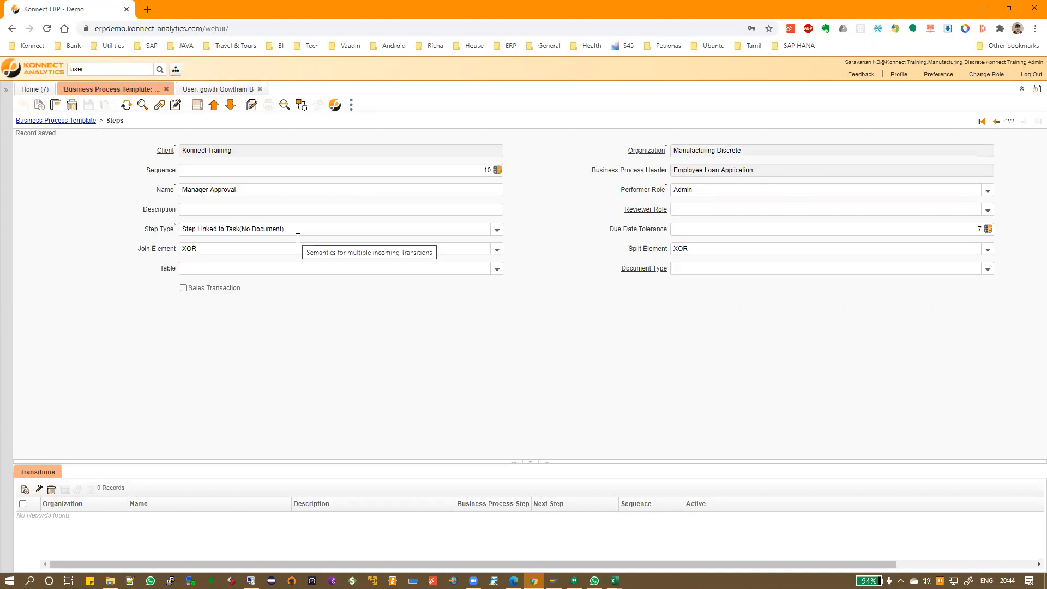
key("alt+Tab")
left_click(258, 207)
key("ctrl+c")
key("alt+Tab")
left_click(234, 188)
key("ctrl+v")
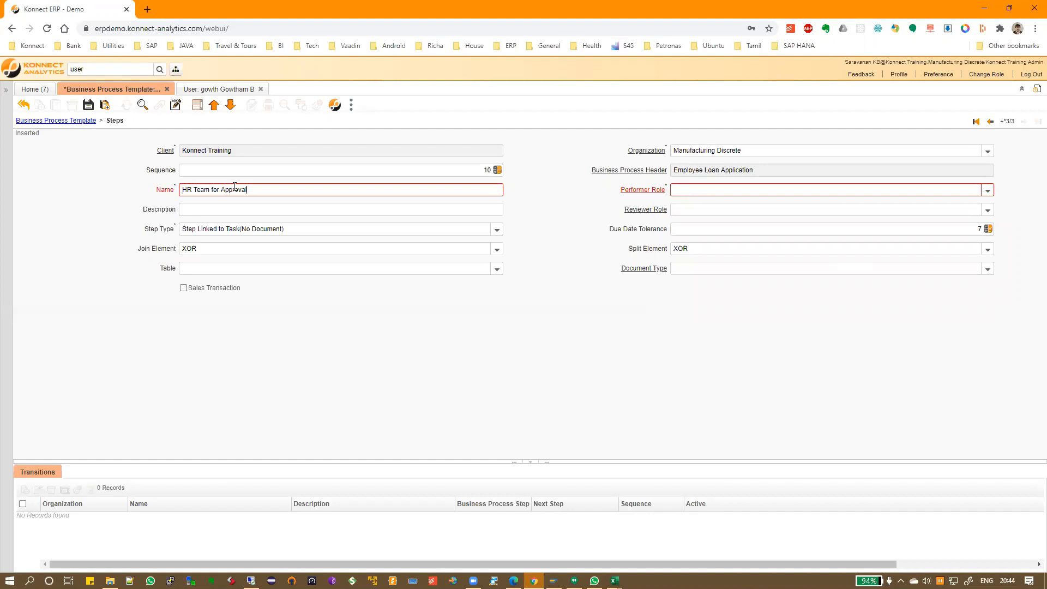
Set the performer role to Timesheet and save the step
left_click(738, 187)
type("Access- Emmarkay")
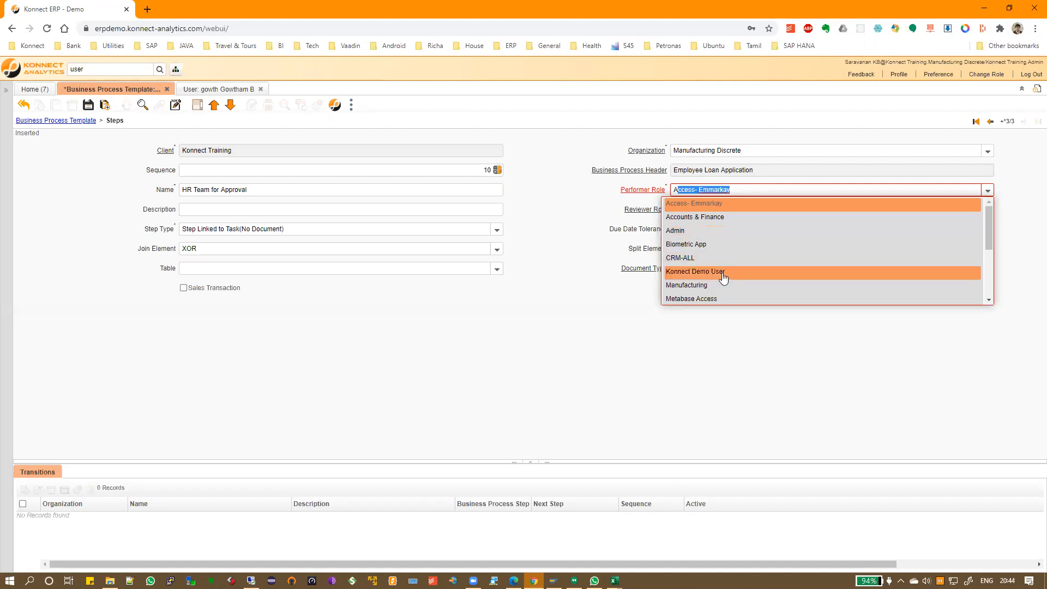
scroll(721, 277, "down", 3)
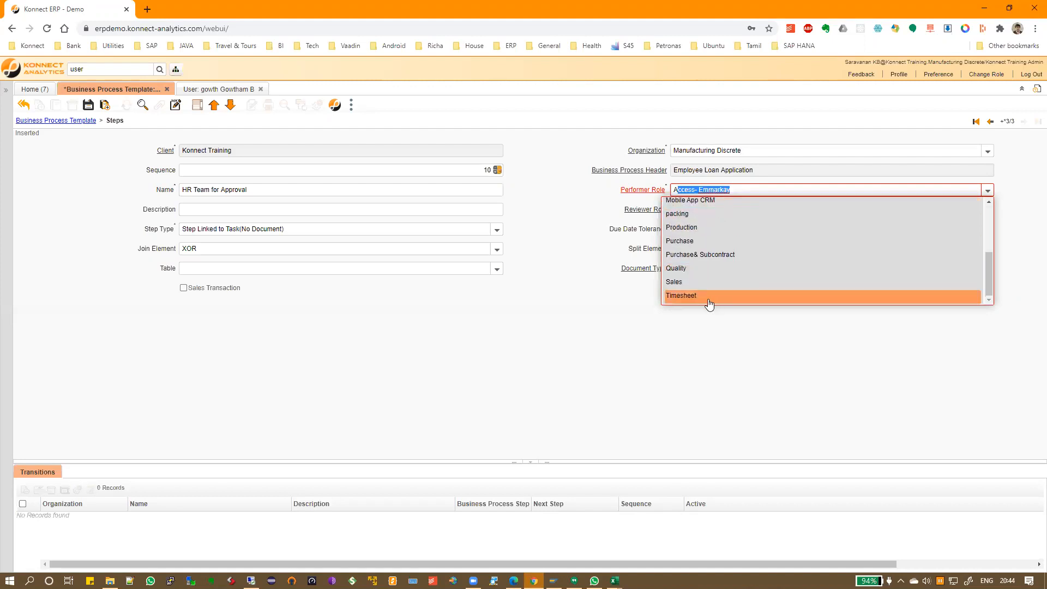
left_click(708, 297)
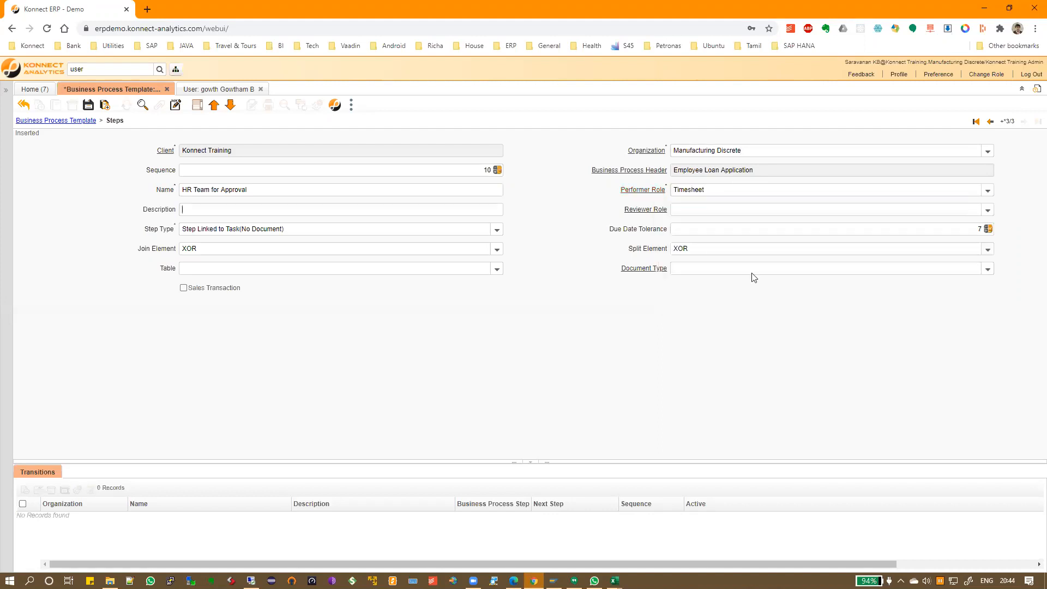
left_click(87, 104)
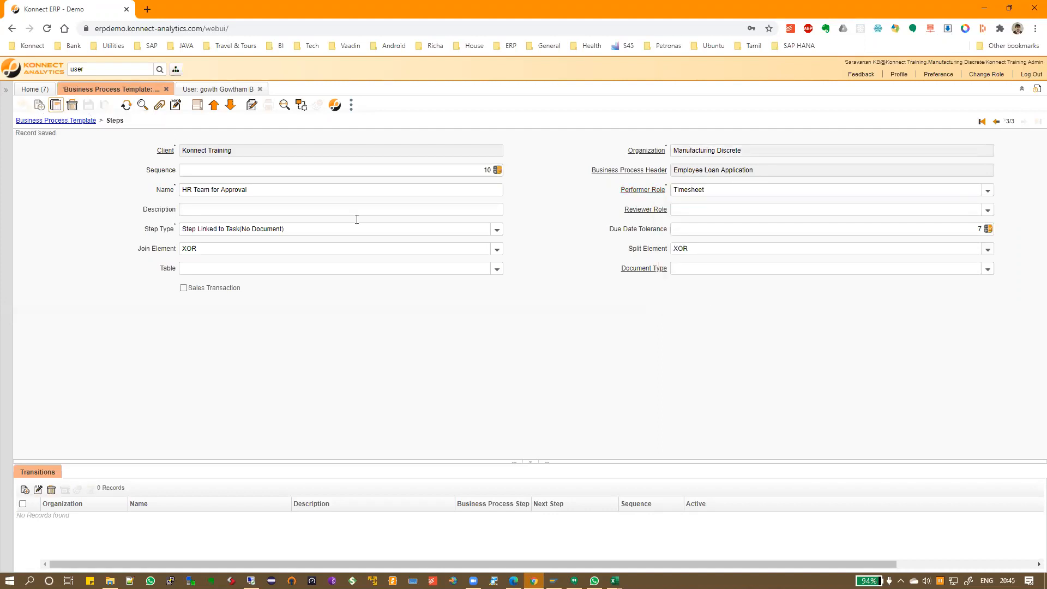
key("alt+Tab")
Name the step 'Finance Team' and give it performer role Accounts & Finance
left_click(230, 218)
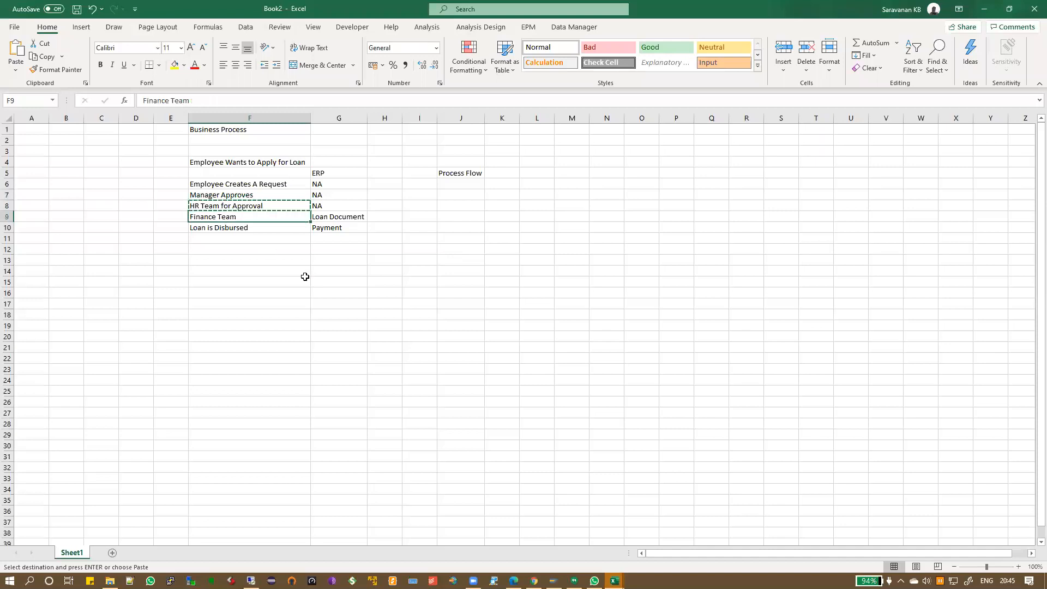
key("ctrl+c")
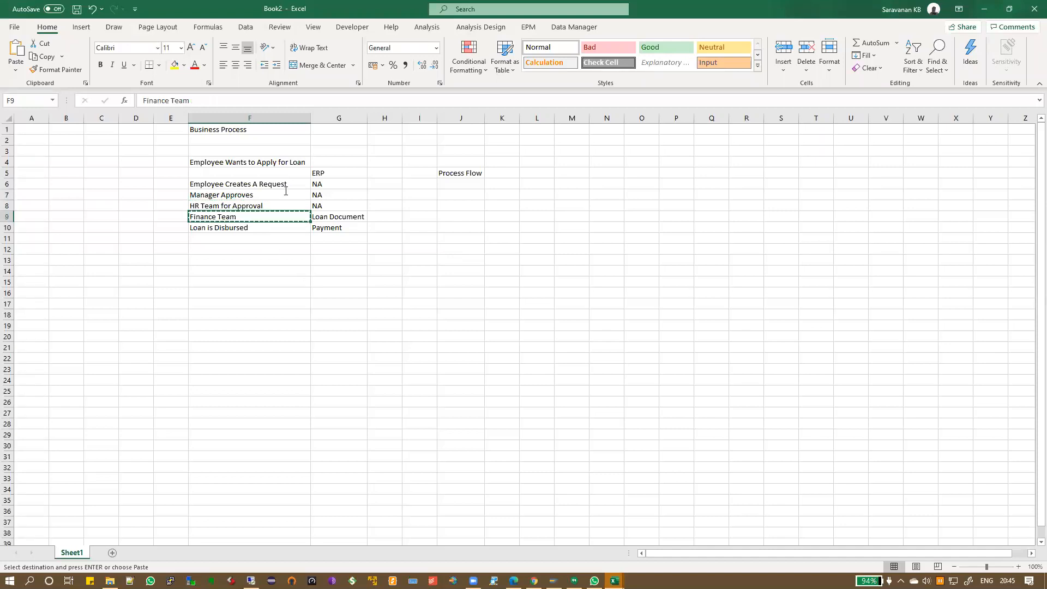
key("alt+Tab")
key("ctrl+v")
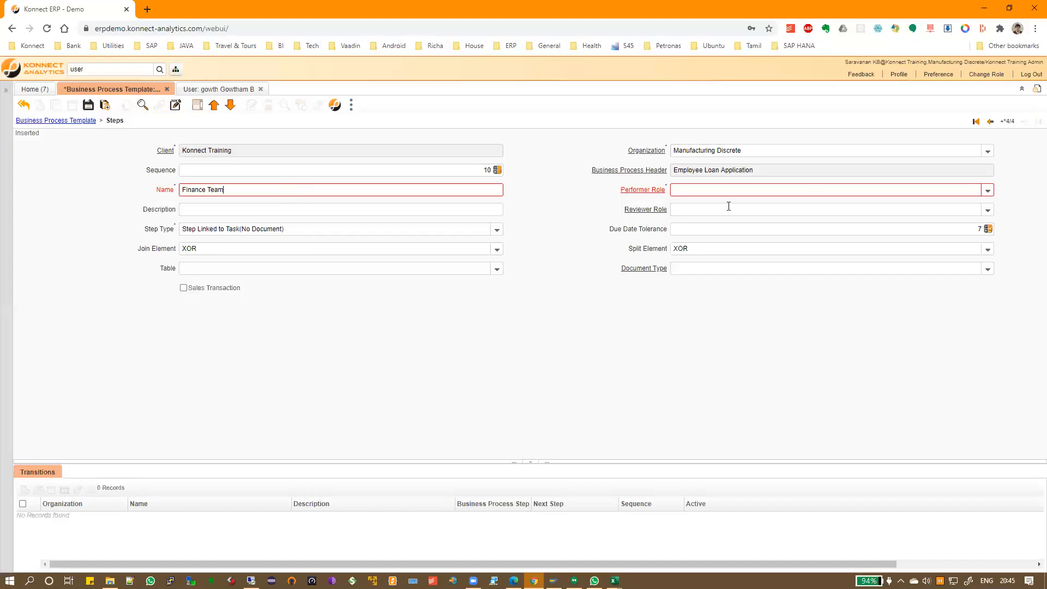
left_click(730, 191)
left_click(988, 191)
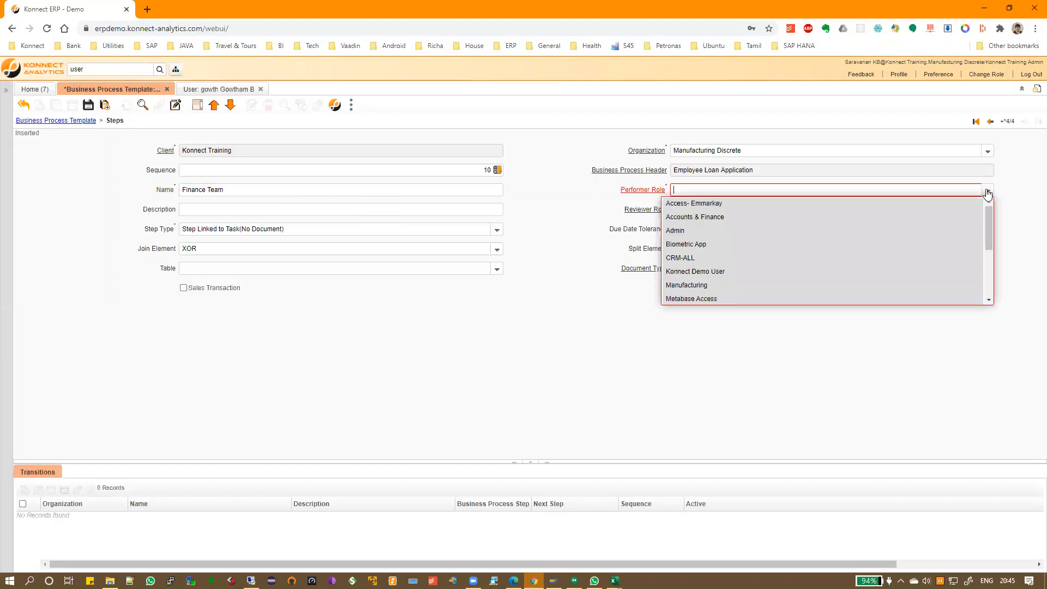
left_click(772, 218)
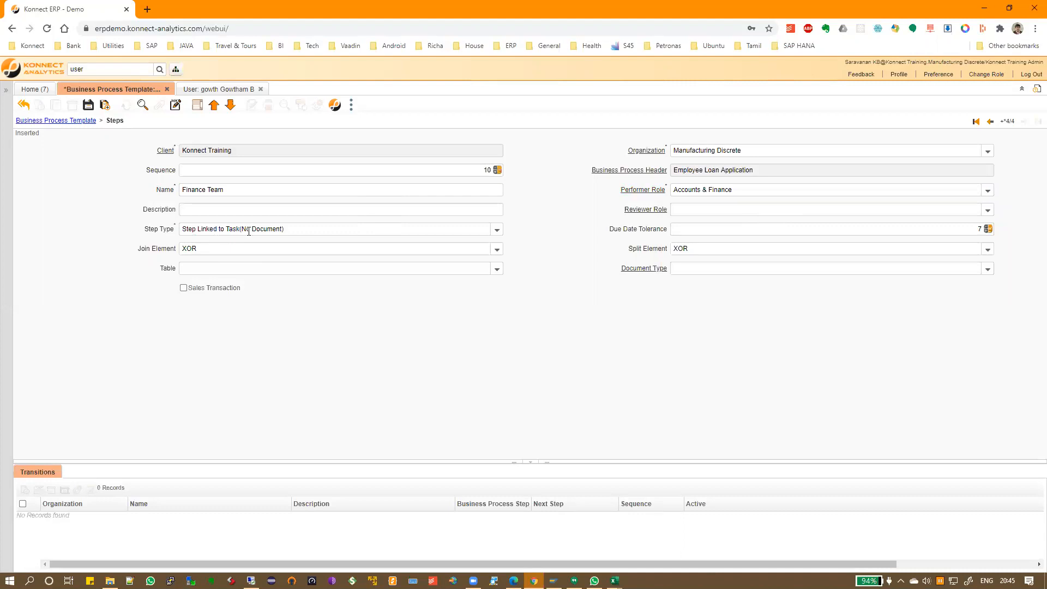
Set the step type to Step Generates Task(Linked to Document), as Finance Team needs a loan document
left_click_drag(190, 229, 336, 229)
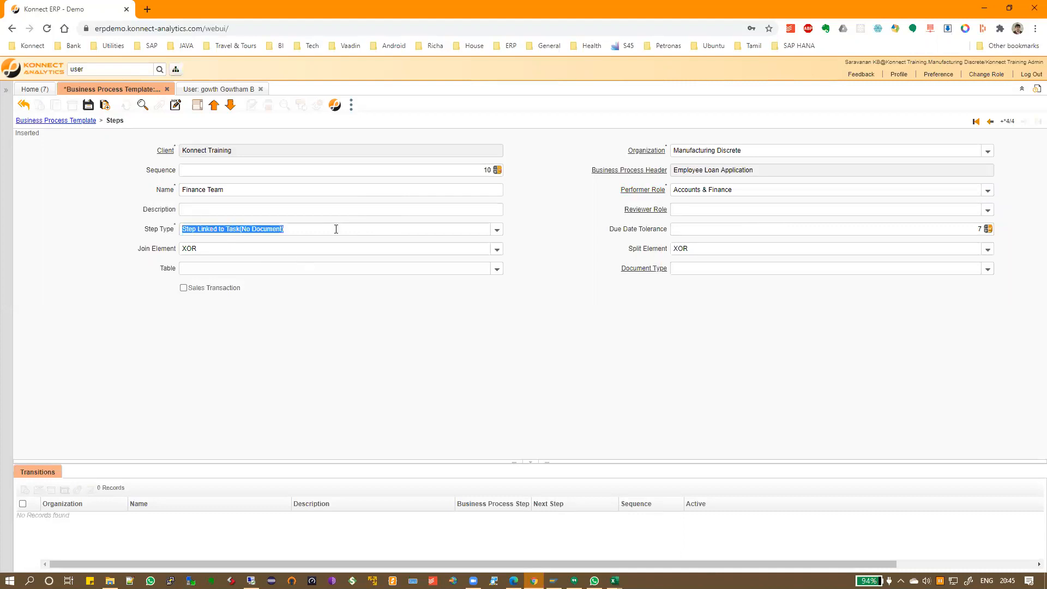
key("alt+Tab")
left_click(334, 217)
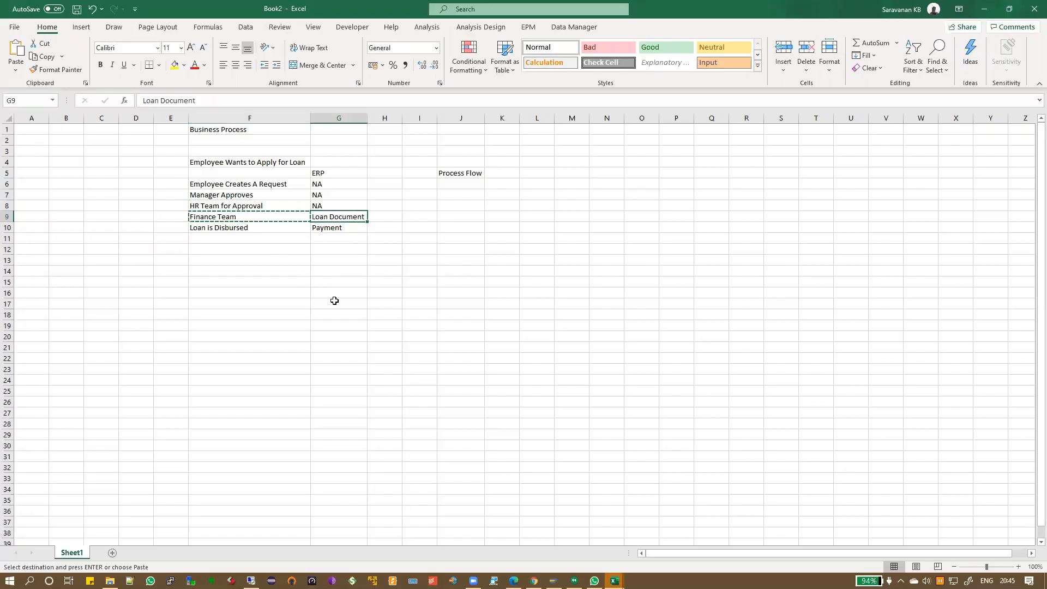
key("alt+Tab")
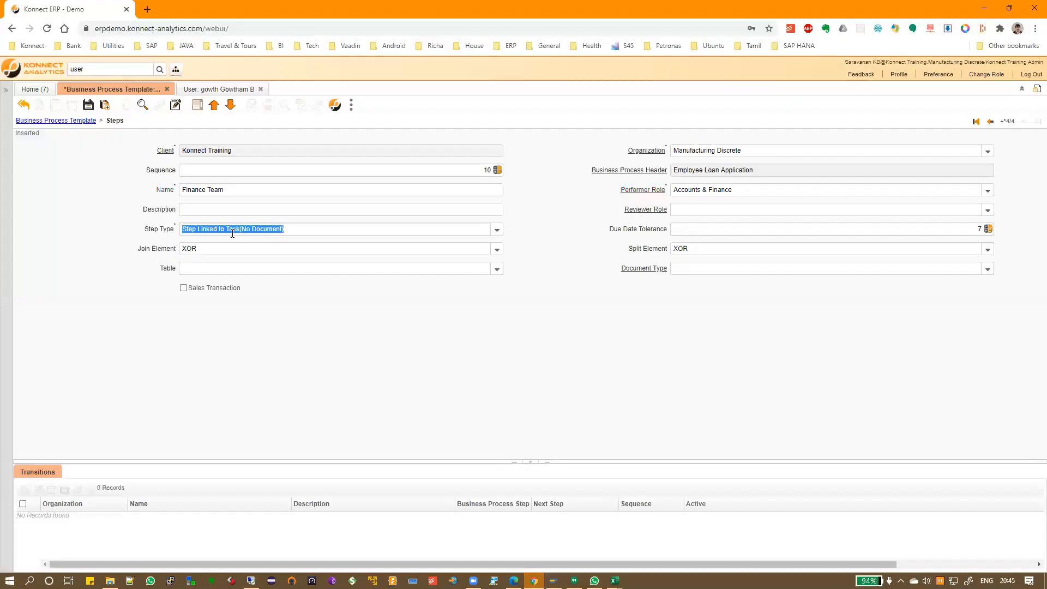
left_click(497, 230)
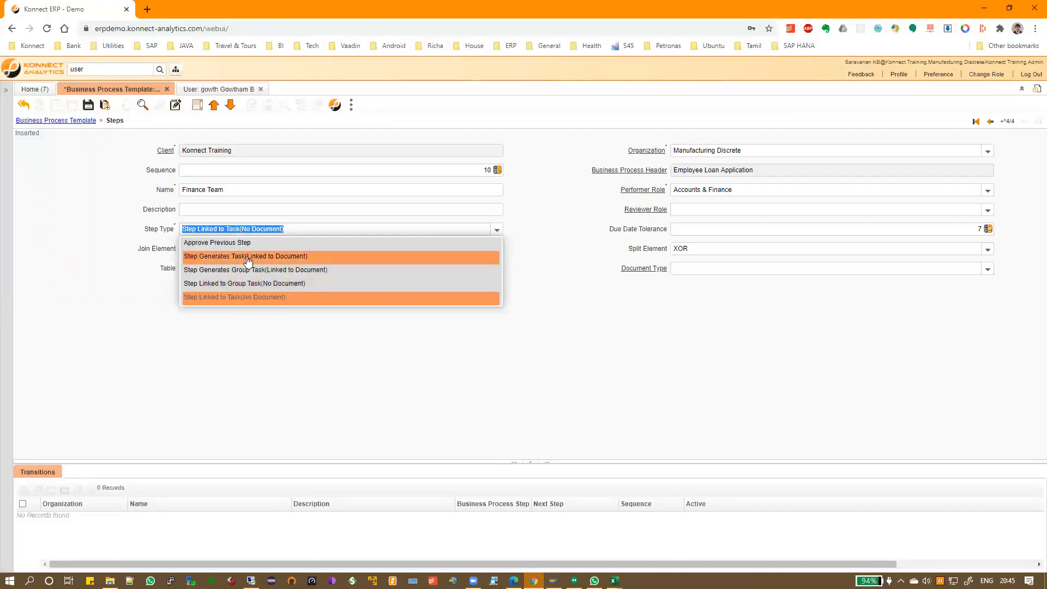
left_click(290, 257)
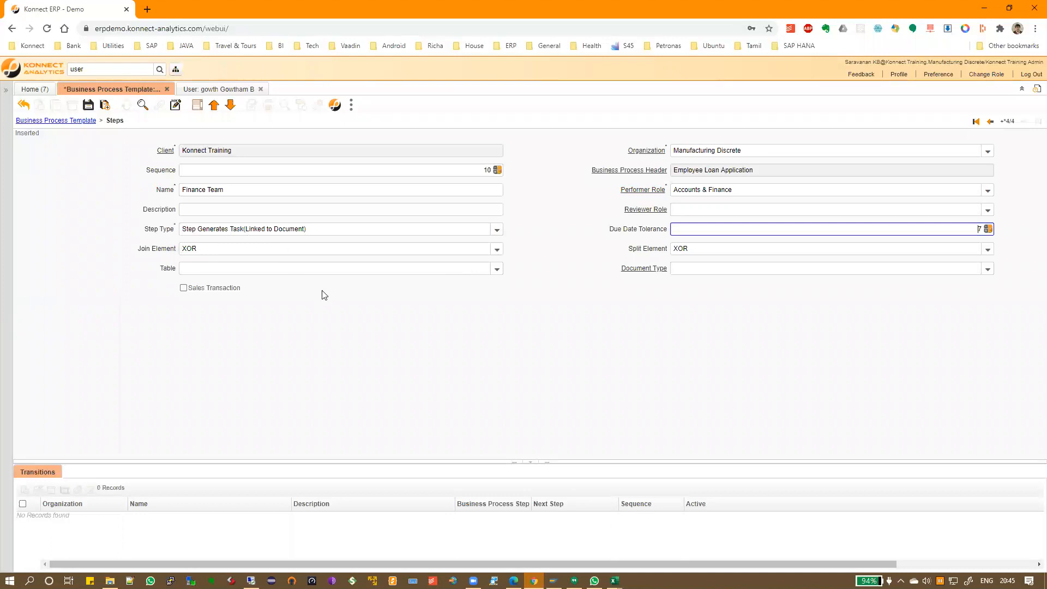
left_click(356, 266)
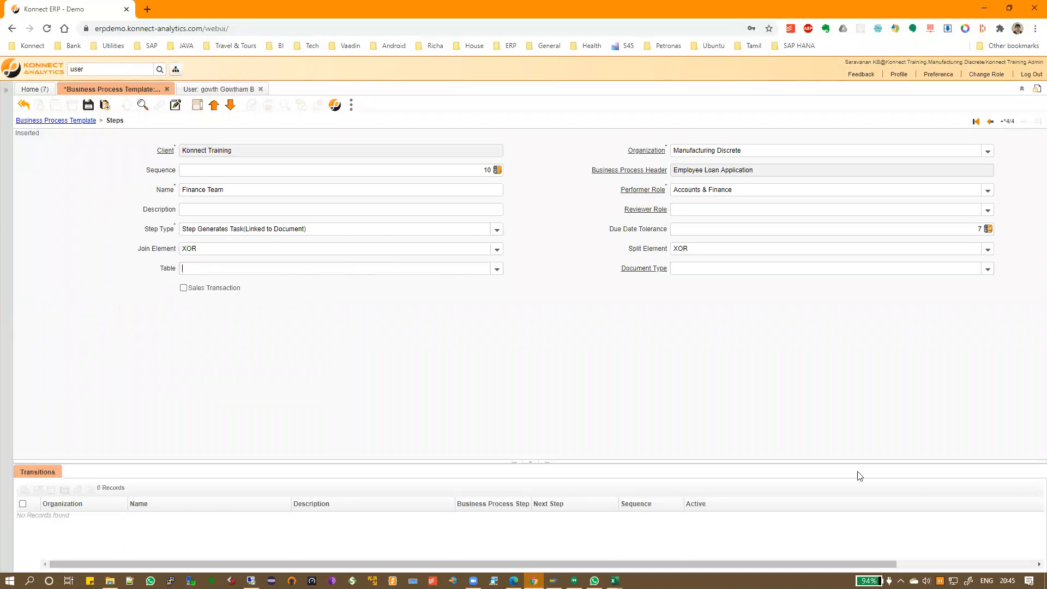
left_click(106, 69)
Look up the KHR_LoanAdvances table name from Loans and Advances and set it as the step's table
type("loan")
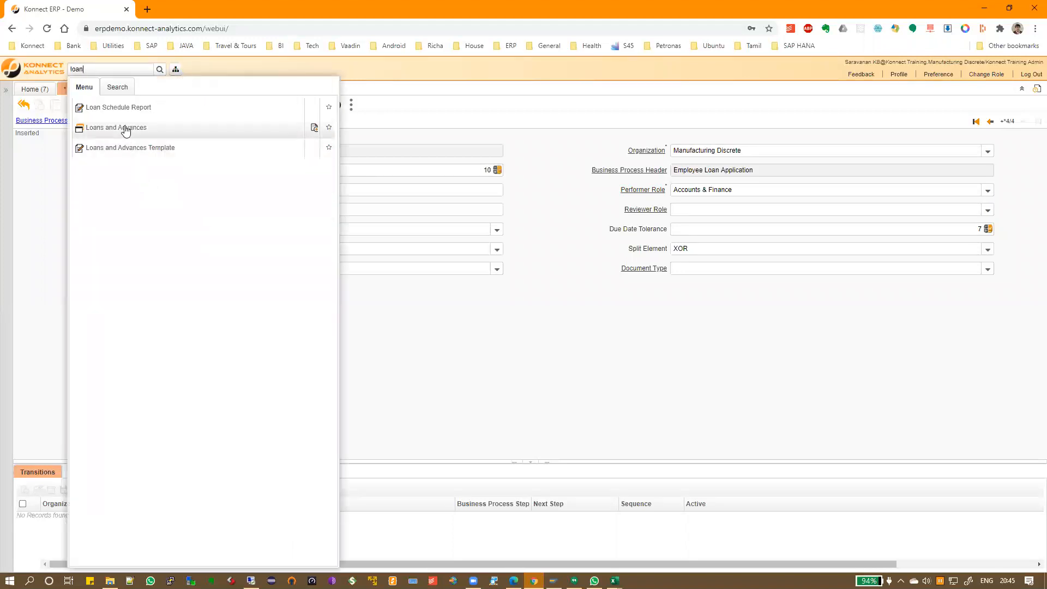
left_click(124, 130)
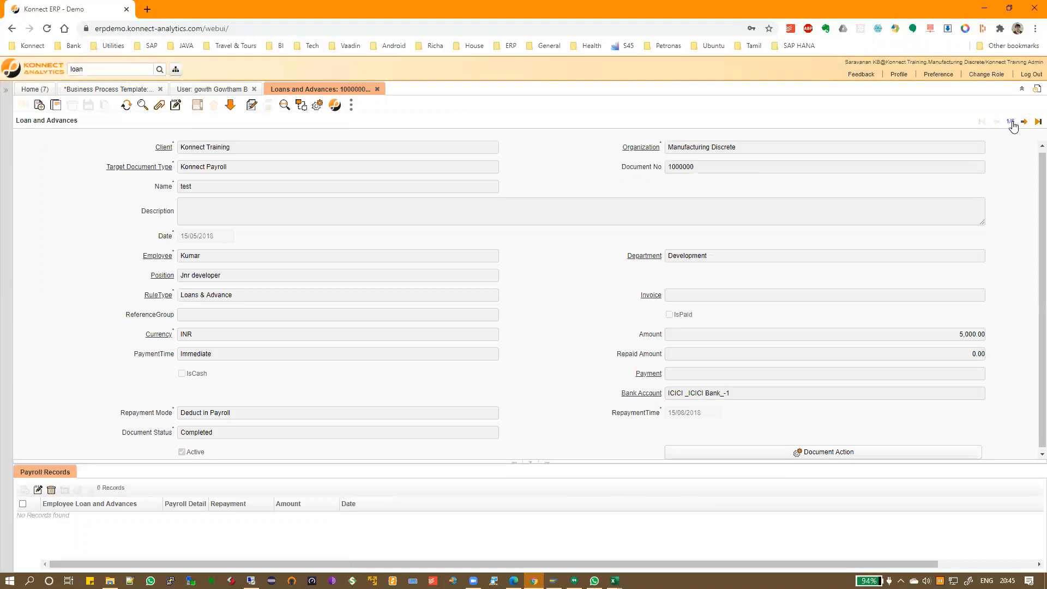
left_click(1010, 122)
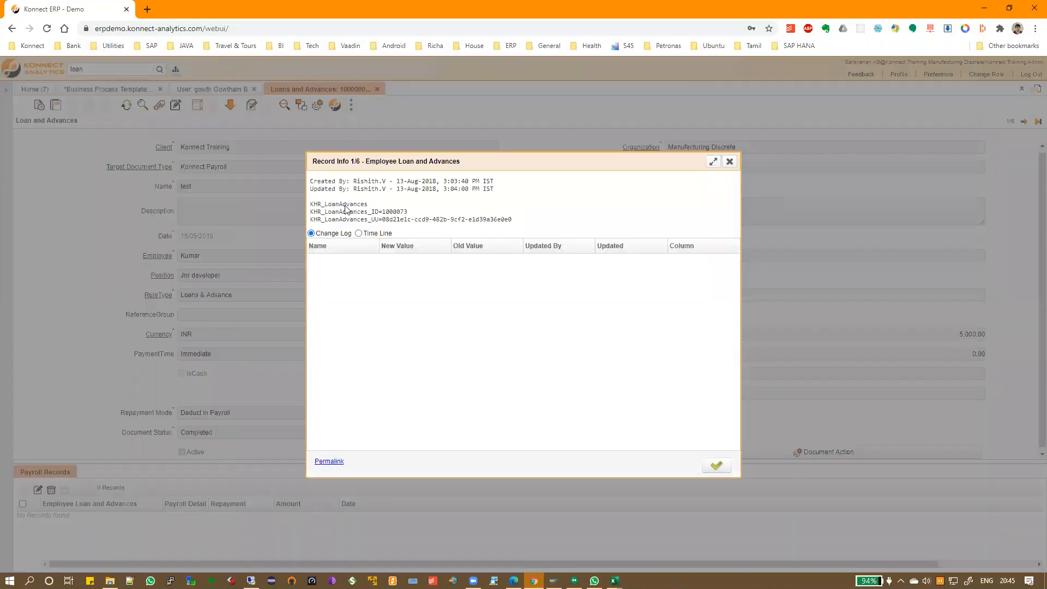
double_click(345, 208)
left_click(716, 465)
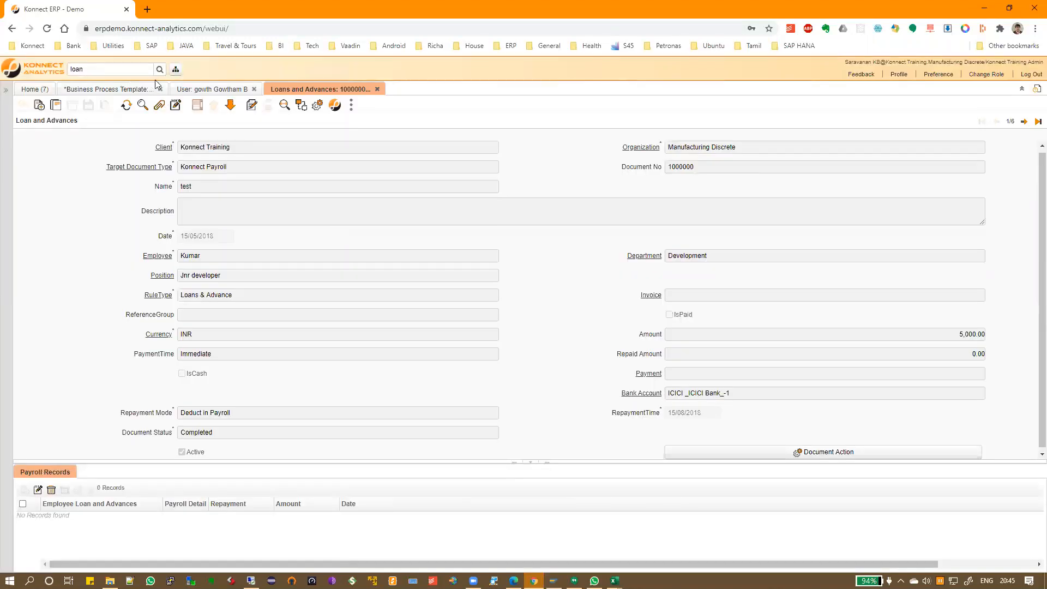
left_click(130, 89)
left_click(284, 274)
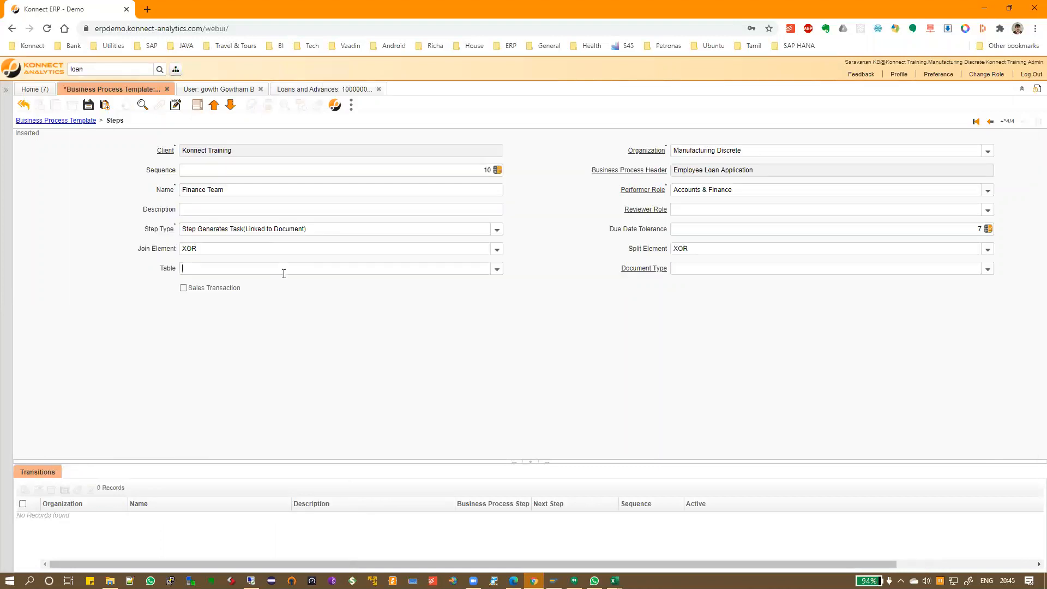
key("ctrl+v")
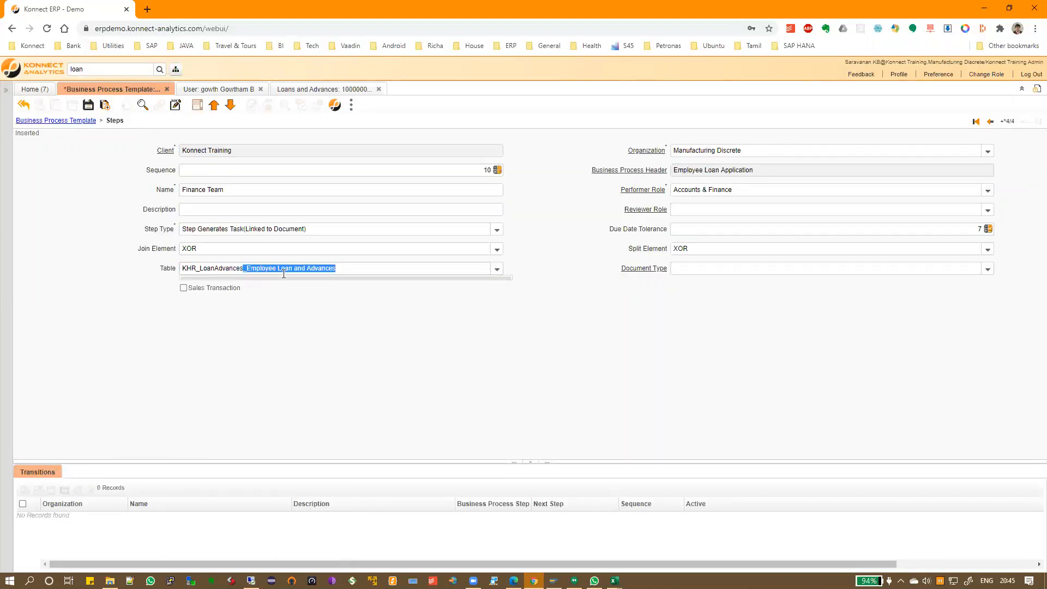
key("Return")
Set the document type to Konnect Payroll and save the Finance Team step
left_click(987, 270)
left_click(991, 271)
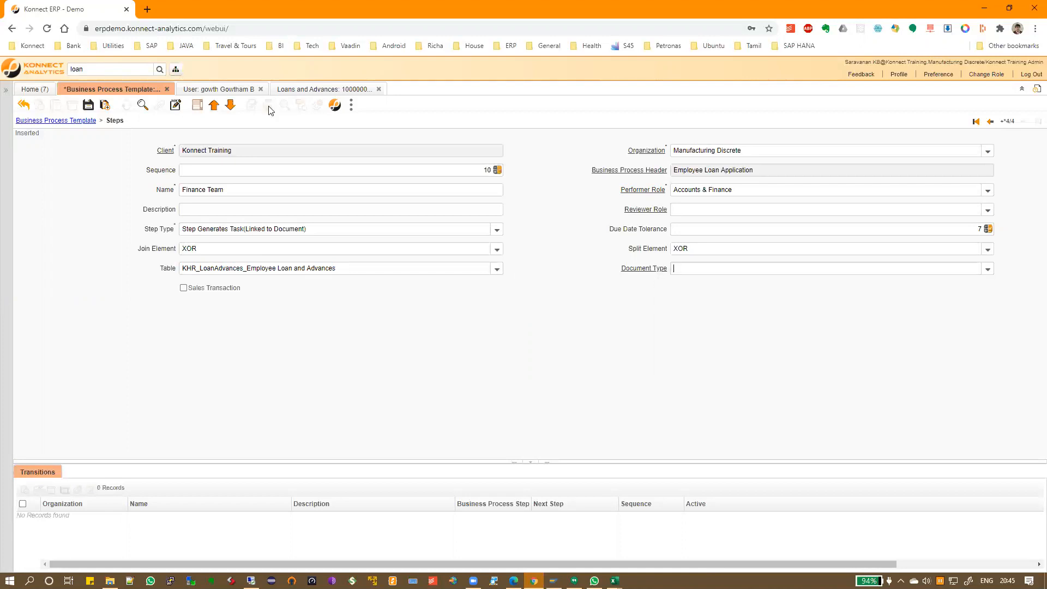
left_click(301, 89)
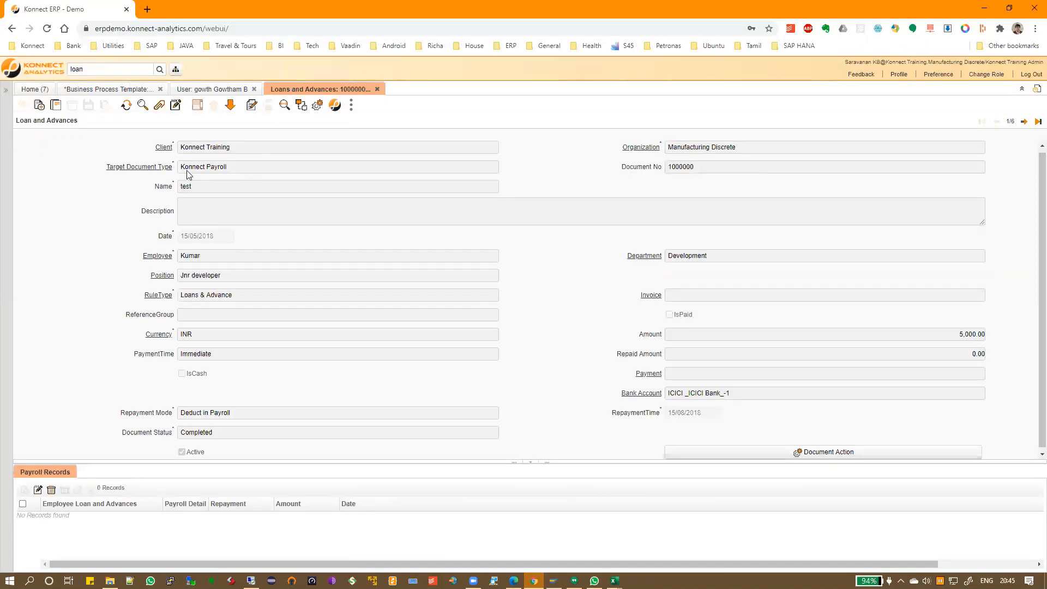
left_click(105, 89)
left_click(786, 268)
type("Konnec")
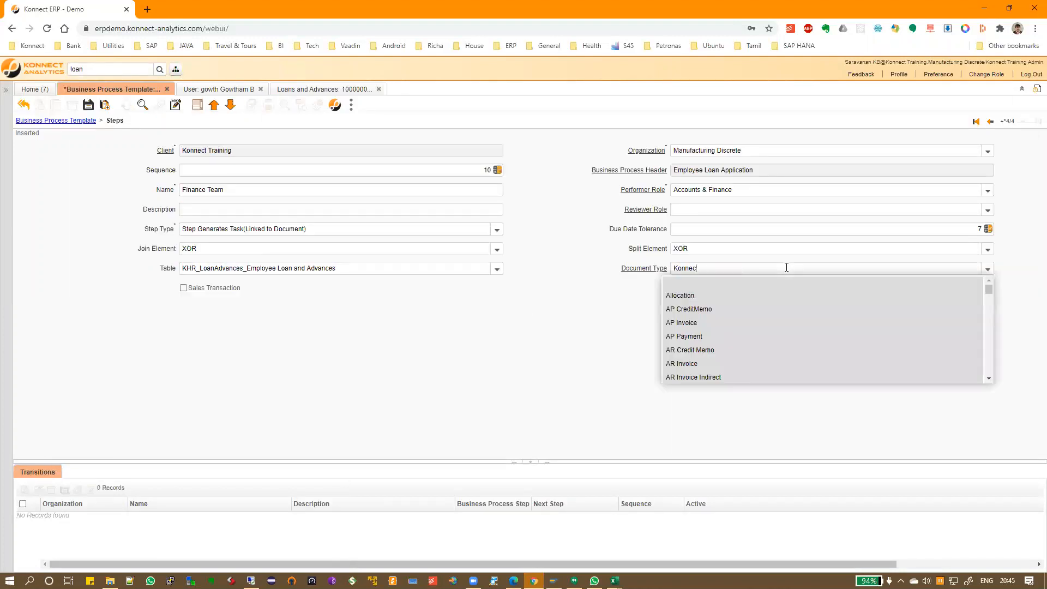
type("t P")
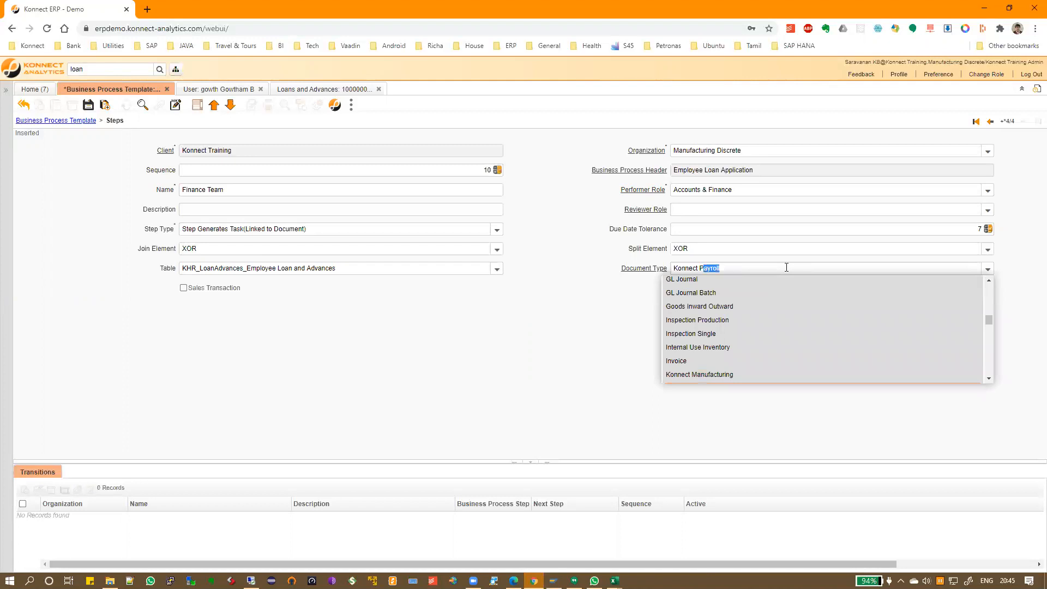
key("Tab")
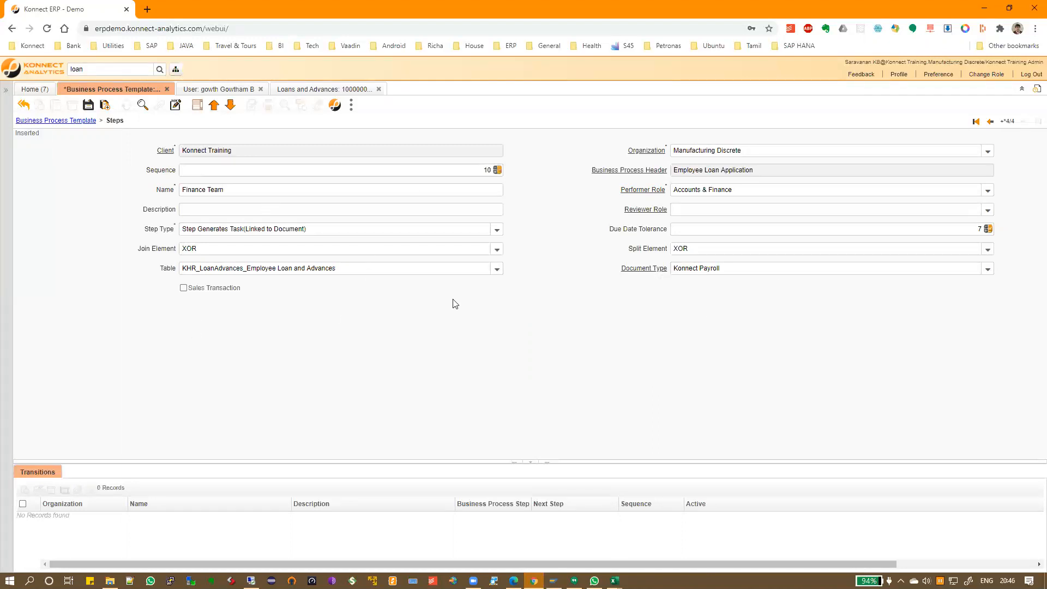
left_click(88, 105)
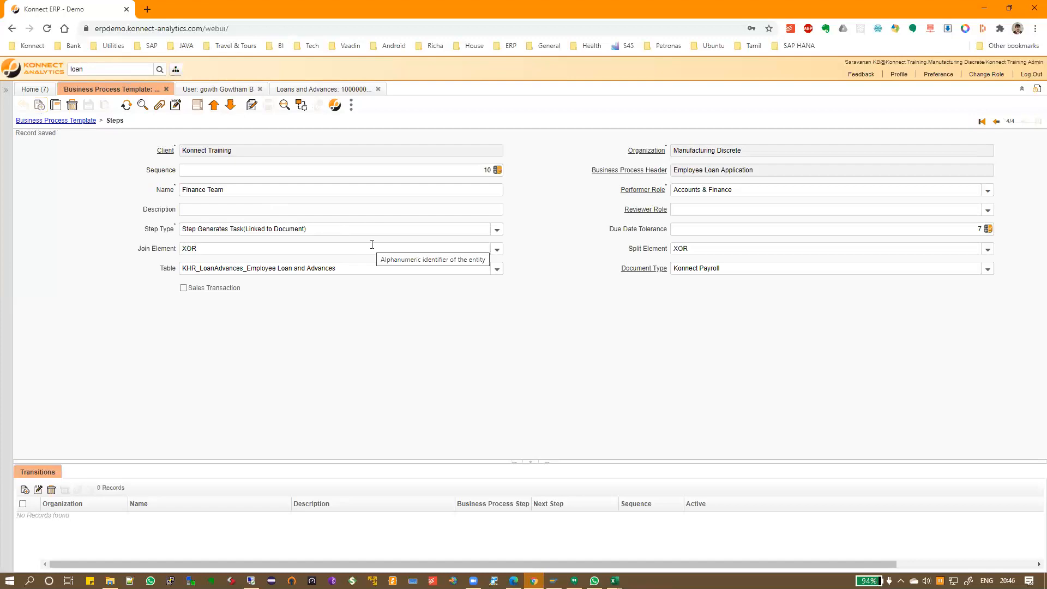
Name the new step 'Loan is Disbursed', copied from the spreadsheet
key("alt+Tab")
key("Return")
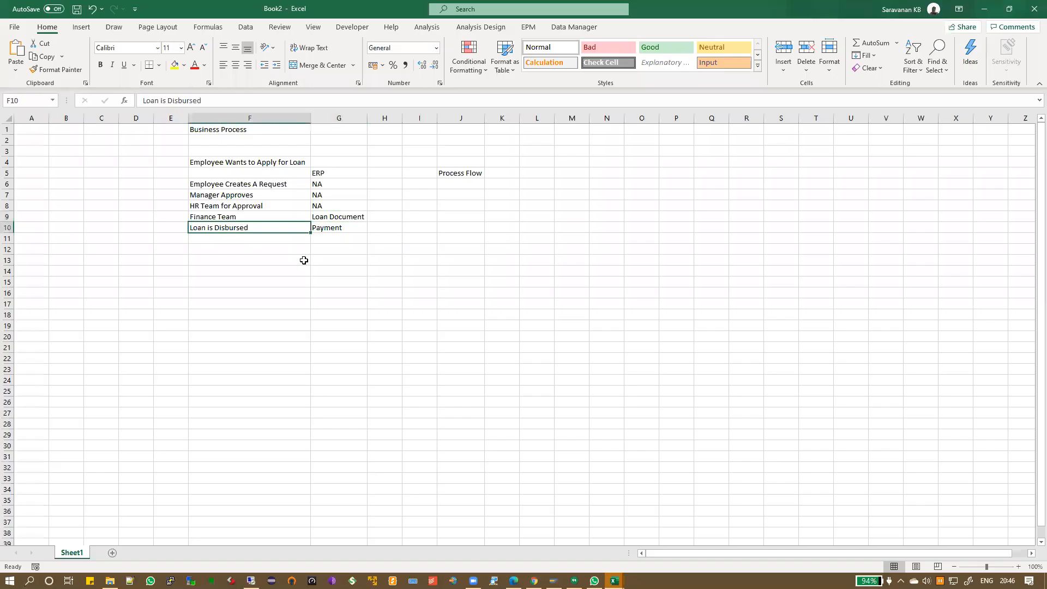
key("ctrl+c")
key("alt+Tab")
left_click(237, 189)
key("ctrl+v")
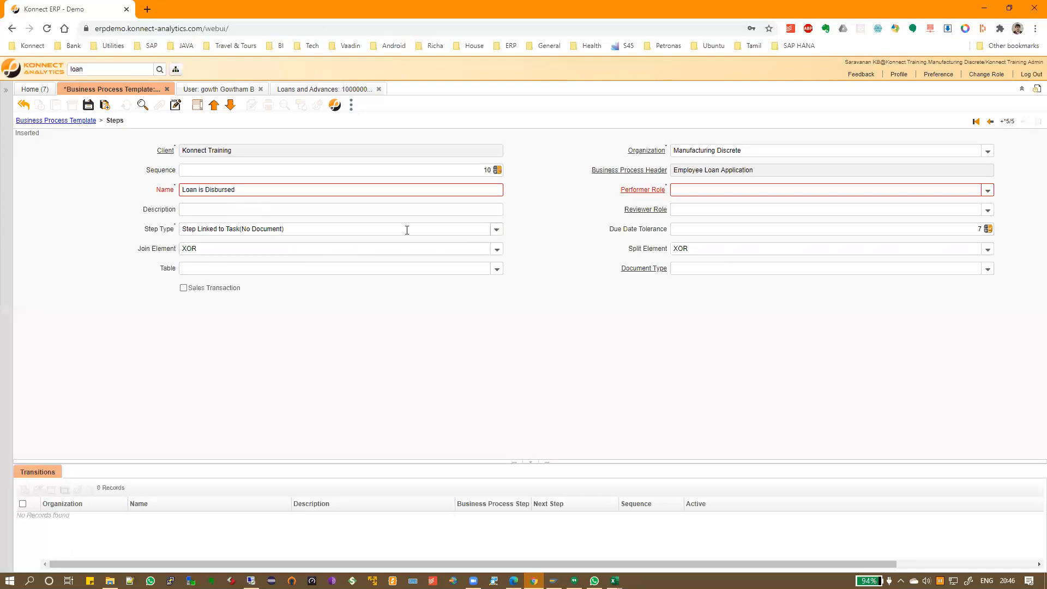
Make the step type Step Generates Task(Linked to Document) with performer role Accounts & Finance
left_click(408, 229)
left_click(256, 261)
left_click(714, 191)
left_click(987, 190)
left_click(785, 219)
key("Tab")
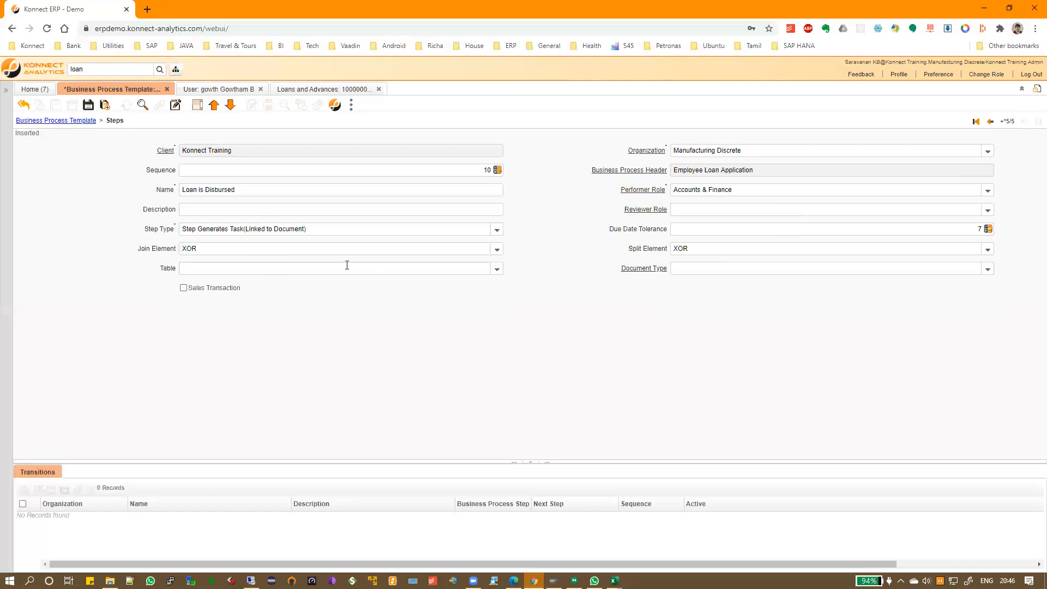
Set table C_Payment_Payment and document type AP Payment, save, and view the steps as a list
left_click(346, 266)
type("C_PaymentAllocate_Allocate Payment")
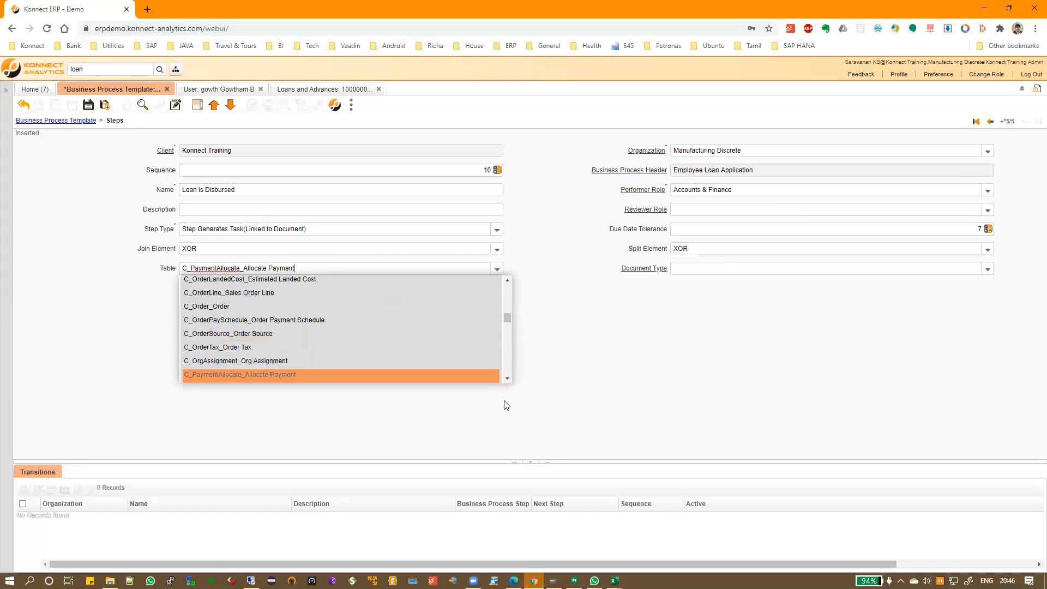
left_click(507, 378)
left_click(507, 379)
left_click(468, 360)
key("Tab")
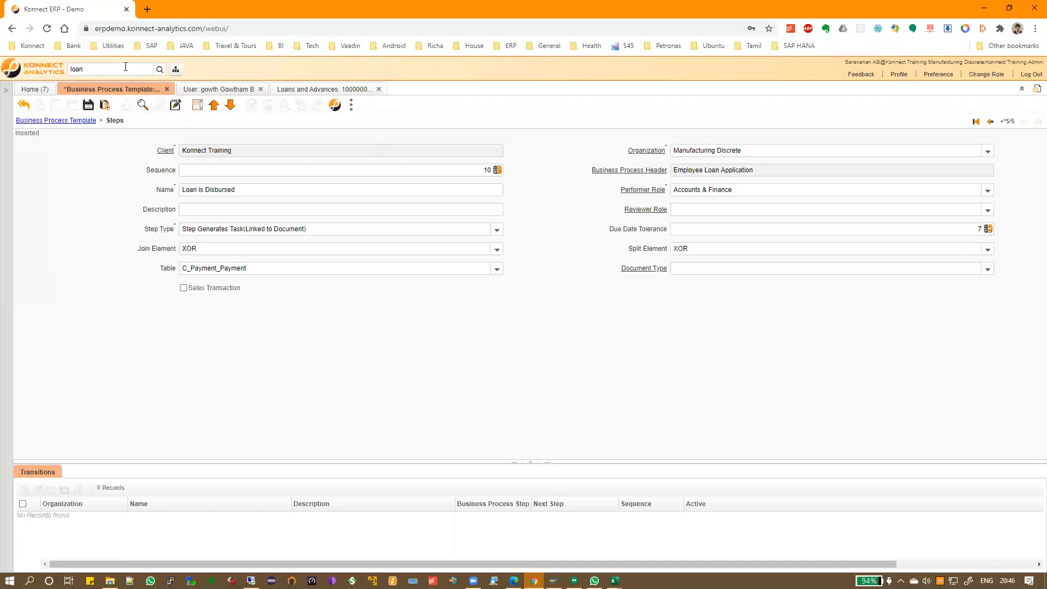
type("AP CreditMemo")
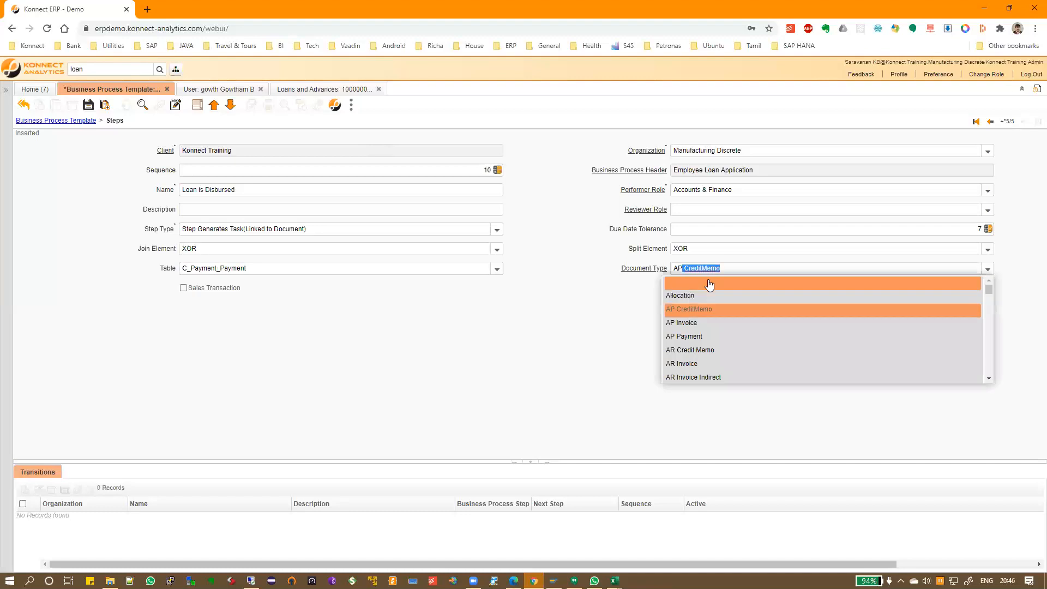
left_click(708, 338)
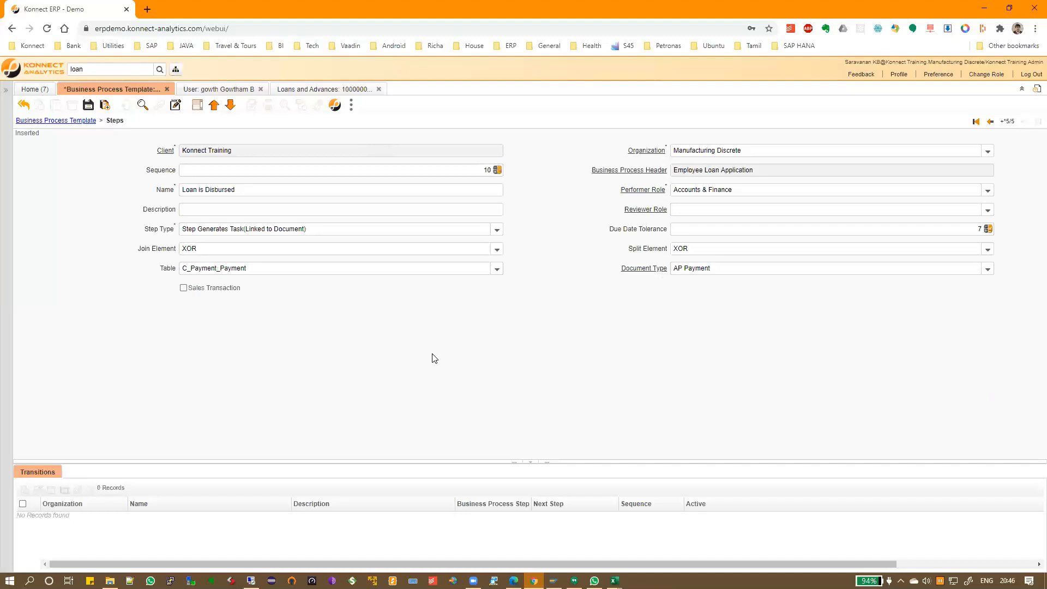
left_click(88, 106)
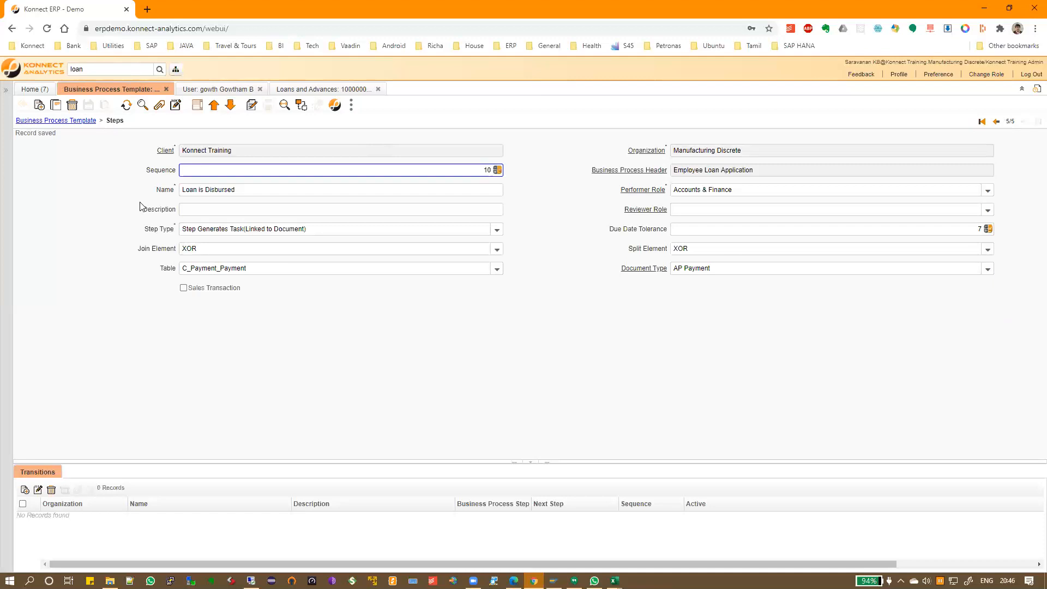
left_click(196, 107)
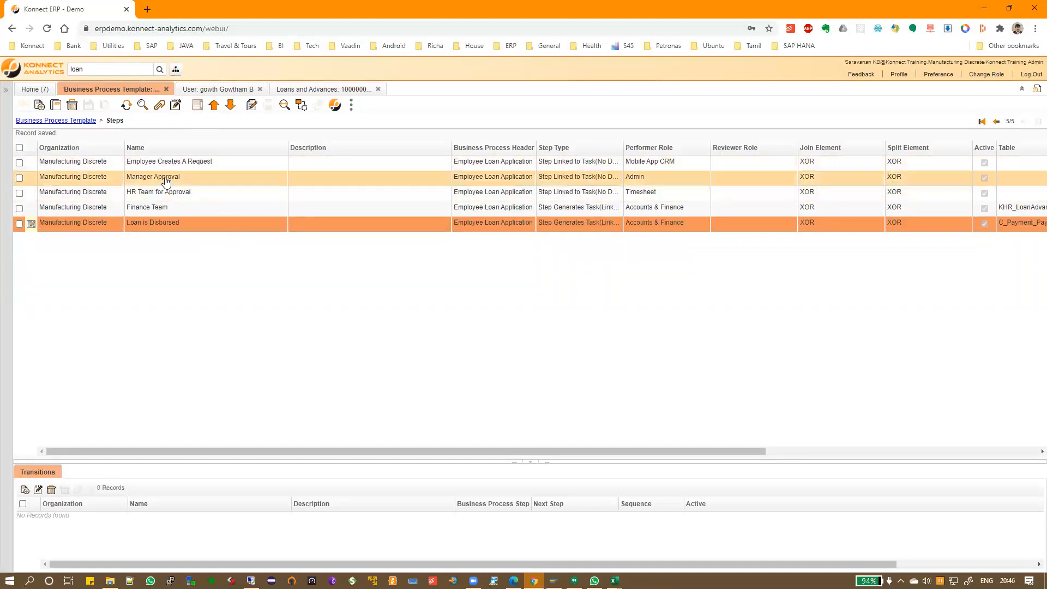
Add a transition from Employee Creates A Request to Manager Approval and save it
left_click(74, 161)
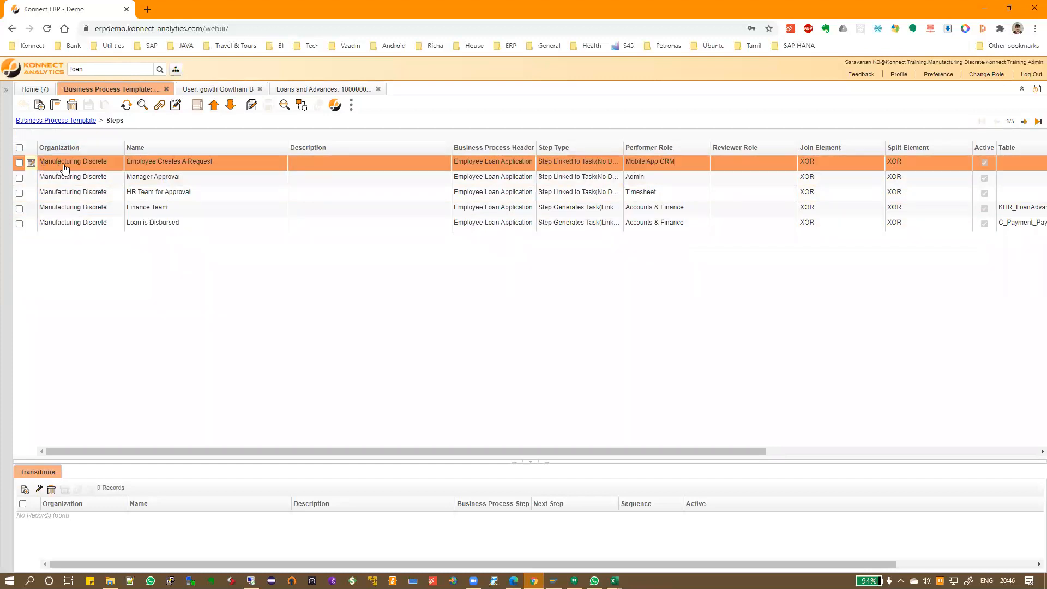
left_click_drag(125, 462, 126, 346)
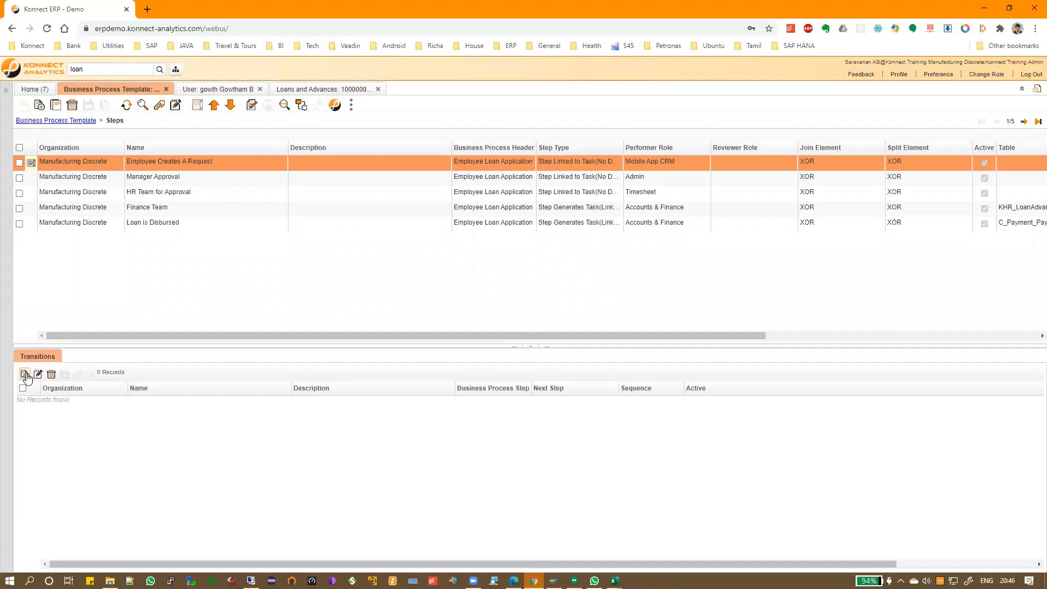
left_click(24, 374)
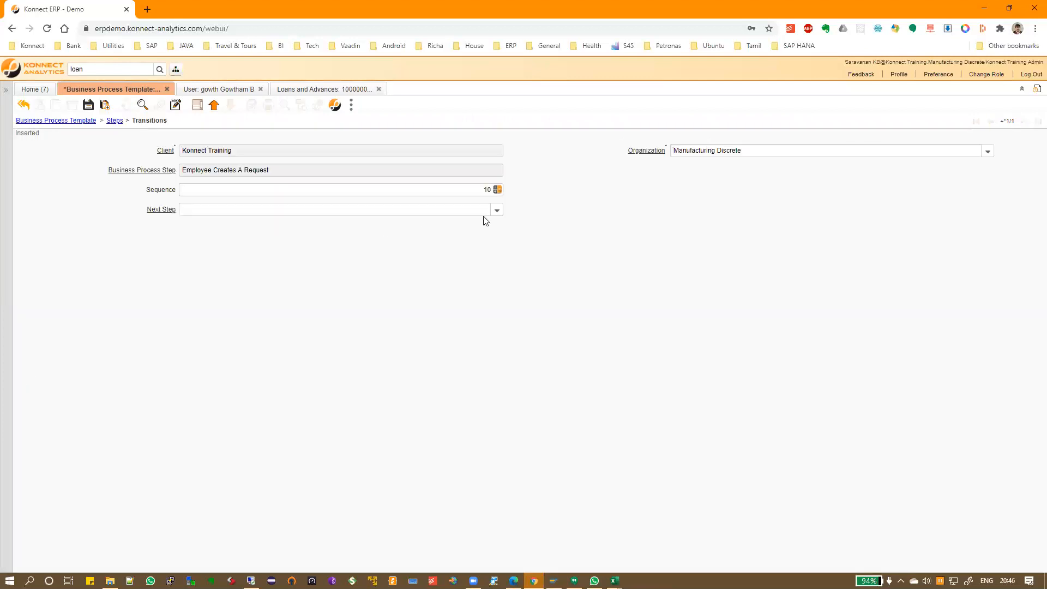
left_click(496, 212)
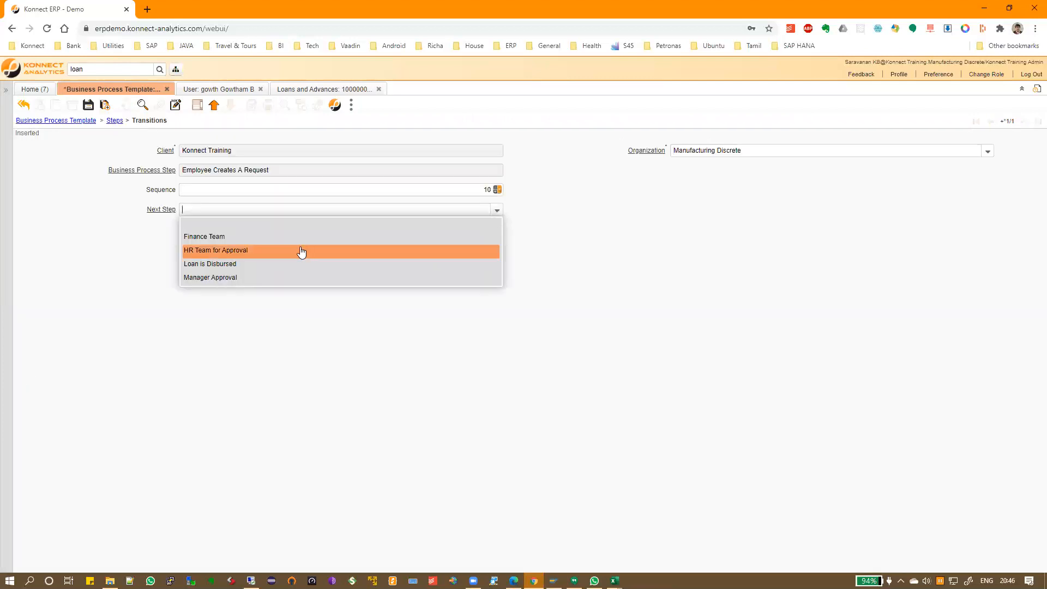
left_click(232, 278)
left_click(87, 104)
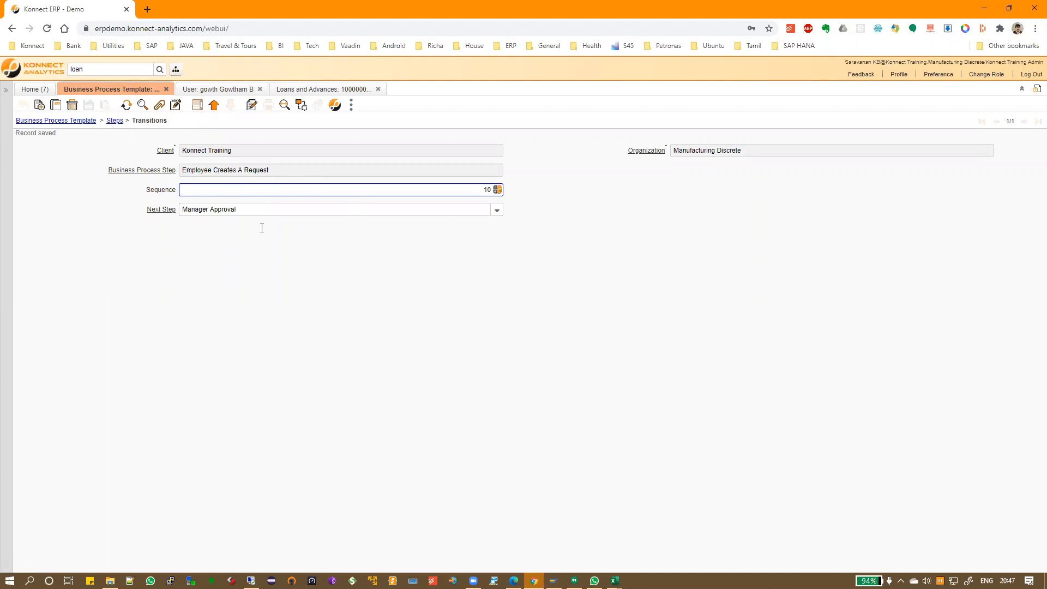
Enable the grid-mode default in the window's customization settings, then return to the steps list
left_click(197, 105)
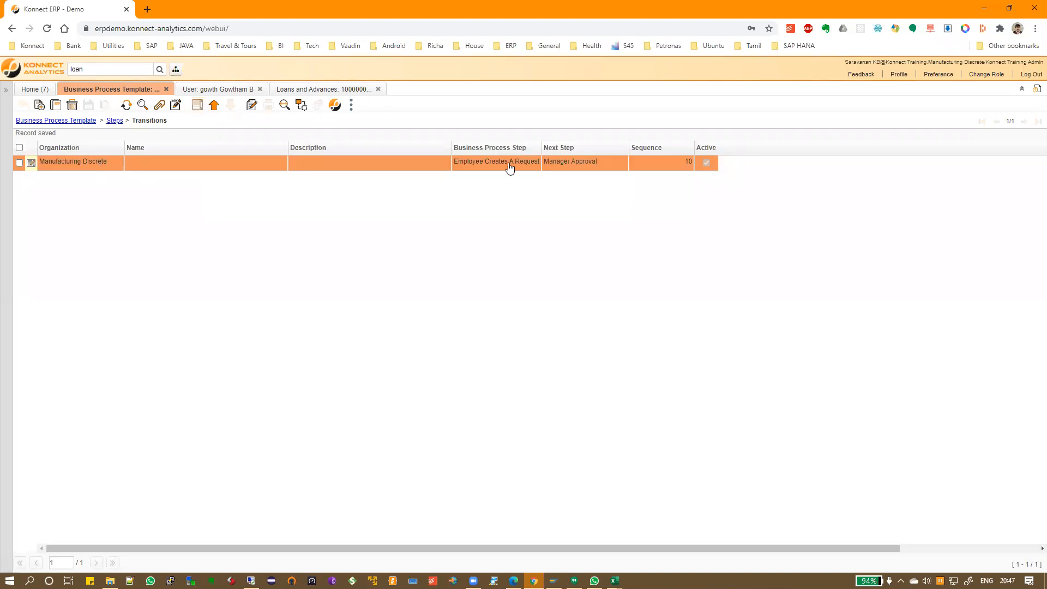
left_click(351, 105)
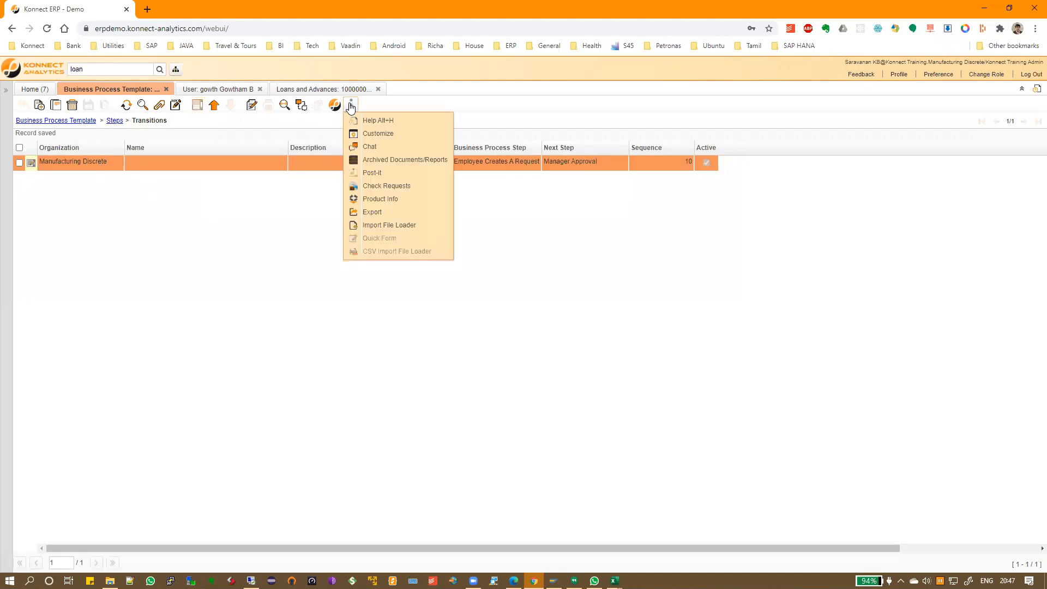
left_click(384, 134)
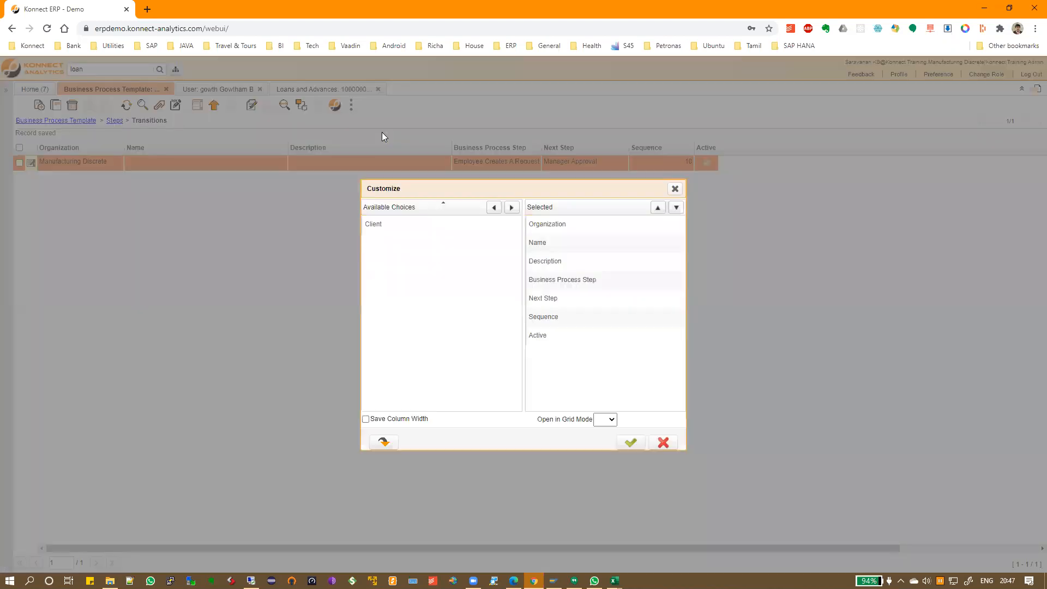
left_click(604, 419)
left_click(631, 442)
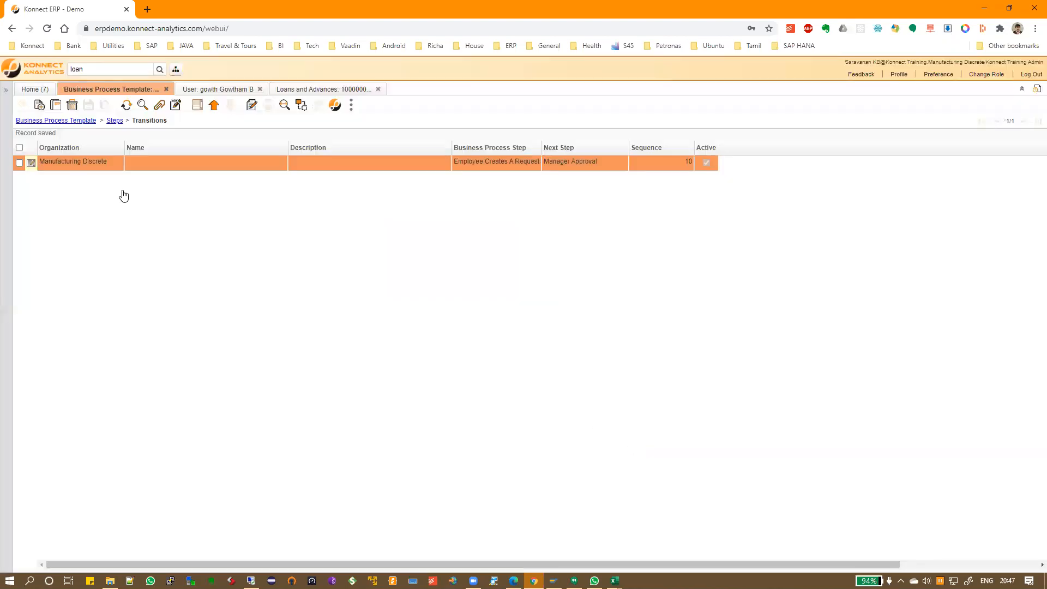
left_click(115, 120)
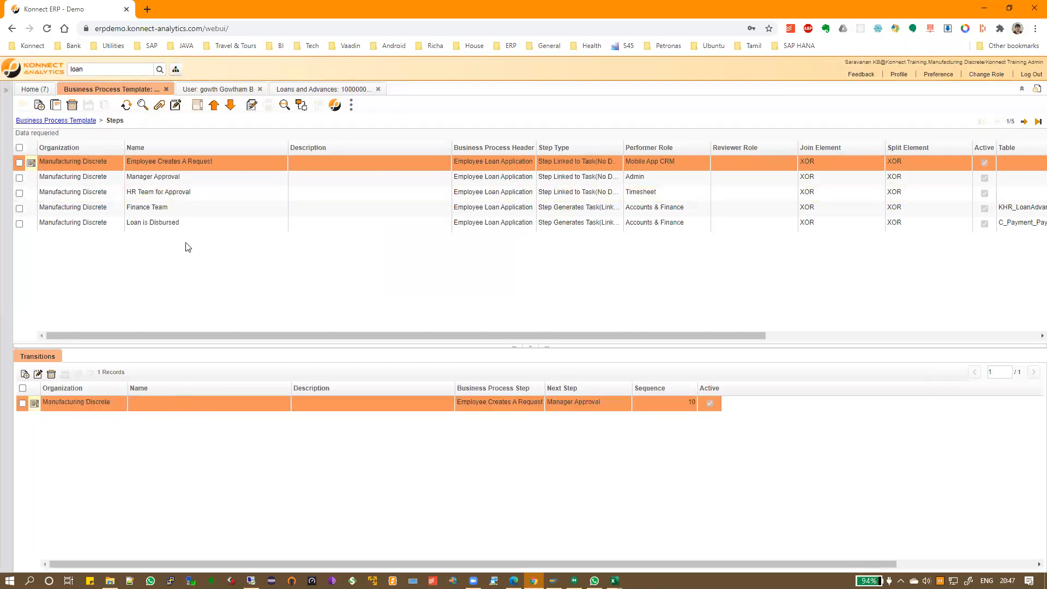
Save transitions Manager Approval → HR Team for Approval and HR Team for Approval → Finance Team
left_click(71, 178)
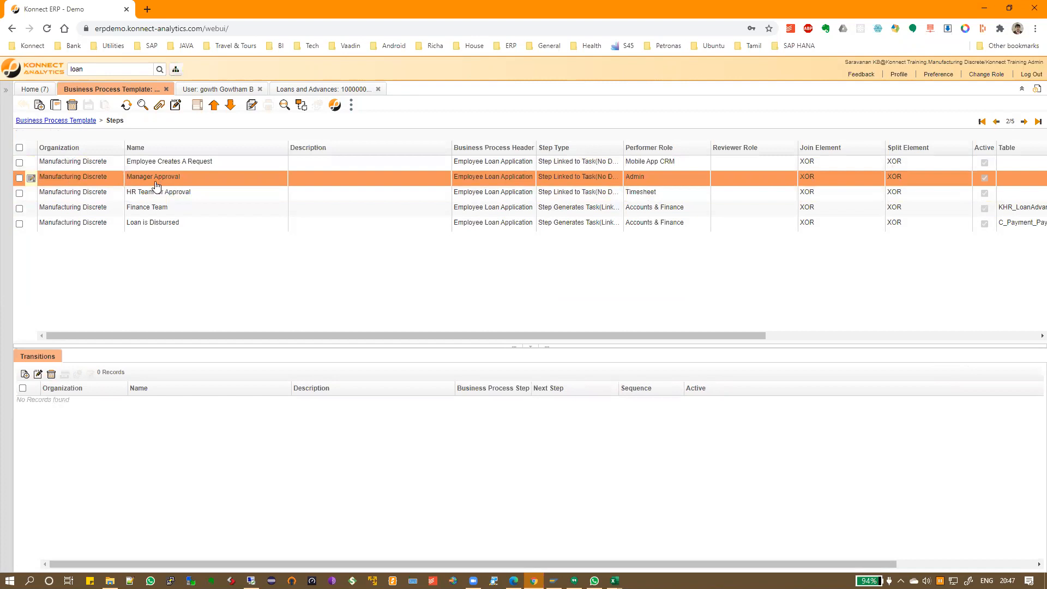
left_click(24, 375)
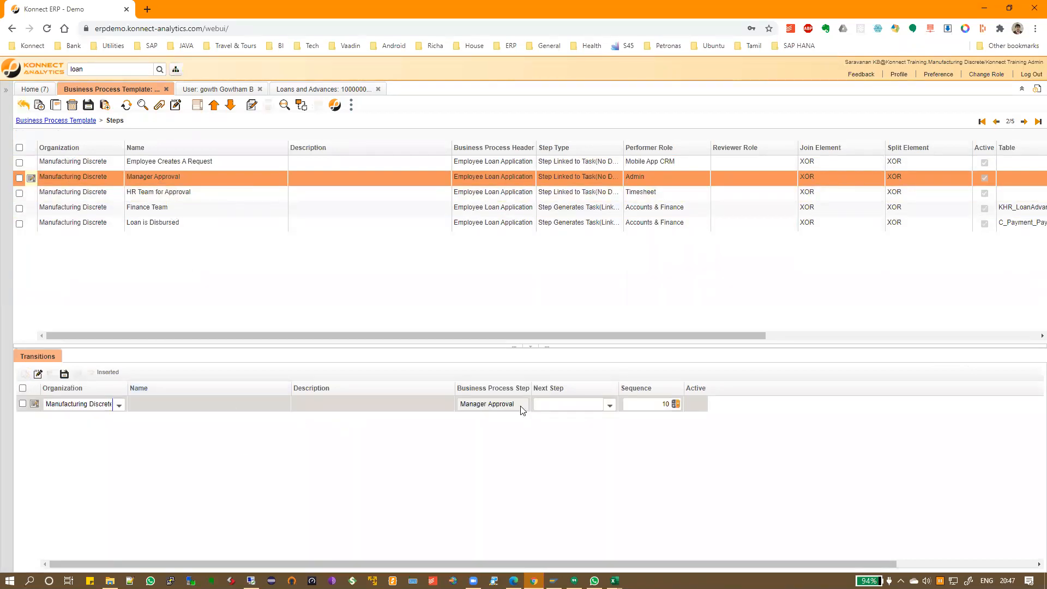
left_click(610, 405)
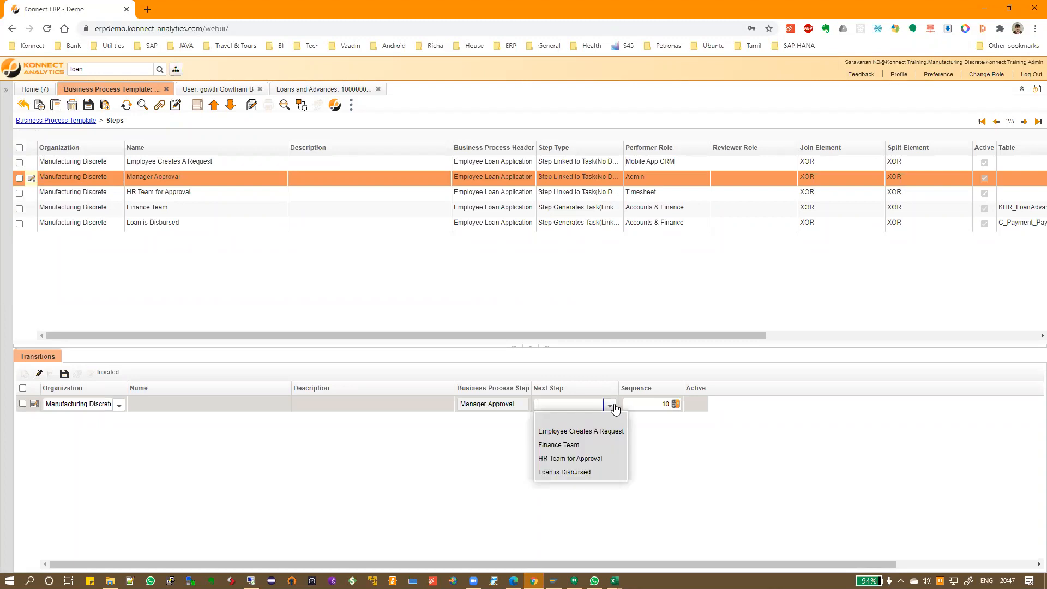
left_click(586, 457)
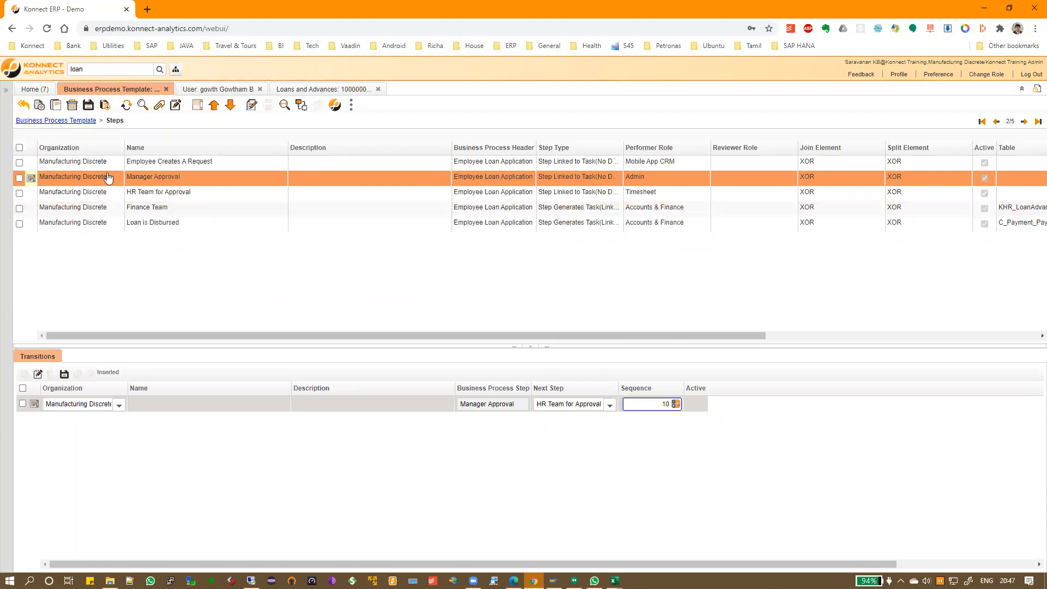
left_click(88, 105)
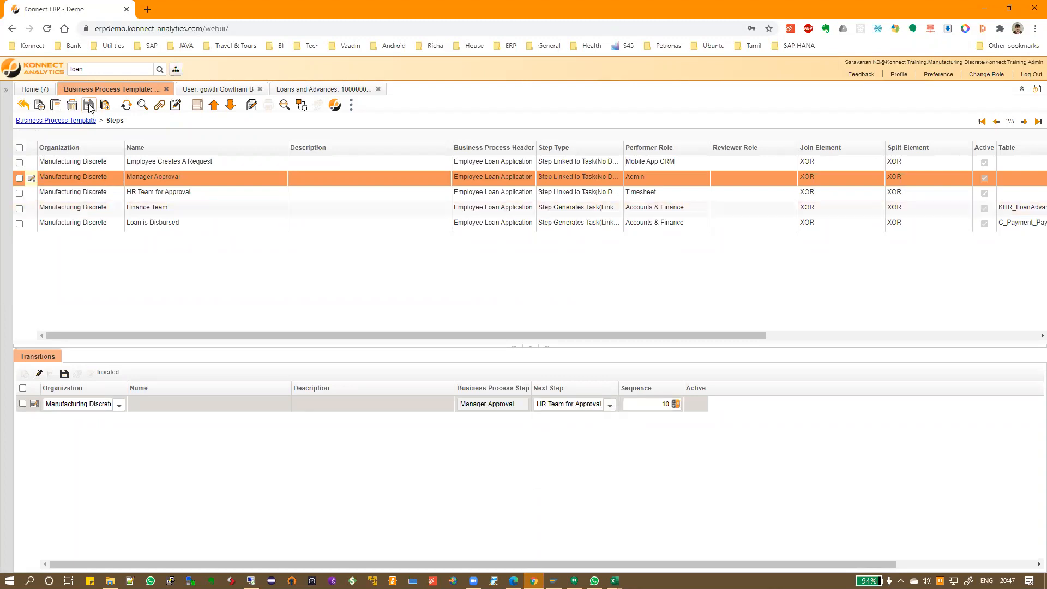
left_click(28, 195)
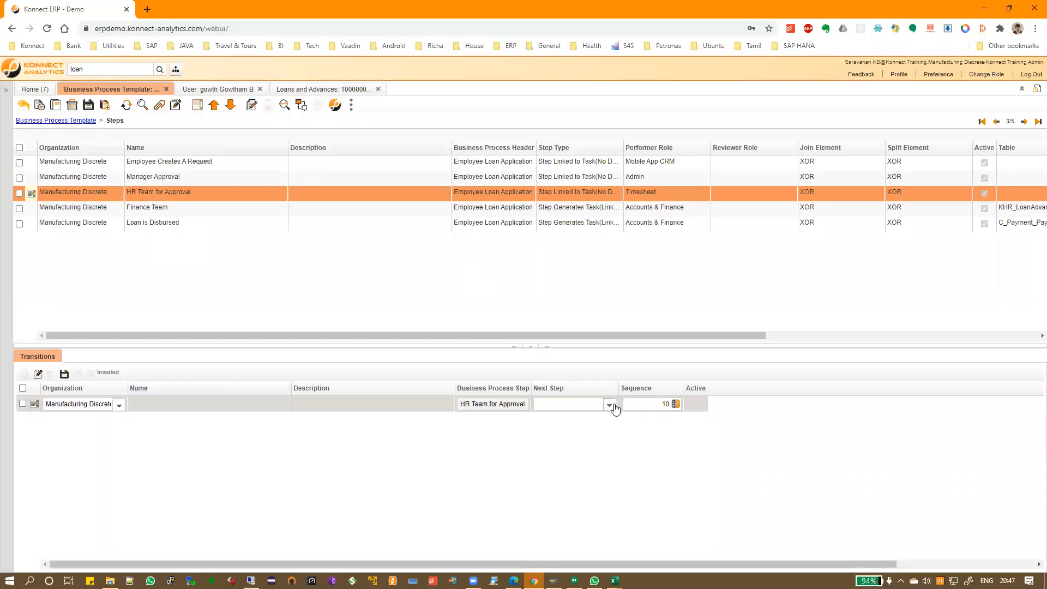
left_click(610, 405)
left_click(590, 445)
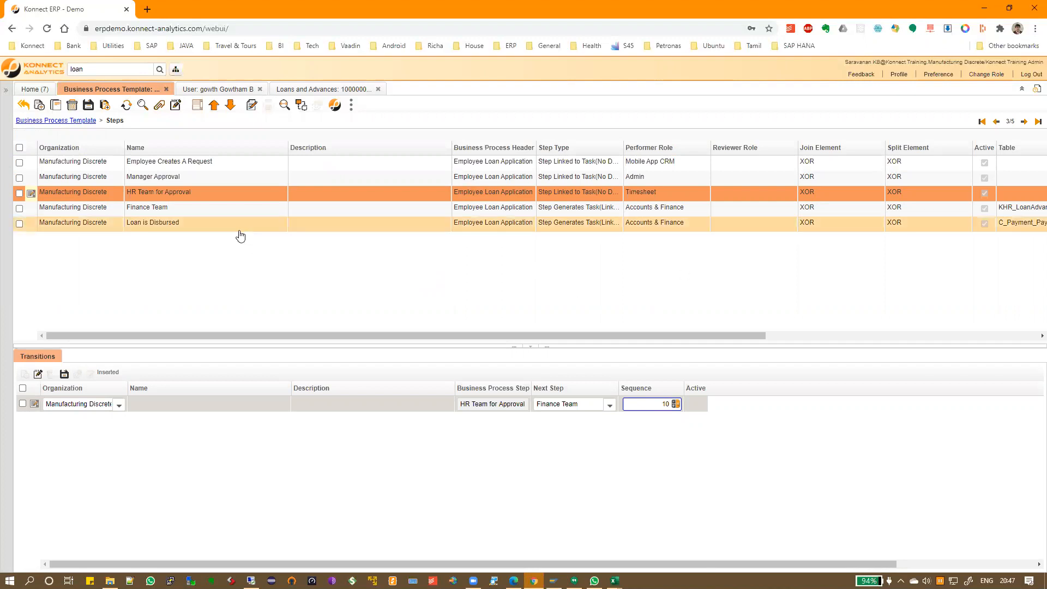
left_click(88, 104)
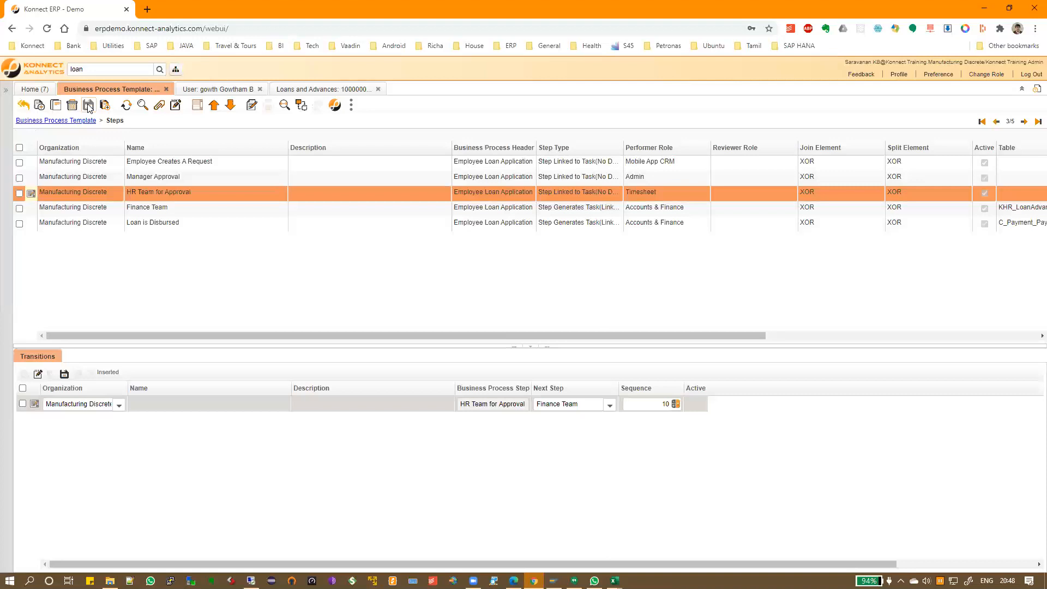
Add and save a transition from Finance Team to Loan is Disbursed
left_click(44, 210)
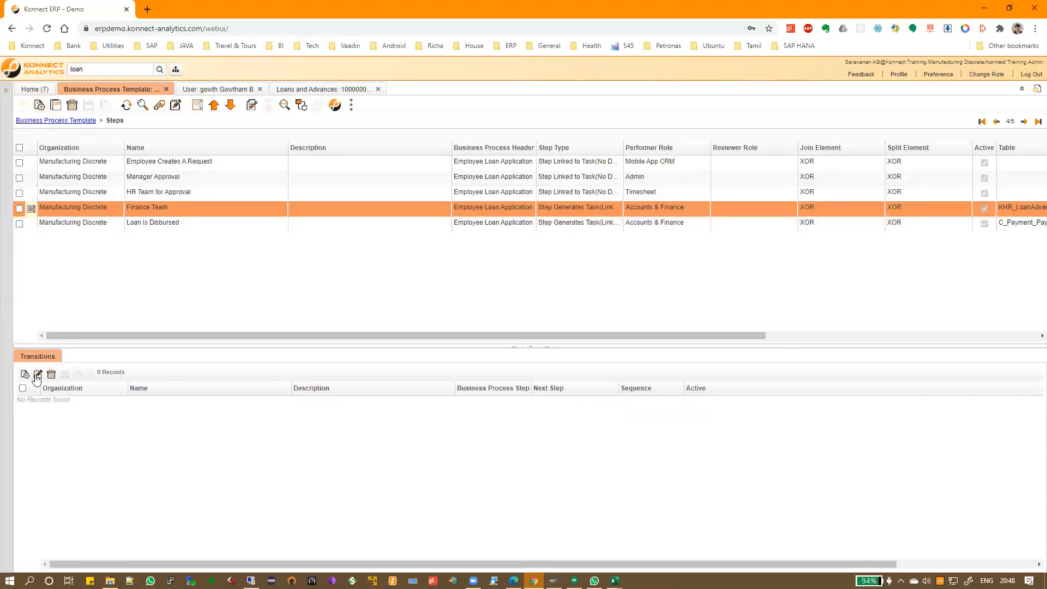
left_click(567, 404)
type("Loan is Disbursed")
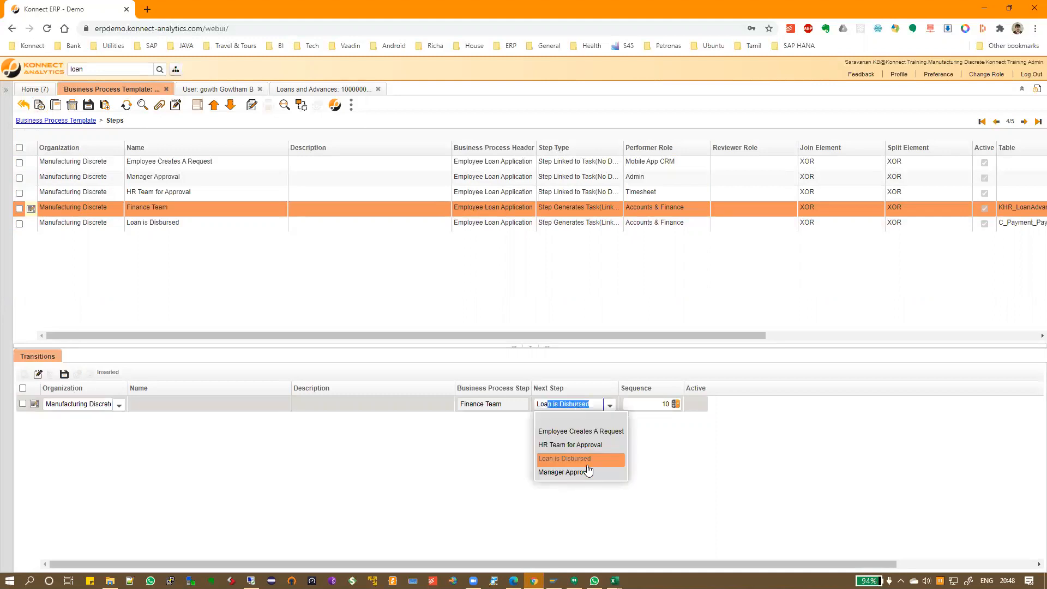
left_click(584, 459)
left_click(88, 106)
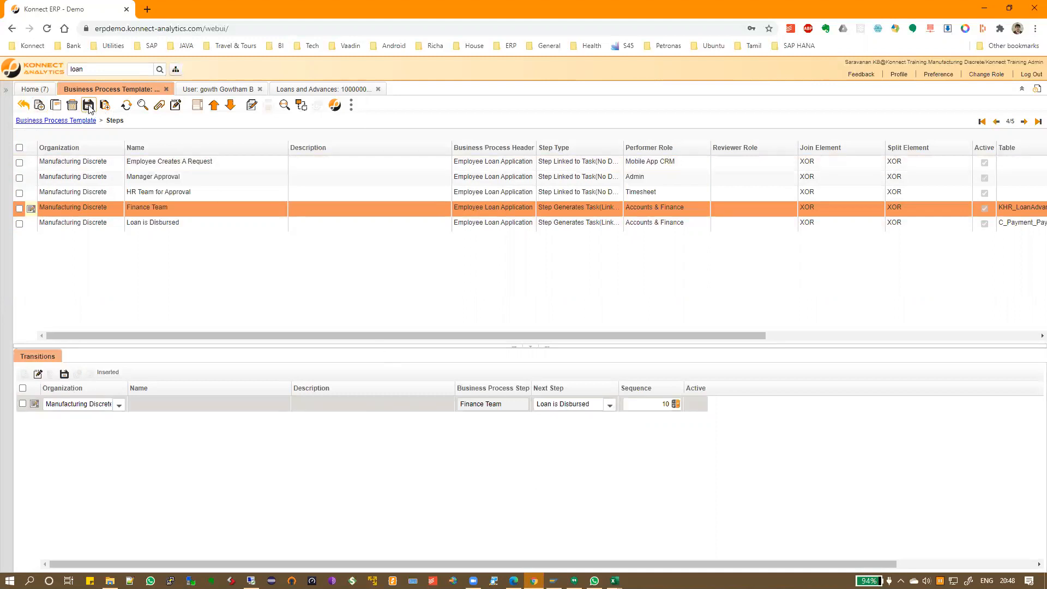
left_click(223, 224)
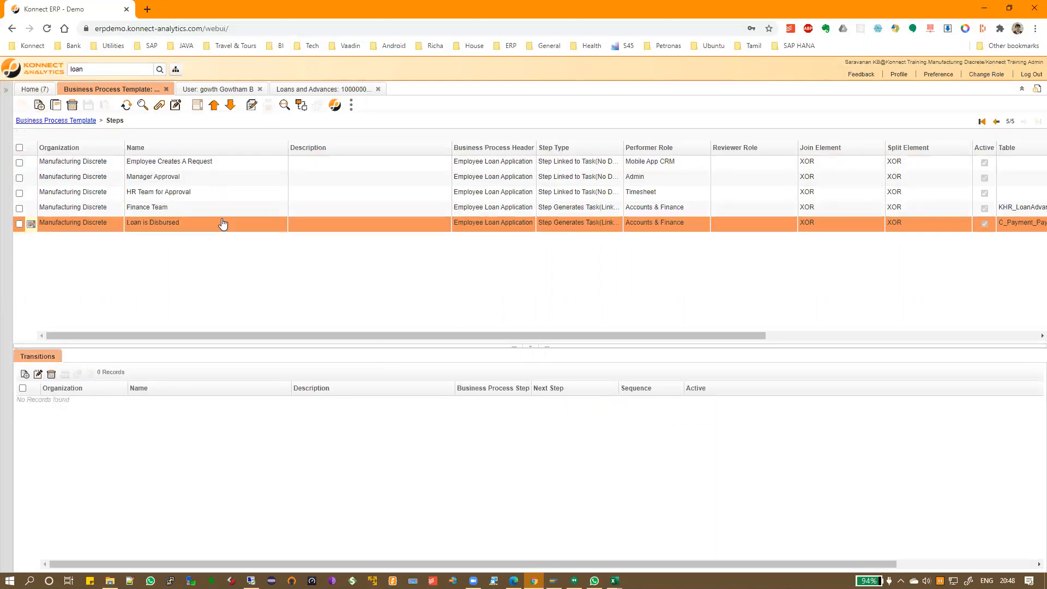
left_click_drag(341, 347, 342, 425)
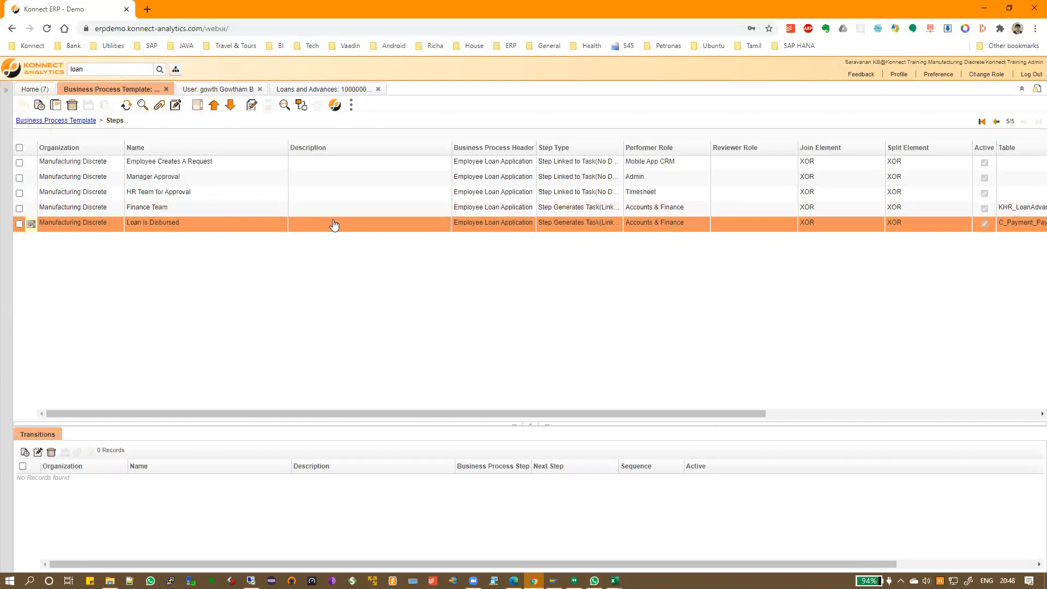
Change Manager Approval's step type to Approve Previous Step and save it
left_click(40, 180)
left_click(31, 178)
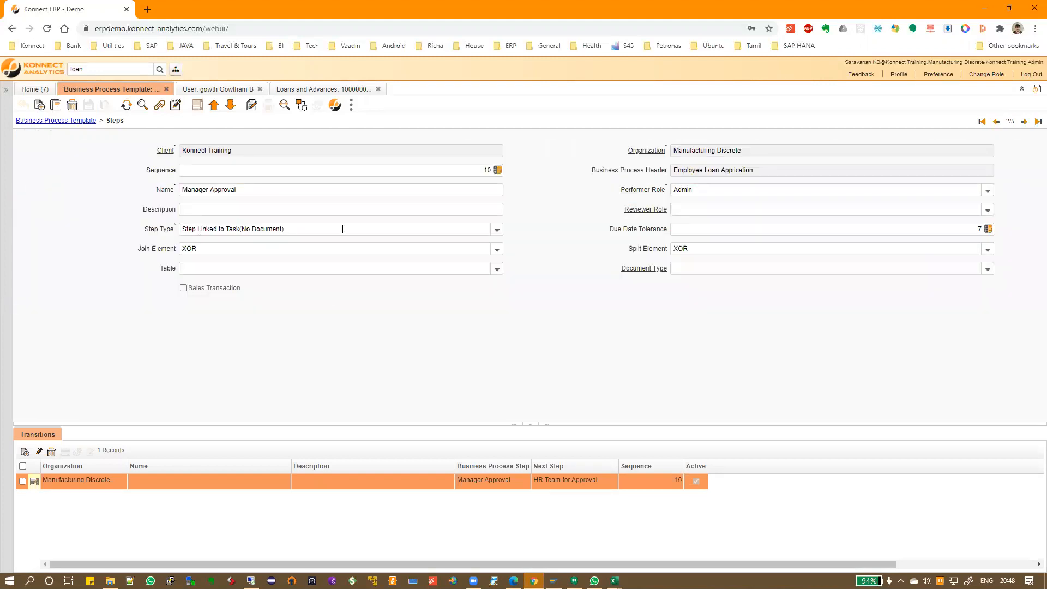
left_click(497, 231)
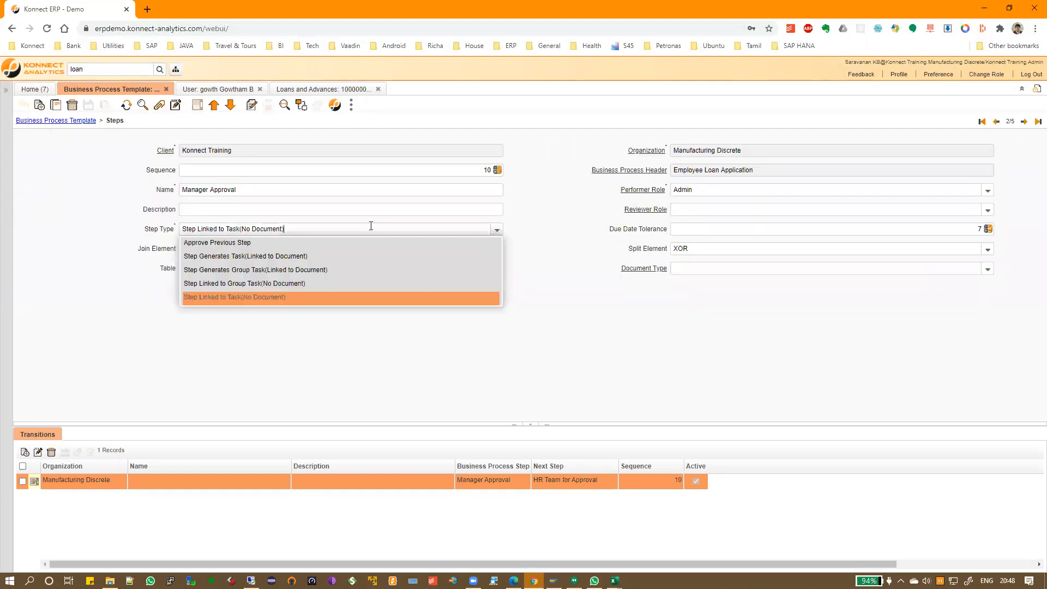
left_click(322, 245)
key("Tab")
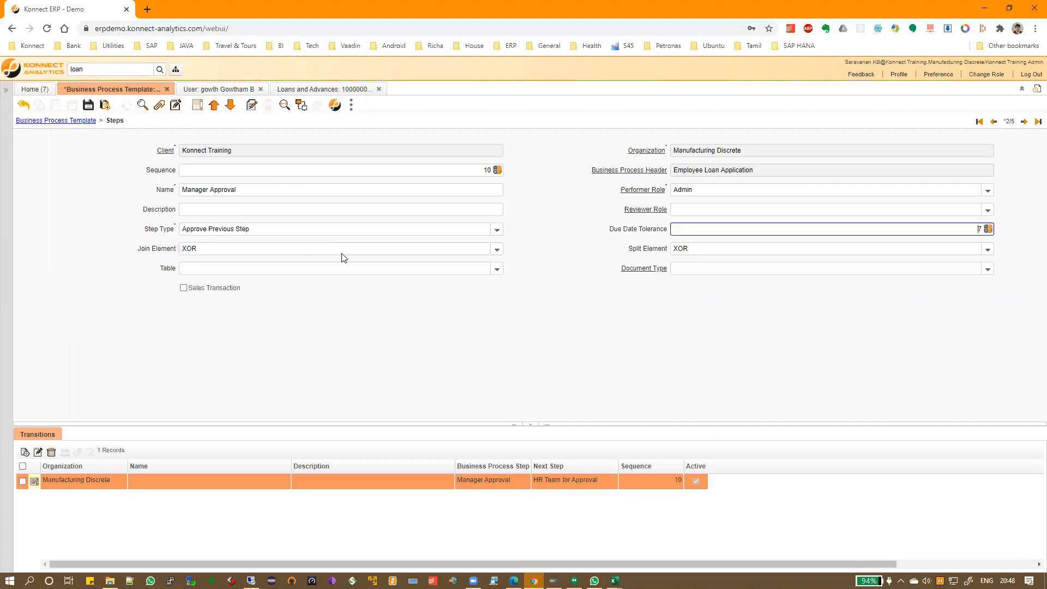
left_click(87, 106)
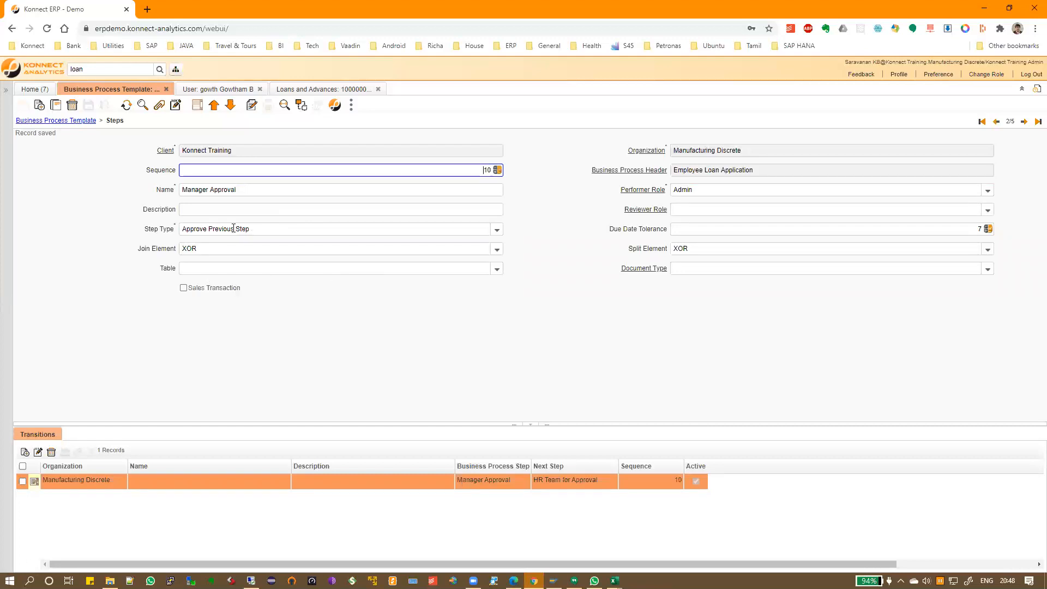
Set Admin as the reviewer role on Employee Creates A Request and save
left_click(996, 123)
left_click(688, 209)
type("arkay")
left_click(689, 264)
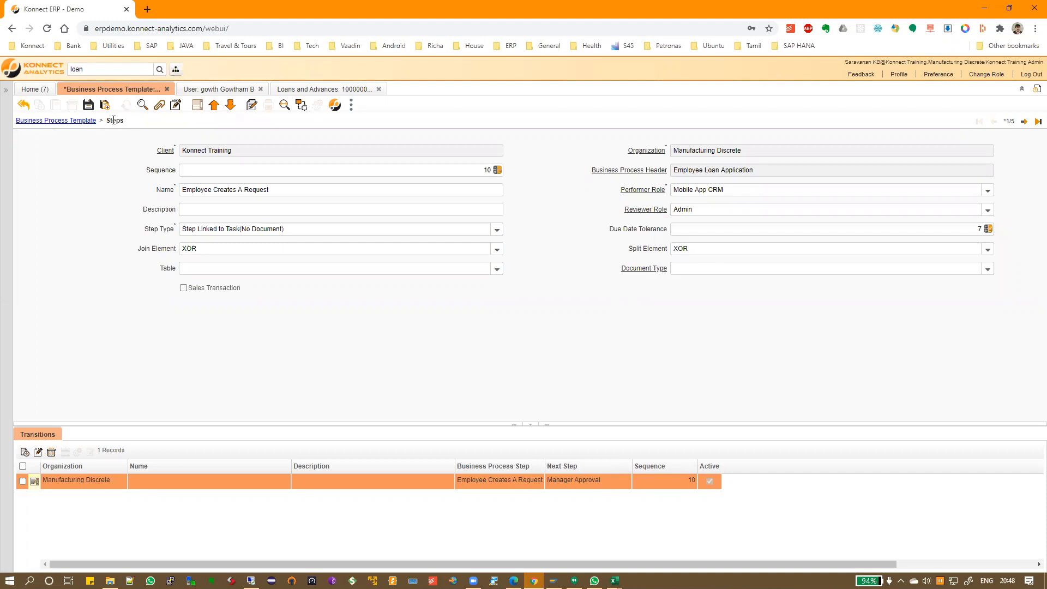
left_click(87, 104)
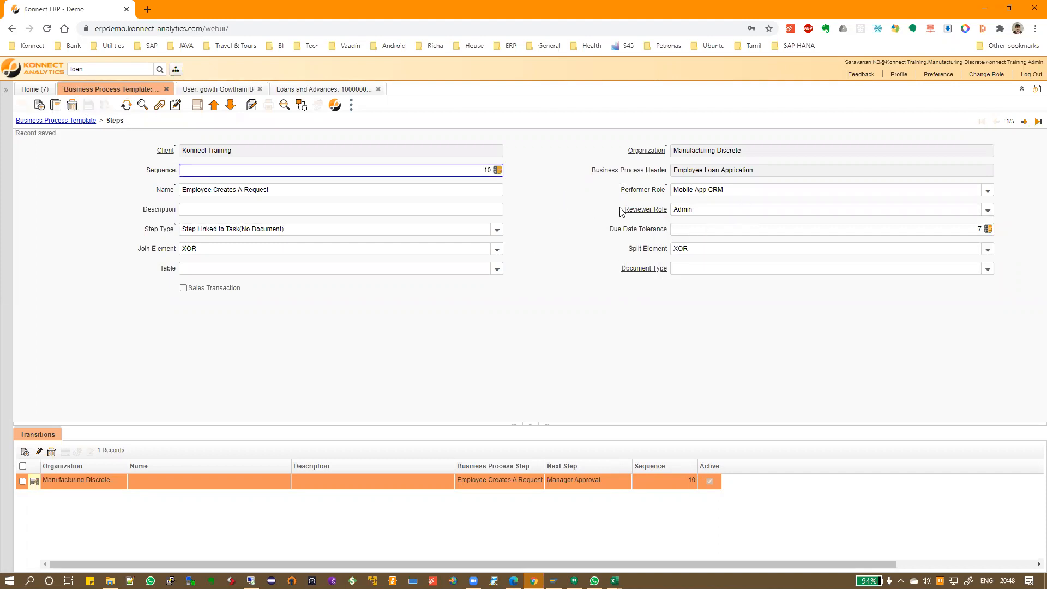
left_click(641, 211)
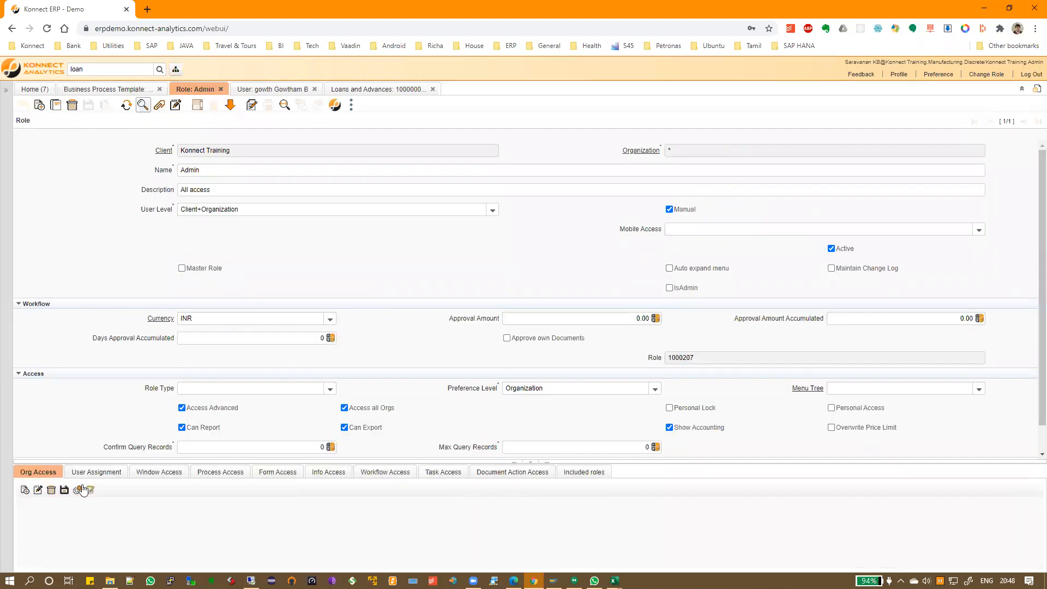
Add and save a new entry for the current user in the Admin role's User Assignment tab
left_click(98, 472)
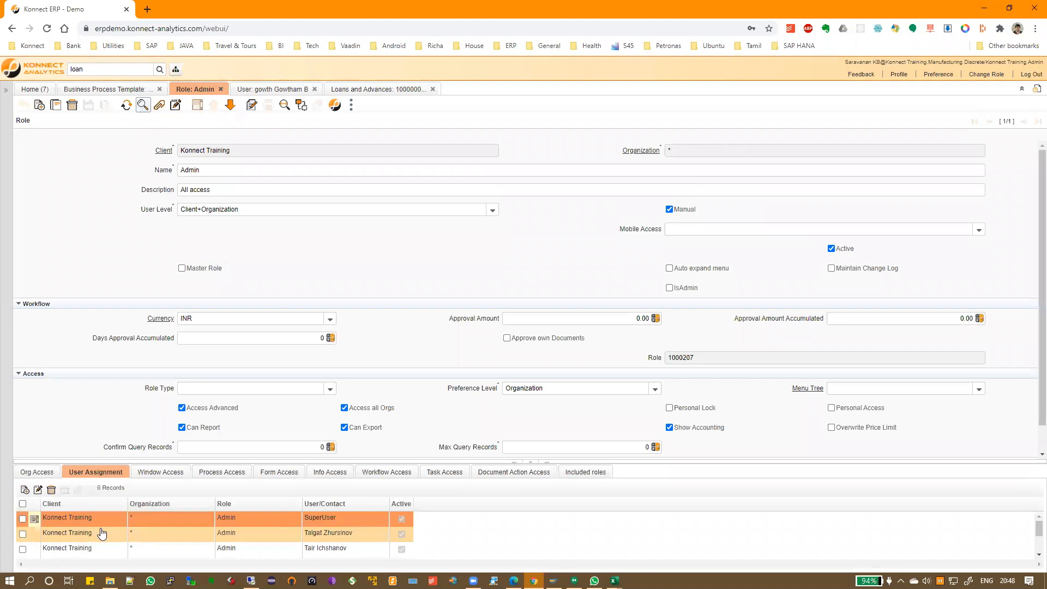
left_click_drag(450, 450, 456, 319)
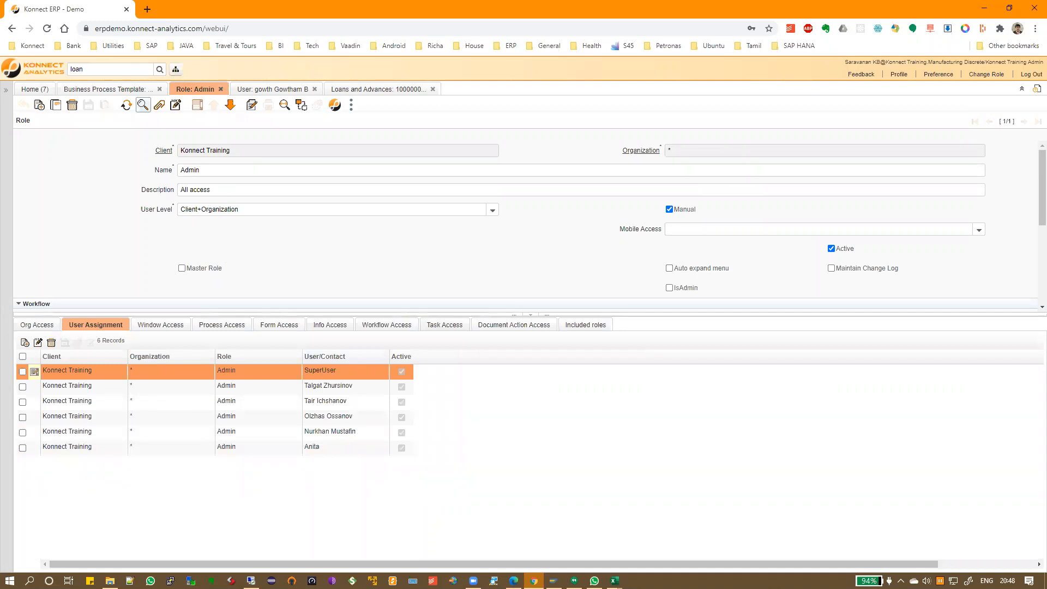
left_click(24, 342)
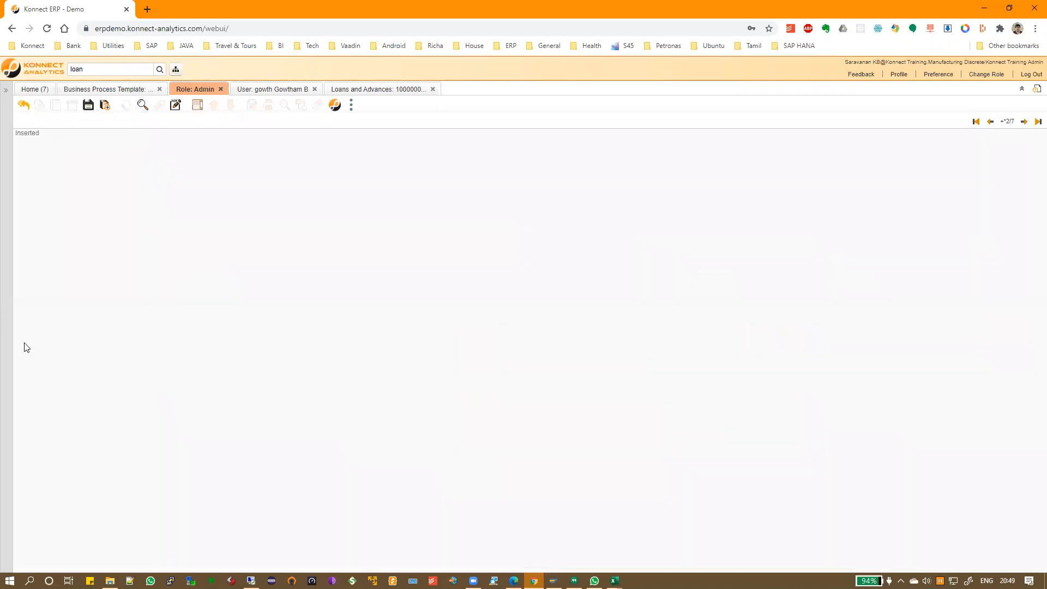
left_click(88, 104)
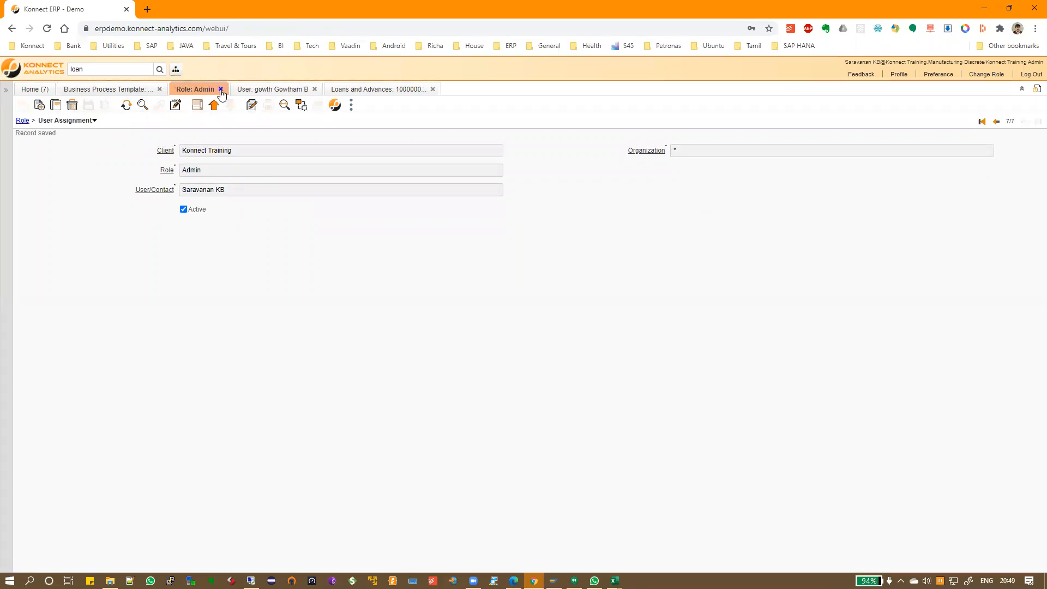
Close the Admin role and return to the HR Team for Approval step
left_click(221, 90)
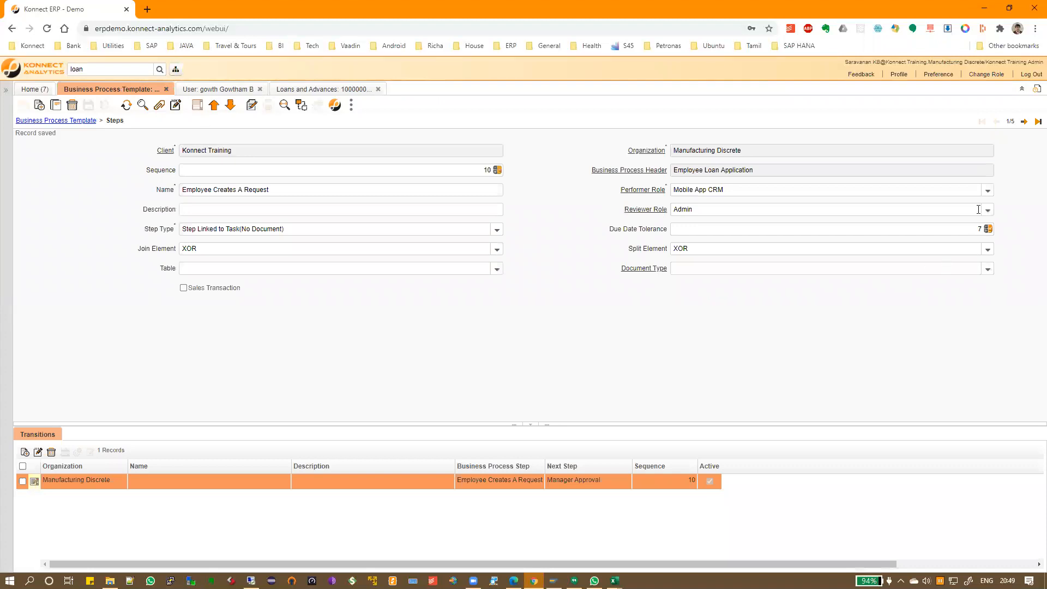
left_click(1023, 122)
left_click(1023, 122)
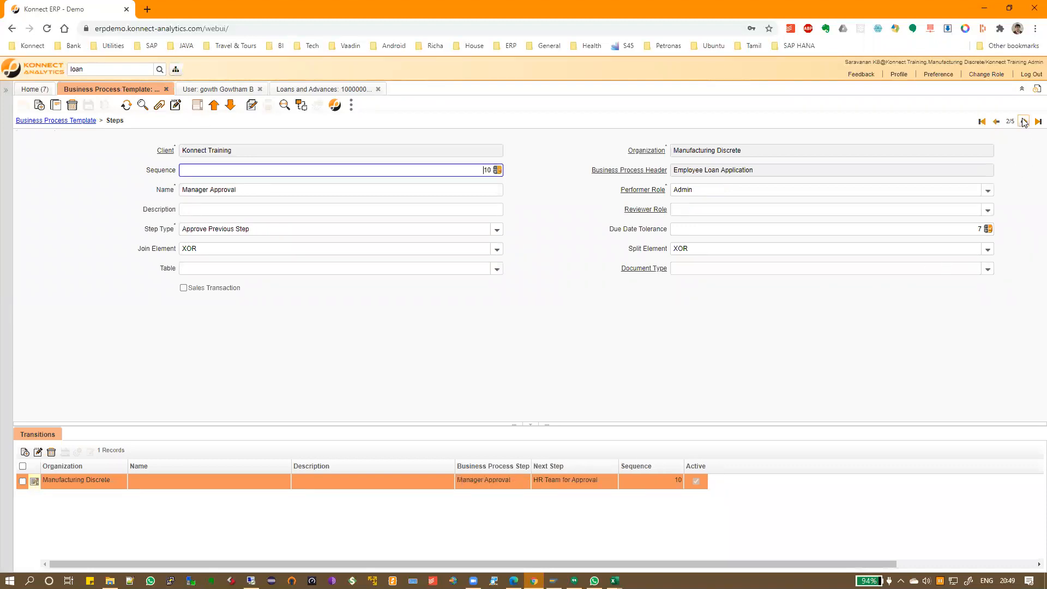
left_click(1023, 122)
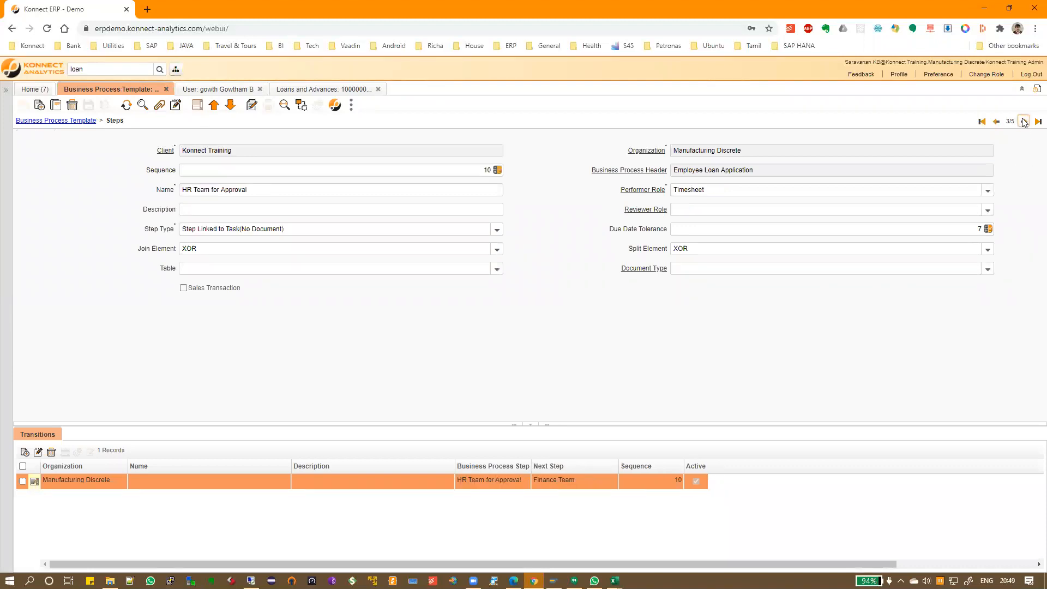
left_click(995, 122)
Add and save a new user assignment for the current user on the Timesheet role
left_click(642, 190)
left_click(108, 326)
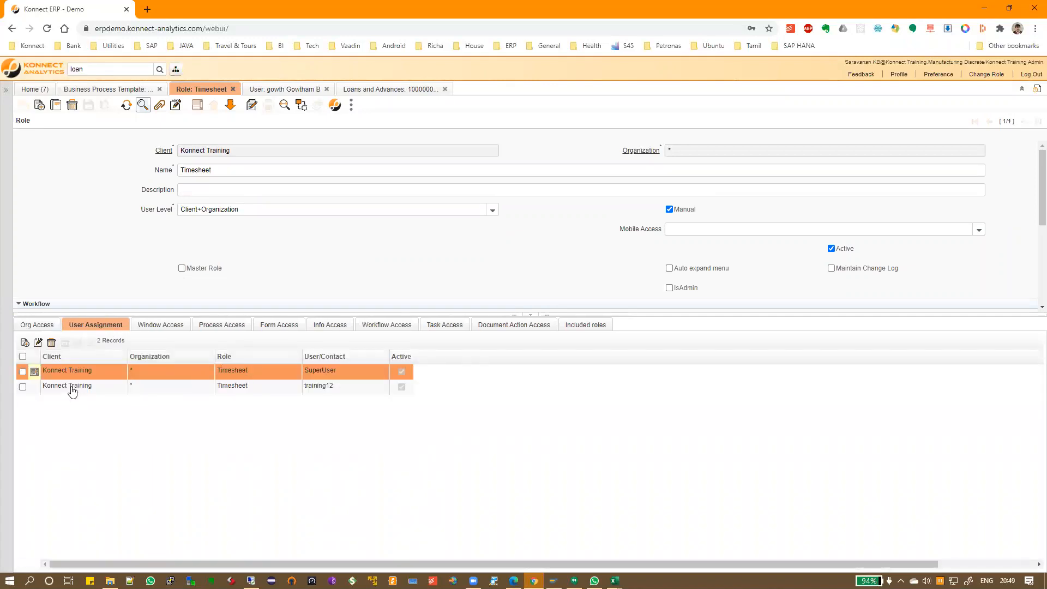
left_click(25, 343)
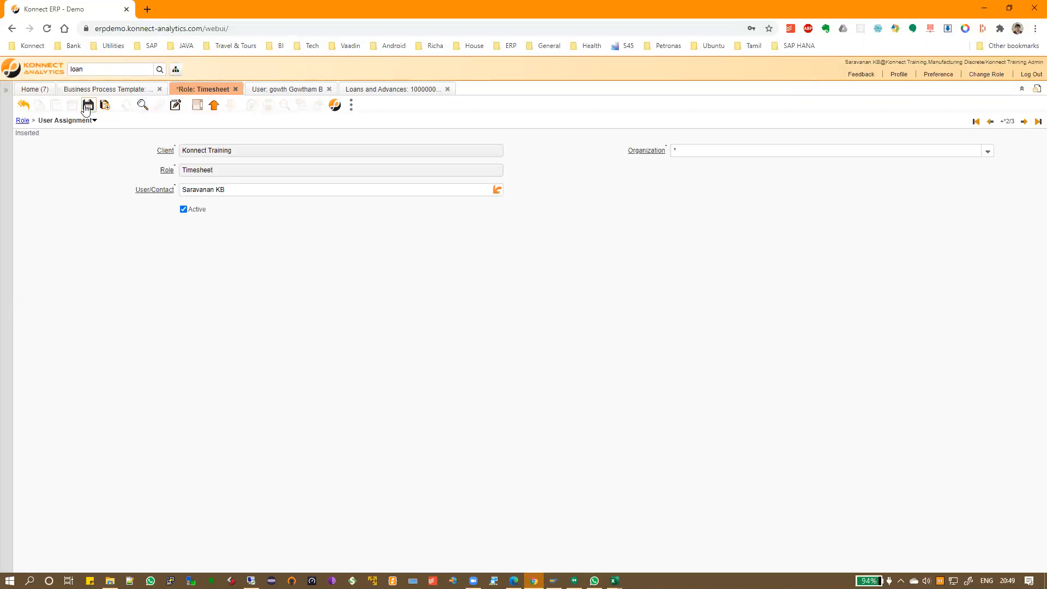
left_click(85, 107)
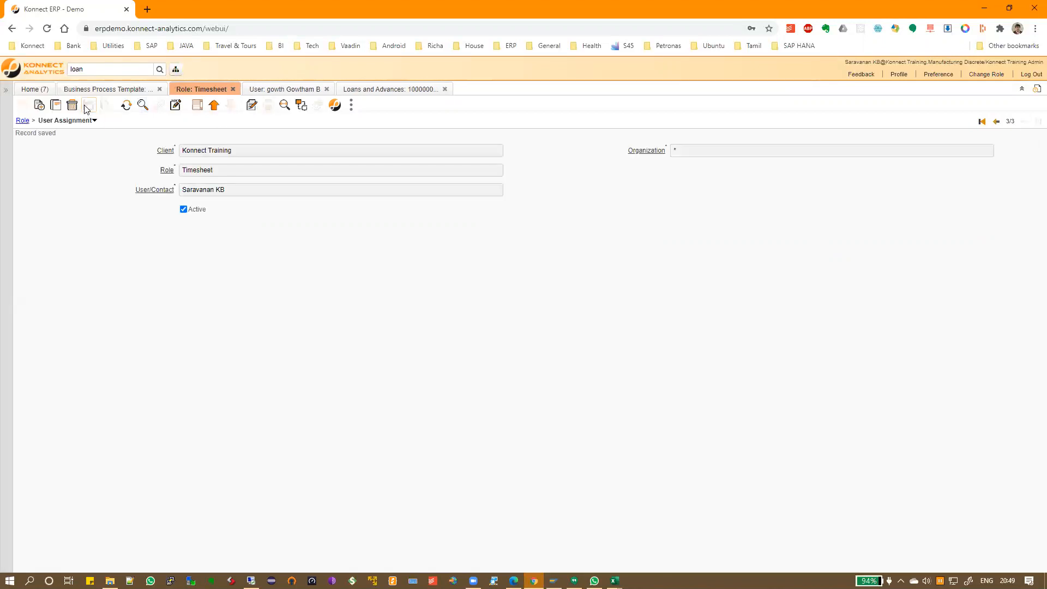
On the Finance Team step, add and save a new user assignment to the Accounts & Finance role
left_click(233, 90)
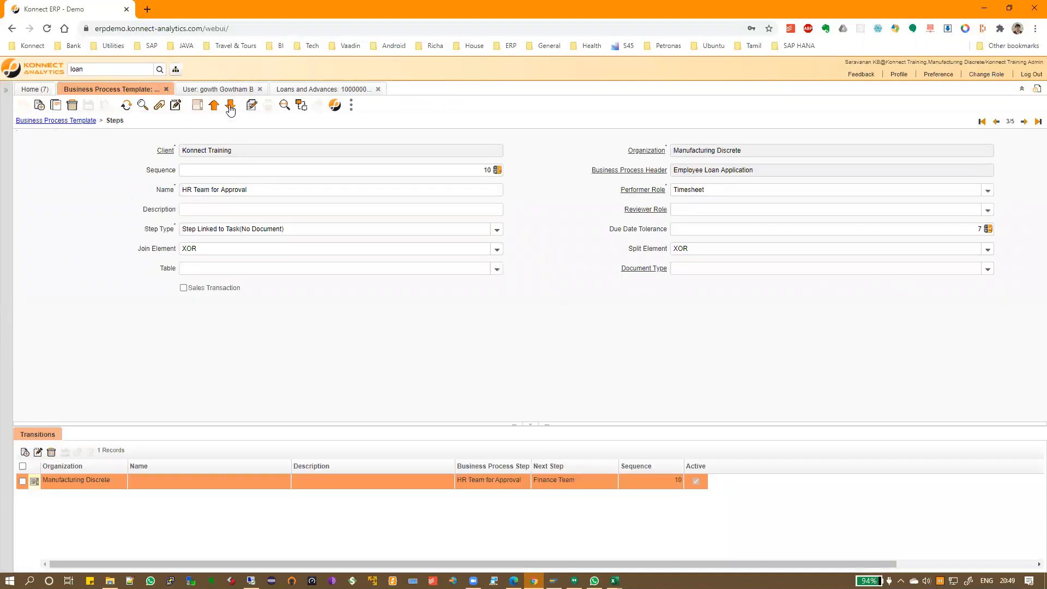
left_click(1010, 121)
left_click(649, 189)
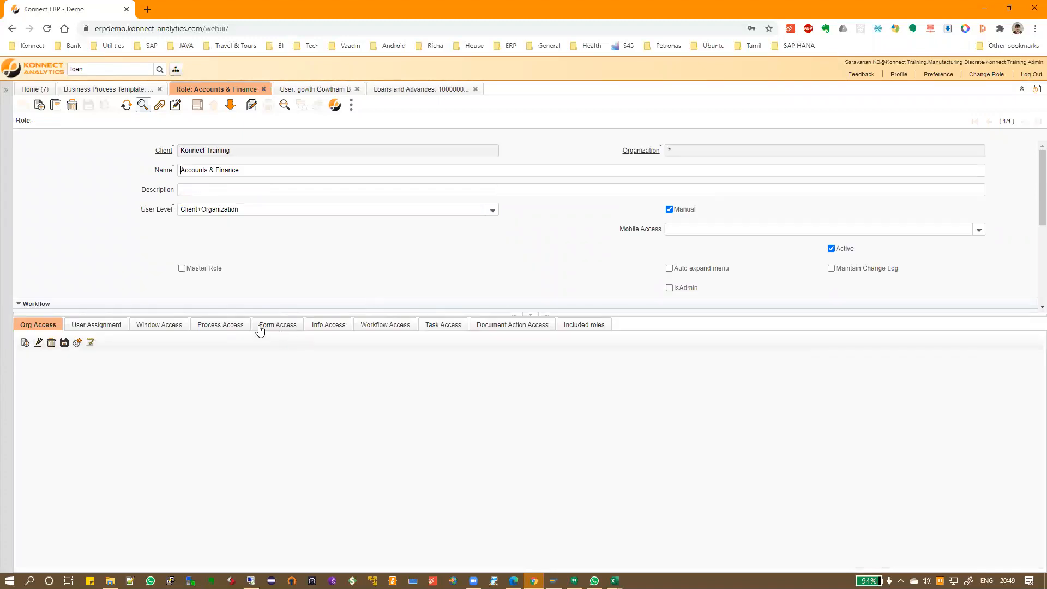
left_click(104, 327)
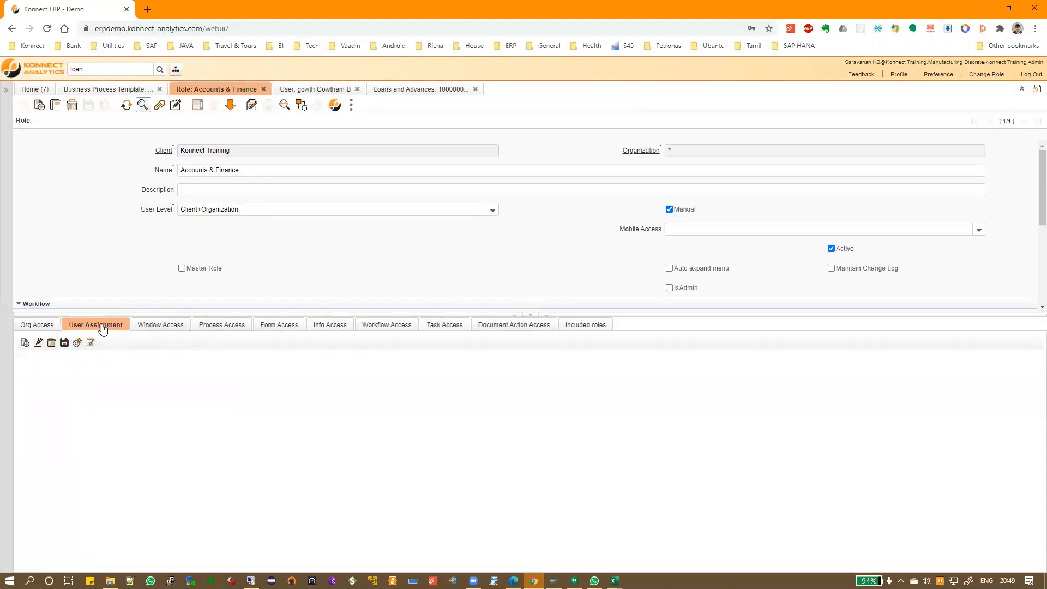
left_click(24, 343)
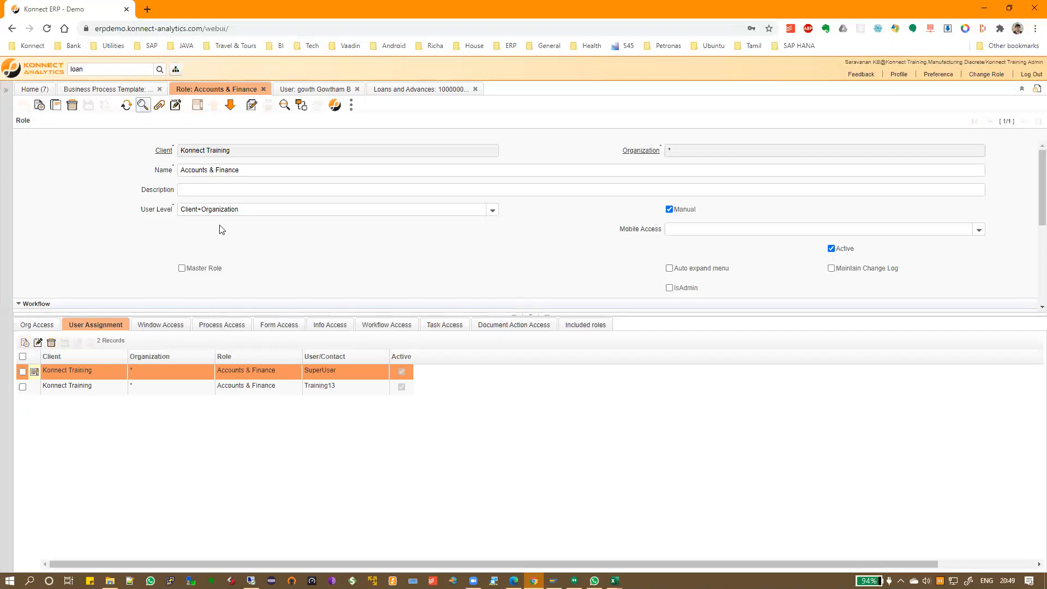
left_click(89, 105)
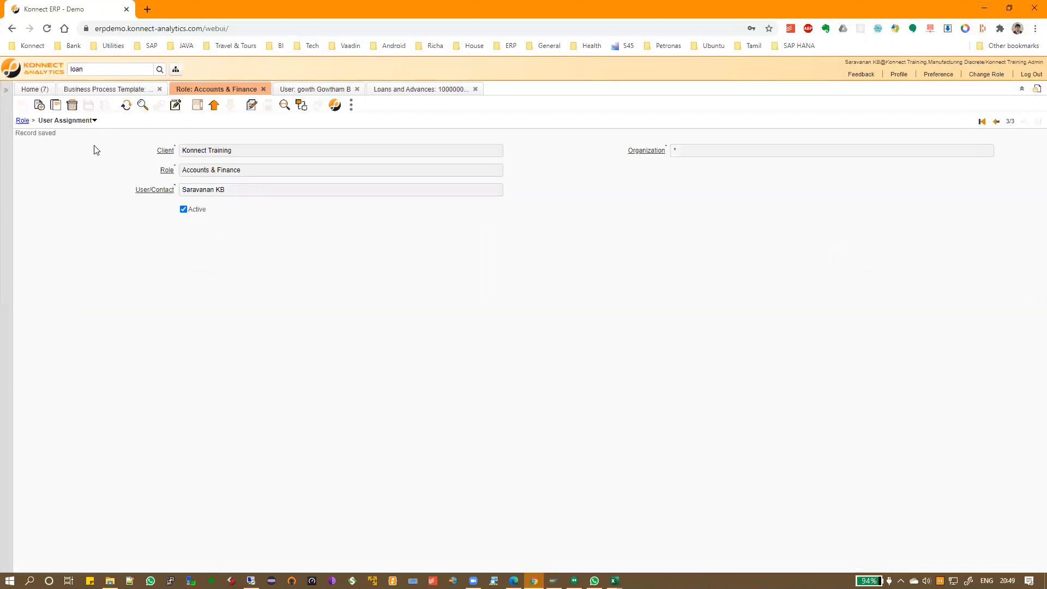
Close the Accounts & Finance role window and every window opened after it
left_click(22, 120)
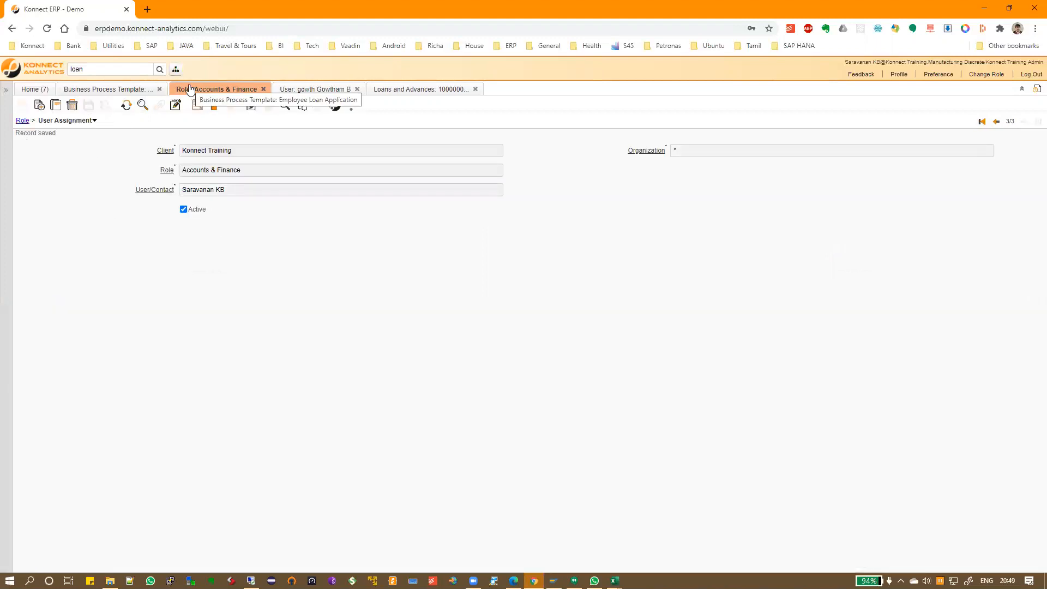
right_click(195, 89)
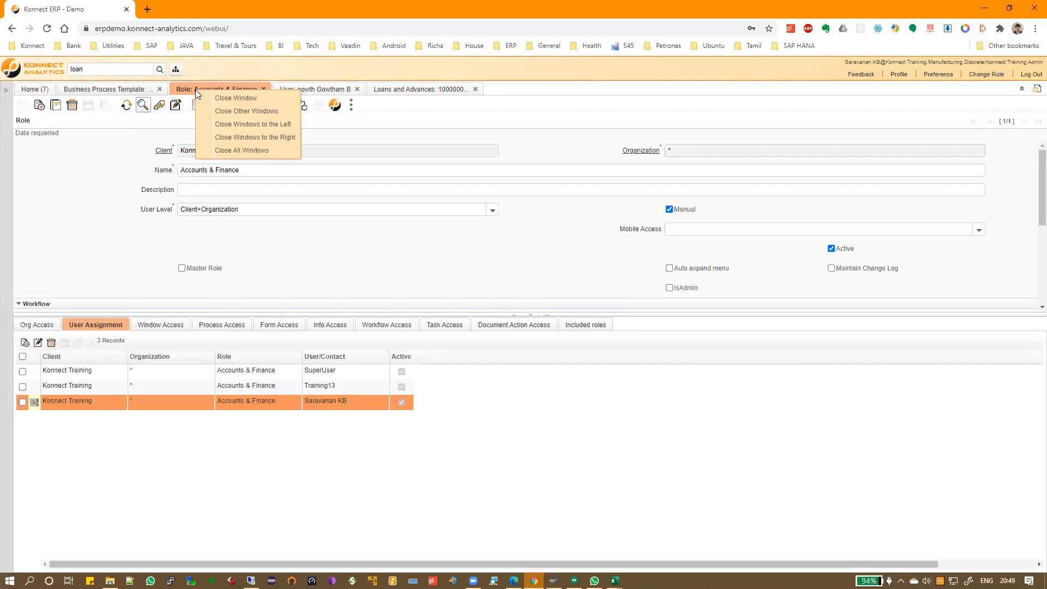
left_click(260, 138)
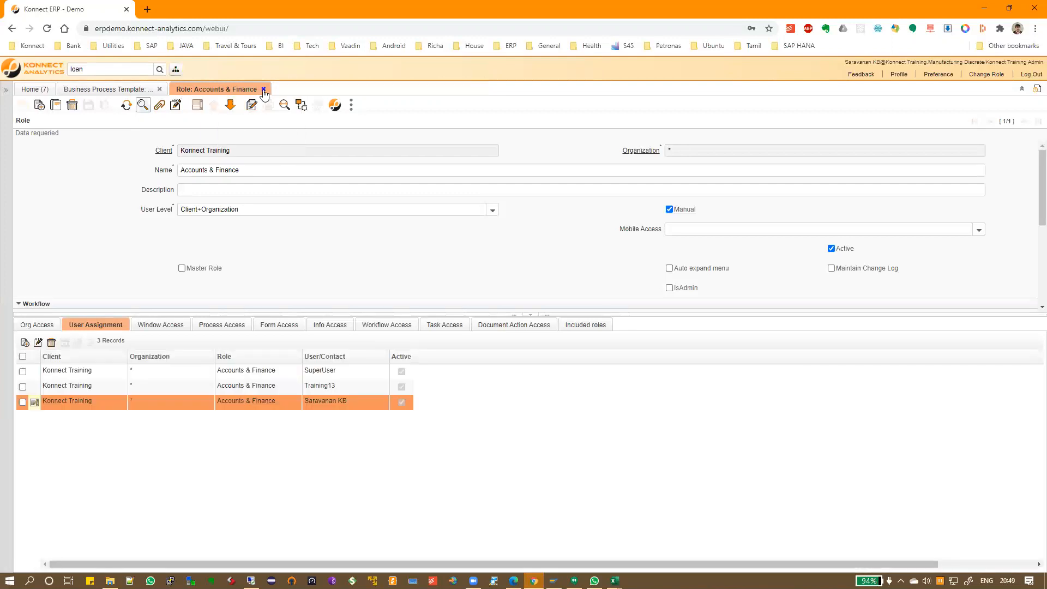
left_click(105, 89)
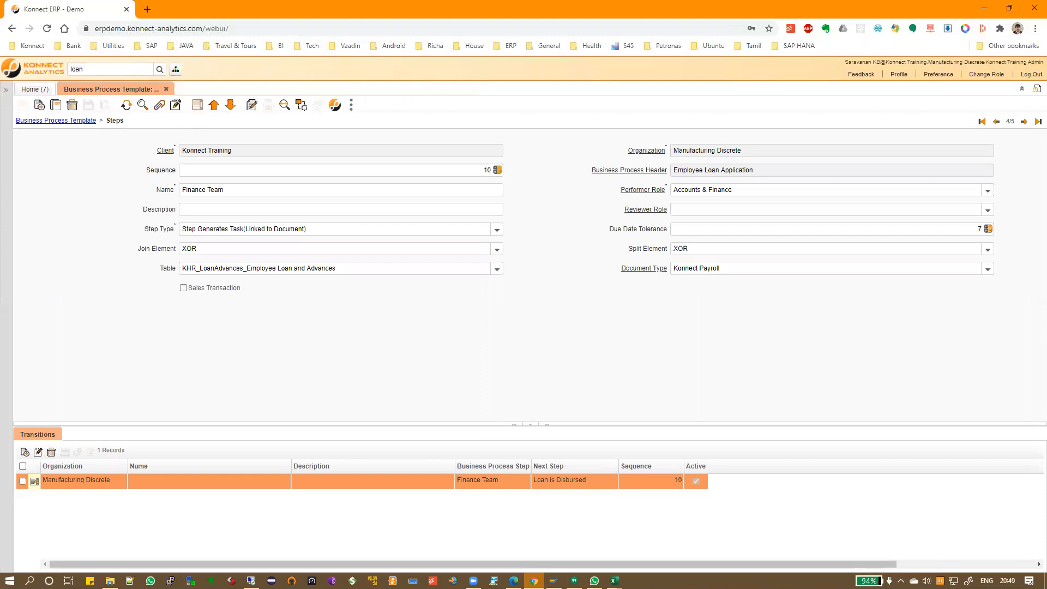
Close the Business Process Template window and search the menu for 'bu'
left_click(53, 121)
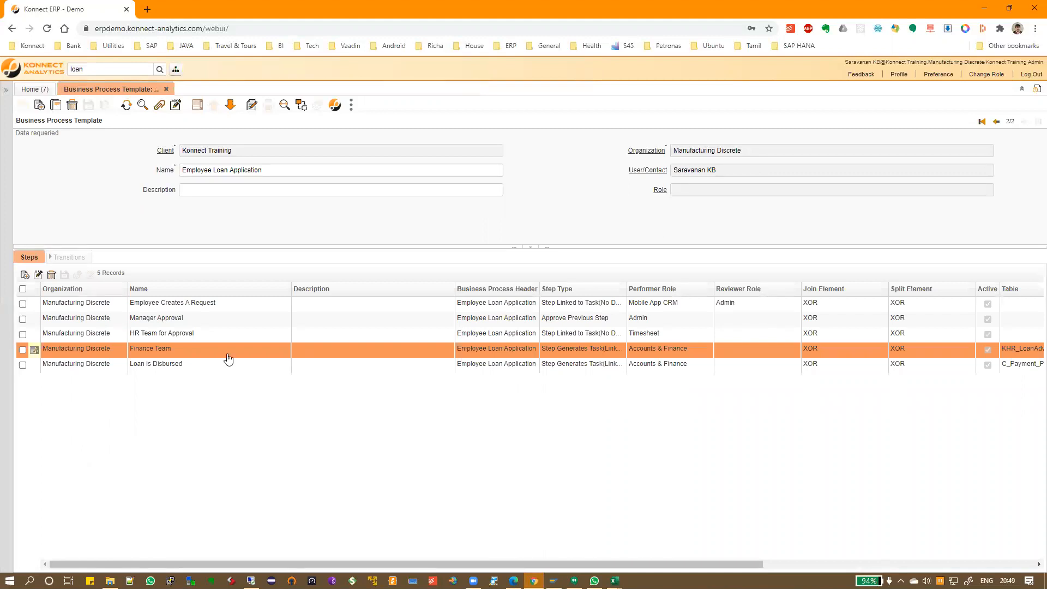
left_click(166, 89)
mouse_move(594, 580)
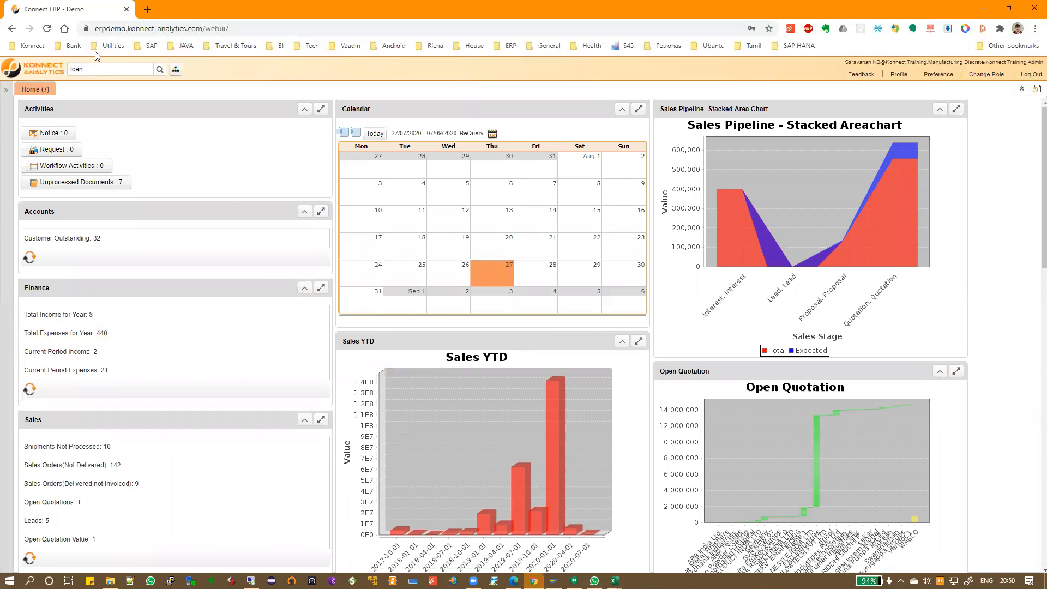
left_click_drag(96, 68, 53, 69)
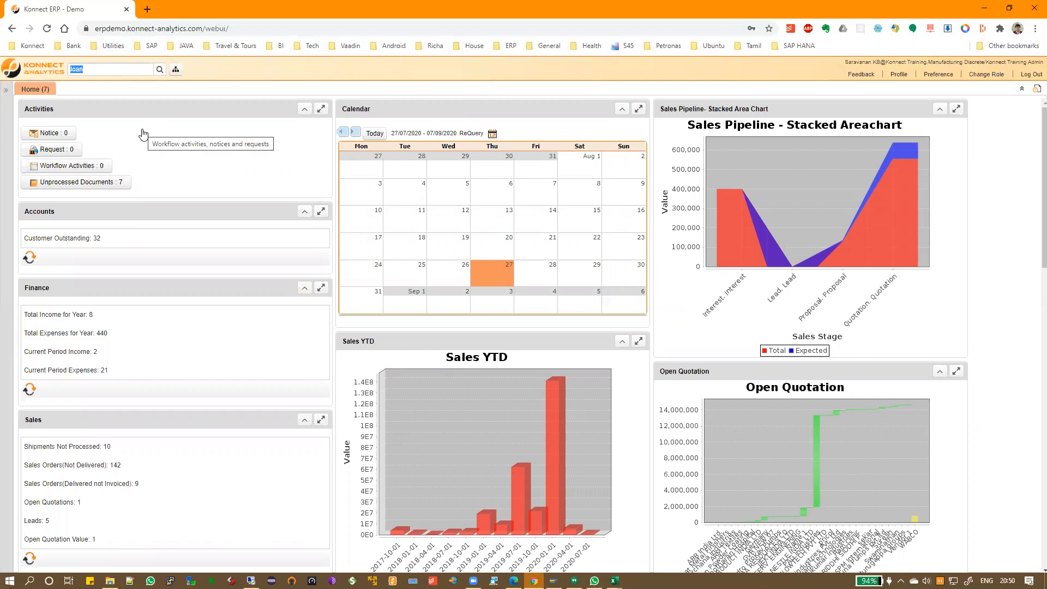
type("busine")
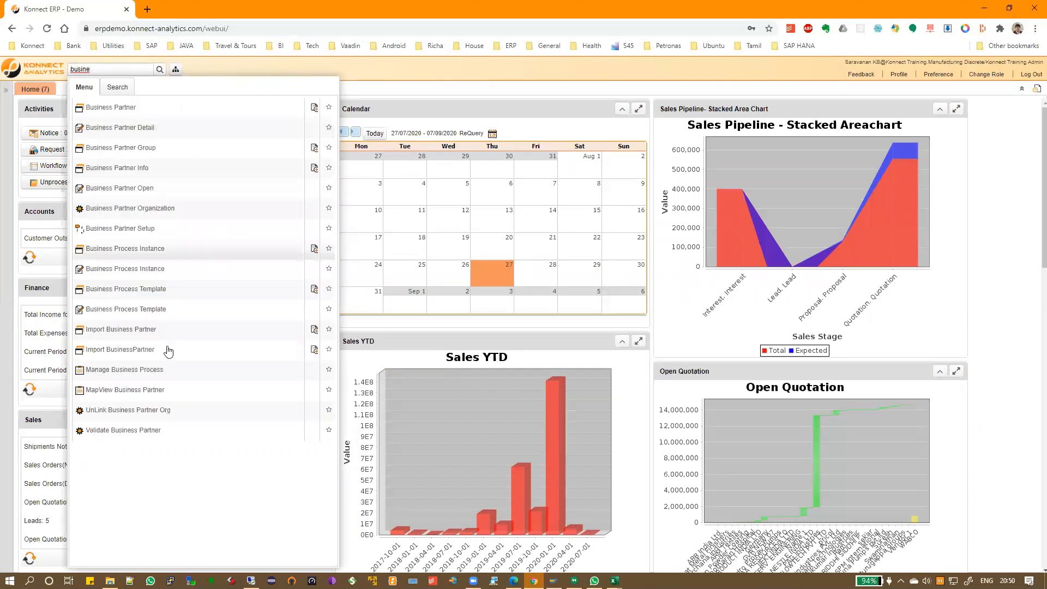
Start a new process in Manage Business Process for Manufacturing Discrete, starting 27/08/2020
left_click(118, 372)
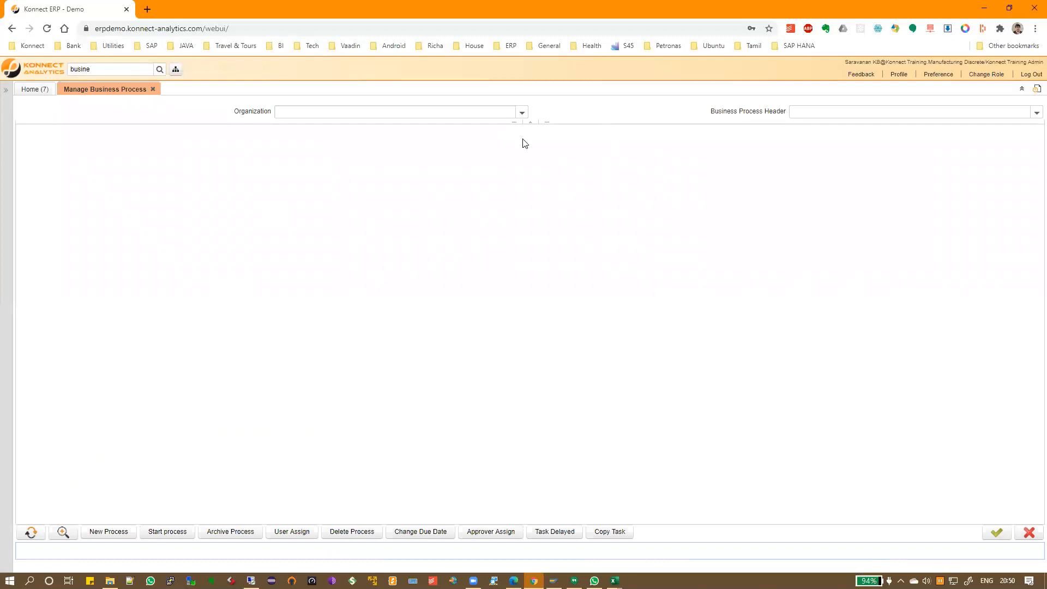
left_click(109, 531)
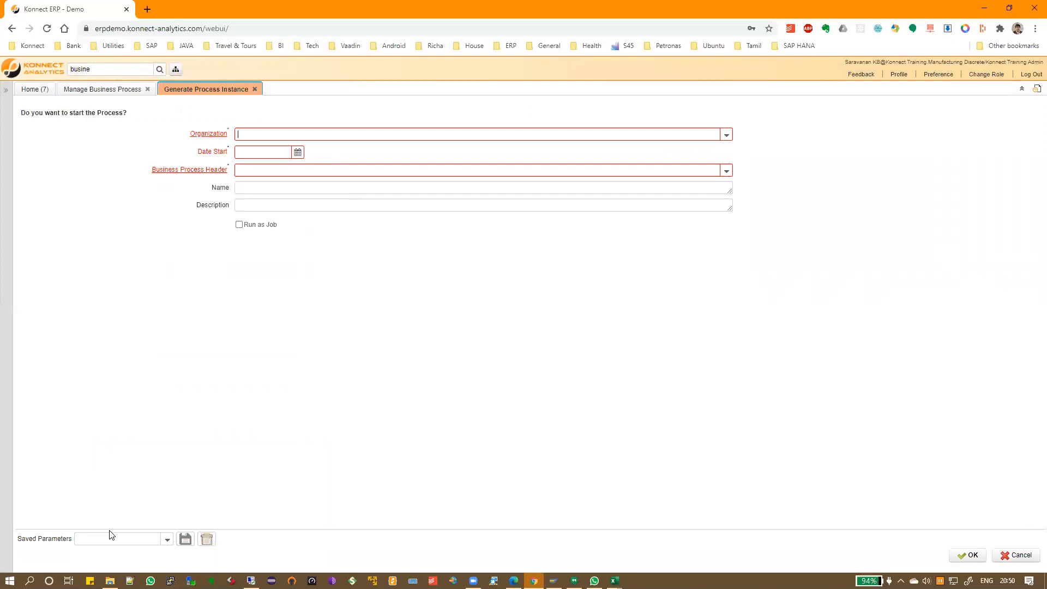
left_click(598, 133)
left_click(294, 187)
left_click(298, 153)
left_click(321, 251)
Choose Employee Loan Application as header, enter the employee's name, then close without running
left_click(358, 169)
left_click(725, 171)
left_click(630, 184)
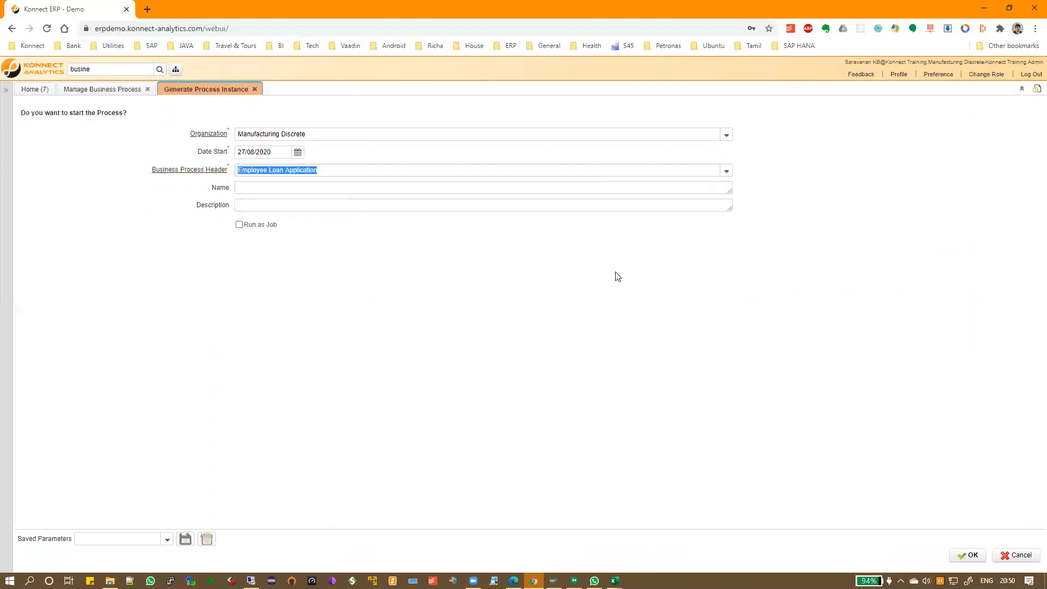
left_click(726, 171)
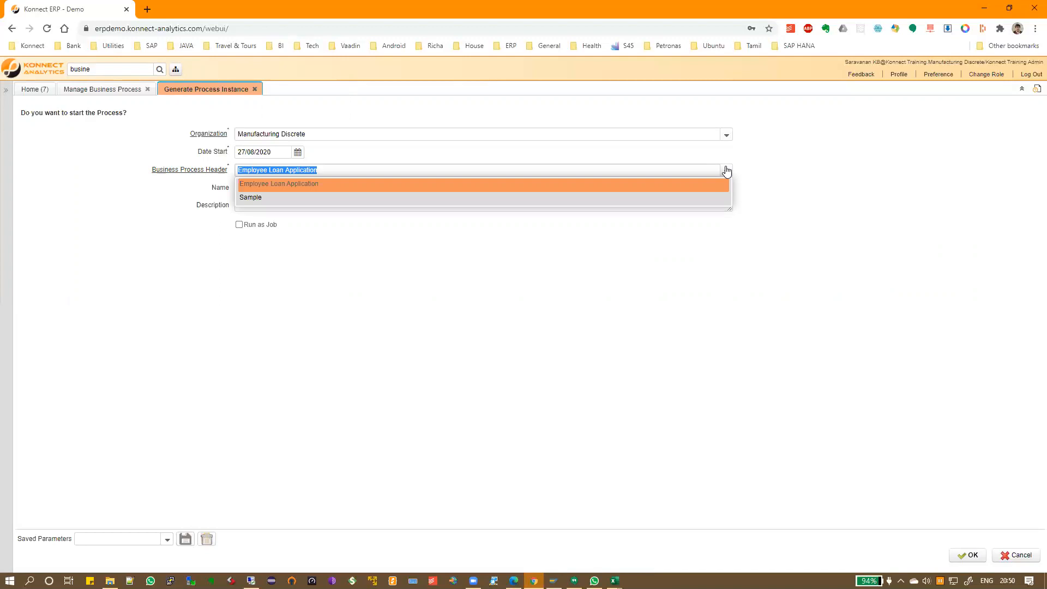
left_click(320, 185)
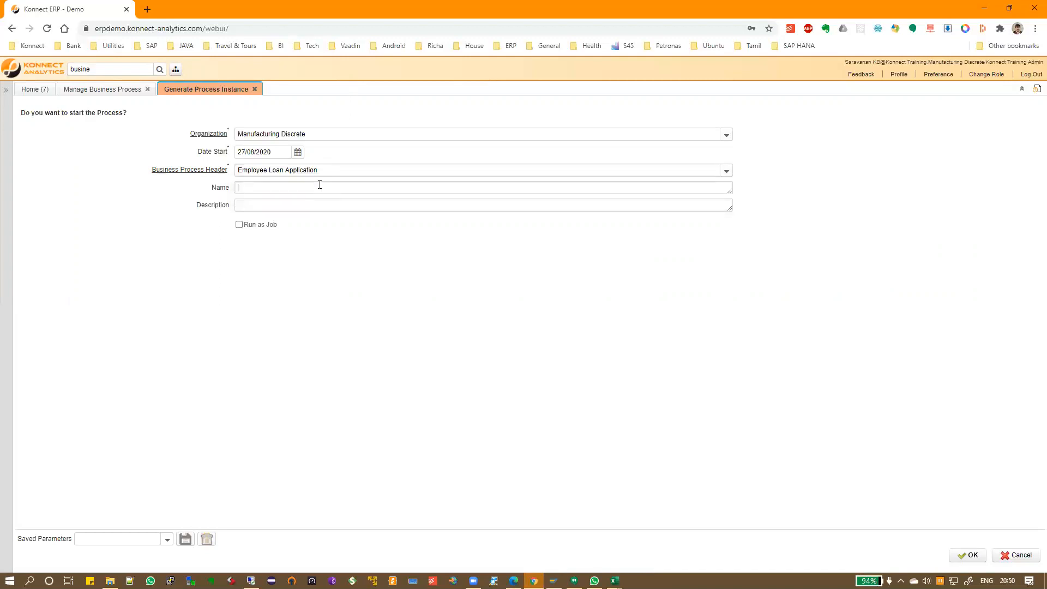
type("Gowtham Loan Application")
left_click(254, 89)
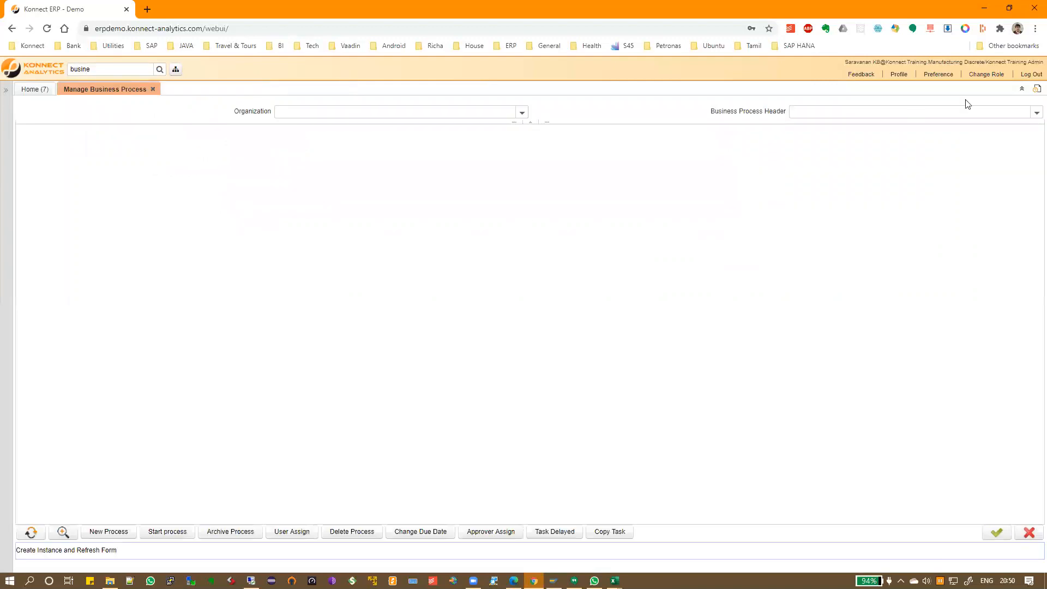
Reopen Business Process Template via 'busines' and review the Employee Loan Application record's steps
left_click(117, 68)
type("busines")
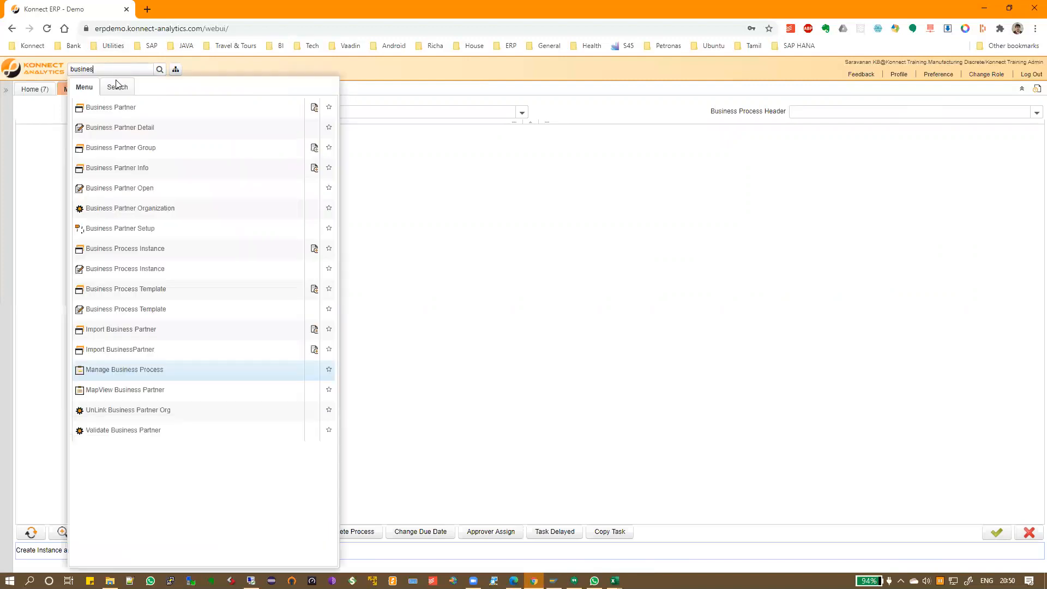
left_click(144, 289)
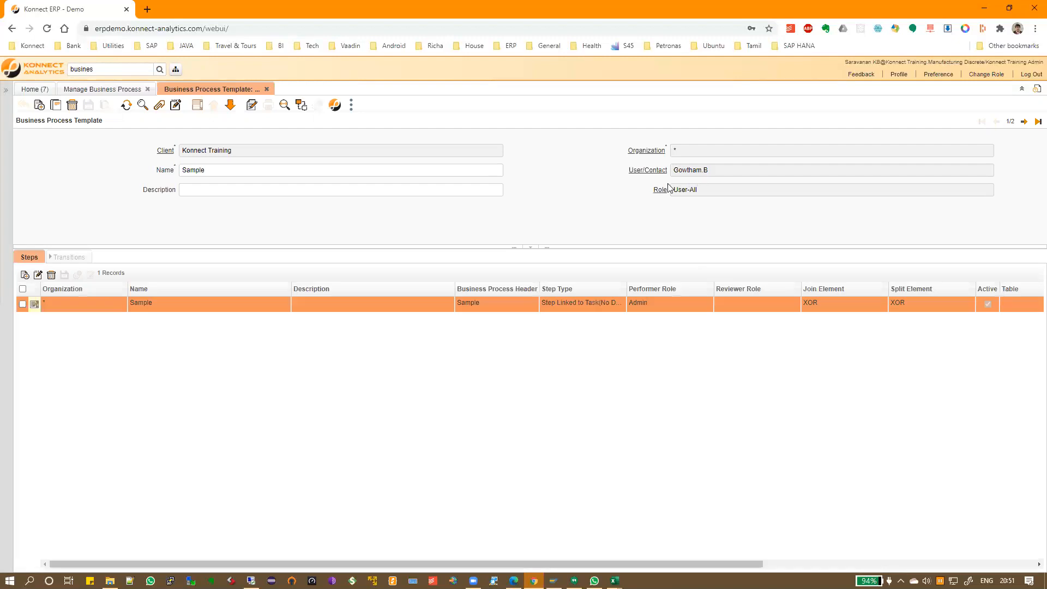
left_click(1023, 121)
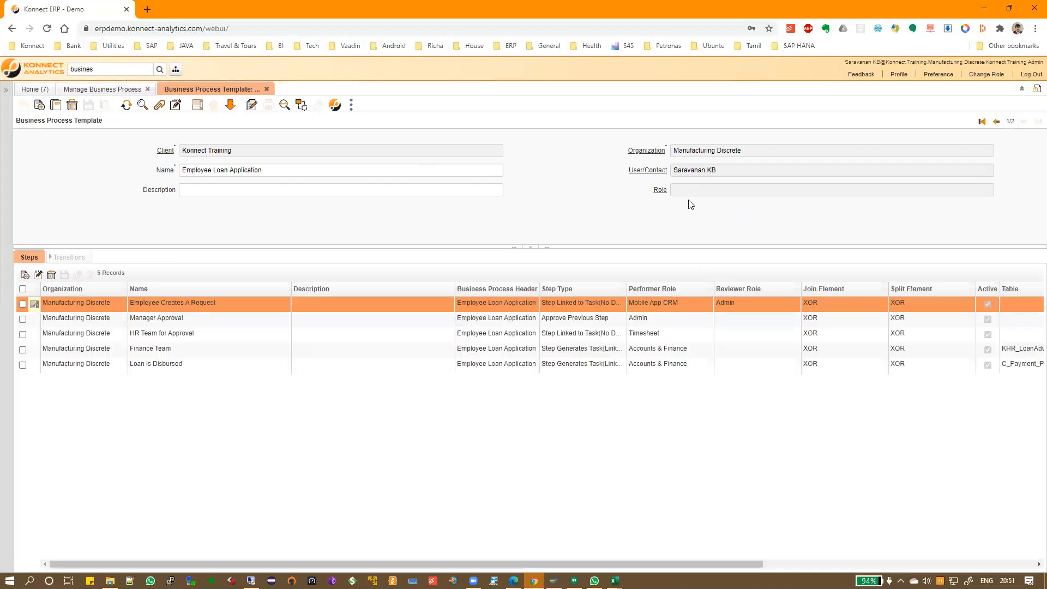
left_click_drag(629, 306, 647, 262)
left_click(477, 220)
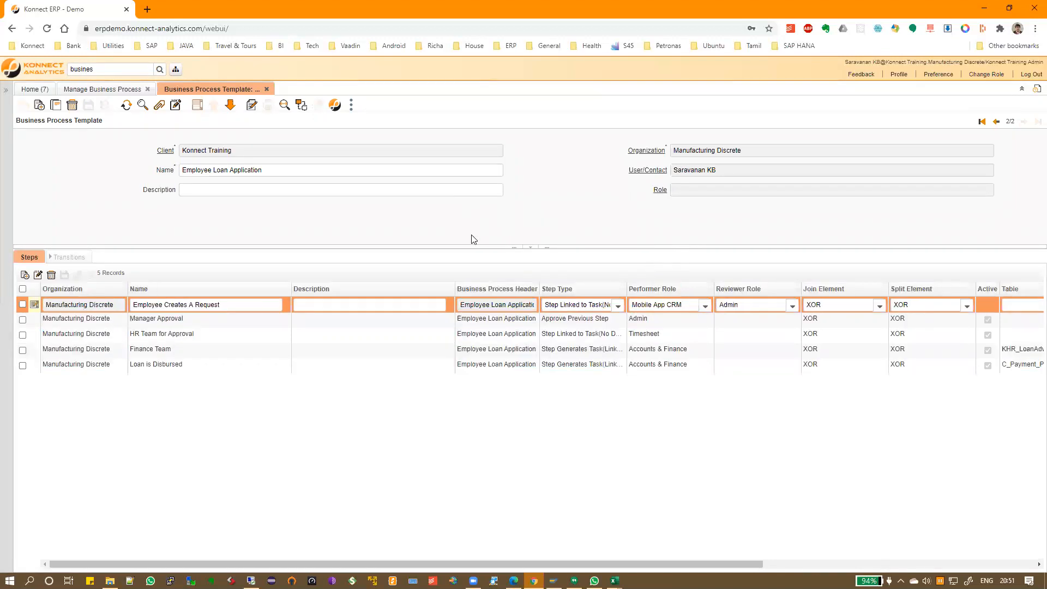
left_click_drag(468, 252, 464, 277)
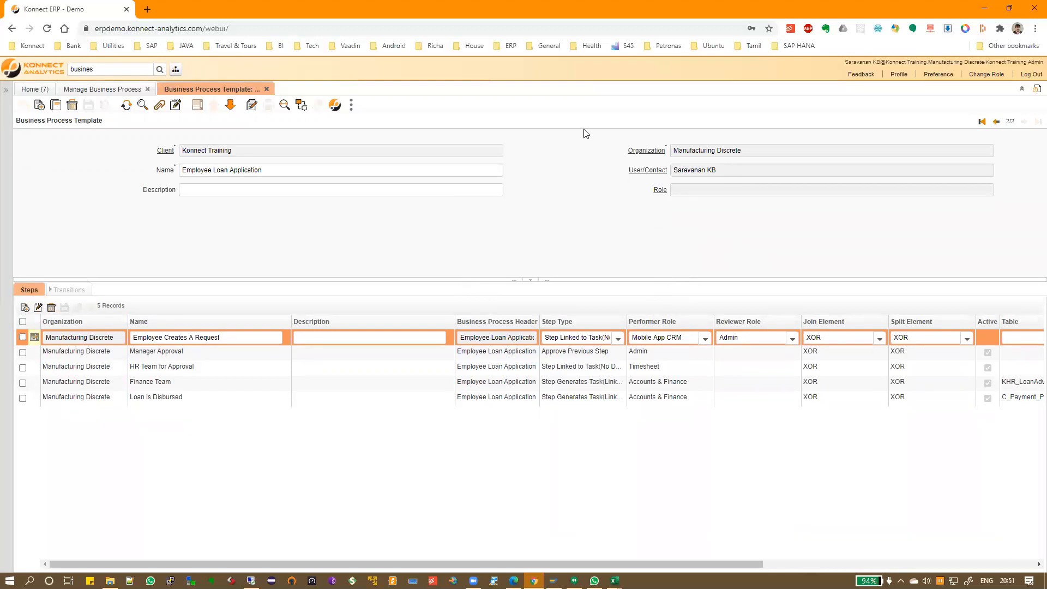
left_click_drag(674, 171, 728, 175)
left_click(132, 90)
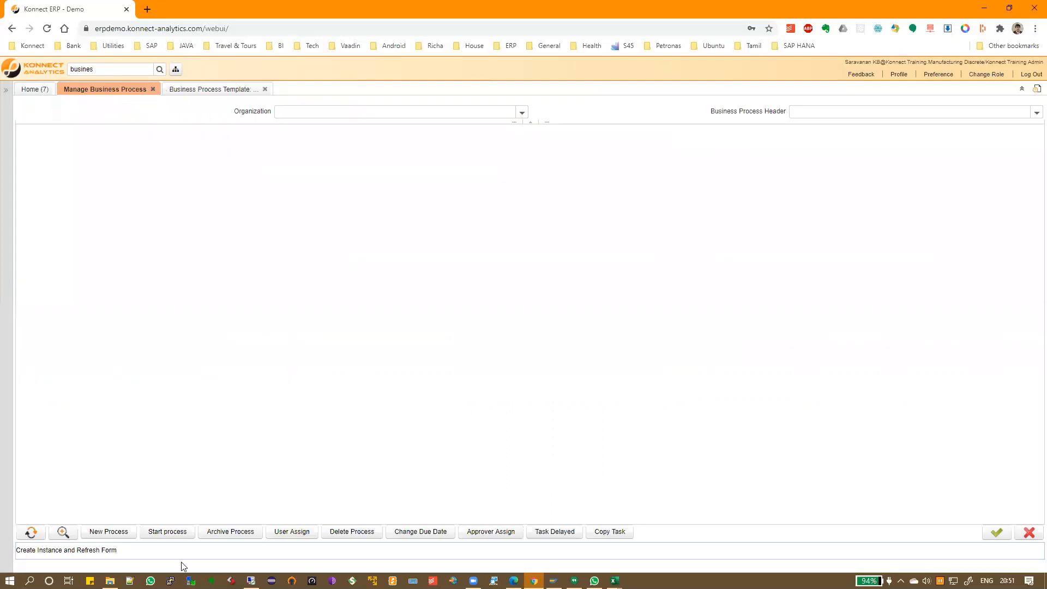
Generate an Employee Loan Application instance for Manufacturing Discrete, starting 27/08/2020, named after the employee
left_click(118, 532)
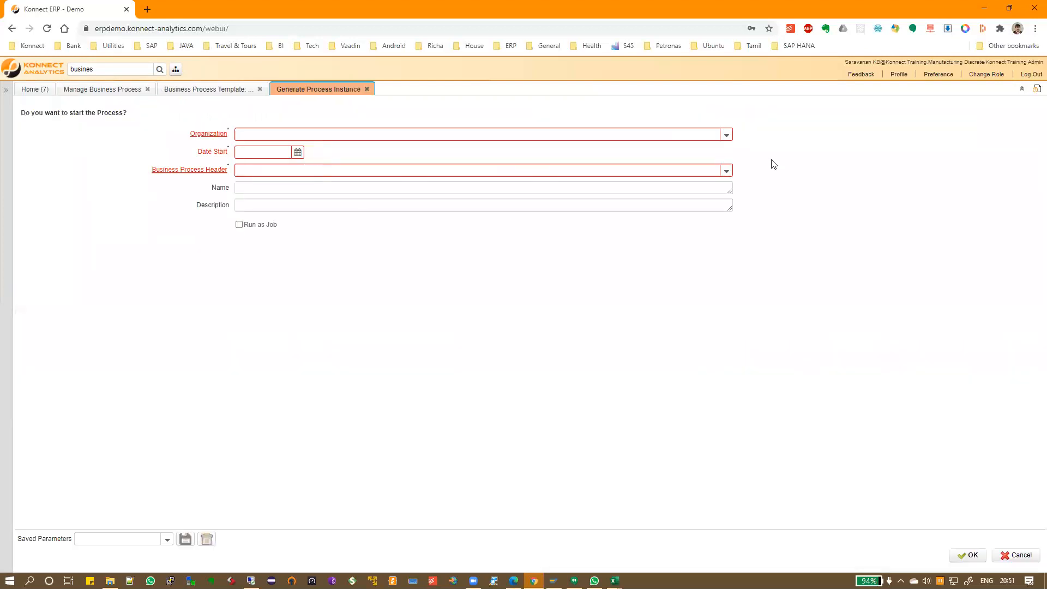
left_click(658, 134)
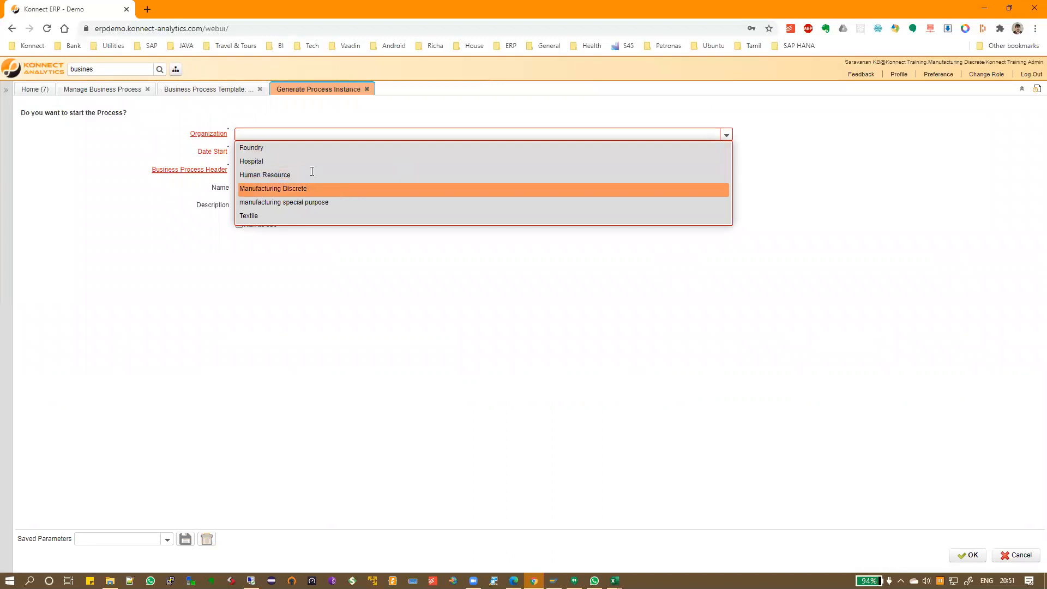
left_click(308, 188)
left_click(297, 152)
left_click(321, 252)
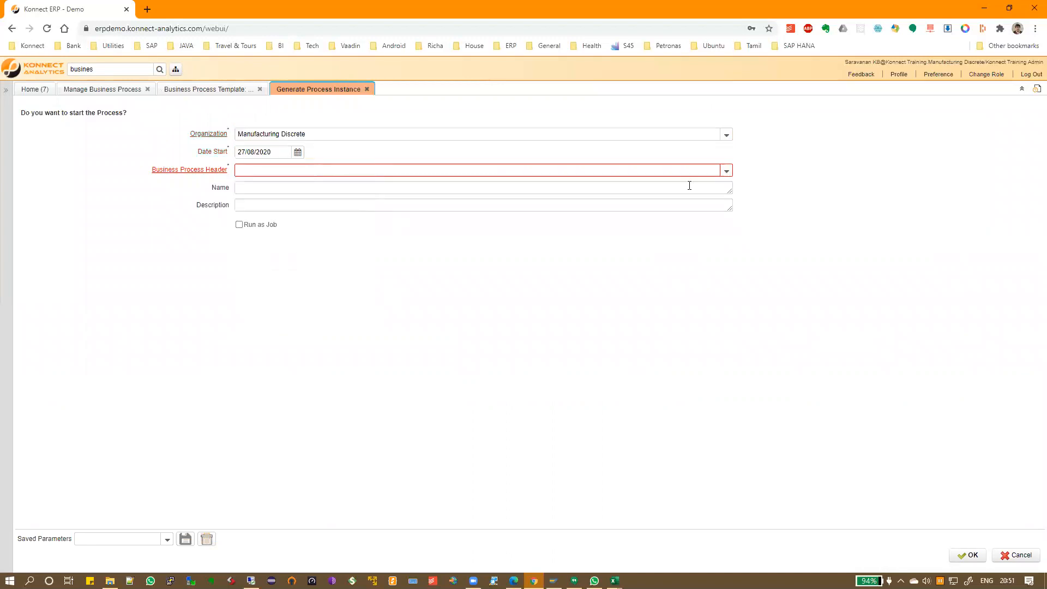
left_click(725, 170)
left_click(321, 186)
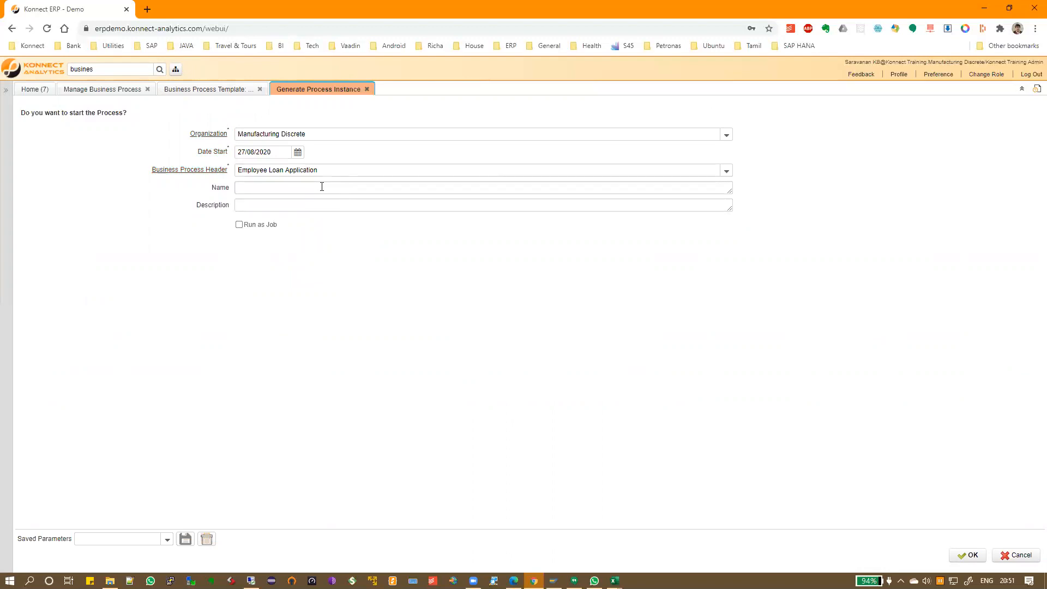
left_click(322, 186)
type("Gowtham Loan")
left_click(971, 555)
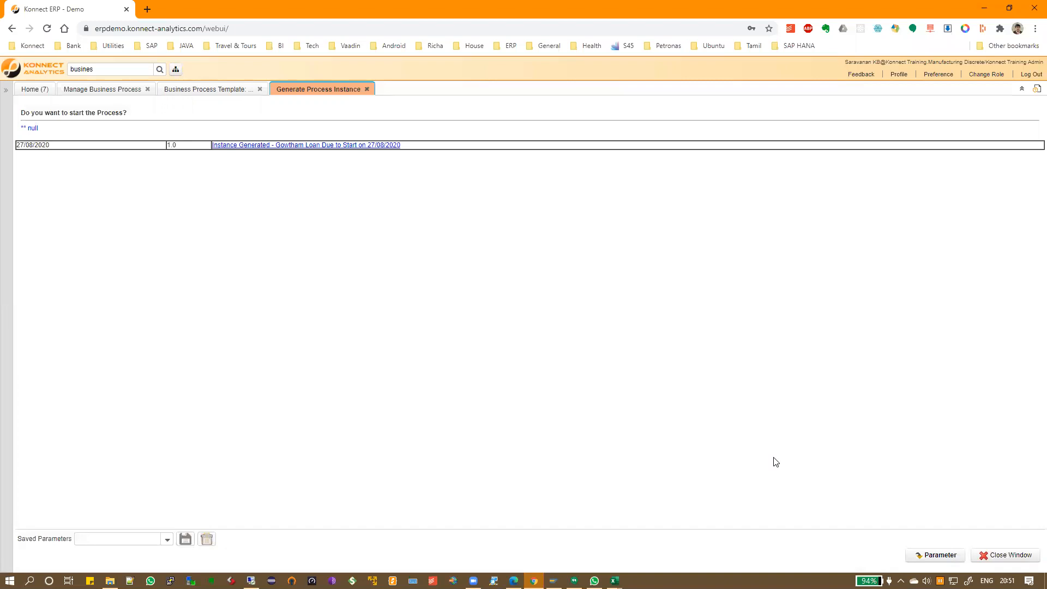
Filter by Manufacturing Discrete and select the new loan instance to list its five steps
left_click(1003, 555)
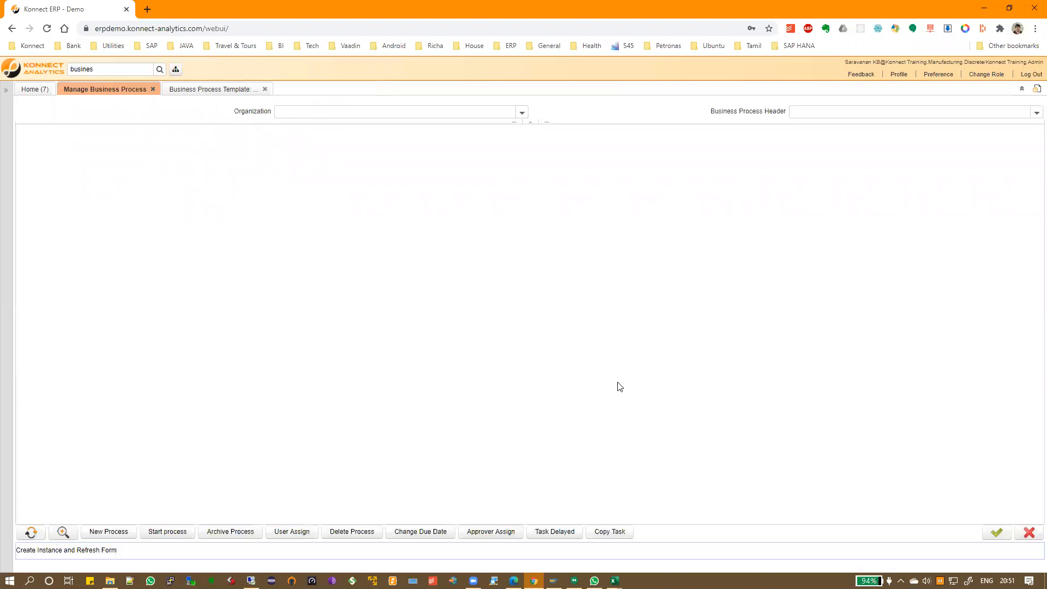
left_click(521, 112)
left_click(344, 181)
left_click(1027, 115)
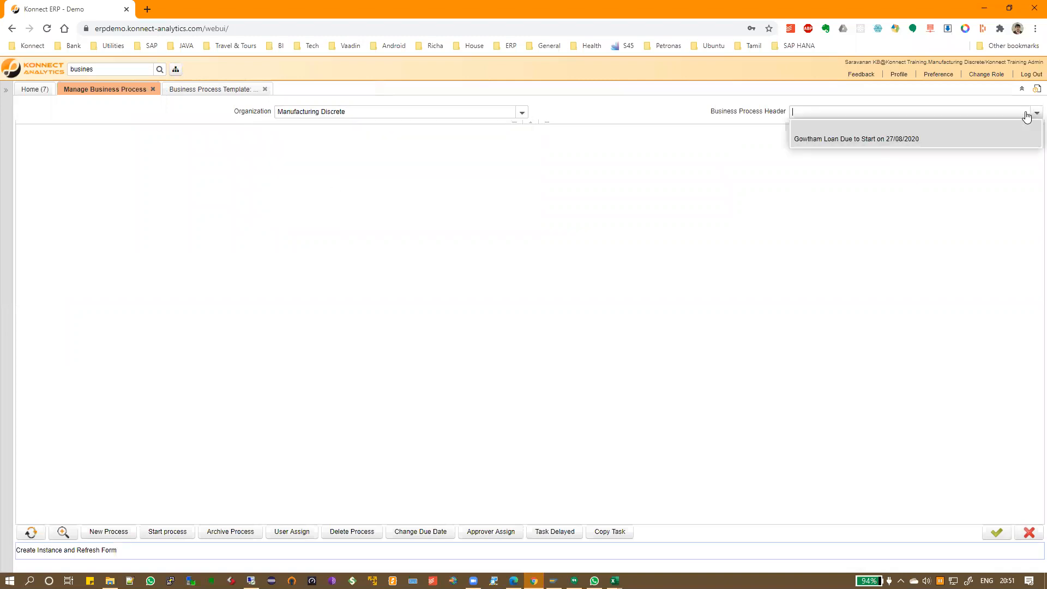
left_click(847, 141)
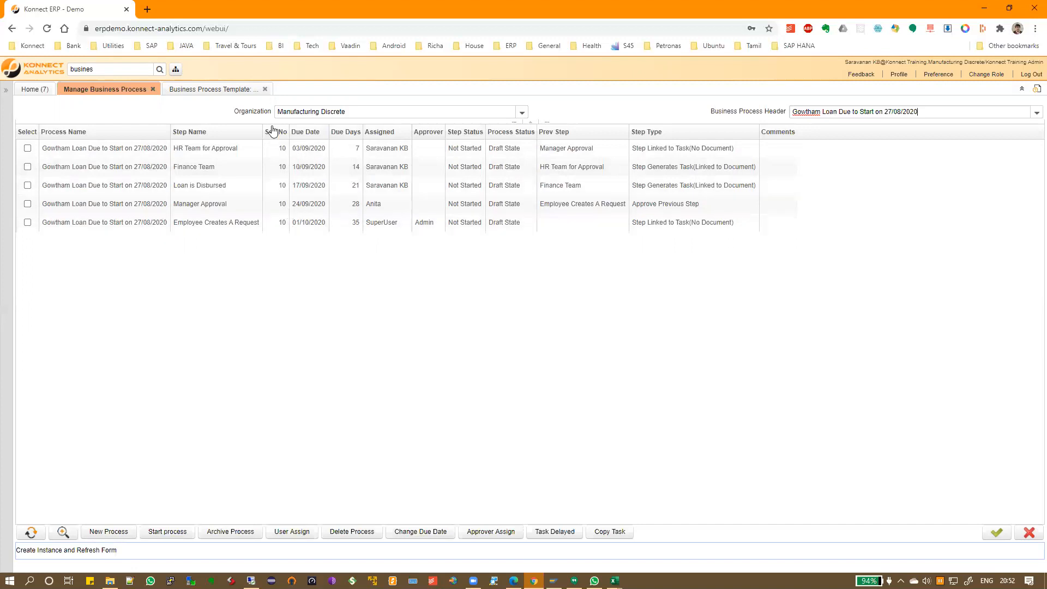
Return to the Business Process Template tab to see the Employee Loan Application's five steps
left_click(211, 93)
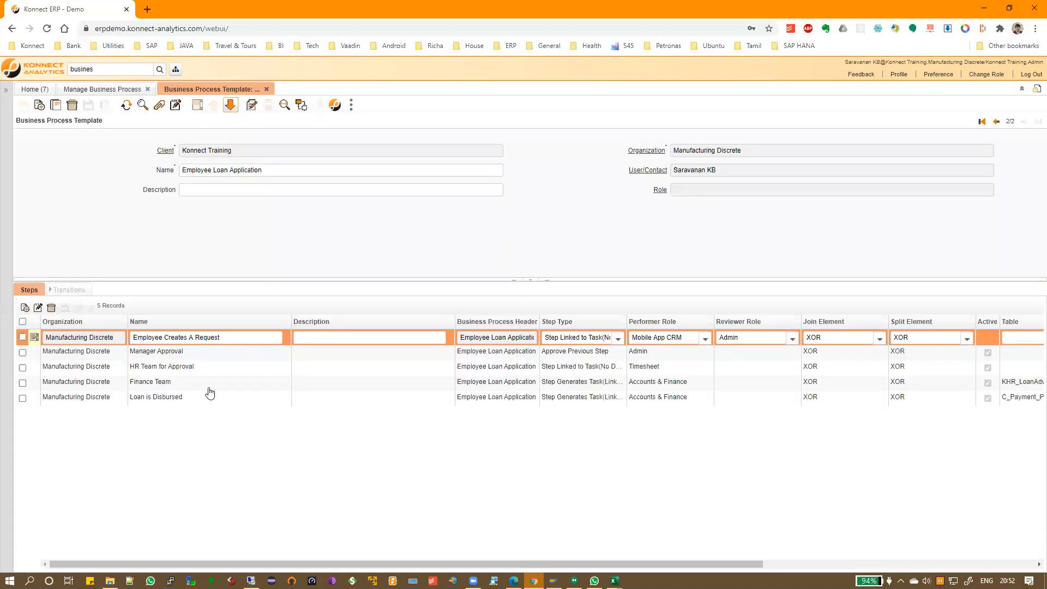
Set the sequence of Manager Approval to 20 and HR Team for Approval to 30
left_click(35, 339)
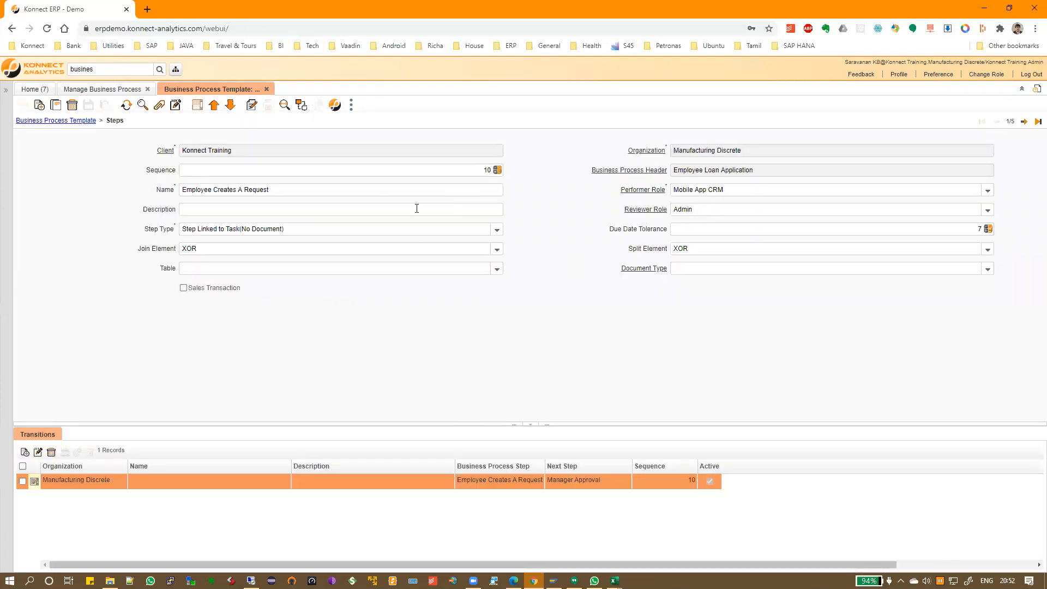
left_click(1024, 121)
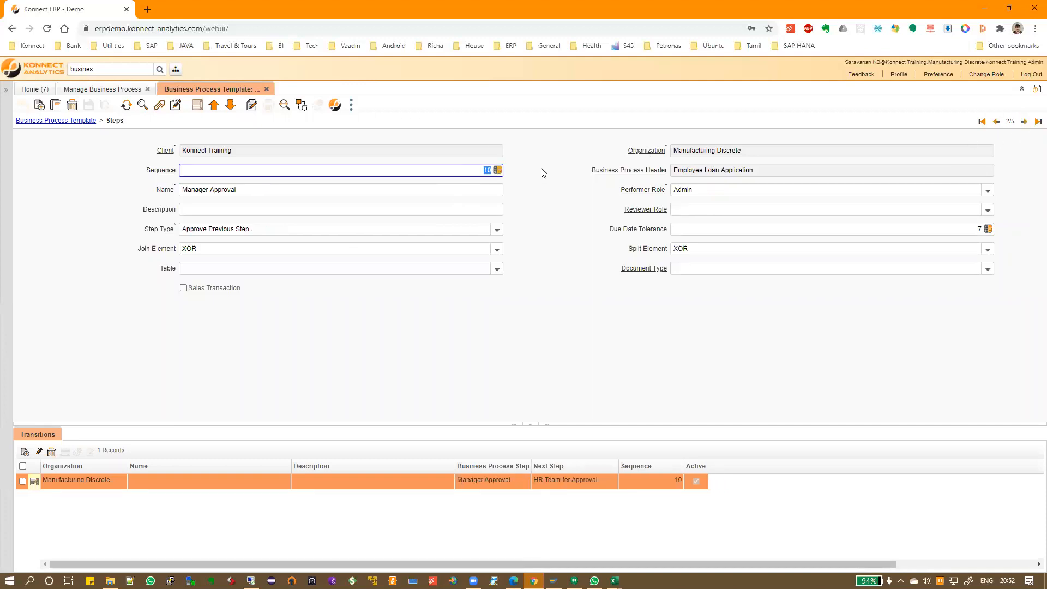
left_click(1023, 122)
left_click(480, 171)
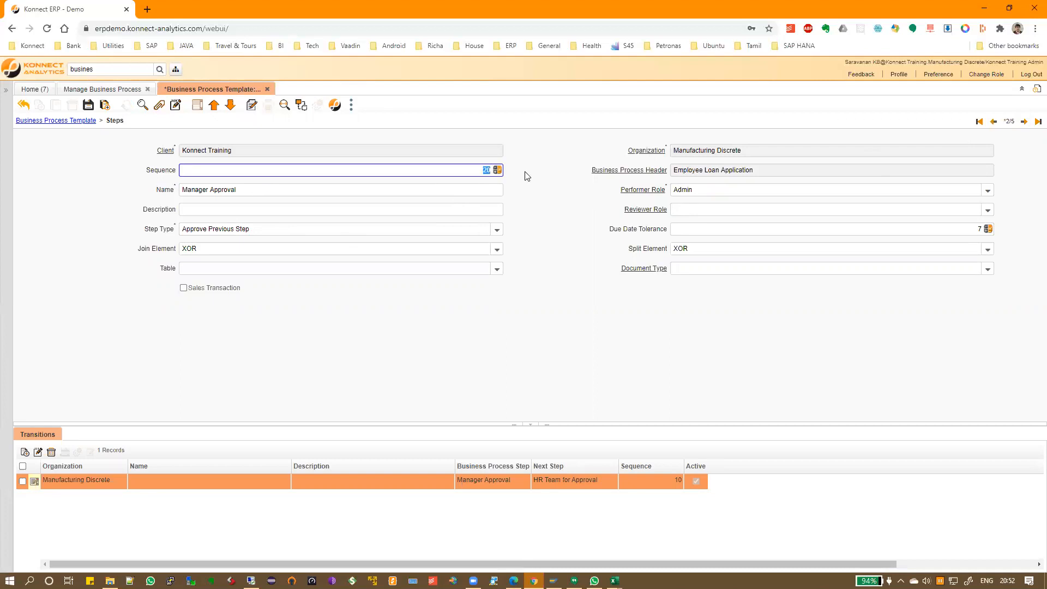
key("alt+Right")
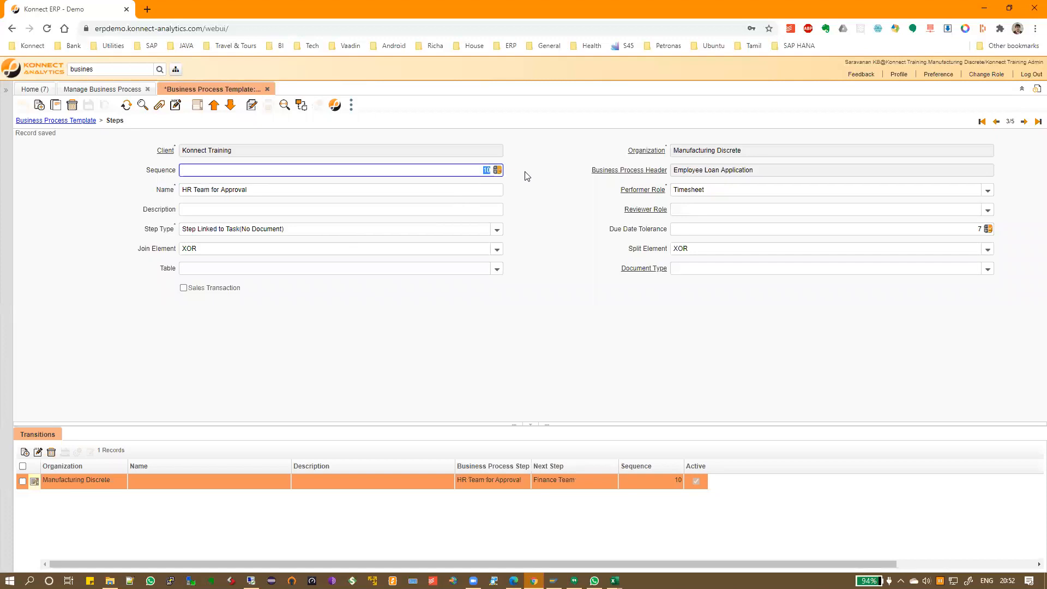
type("30")
key("alt+Right")
Set Finance Team to 40 and Loan is Disbursed to 50, save, and return to the grid
type("40")
key("alt+Right")
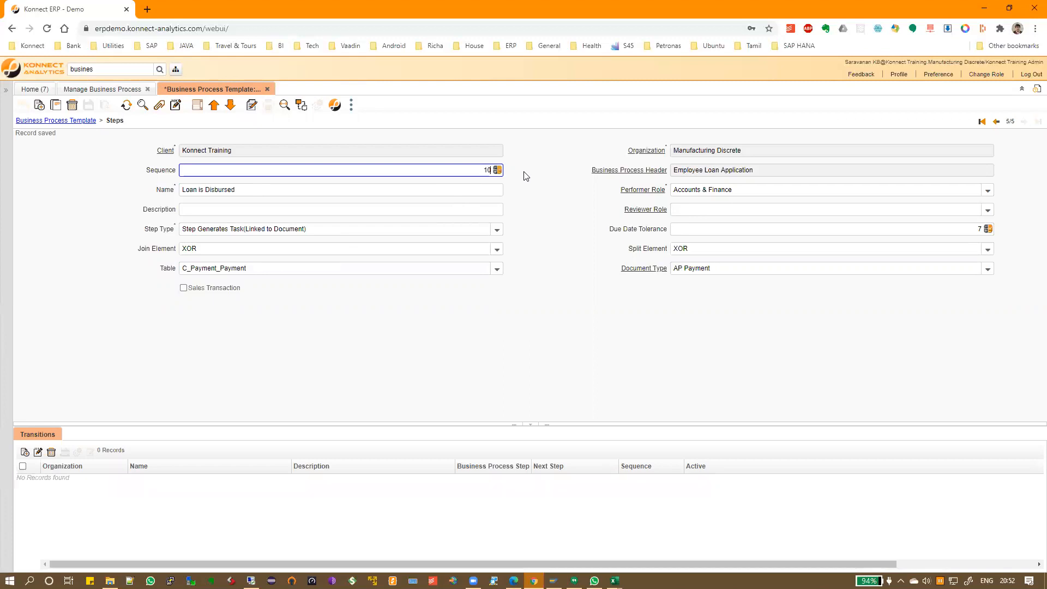
left_click_drag(456, 168, 528, 181)
key("Tab")
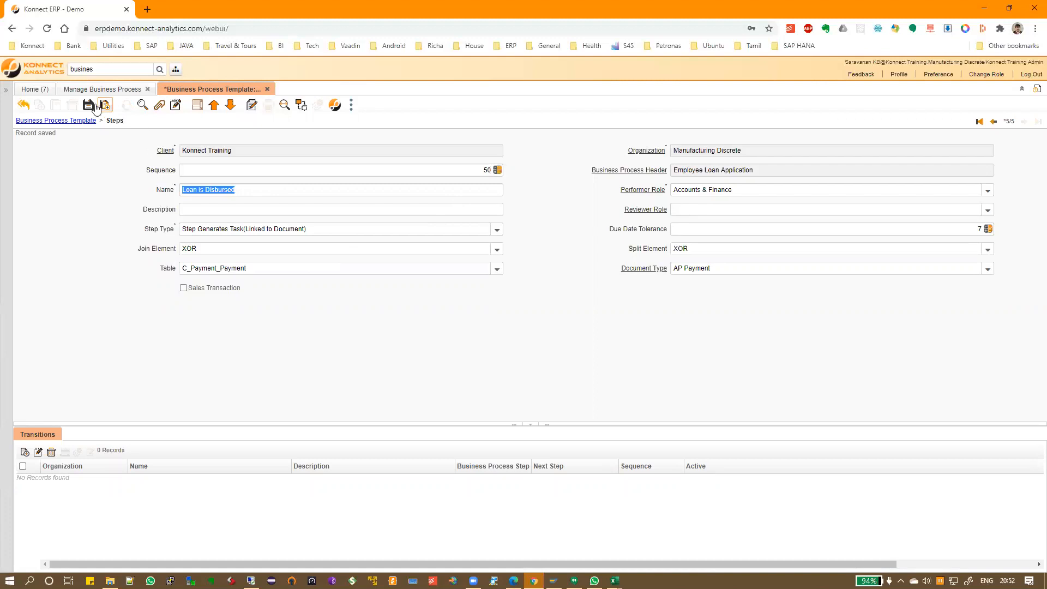
left_click(89, 105)
left_click(126, 105)
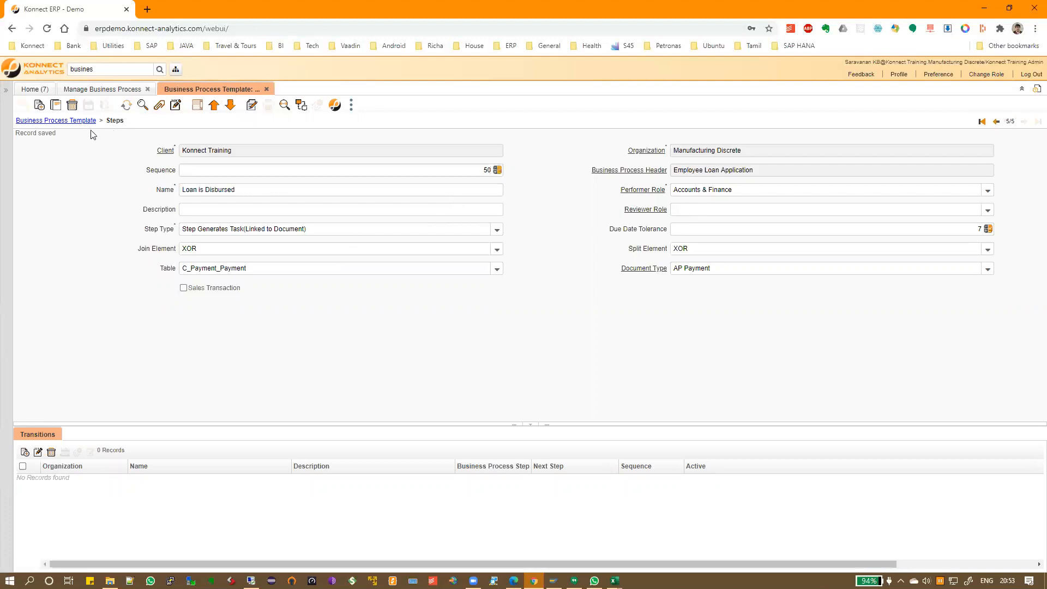
left_click(104, 89)
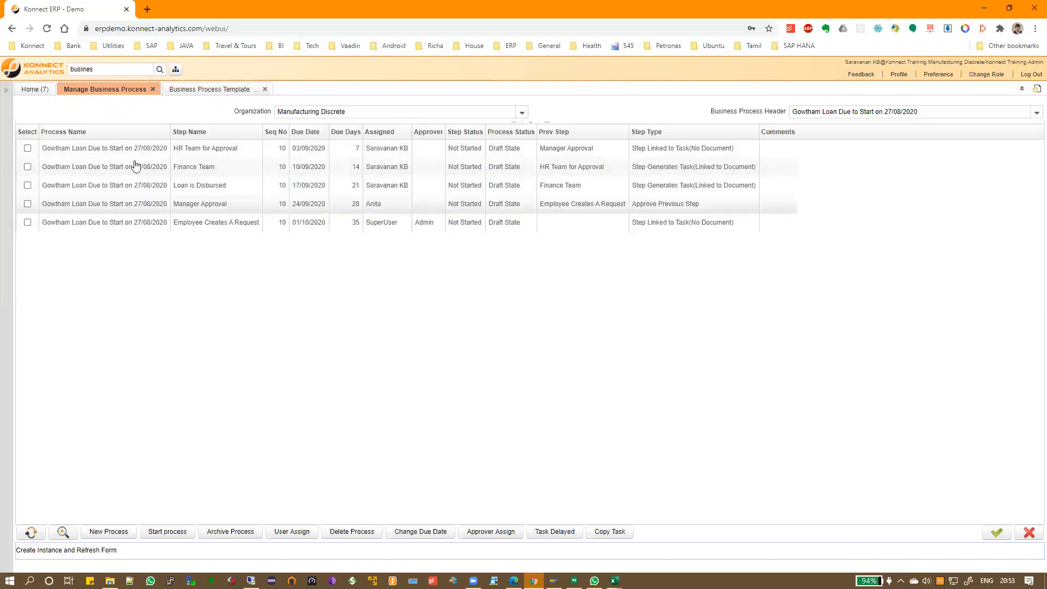
Archive the current loan process, accepting the warning about cancelled steps
left_click(240, 532)
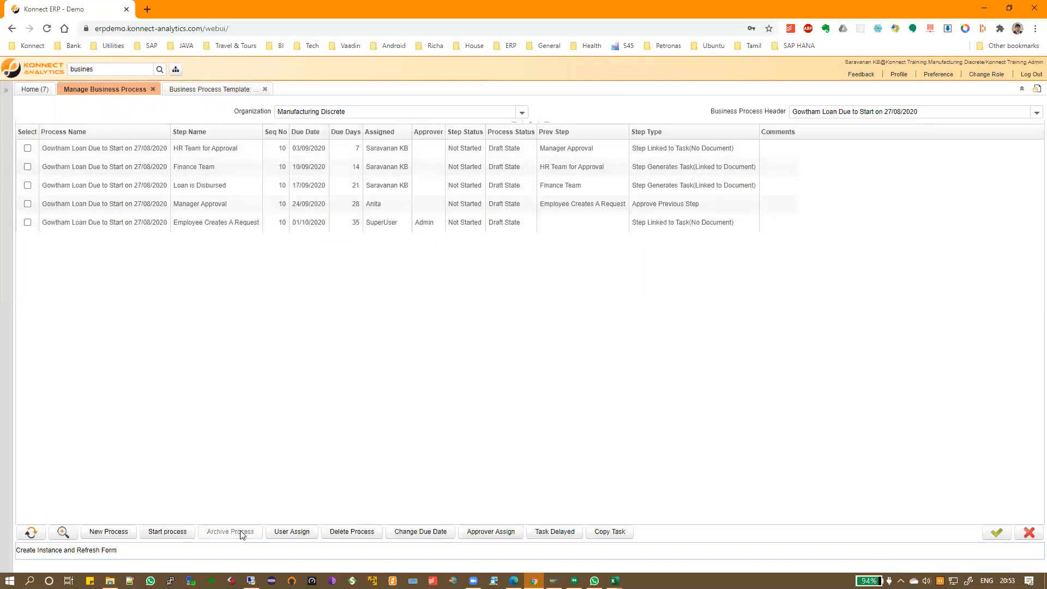
left_click_drag(459, 301, 451, 303)
left_click_drag(517, 303, 611, 324)
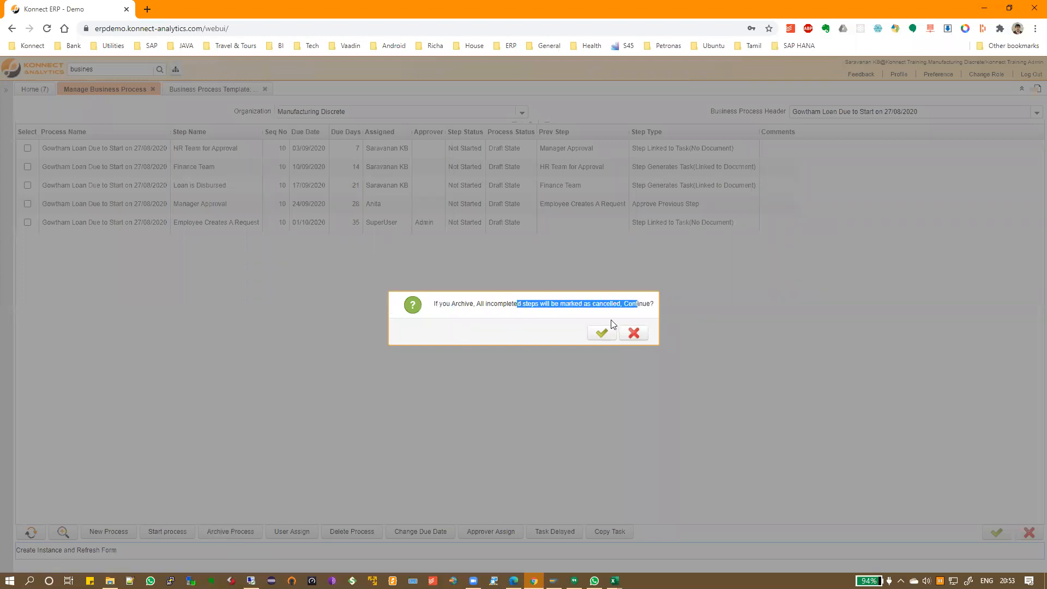
left_click(601, 333)
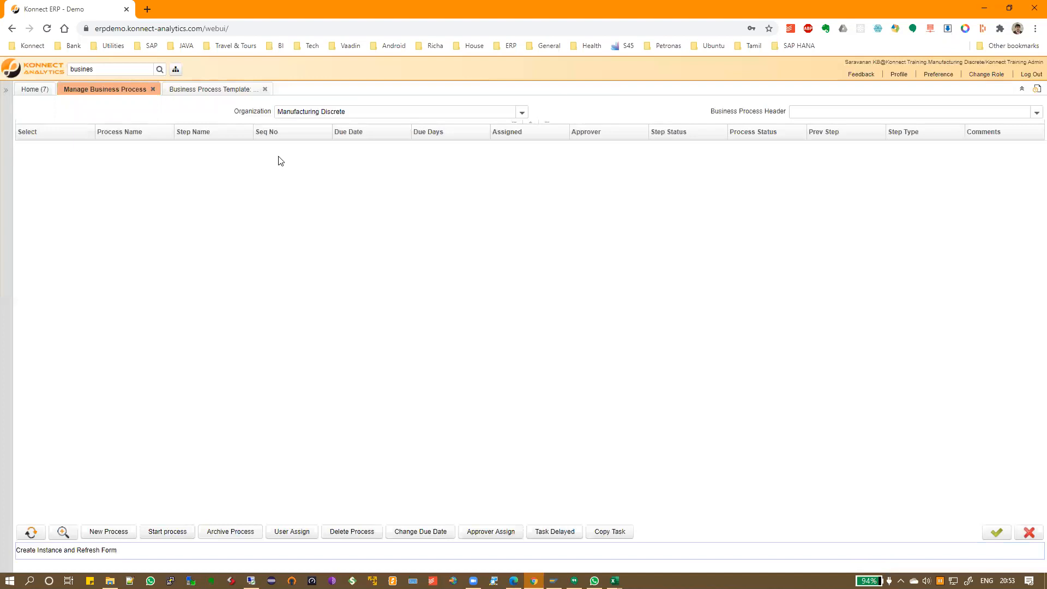
left_click(1036, 112)
left_click(1022, 113)
Create a new Employee Loan Application instance for Manufacturing Discrete starting 27/08/2020
left_click(109, 532)
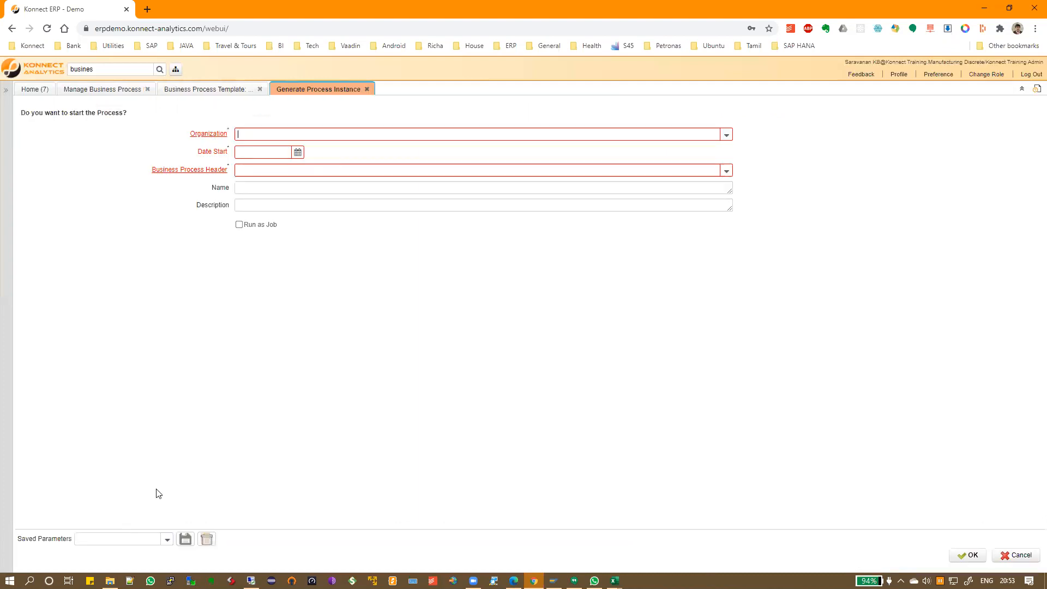
left_click(726, 135)
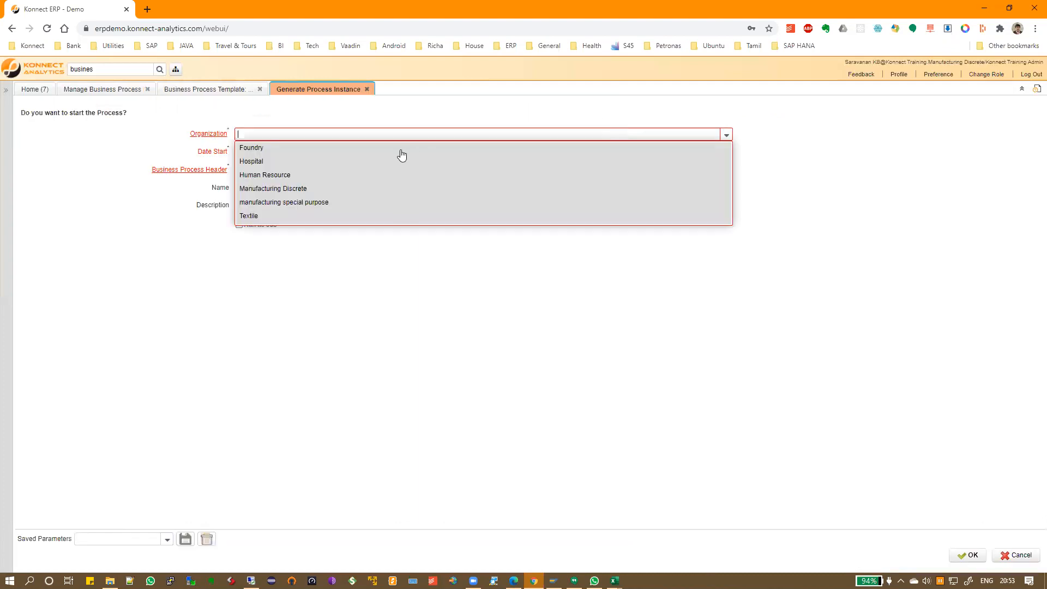
left_click(381, 196)
left_click(274, 151)
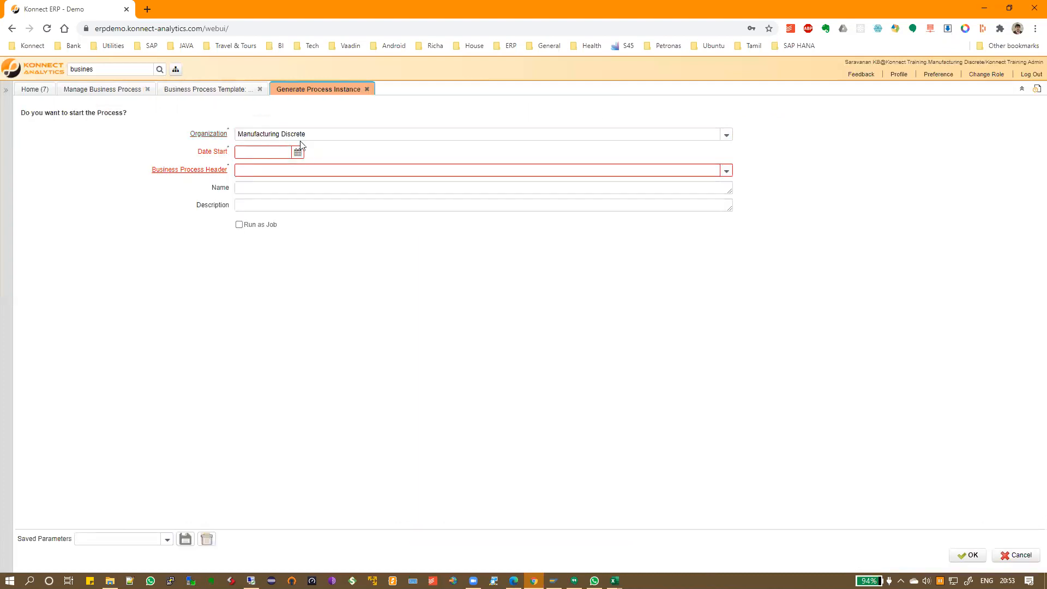
left_click(298, 152)
left_click(322, 251)
left_click(726, 169)
left_click(345, 187)
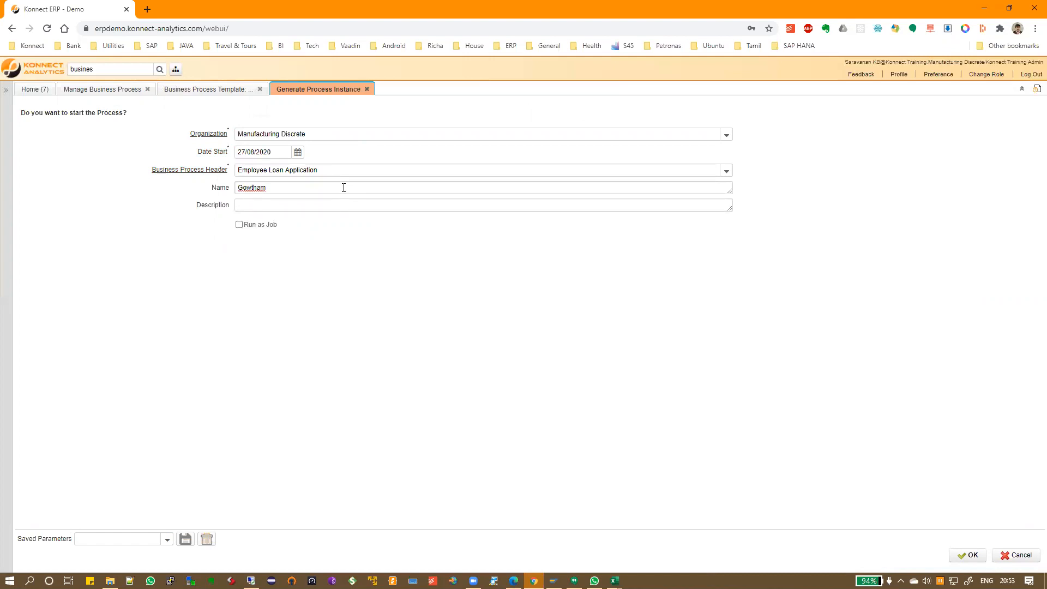
left_click(963, 556)
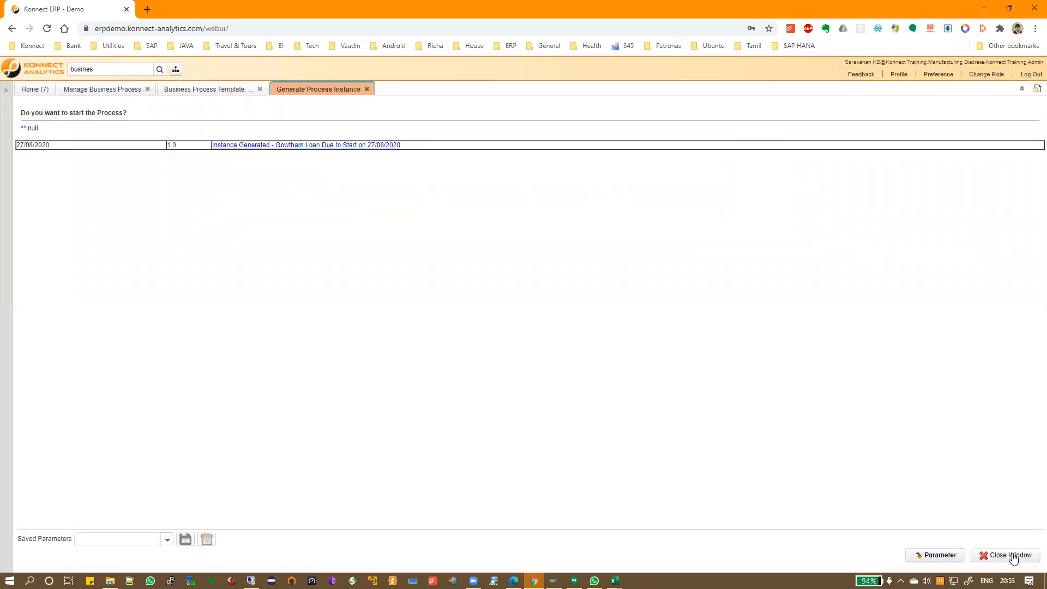
Refresh the process list and load the new loan instance's steps
left_click(1016, 555)
left_click(30, 535)
left_click(1034, 113)
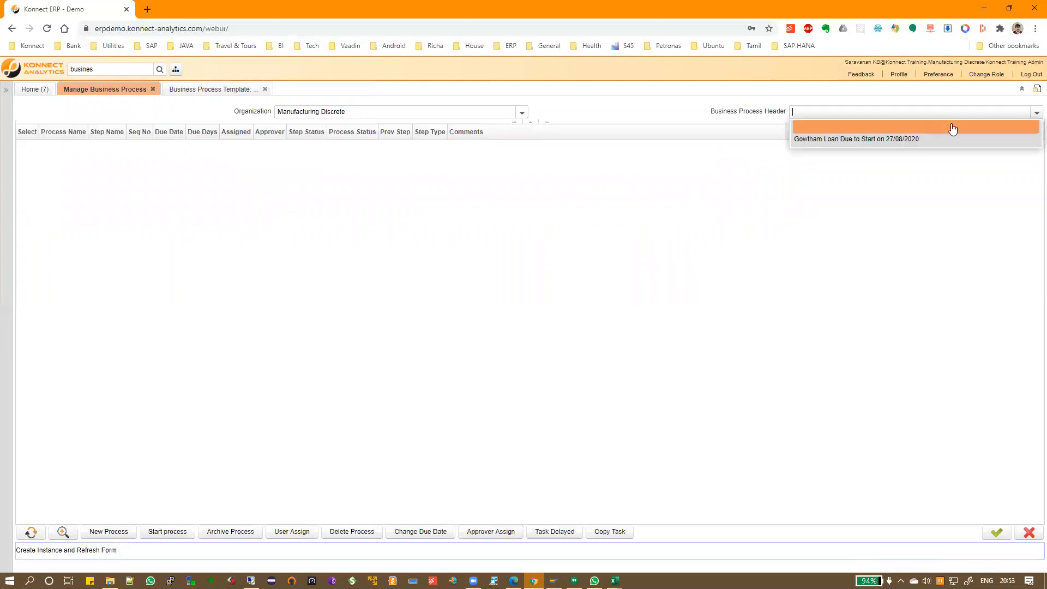
left_click(934, 139)
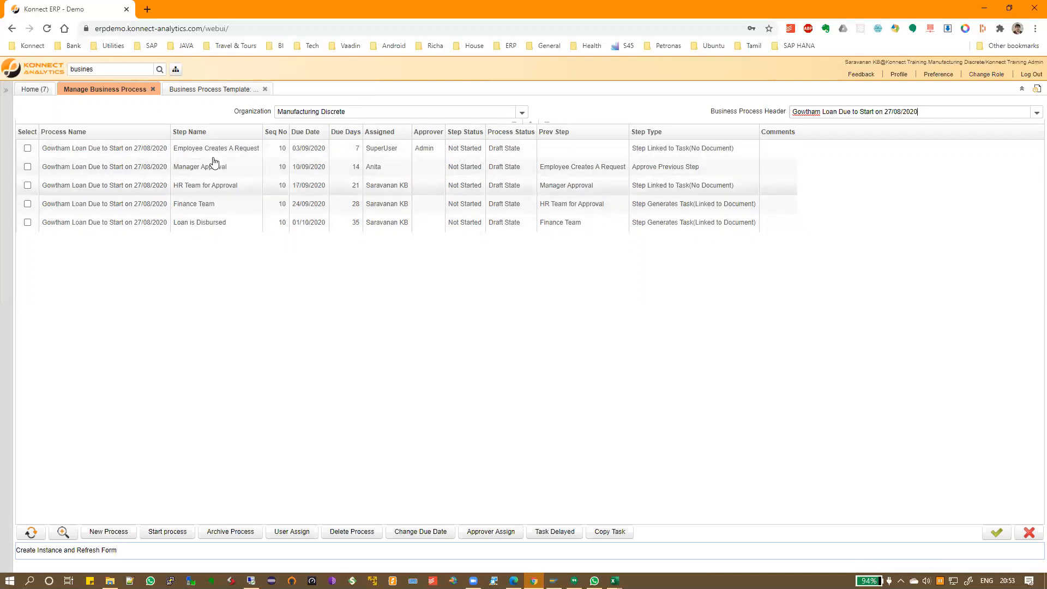
Select the Employee Creates A Request step, then go back to the template's step details
left_click(307, 156)
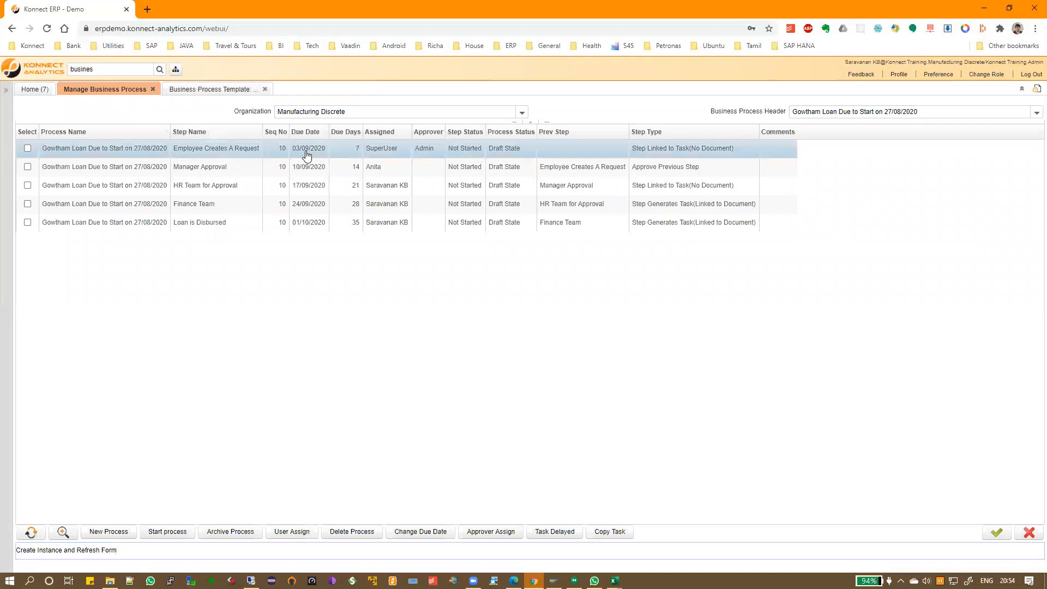
left_click(225, 89)
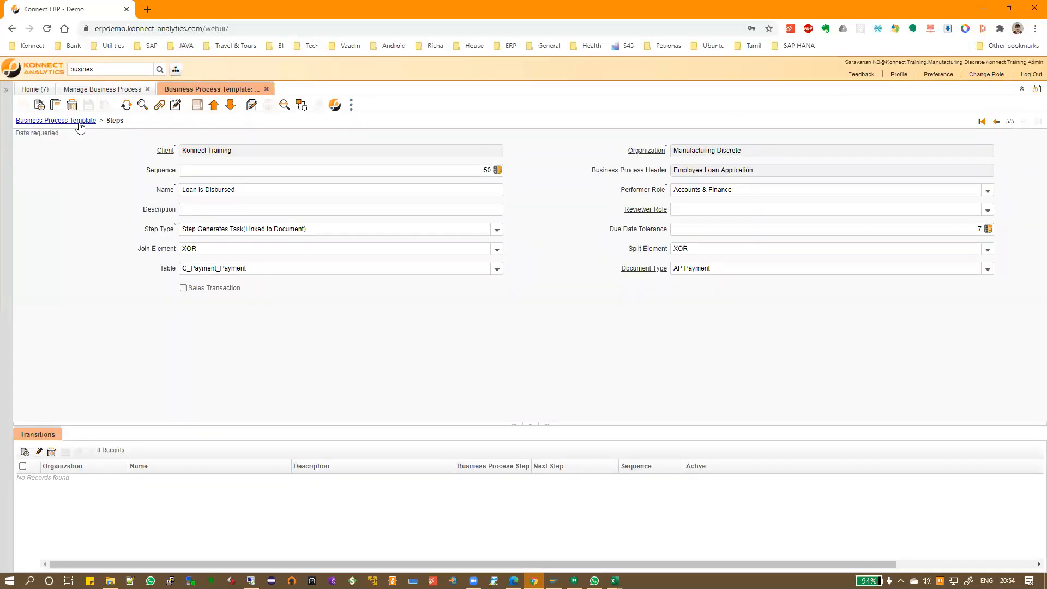
left_click(981, 121)
left_click_drag(282, 188, 168, 199)
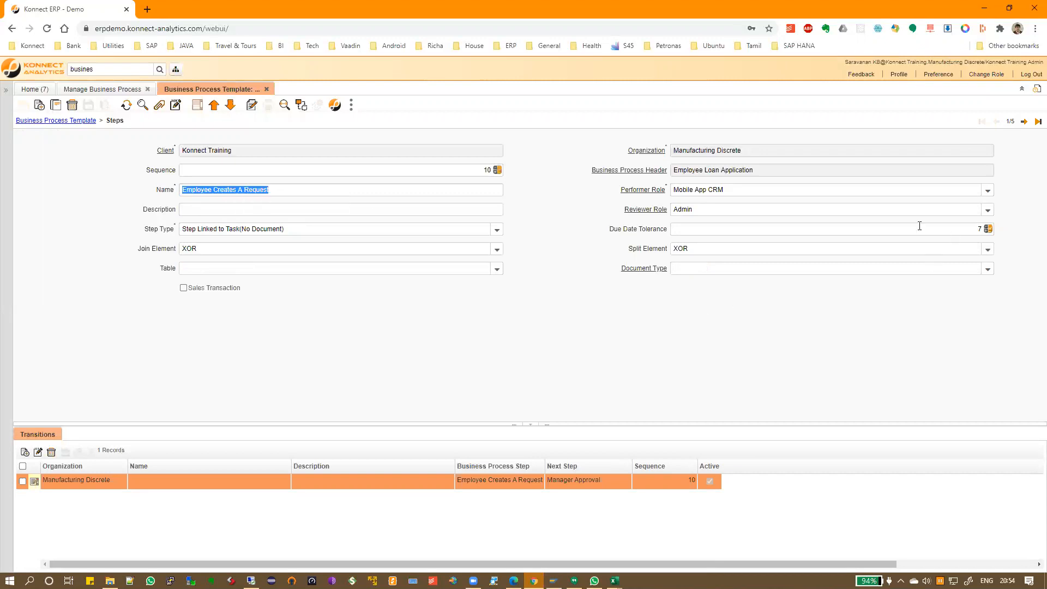
left_click(956, 228)
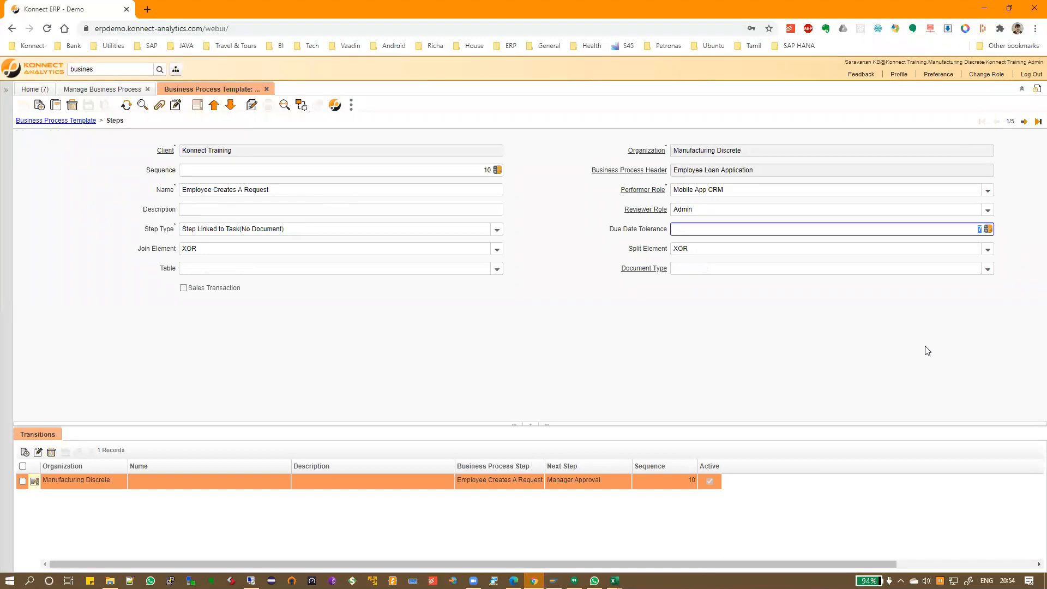
left_click(105, 92)
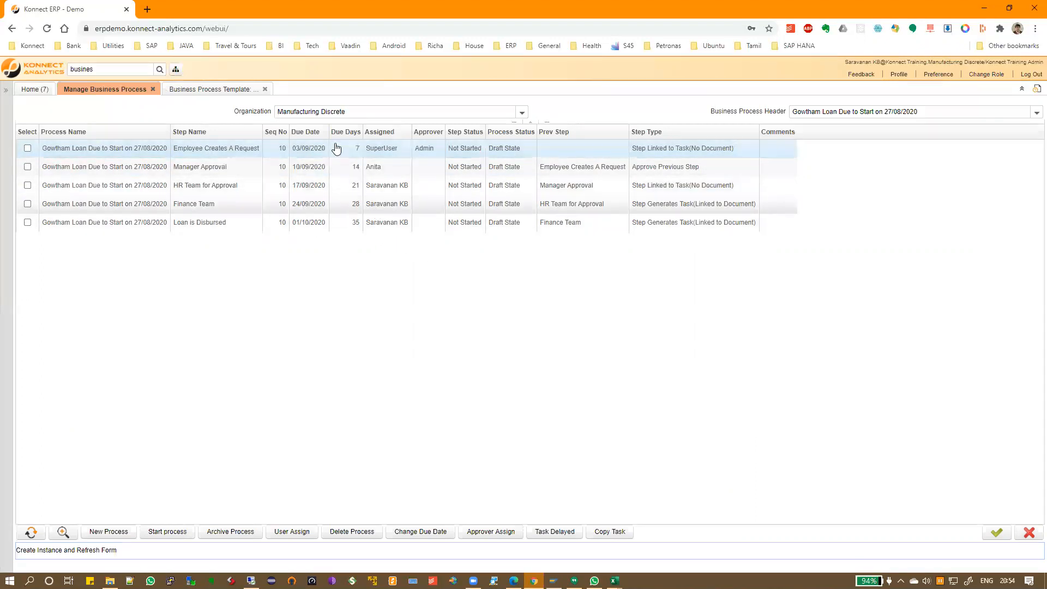
Compare the instance's Manager Approval and Loan is Disbursed steps against the template steps
left_click(211, 169)
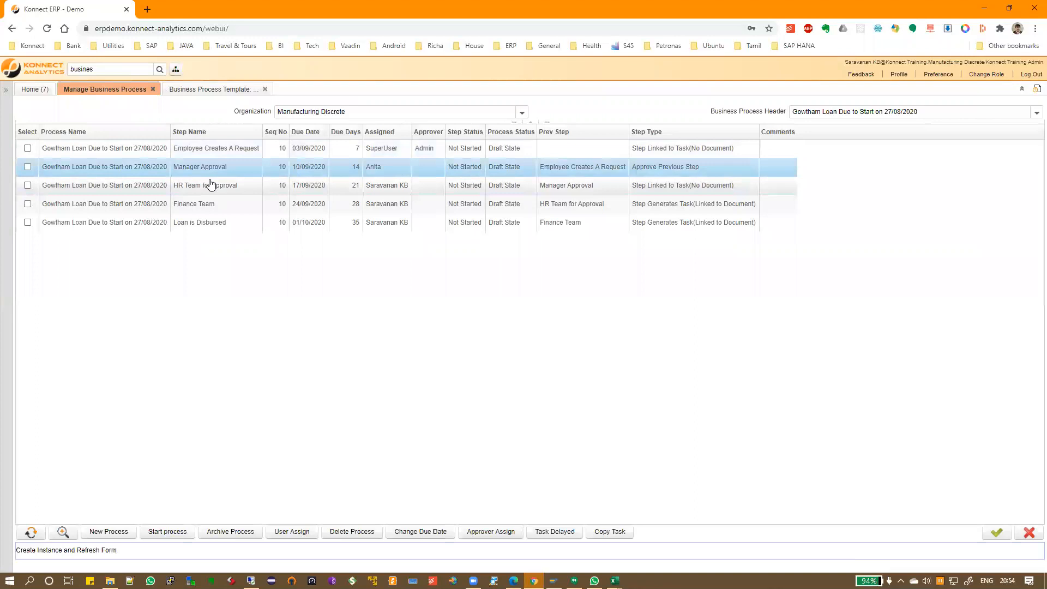
left_click(220, 223)
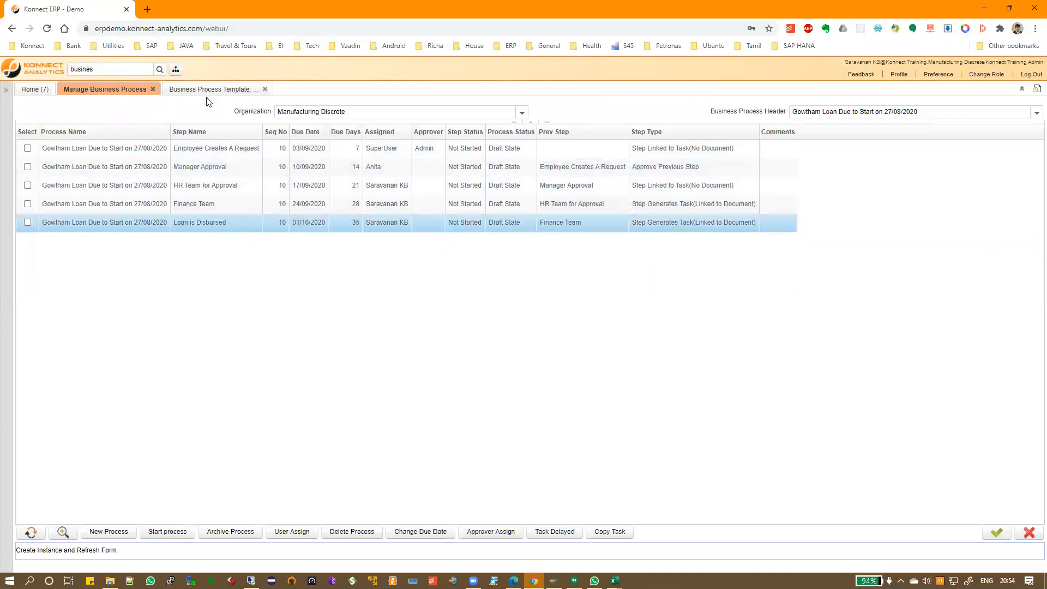
left_click(209, 89)
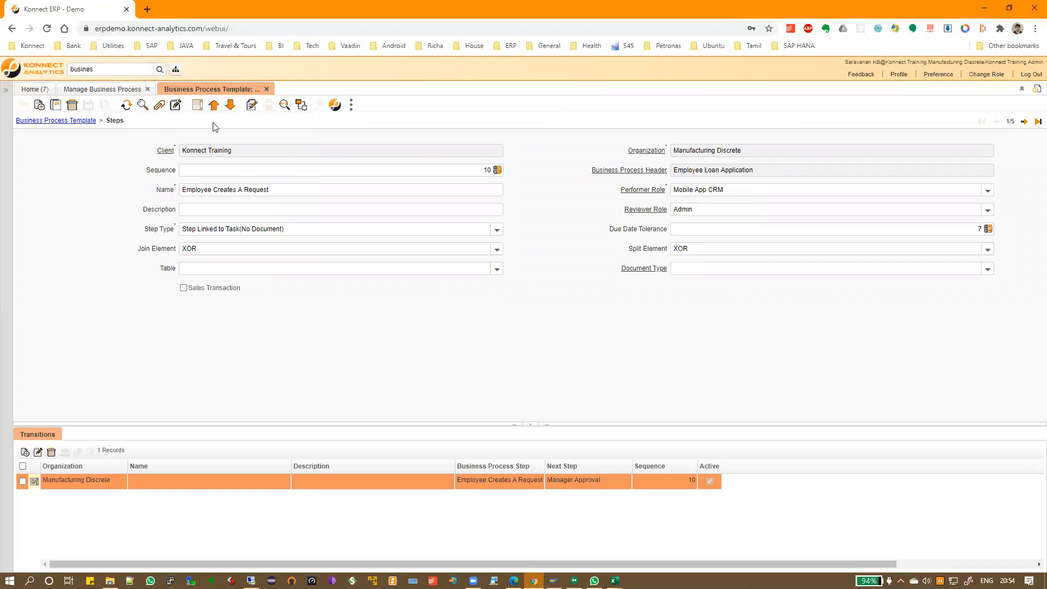
left_click(111, 90)
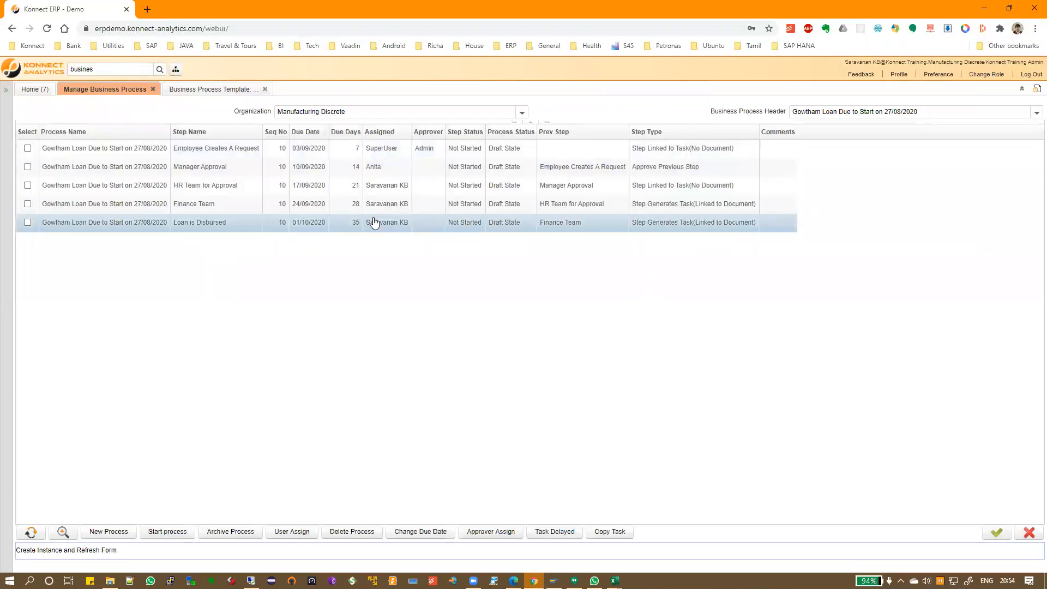
left_click(375, 152)
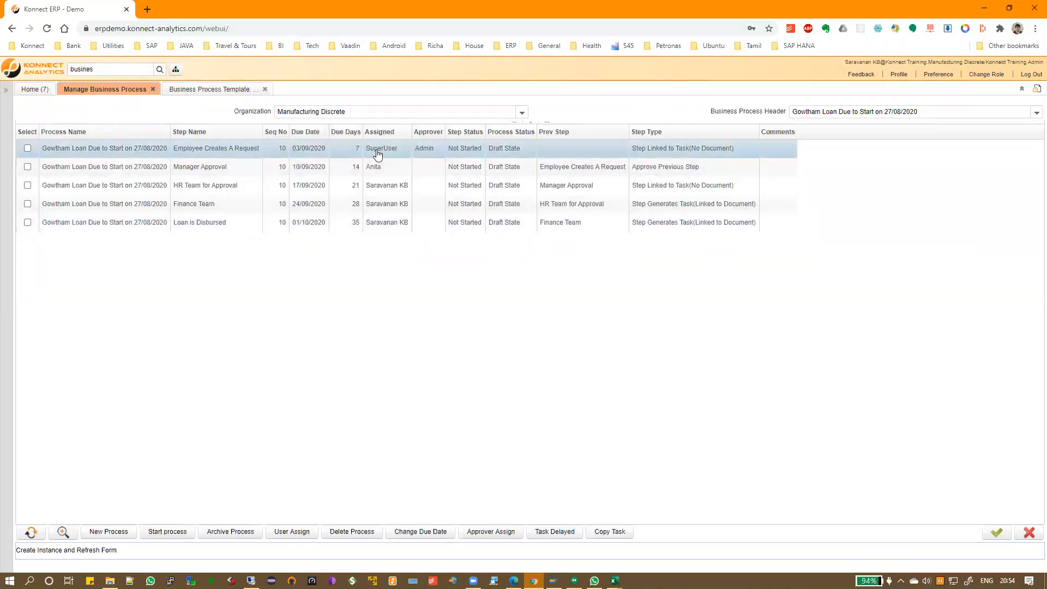
left_click(395, 152)
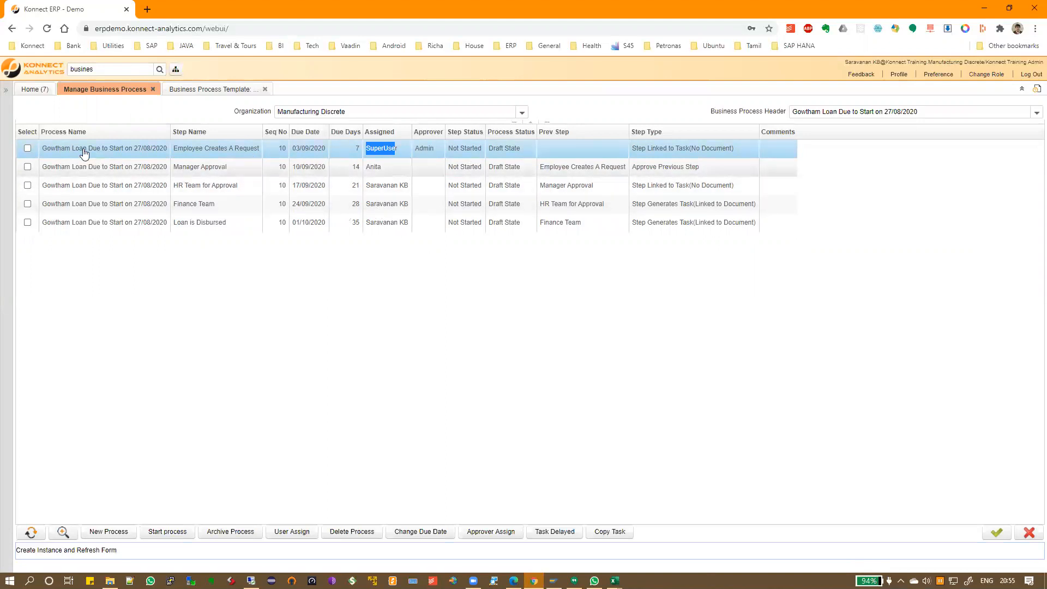
Assign a different user to the Employee Creates A Request step
left_click(26, 149)
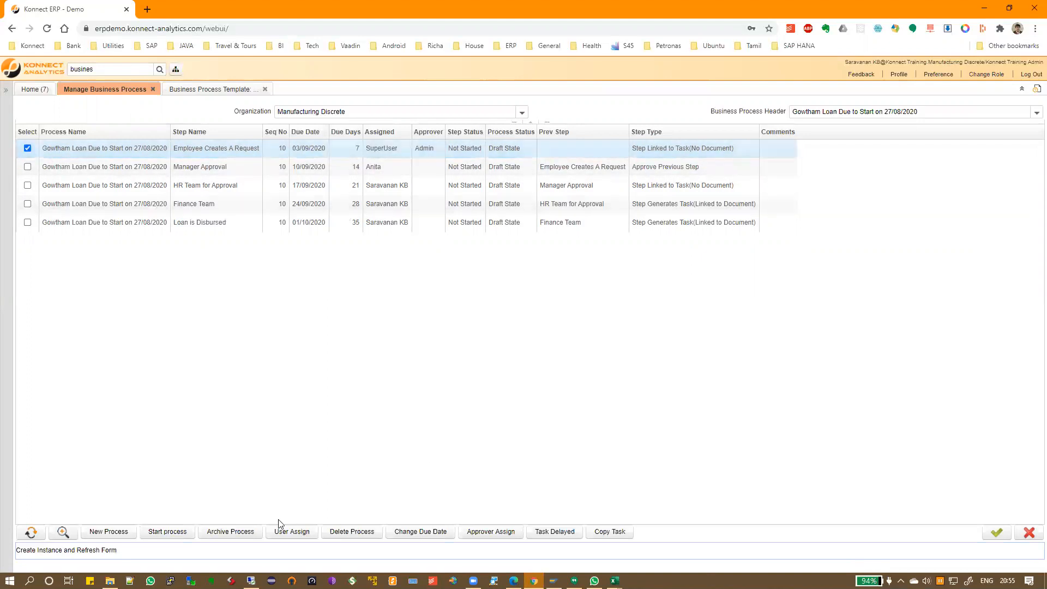
left_click(285, 532)
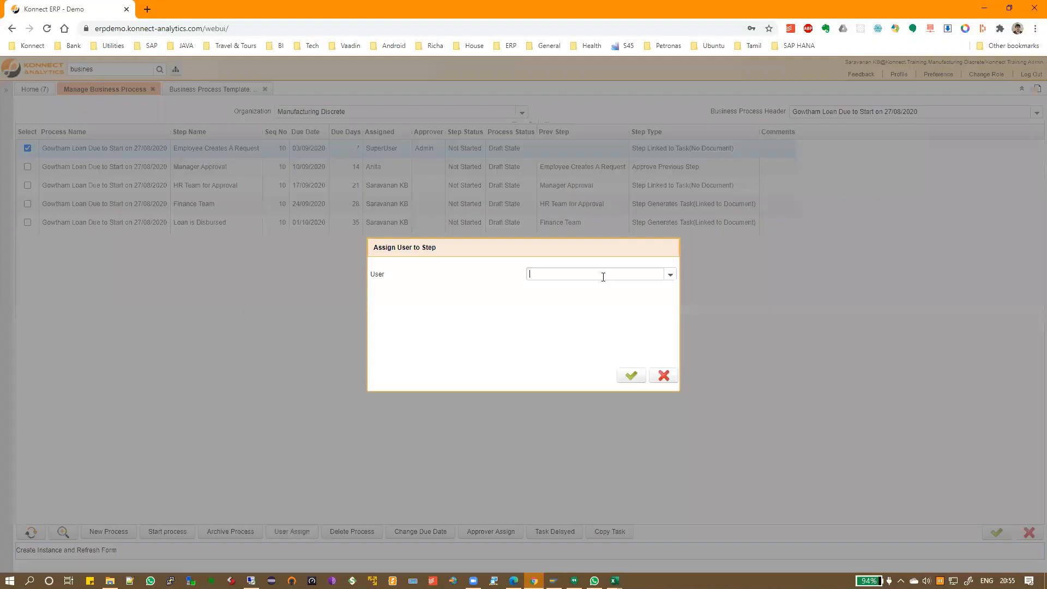
type("Gowtham.B")
key("Tab")
left_click(629, 375)
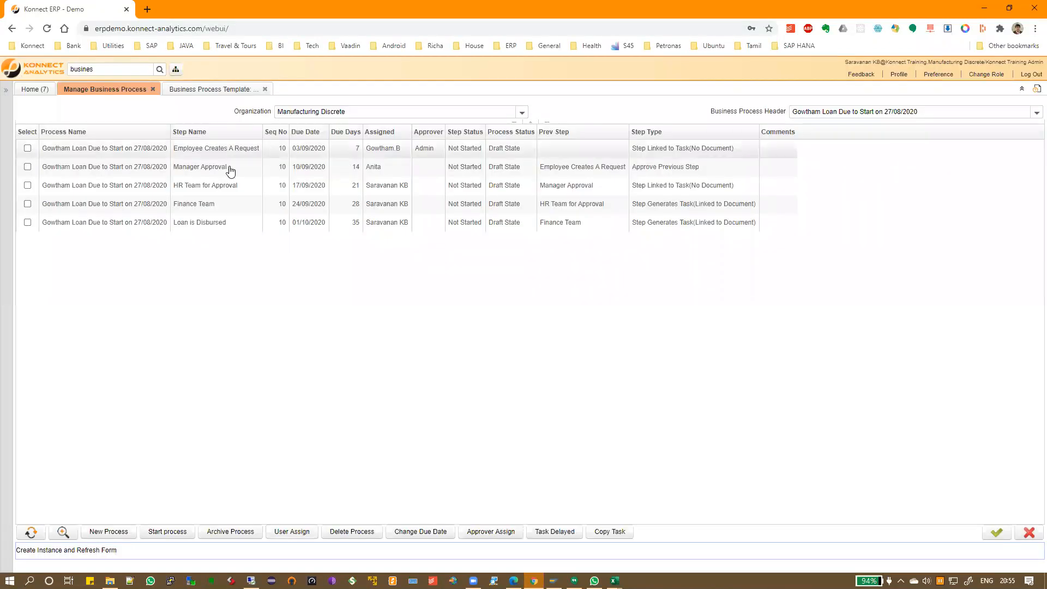
Assign Manager Approval to the same user as the later steps
left_click(76, 170)
left_click(27, 167)
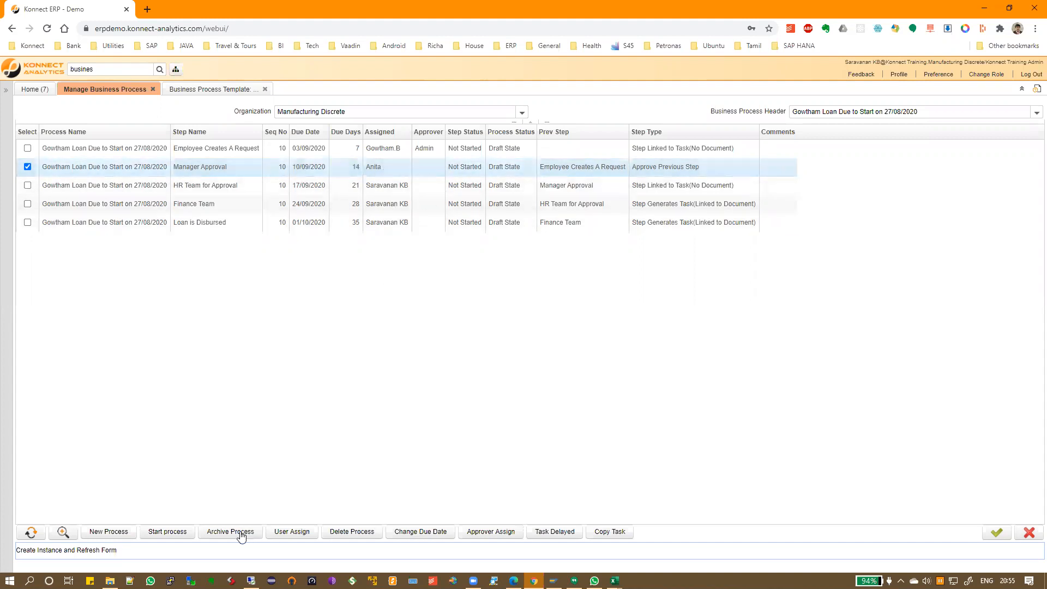
left_click(292, 532)
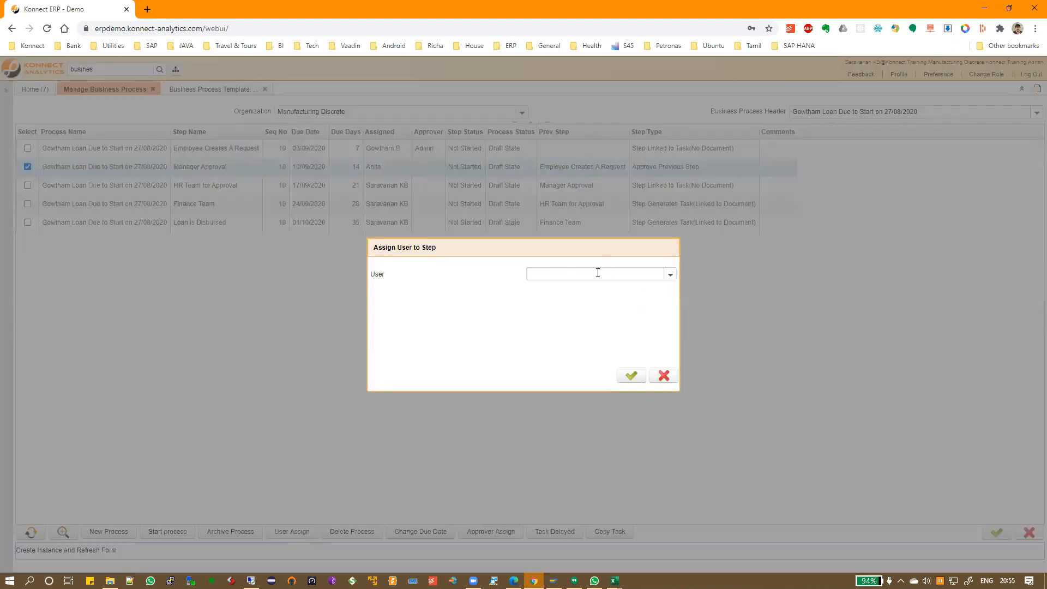
type("Saravanan KB")
left_click(630, 375)
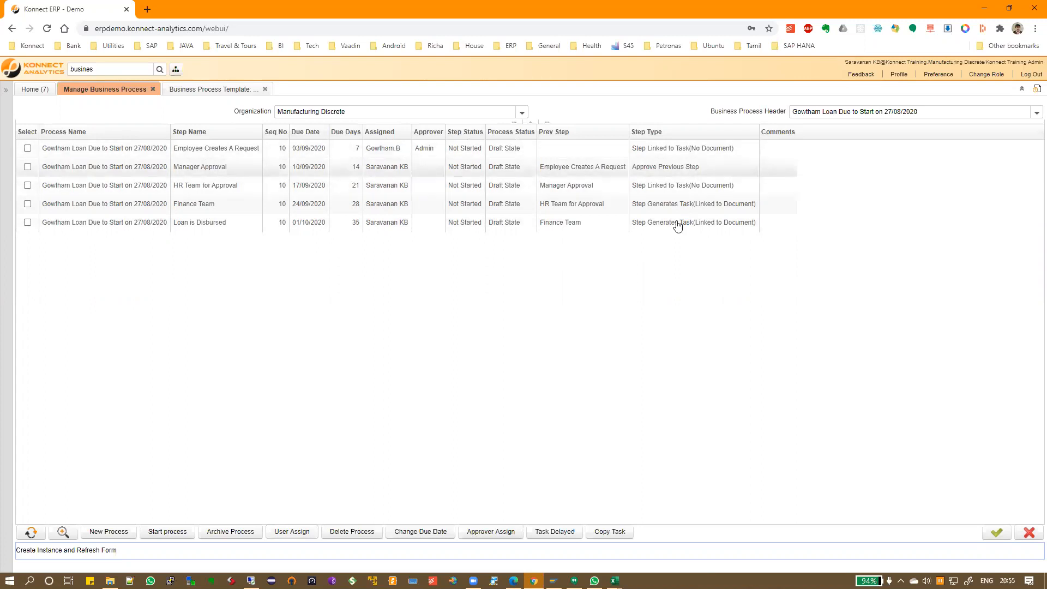
left_click(427, 154)
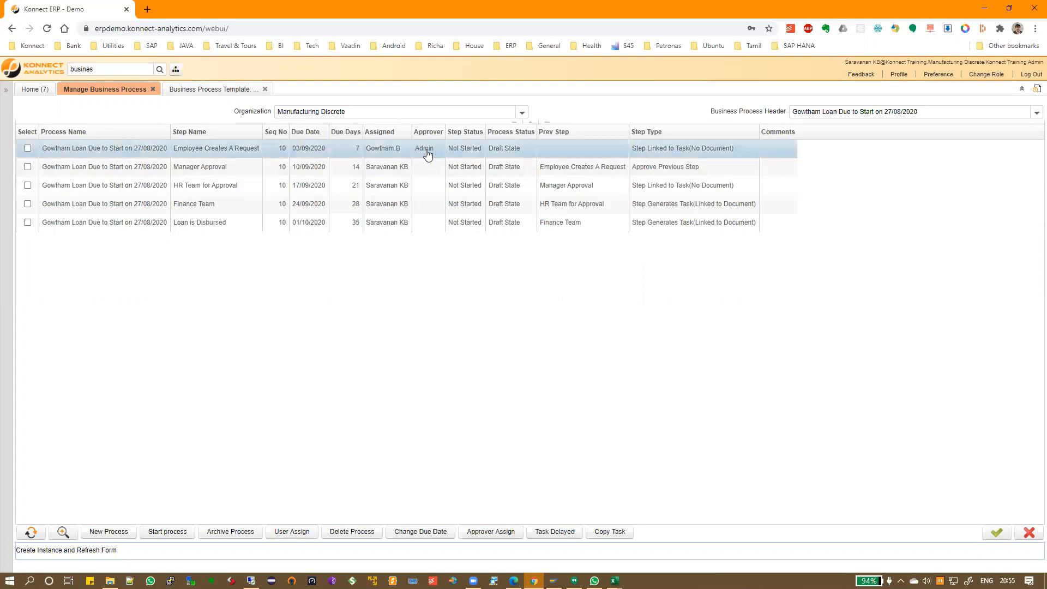
left_click(27, 148)
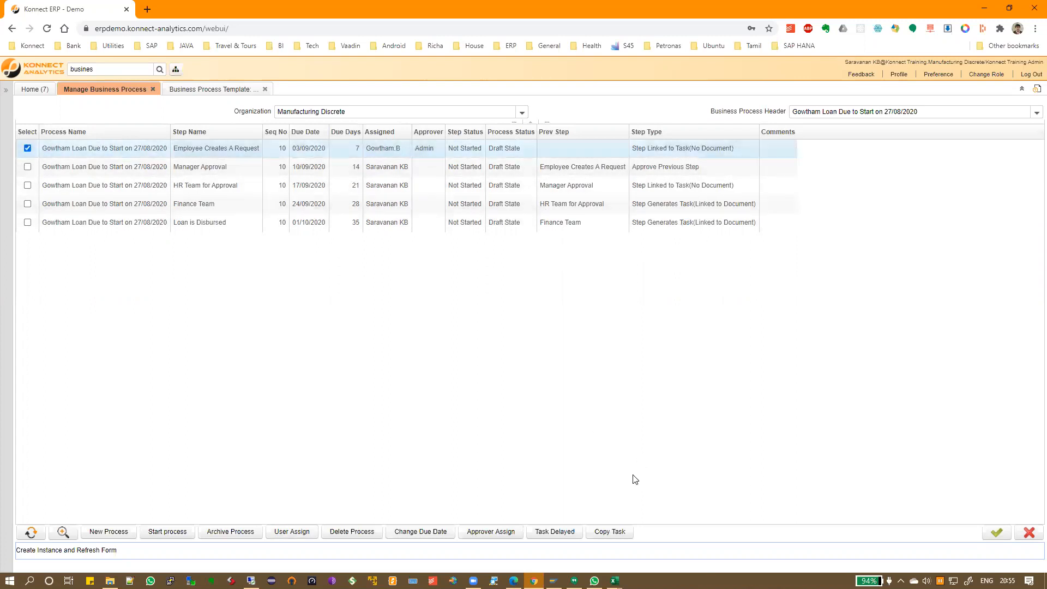
left_click(490, 534)
type("Sara")
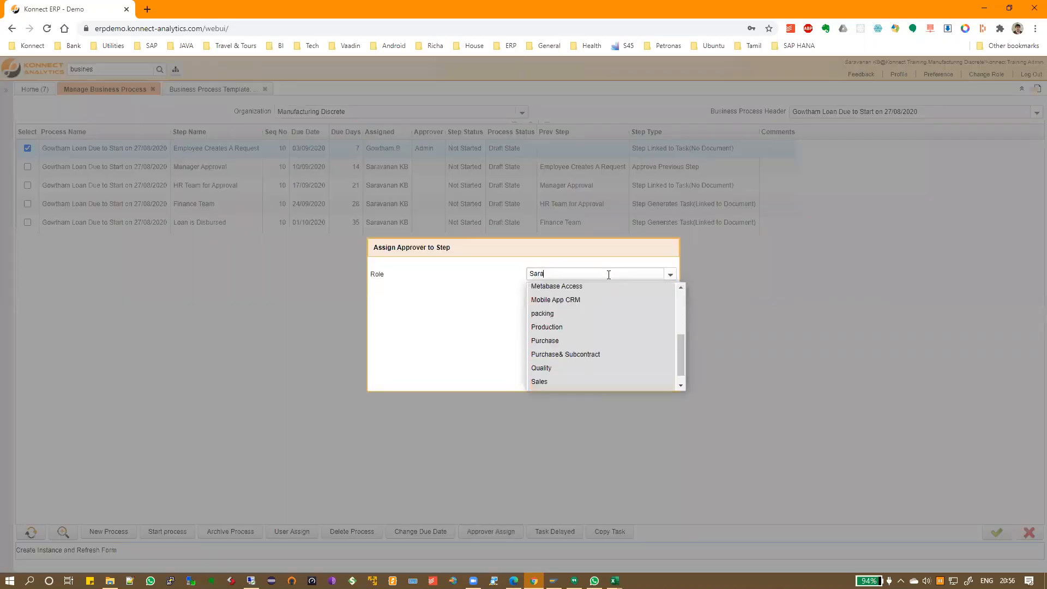
left_click_drag(681, 346, 677, 287)
left_click(654, 247)
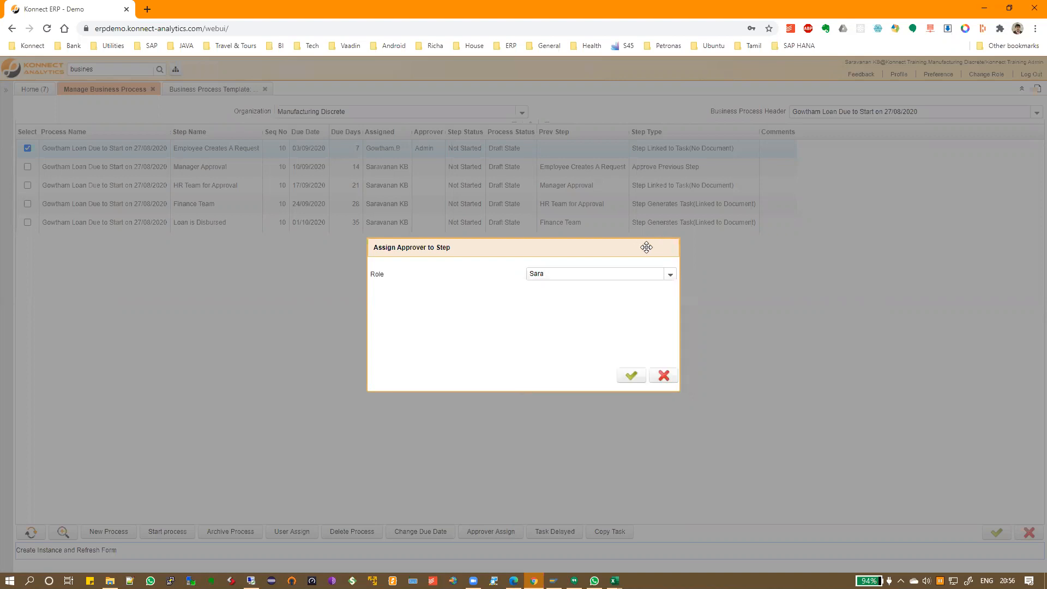
left_click(671, 384)
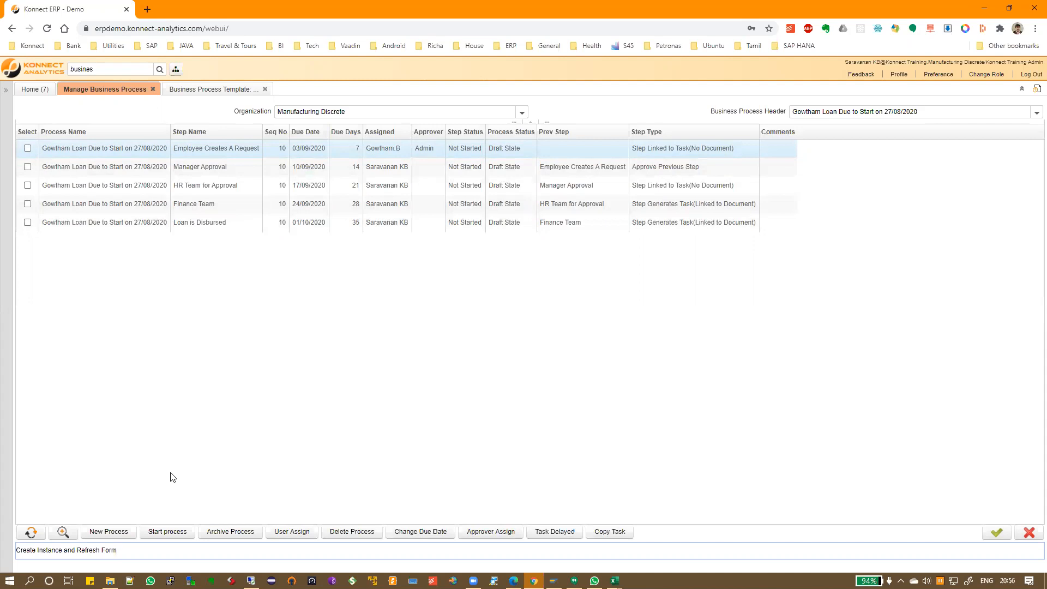
Start the loan process so Employee Creates A Request goes In Progress
left_click(160, 533)
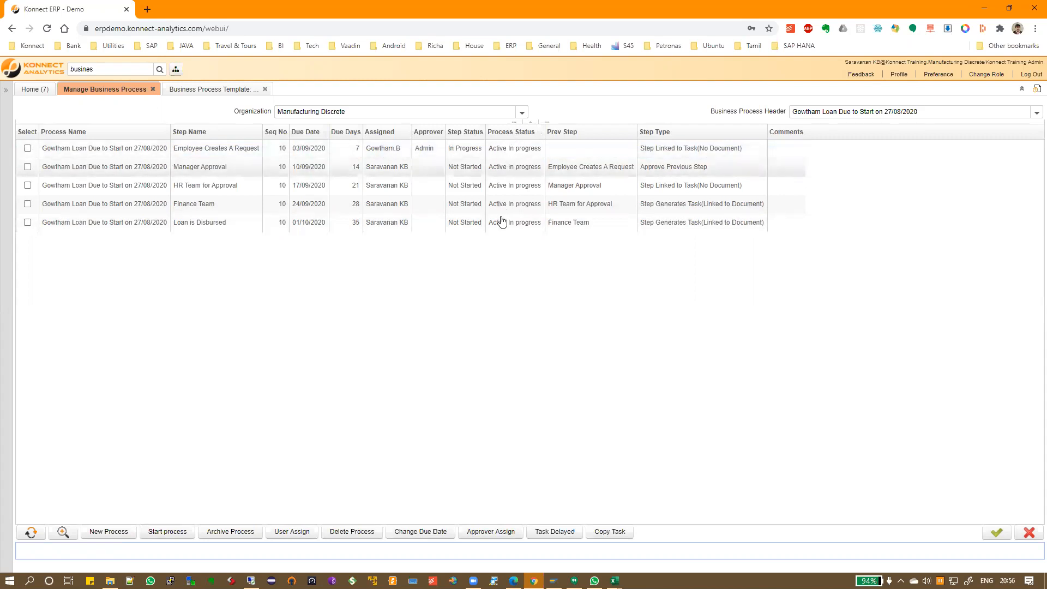
left_click(461, 154)
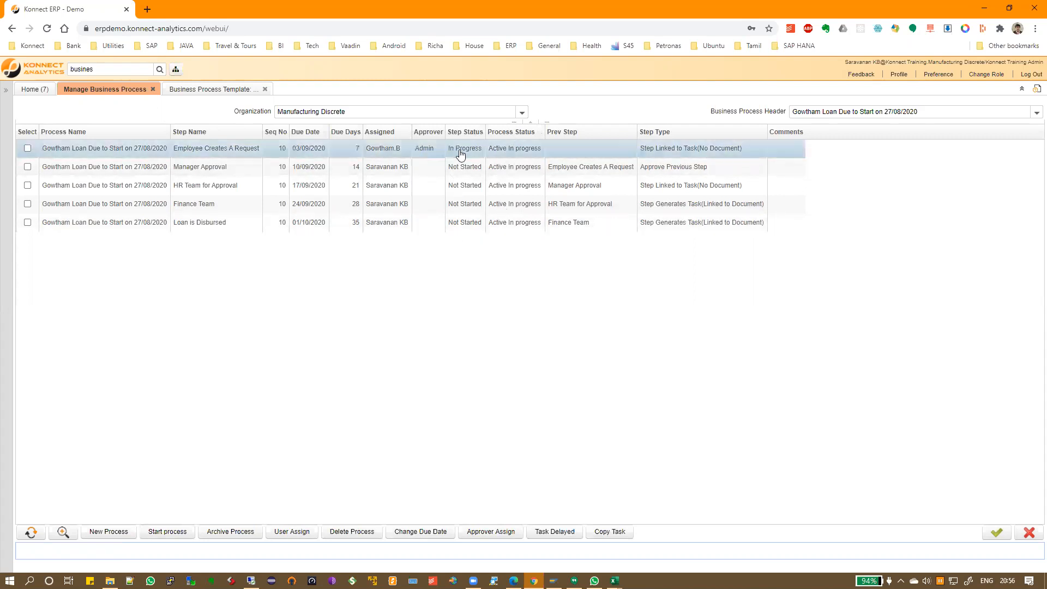
left_click(264, 90)
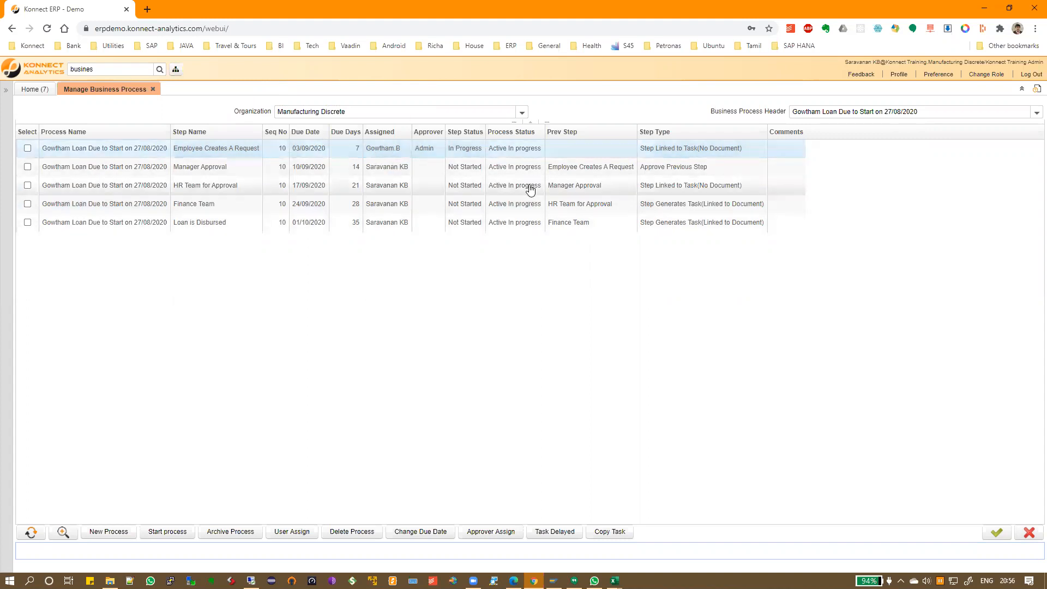
Open the Kanban Board via 'kan' for Task Management, showing four Not Started loan cards
double_click(115, 69)
type("kan")
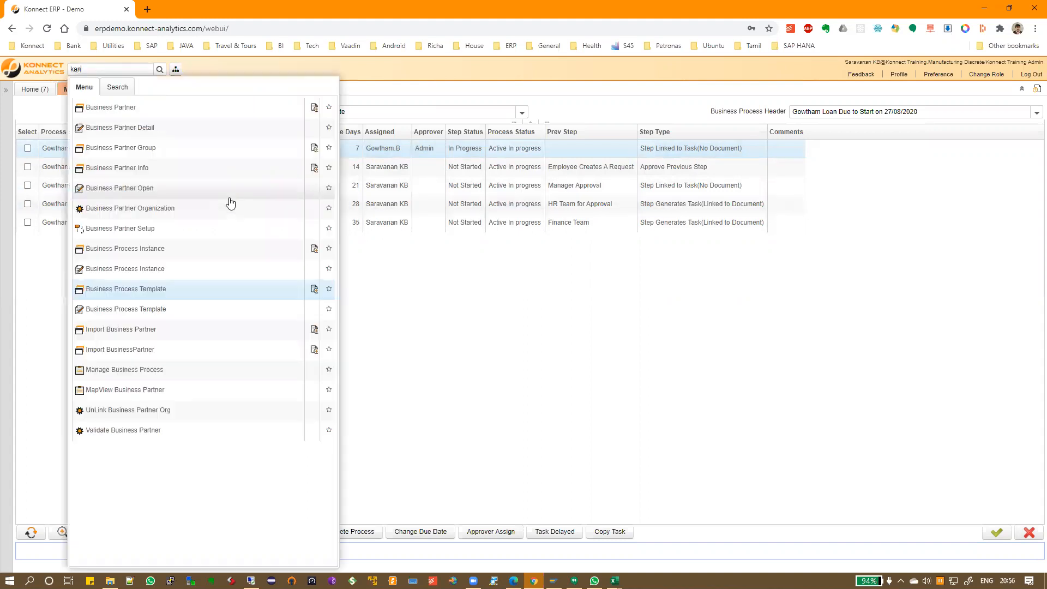
left_click(112, 107)
left_click(90, 118)
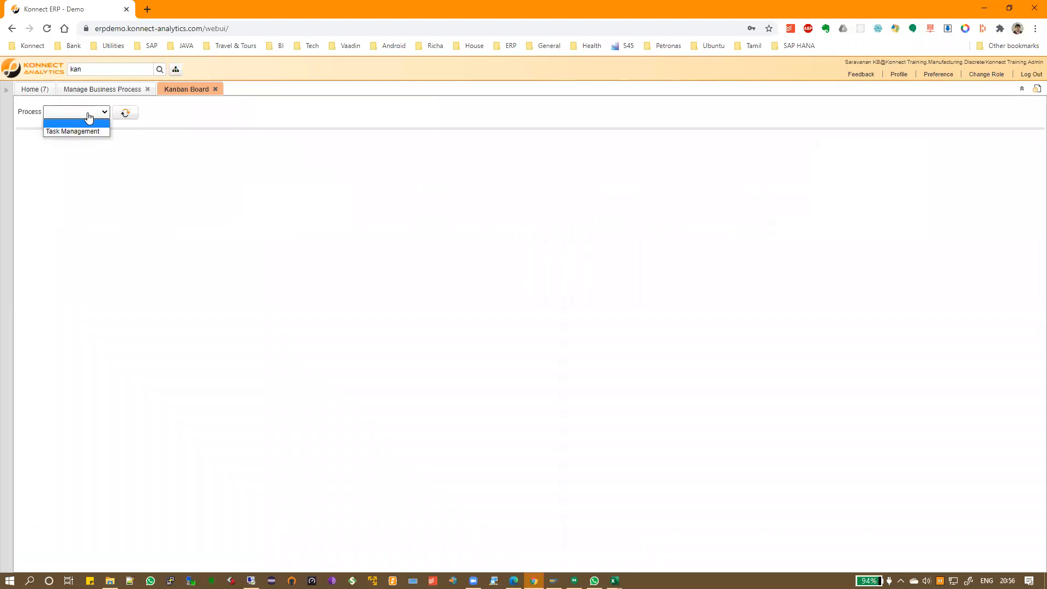
left_click(82, 131)
left_click(128, 113)
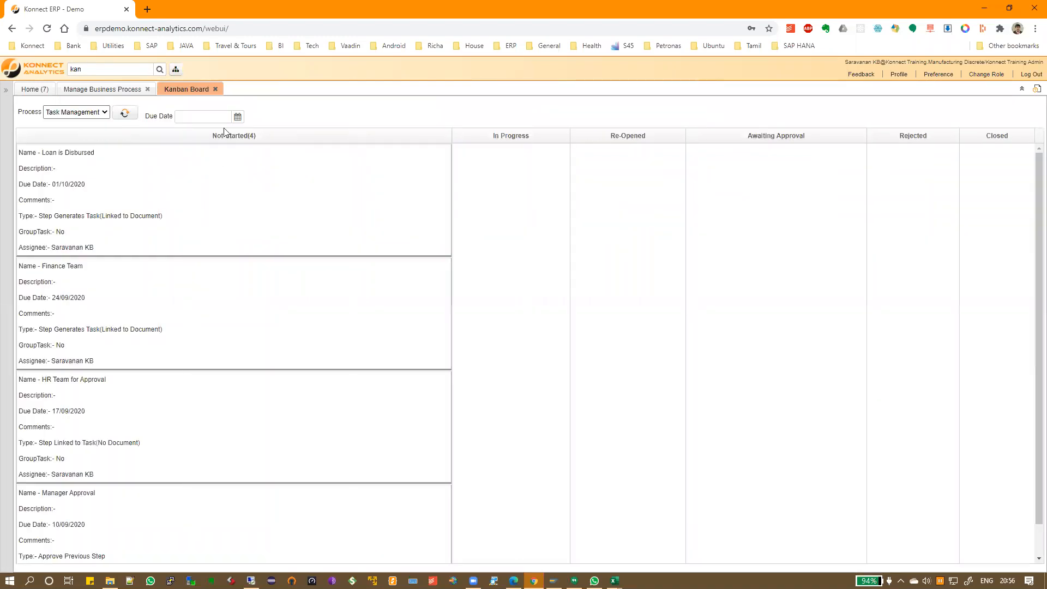
scroll(320, 323, "down", 1)
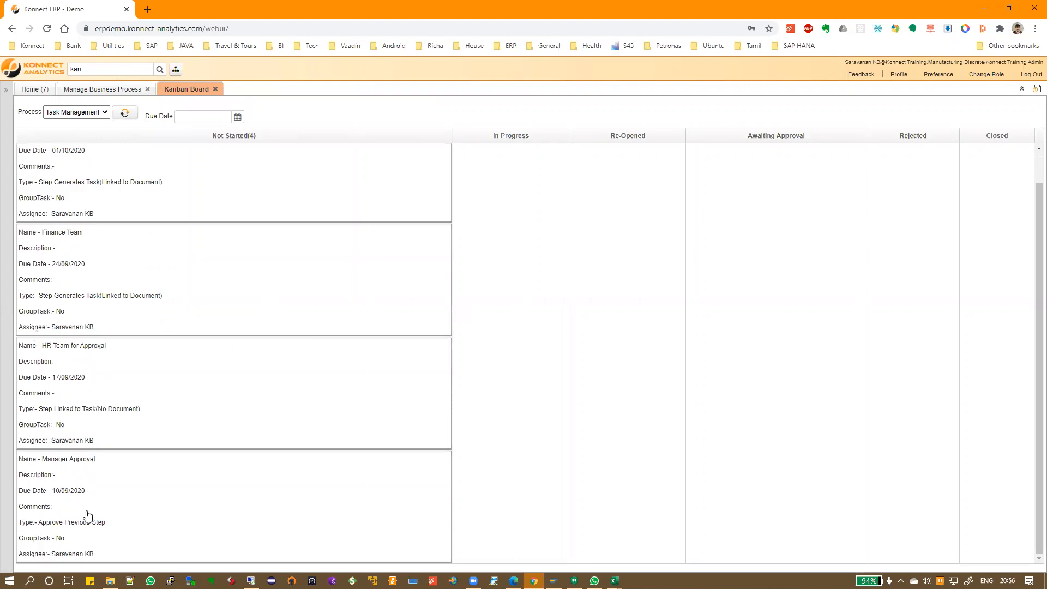
scroll(126, 385, "up", 1)
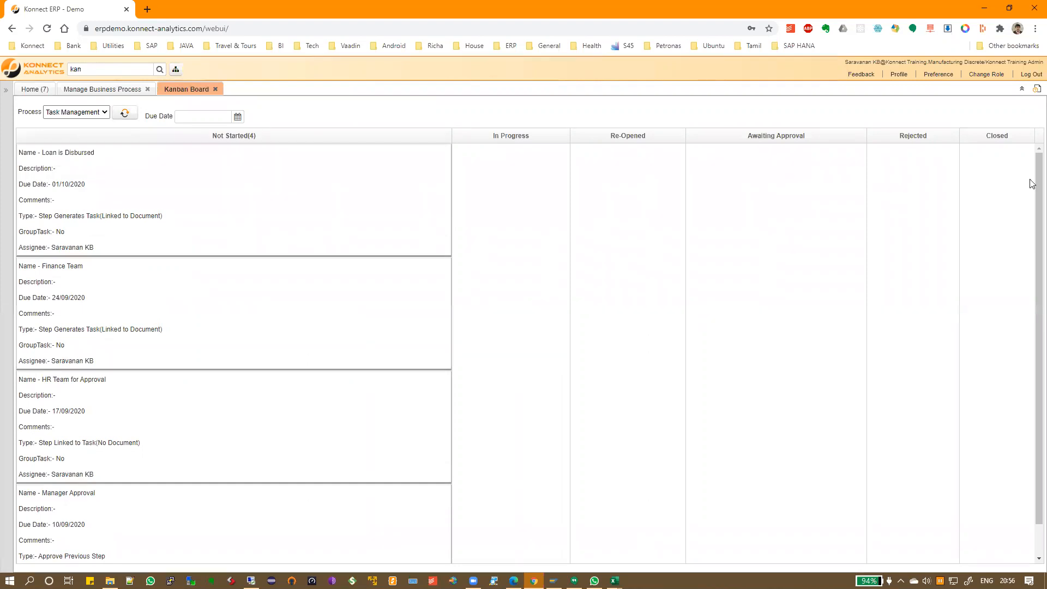
scroll(774, 367, "down", 1)
left_click(101, 90)
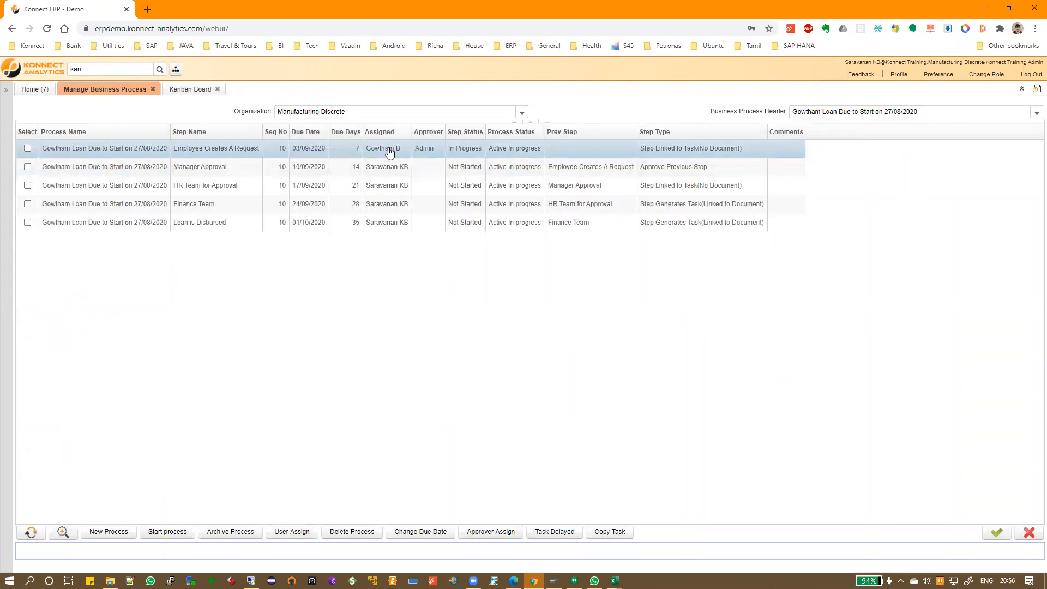
left_click(184, 90)
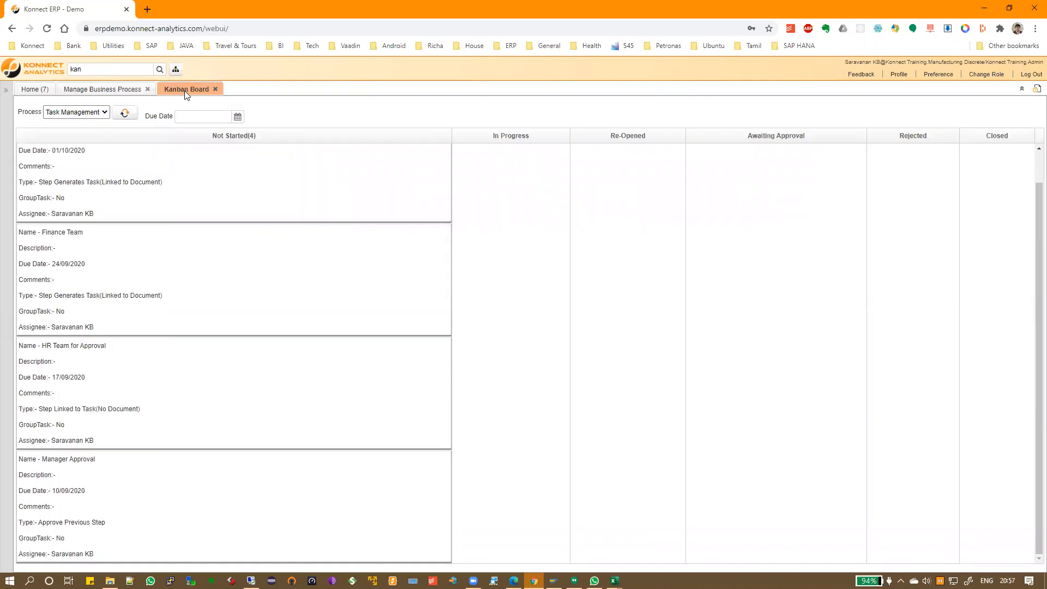
scroll(284, 360, "up", 1)
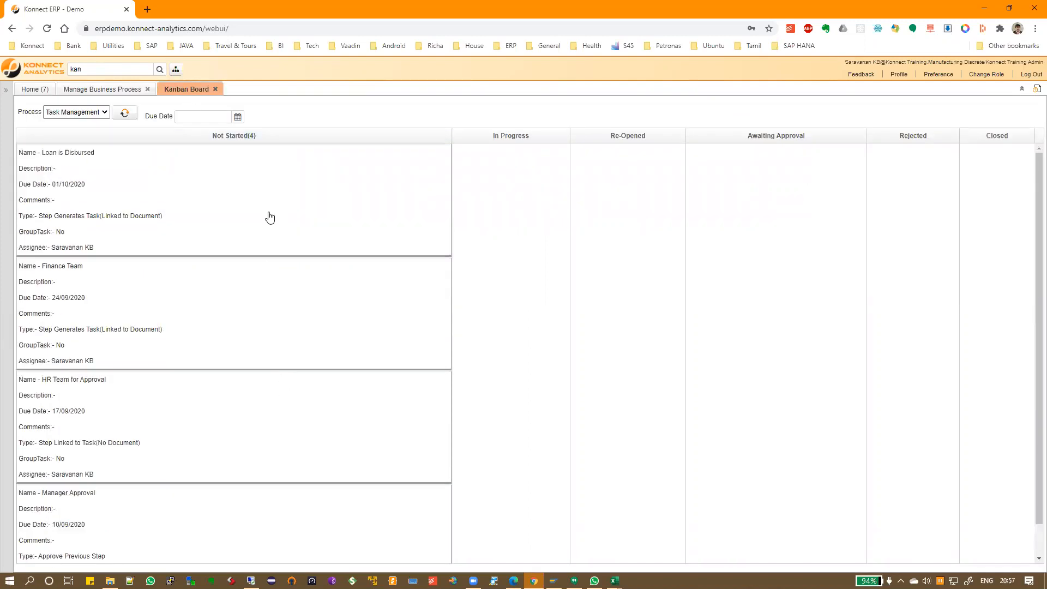
left_click_drag(166, 207, 470, 228)
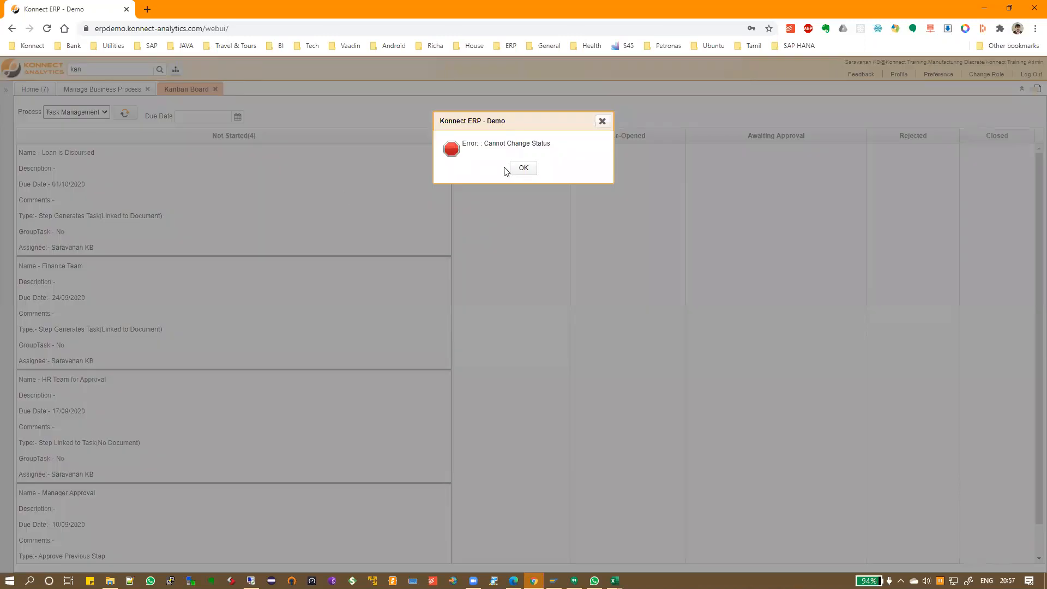
left_click(519, 168)
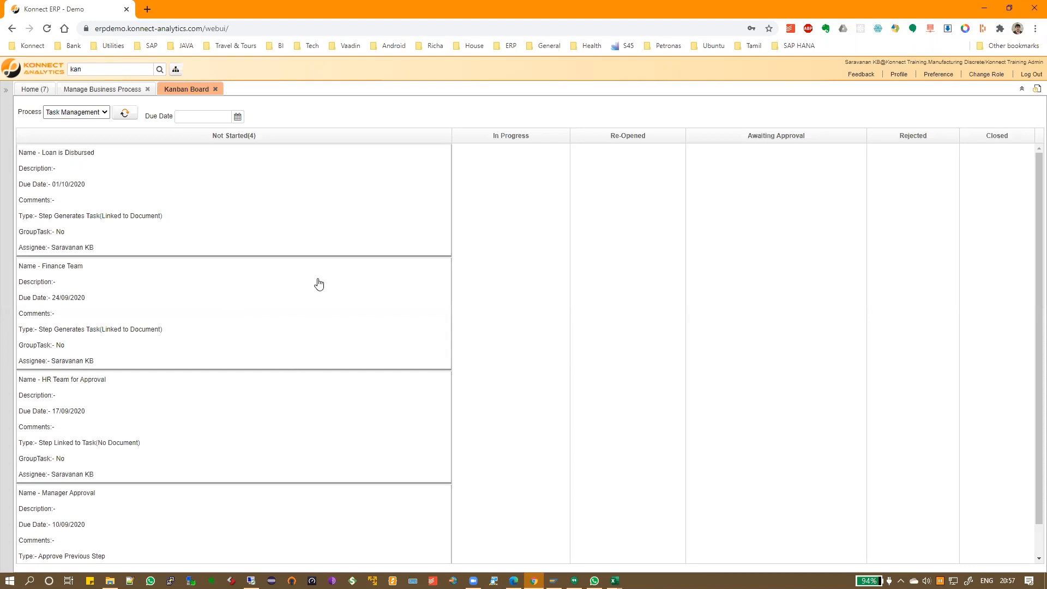
right_click(371, 220)
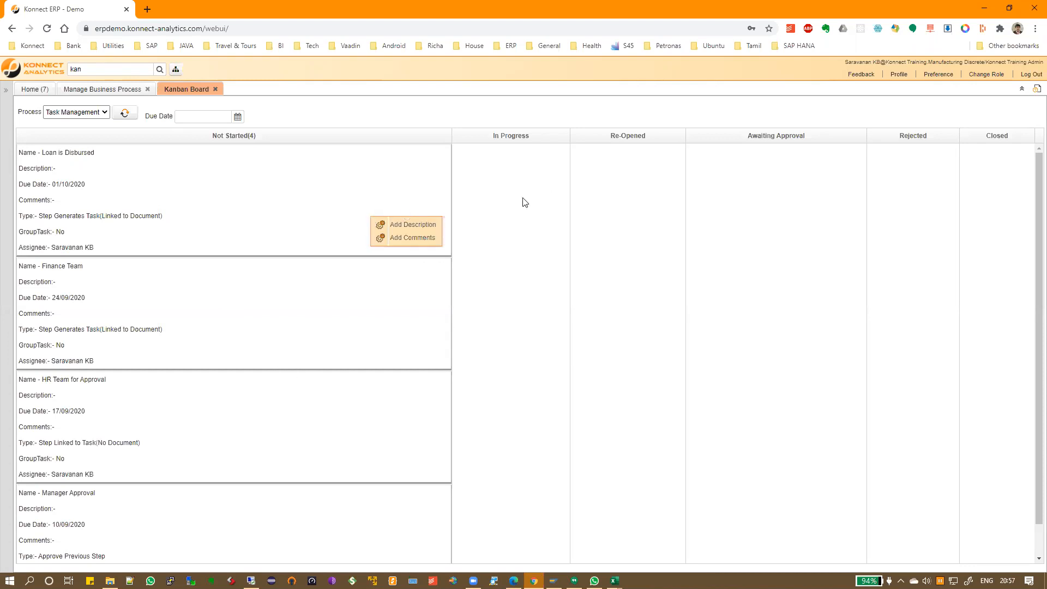
left_click(500, 220)
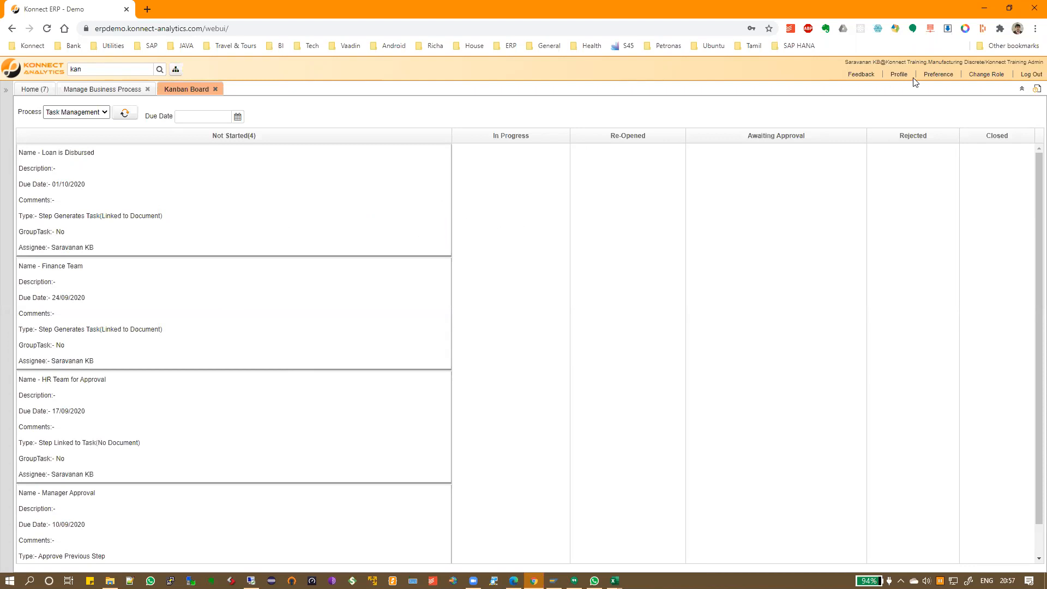
Log out and log back in with the user's e-mail and password
left_click(1030, 74)
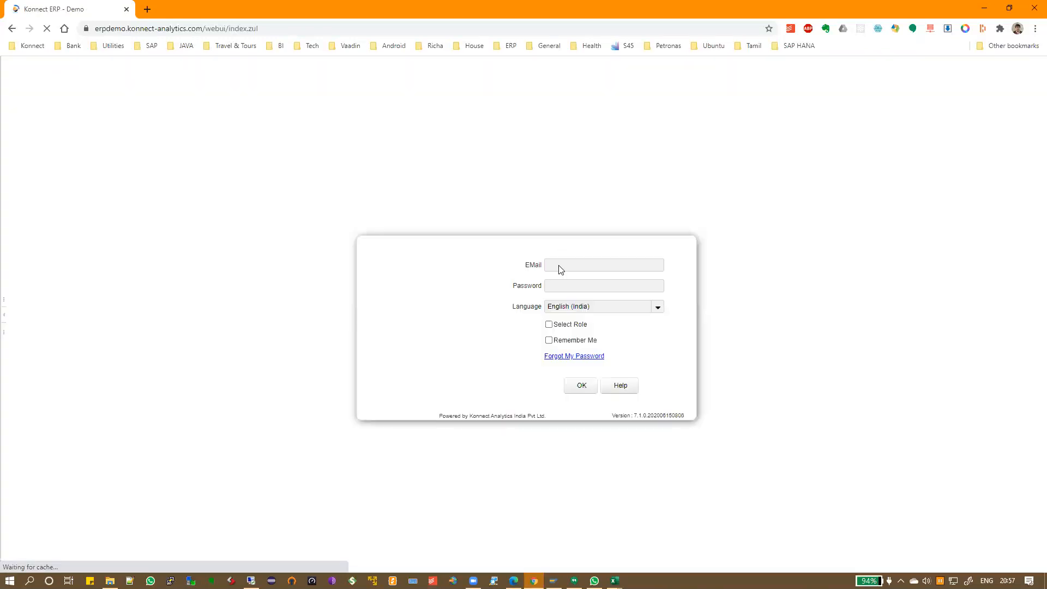
double_click(572, 265)
type("gowtham.b")
key("Tab")
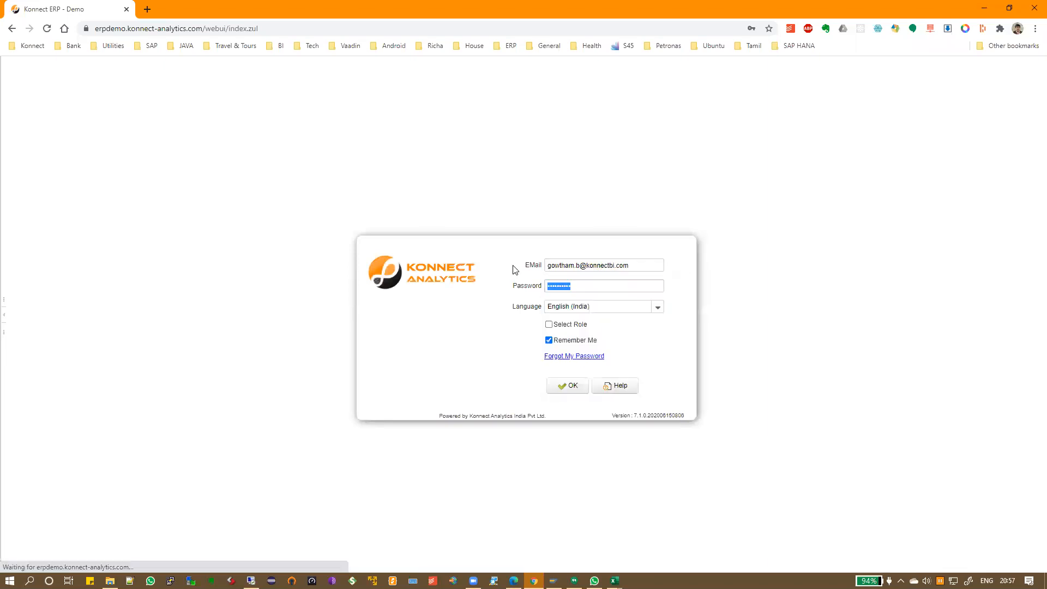
type("***")
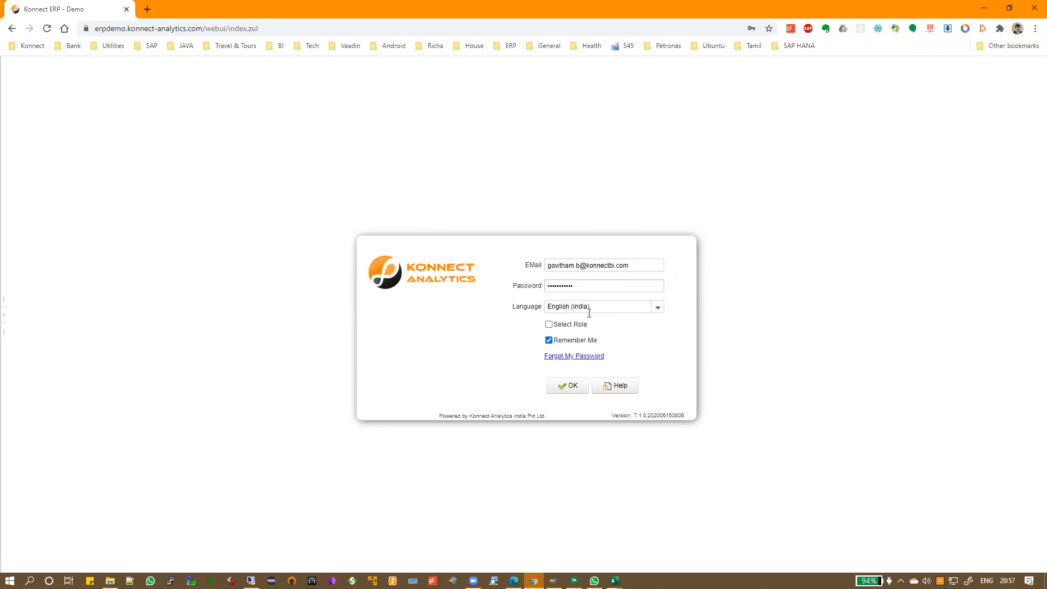
Choose Select Role and enter the system under the Konnect Training Admin role
left_click(548, 324)
left_click(568, 386)
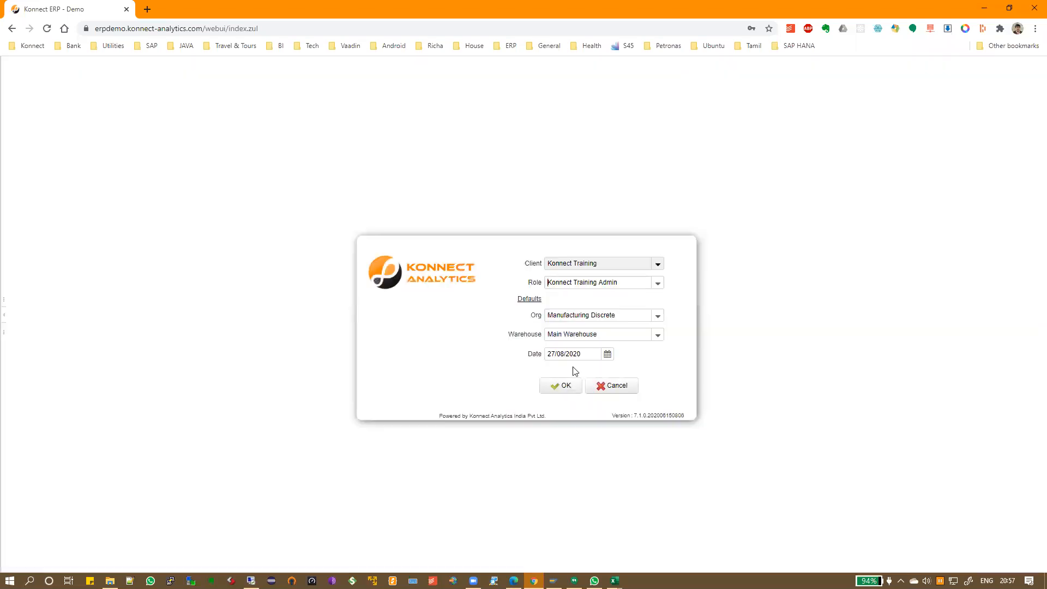
left_click(658, 285)
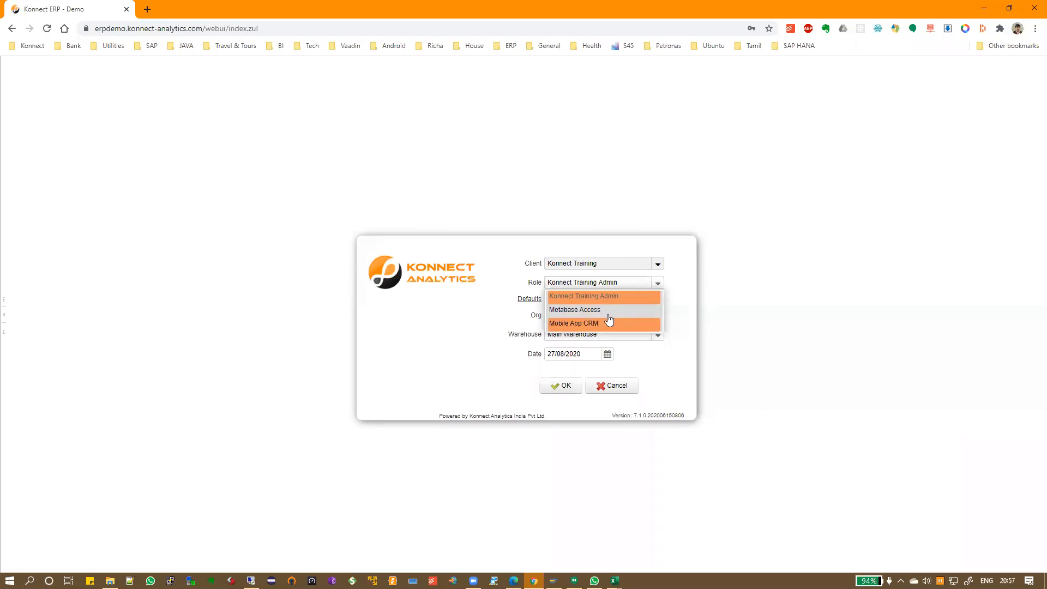
left_click(597, 296)
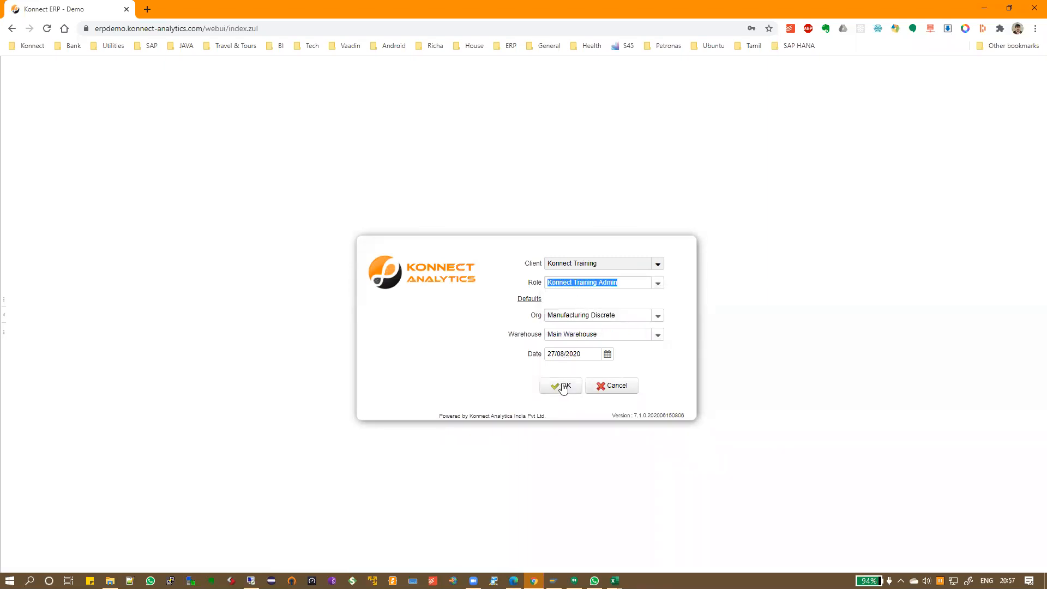
left_click(562, 385)
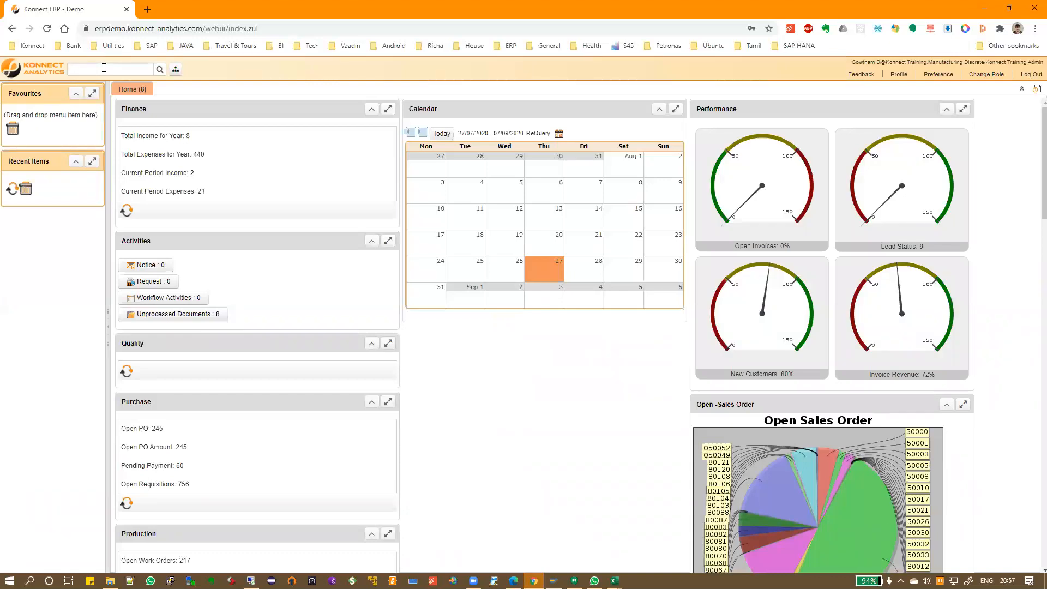
Open the Kanban Board via 'kan' and load the Task Management process
type("kanb")
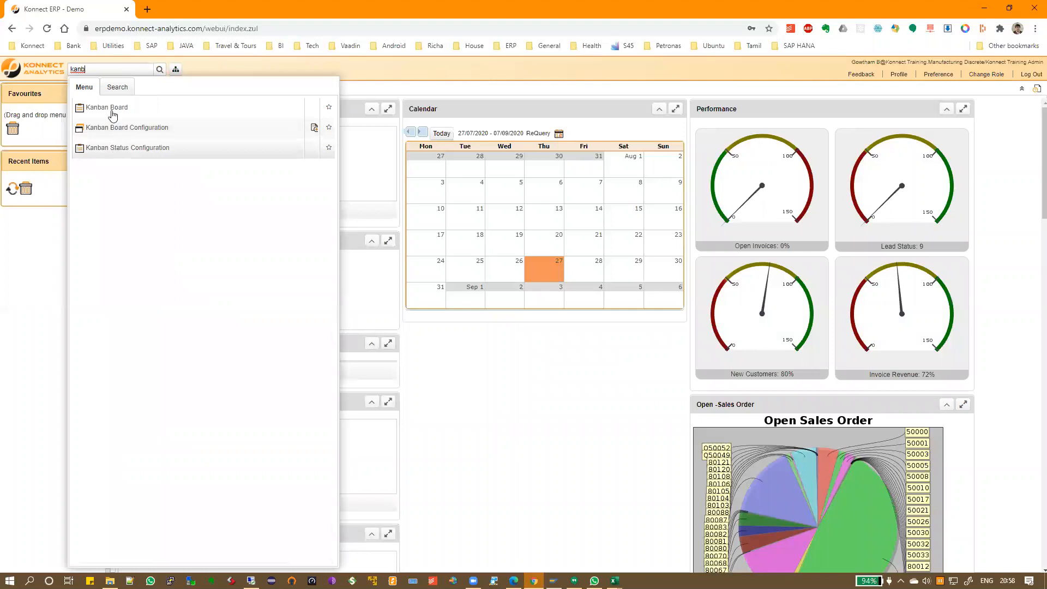
left_click(112, 107)
left_click(151, 113)
left_click(154, 133)
left_click(222, 114)
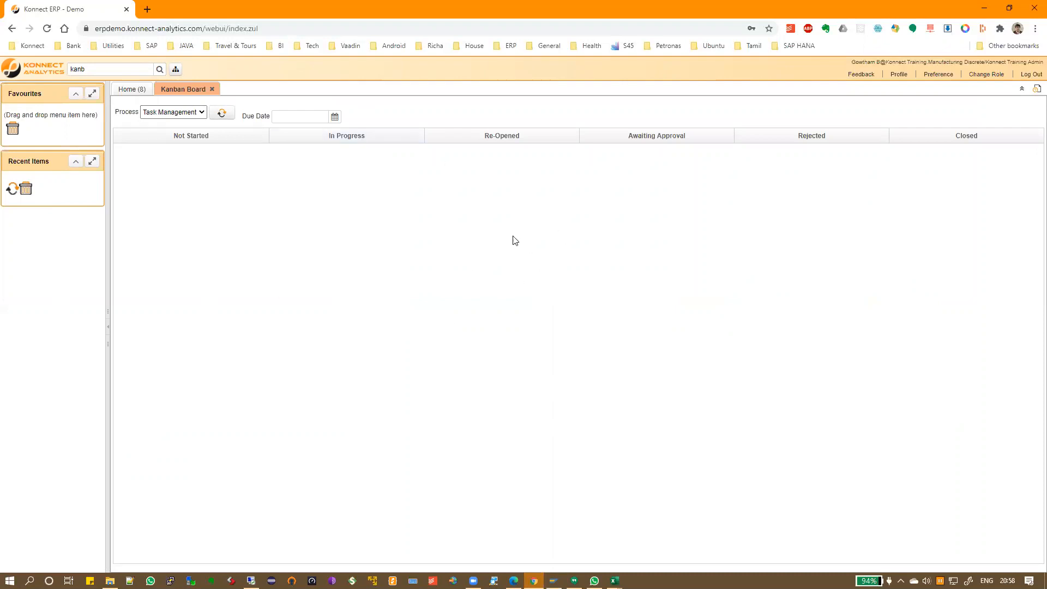
Set the board's due date to 11/09/2020 and refresh it, showing no tasks
left_click(334, 117)
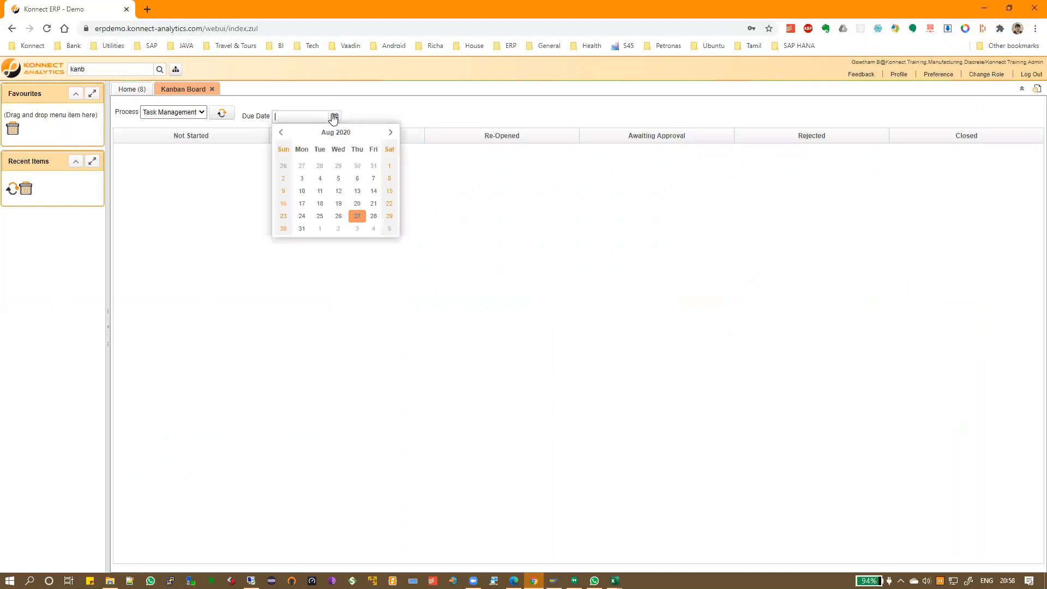
left_click(357, 228)
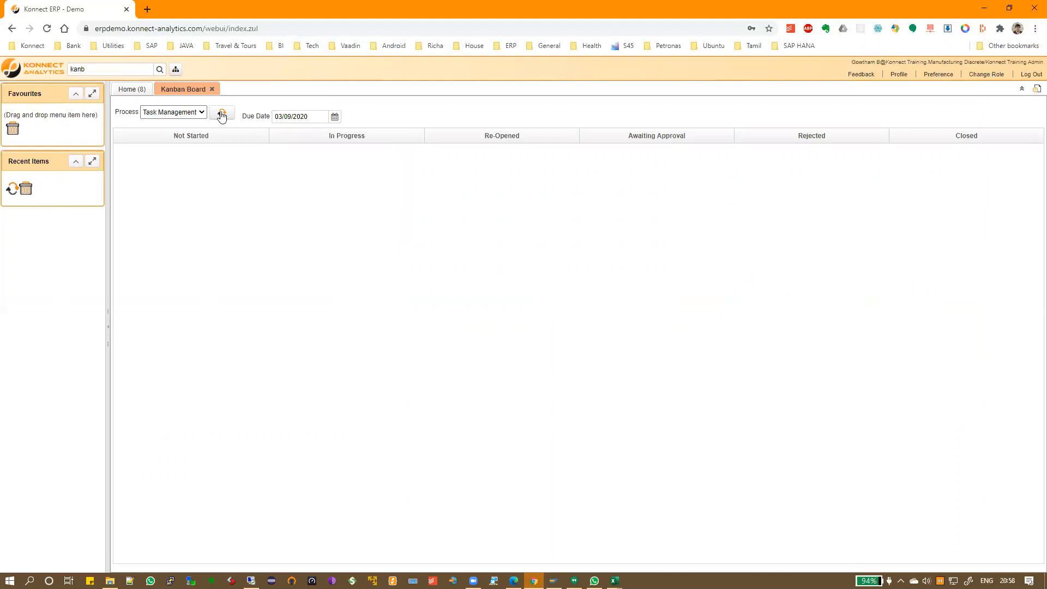
left_click(334, 117)
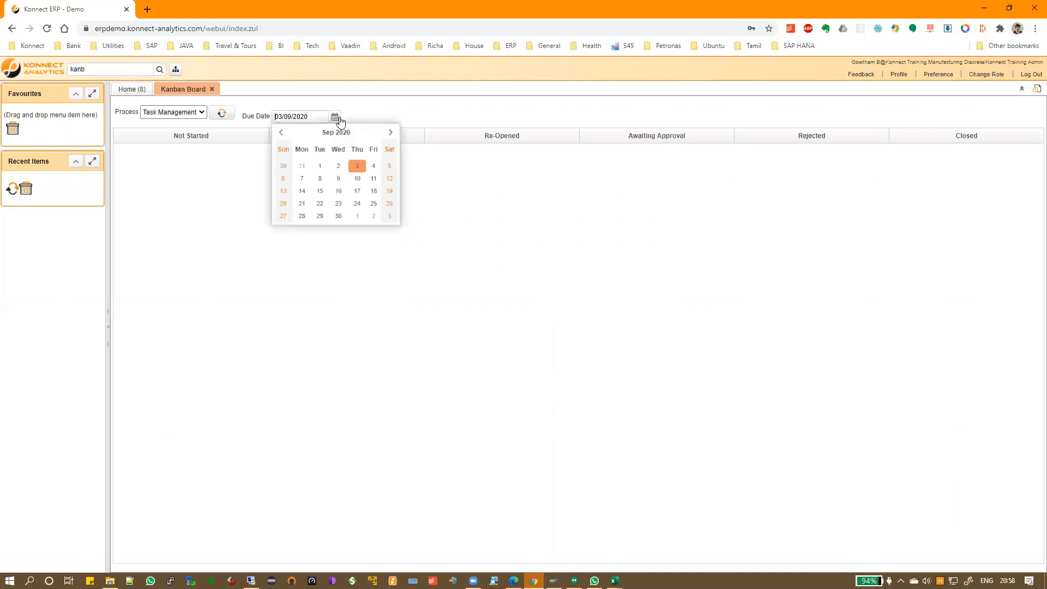
left_click(390, 133)
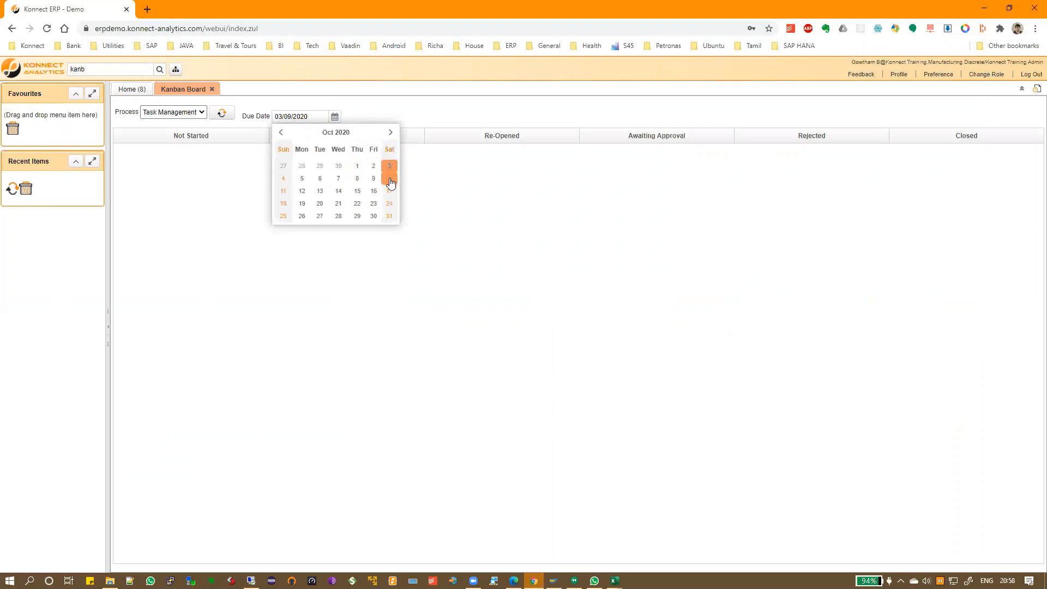
left_click(280, 132)
left_click(374, 178)
left_click(222, 113)
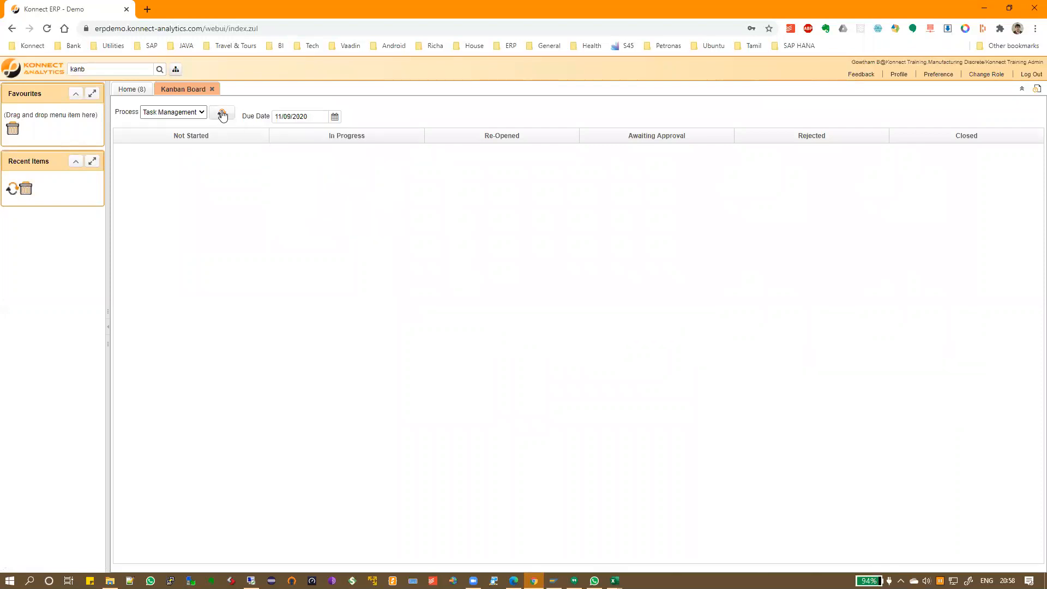
Change the session's role to Mobile App CRM
left_click(981, 74)
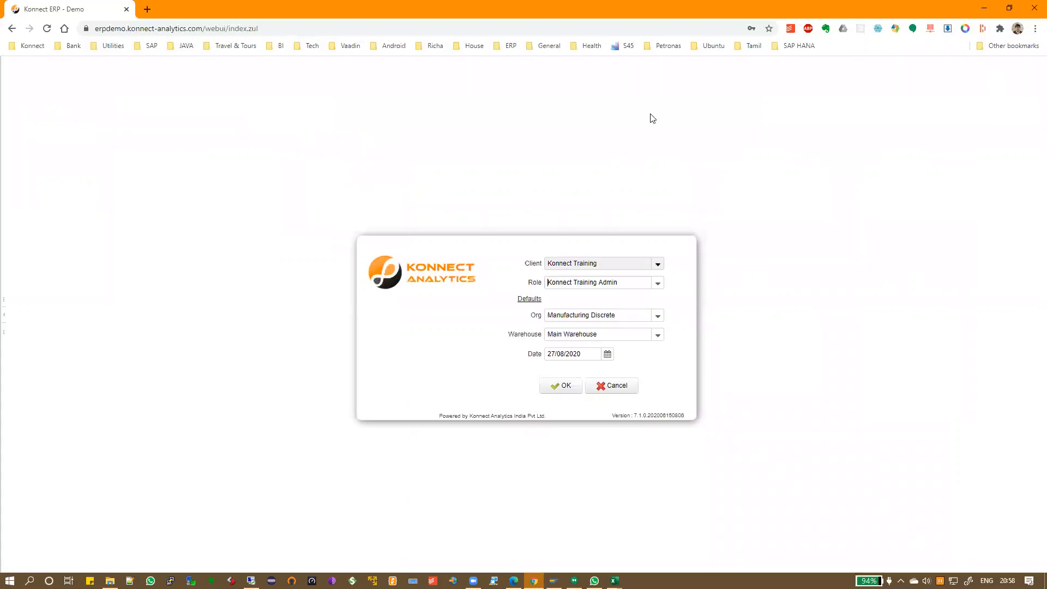
left_click(657, 284)
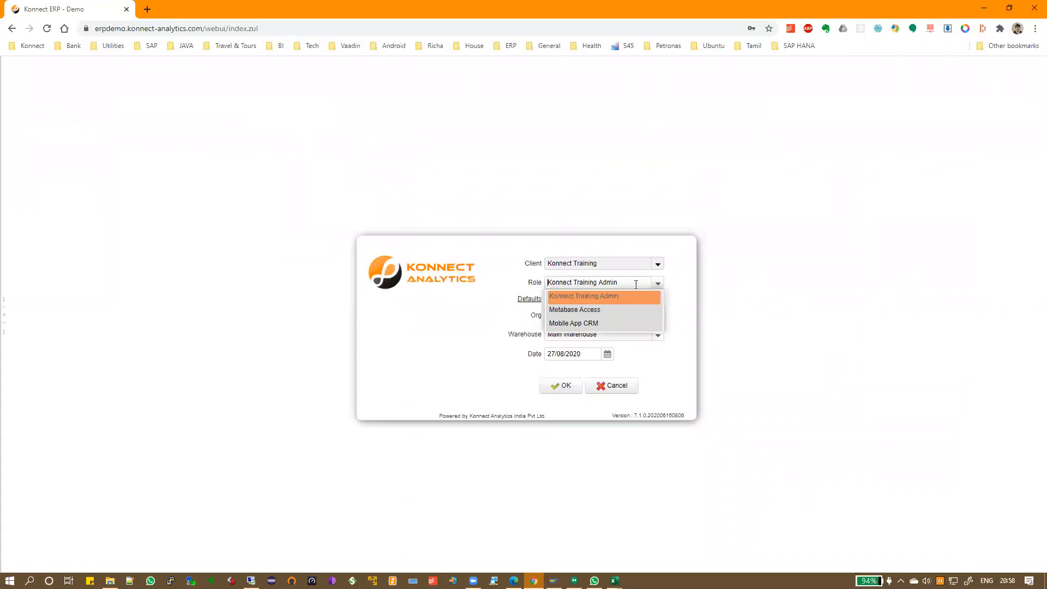
left_click(609, 322)
left_click(566, 386)
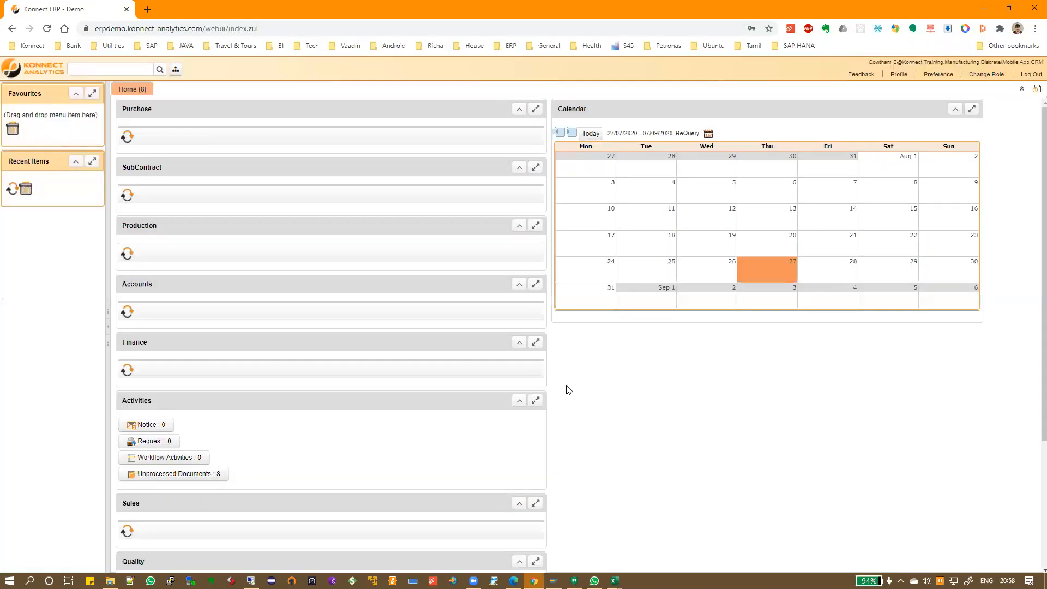
Search the menu for 'kan', then close the search results
left_click(100, 69)
type("kan")
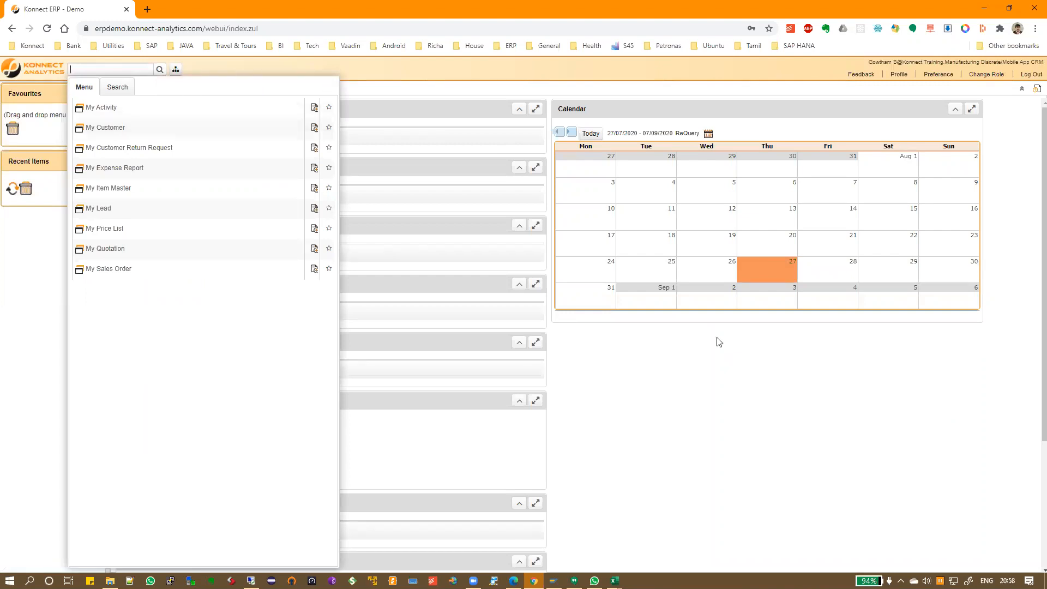
left_click(889, 377)
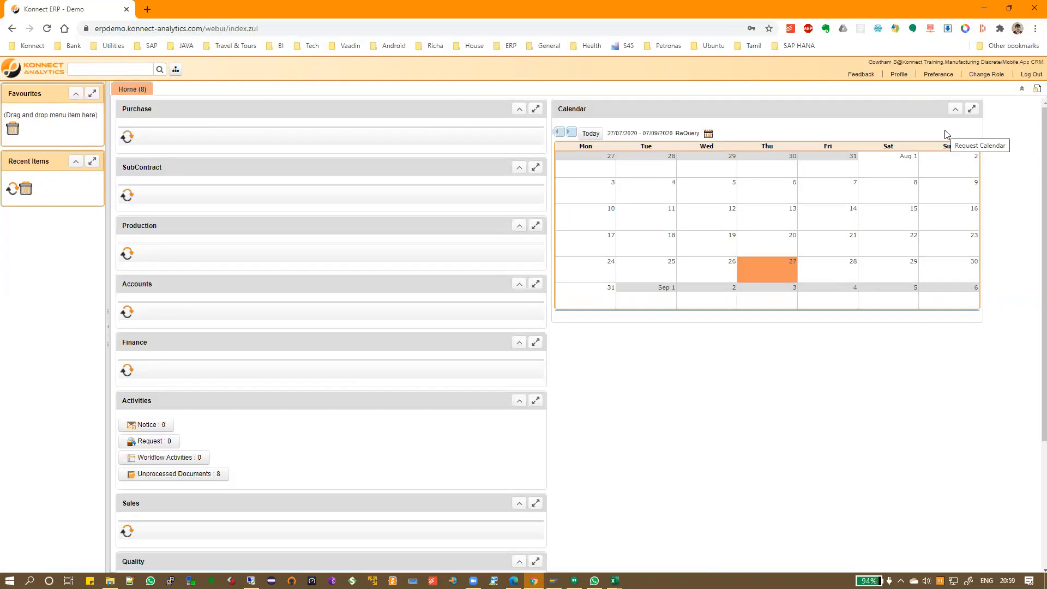
Log out and sign back in as the other saved user with the Konnect Training Admin role
left_click(1027, 75)
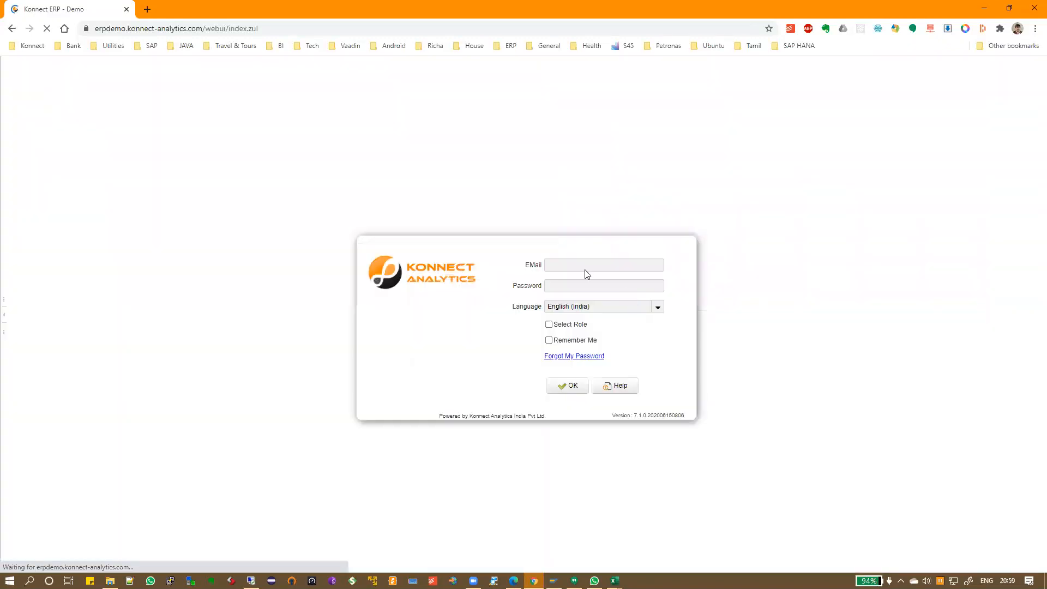
left_click_drag(580, 265, 511, 267)
left_click(570, 296)
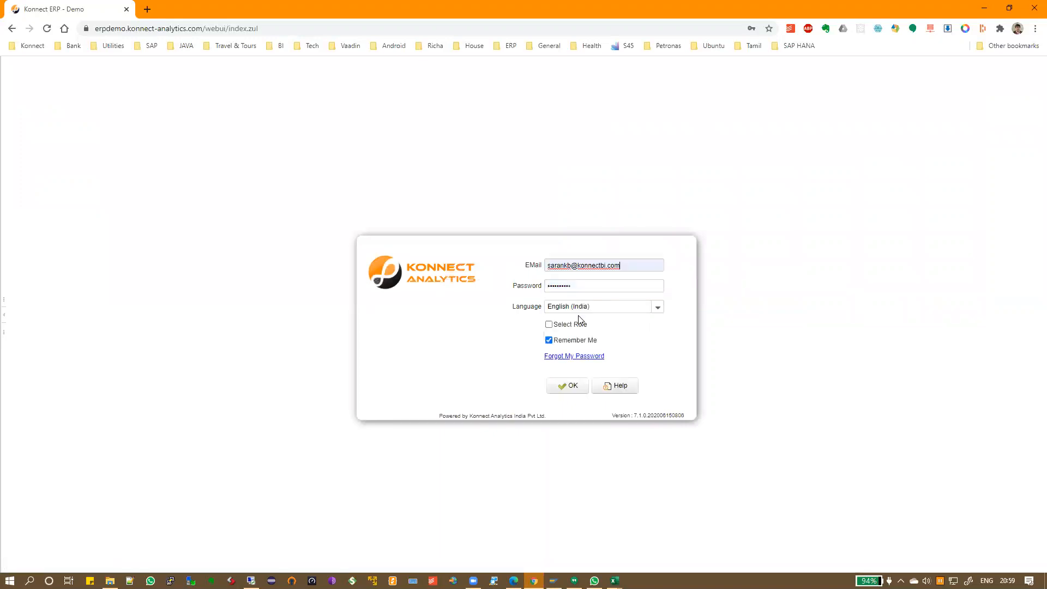
left_click(568, 388)
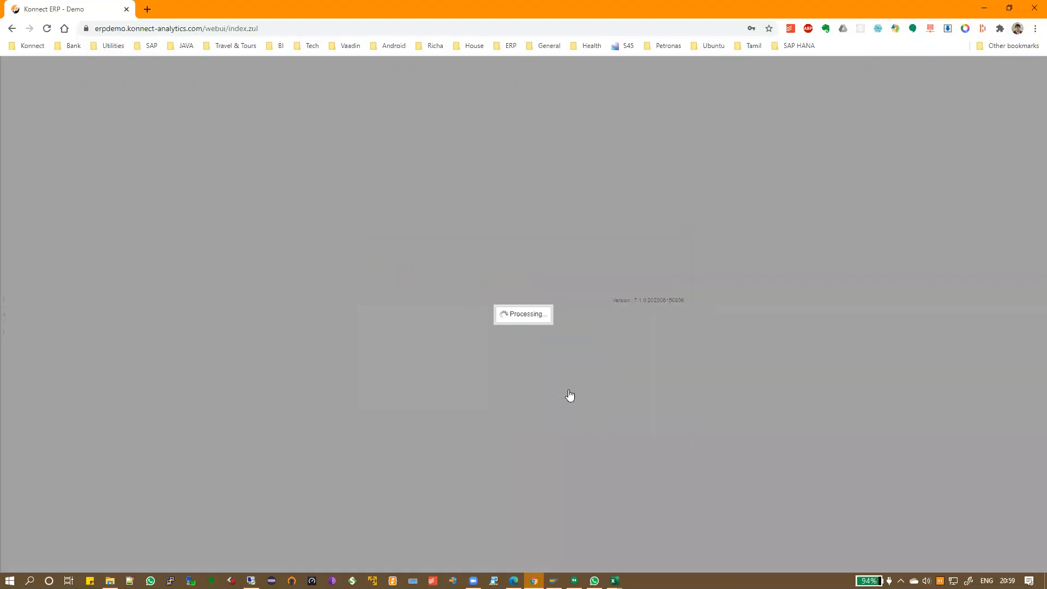
left_click(657, 284)
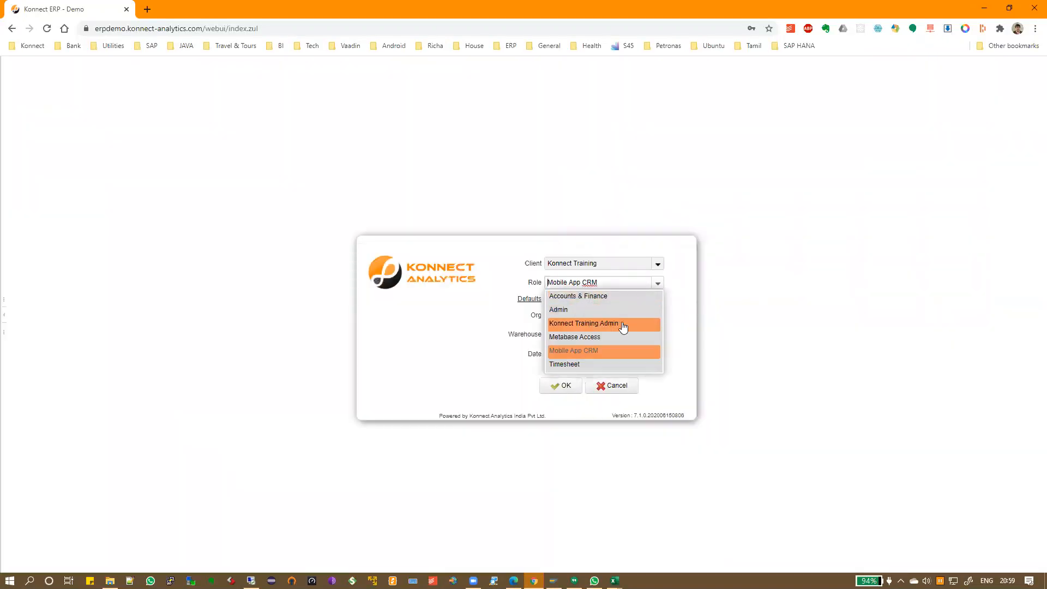
left_click(623, 326)
left_click(565, 386)
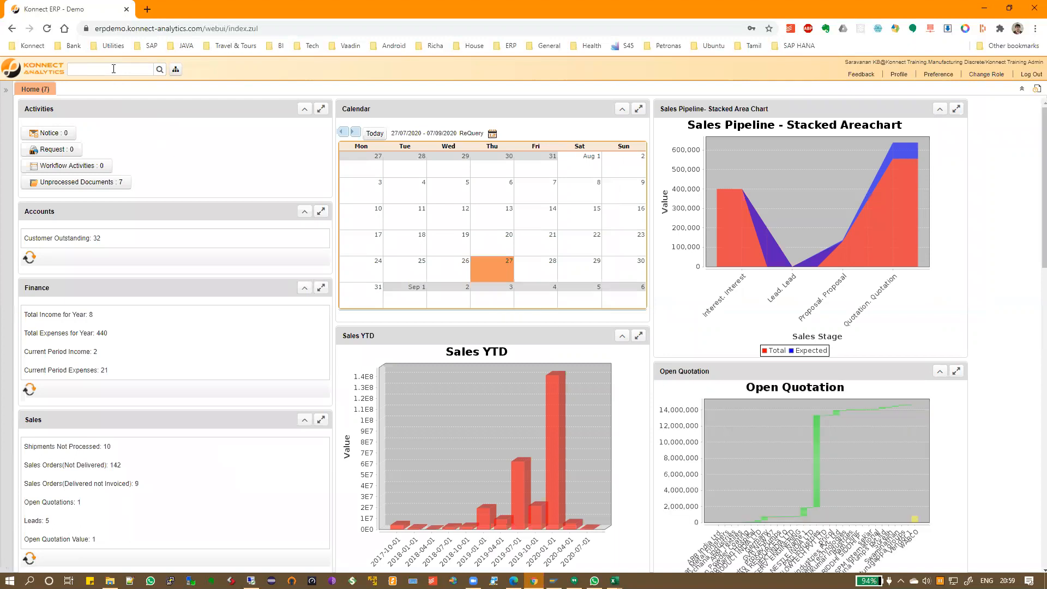
In Manage Business Process, load the loan process steps for the Manufacturing Discrete organization
type("kan")
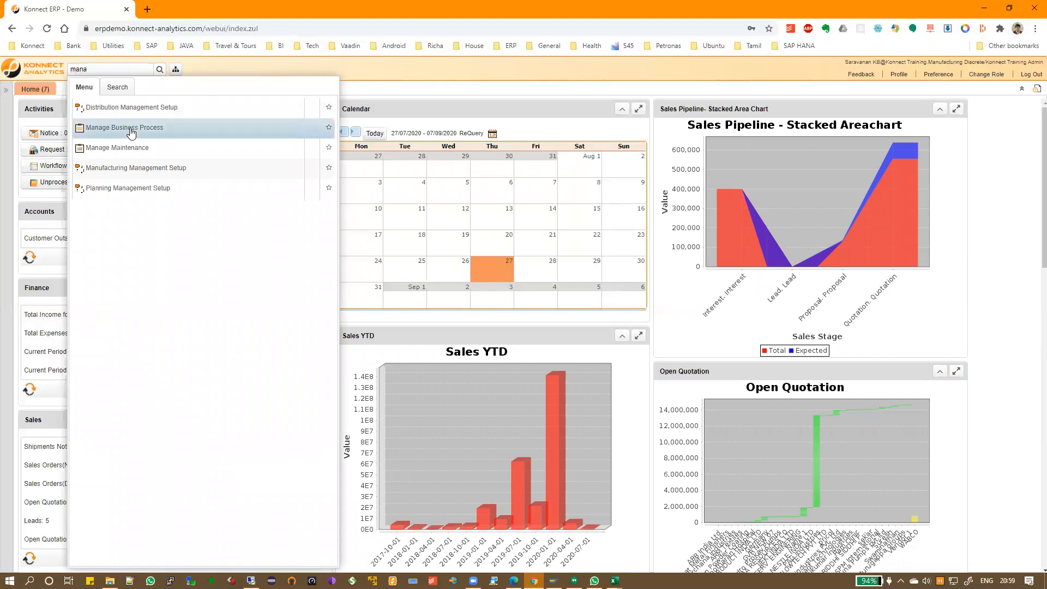
left_click(131, 128)
left_click(522, 112)
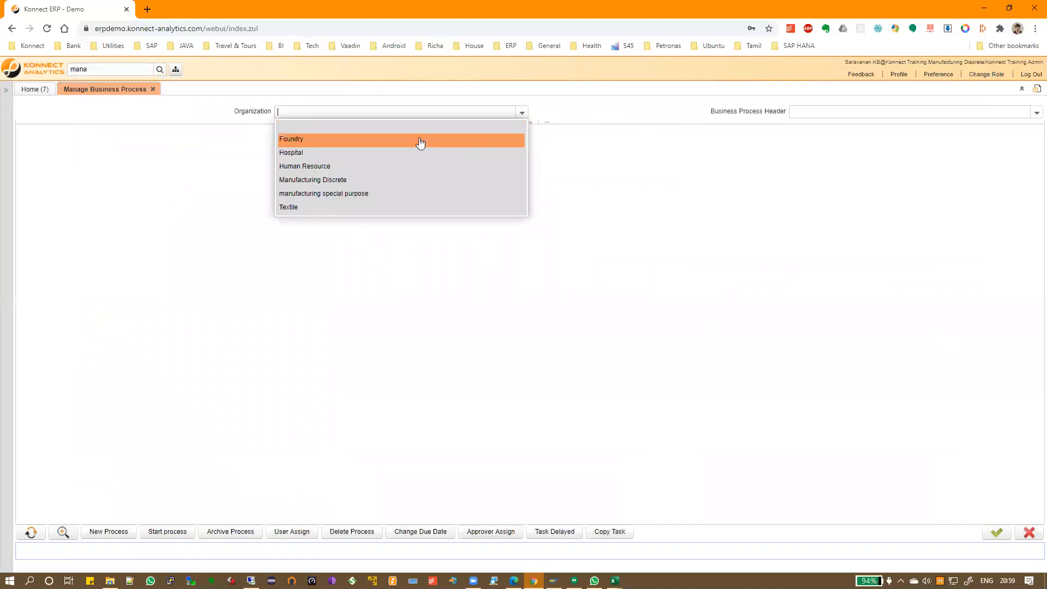
left_click(419, 180)
left_click(1036, 113)
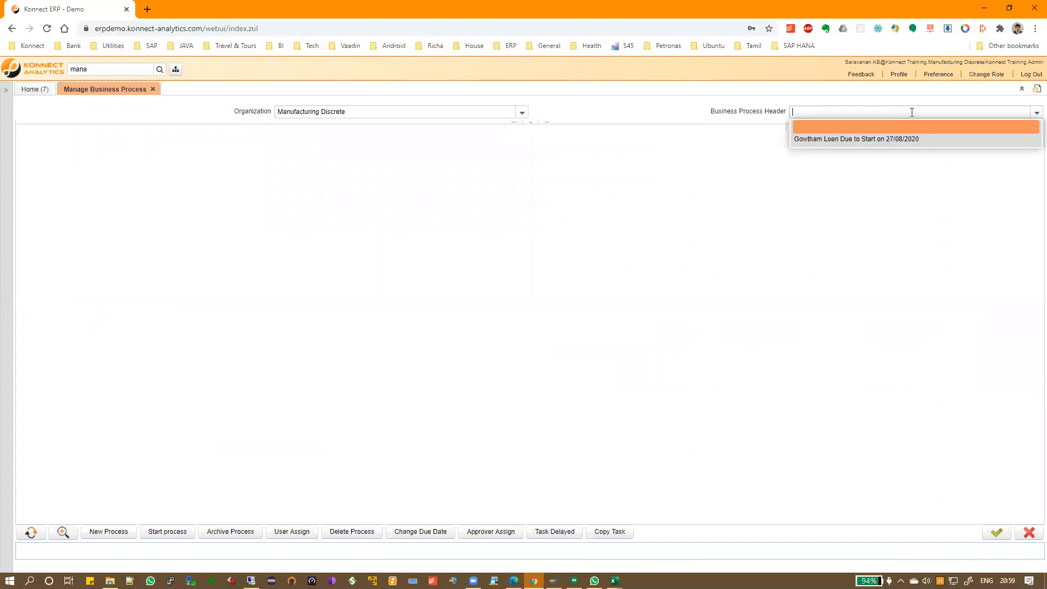
left_click(810, 139)
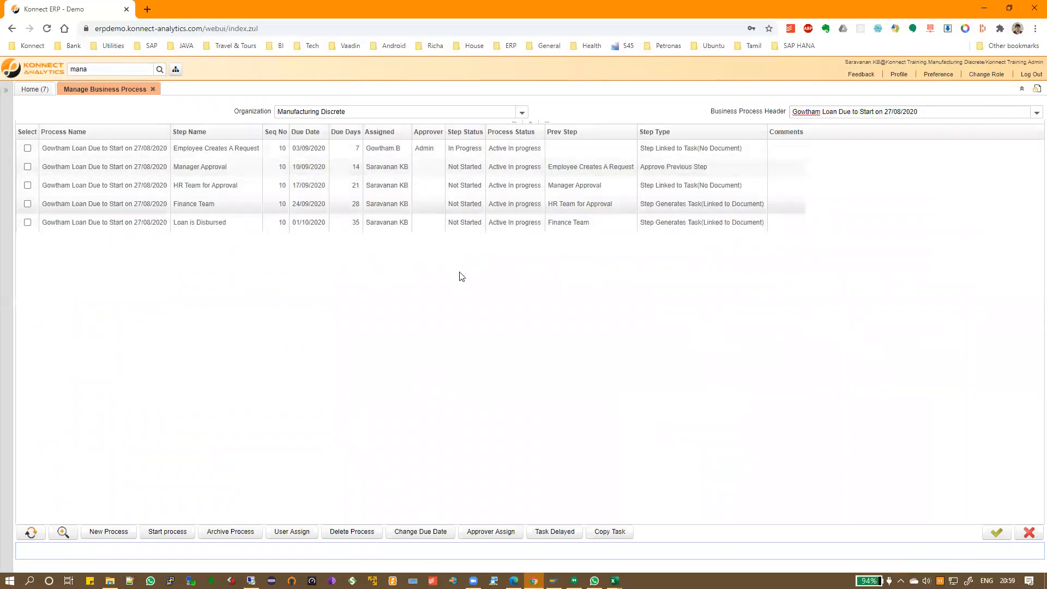
Assign a user to the loan process's Employee Creates A Request step
left_click(136, 154)
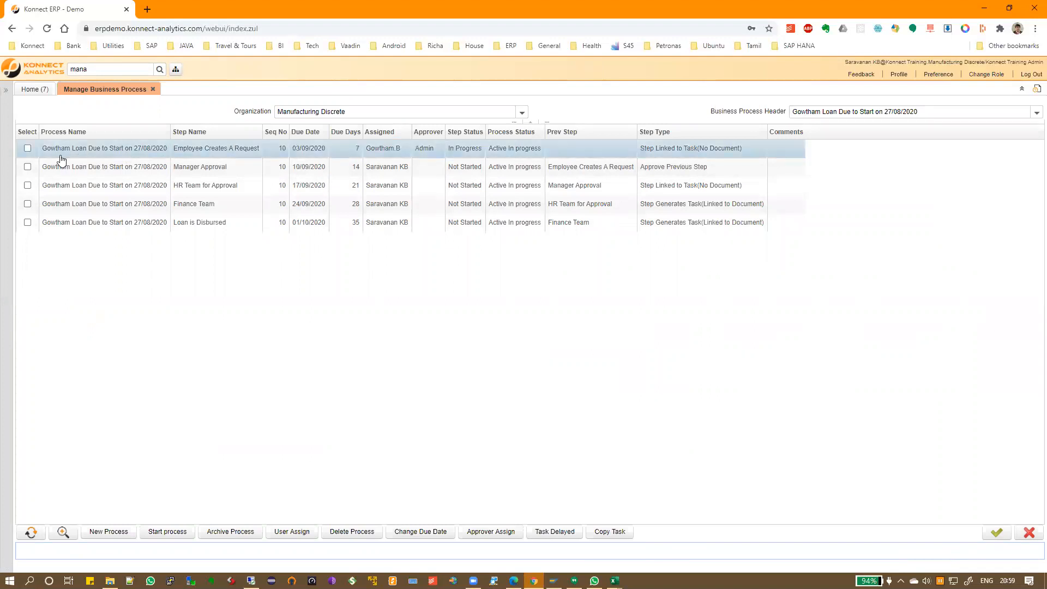
left_click(28, 148)
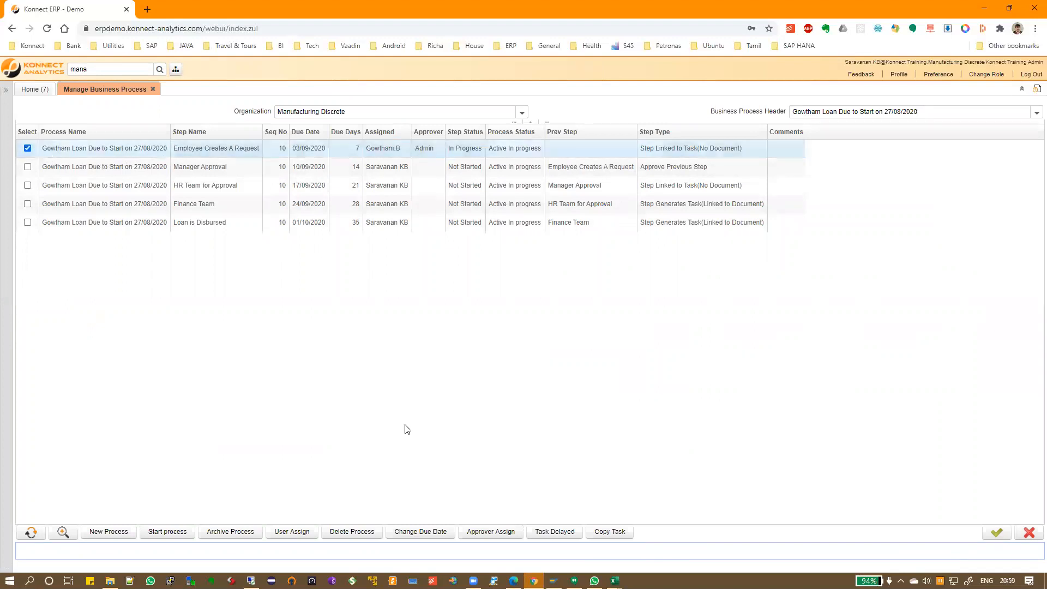
left_click(289, 533)
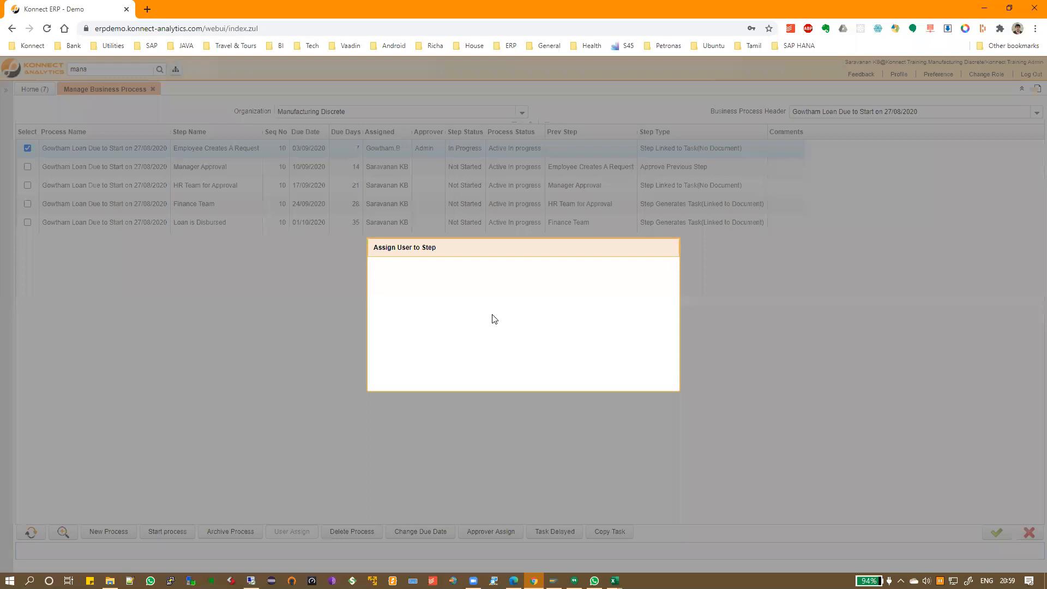
type("Saravanan.K.B")
key("Tab")
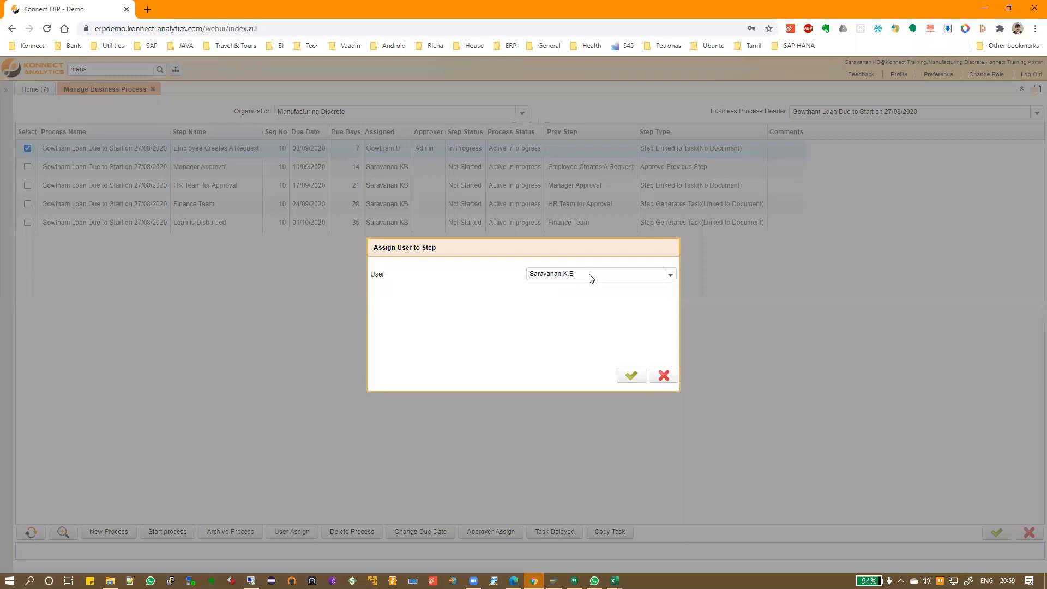
left_click(632, 377)
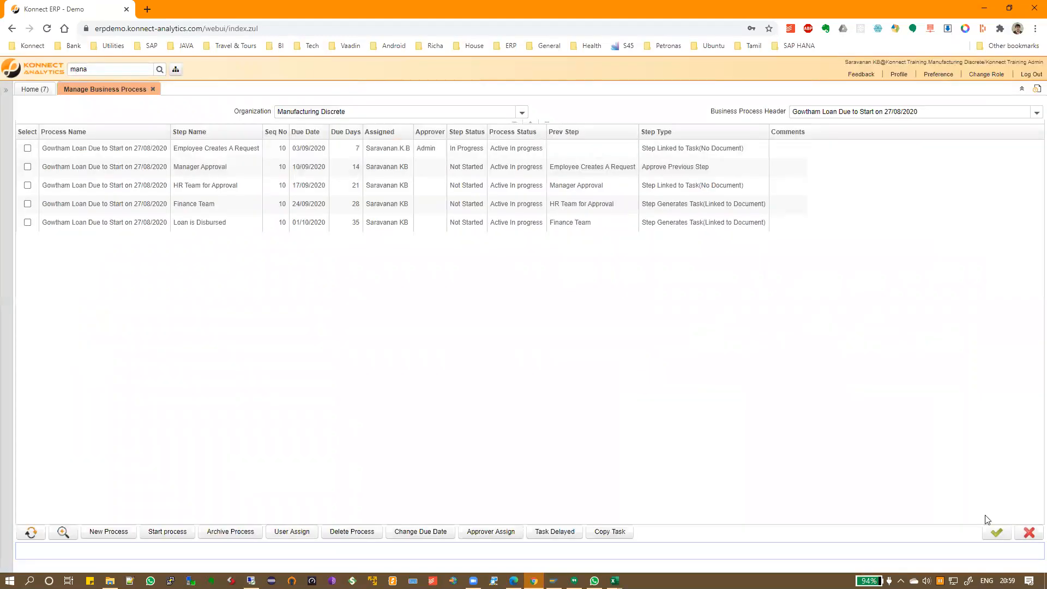
Reassign Employee Creates A Request to the same user as the other four steps
left_click_drag(95, 71, 59, 72)
type("kan")
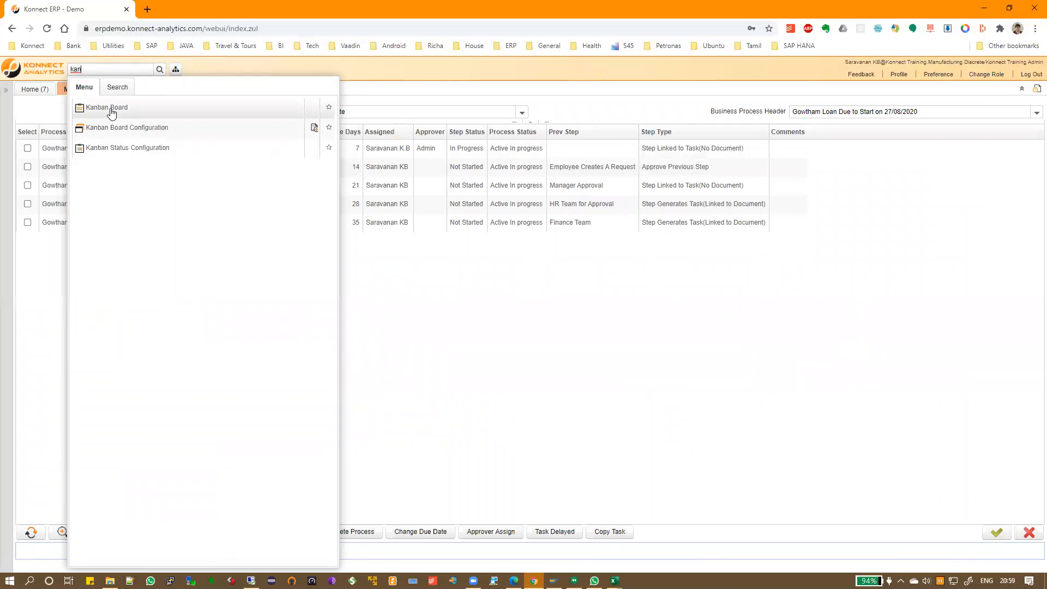
left_click(406, 279)
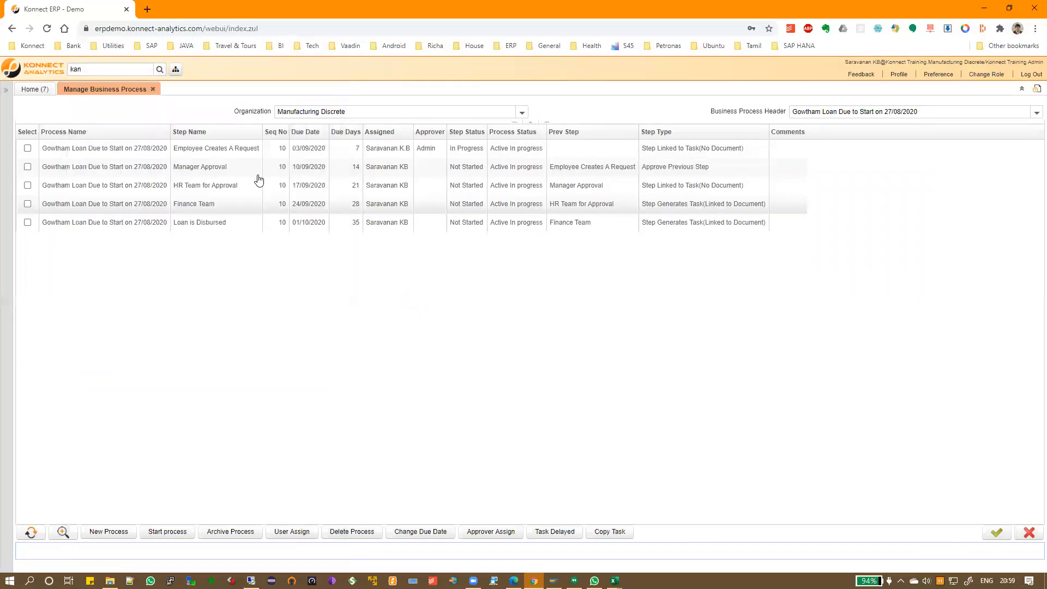
left_click(253, 150)
left_click(27, 148)
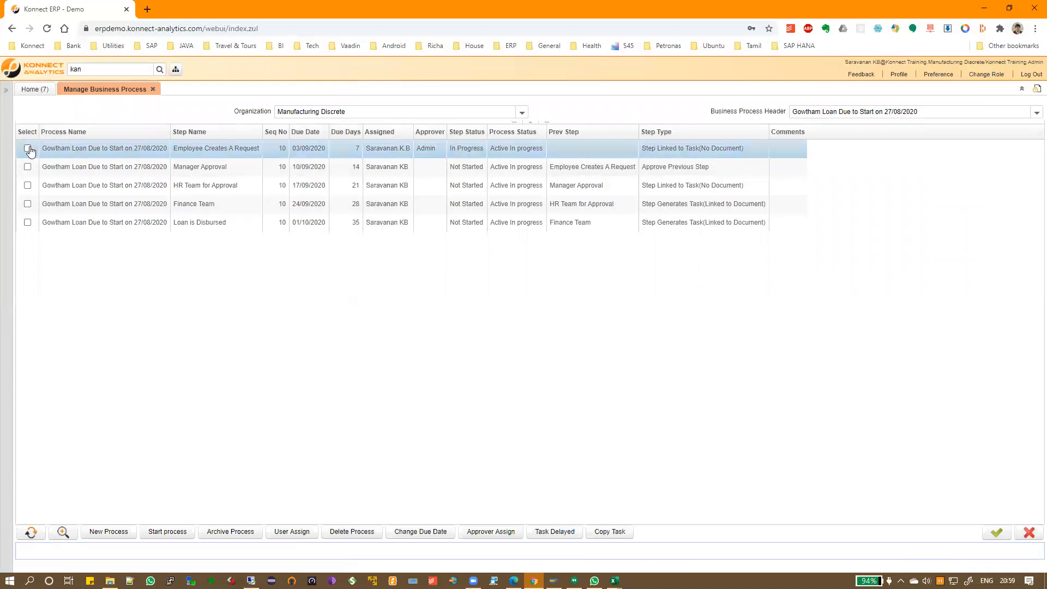
left_click(304, 534)
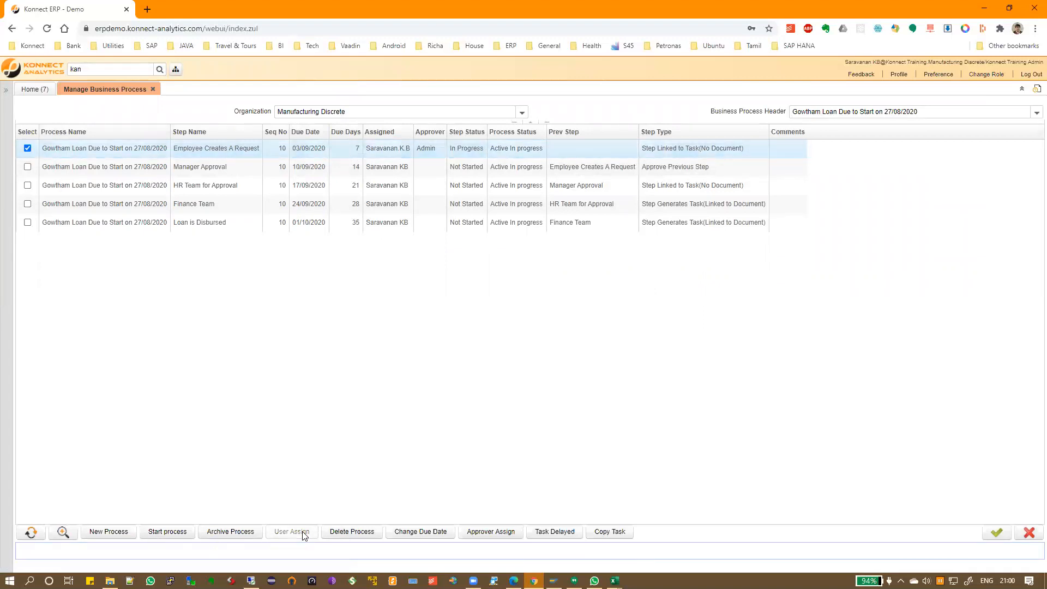
type("Saravanan.K.B")
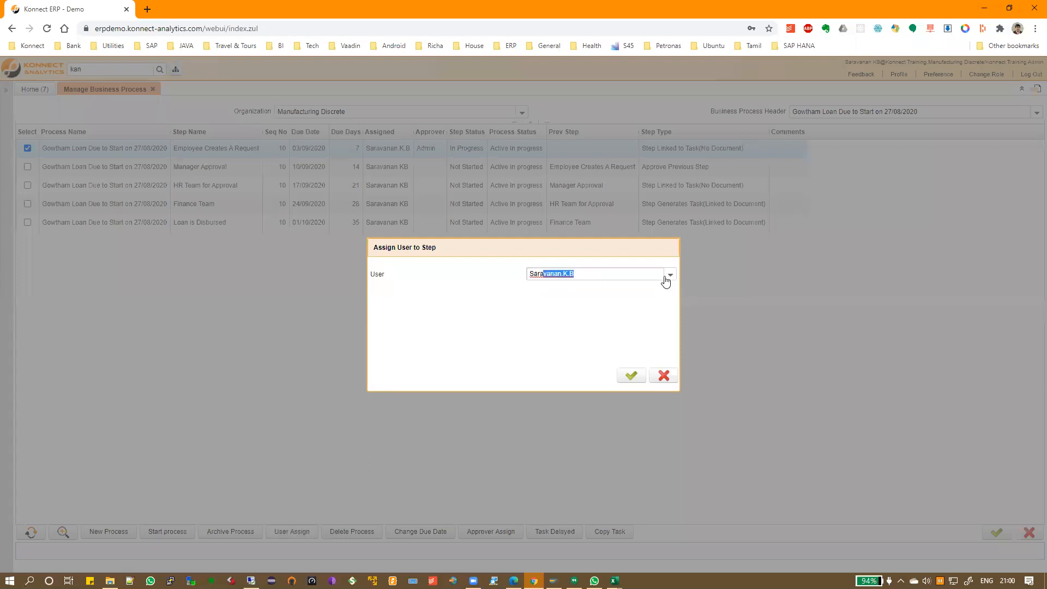
left_click(670, 274)
left_click_drag(682, 310, 679, 371)
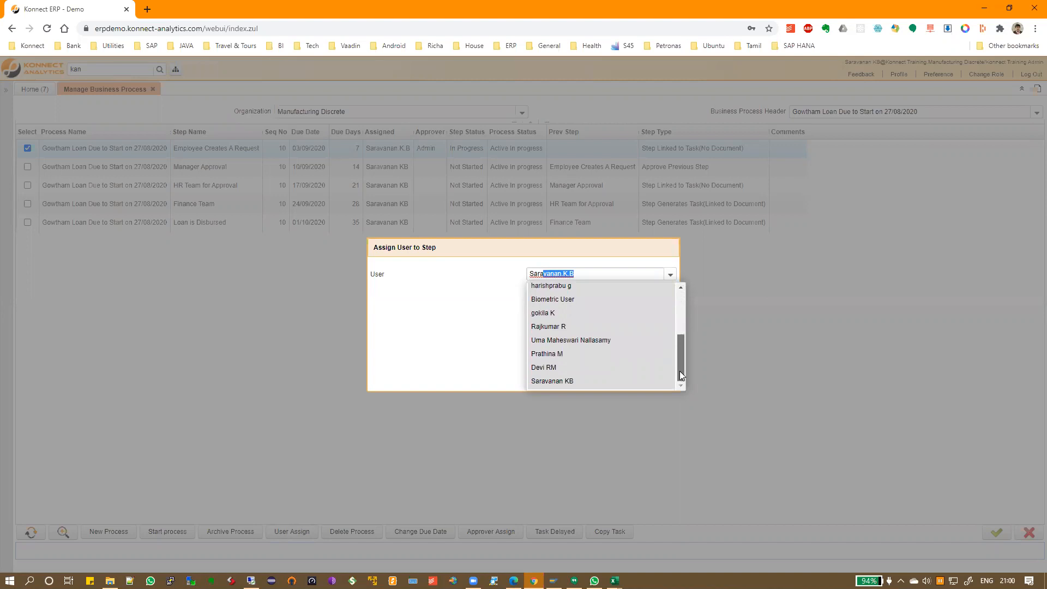
left_click(620, 385)
left_click(632, 375)
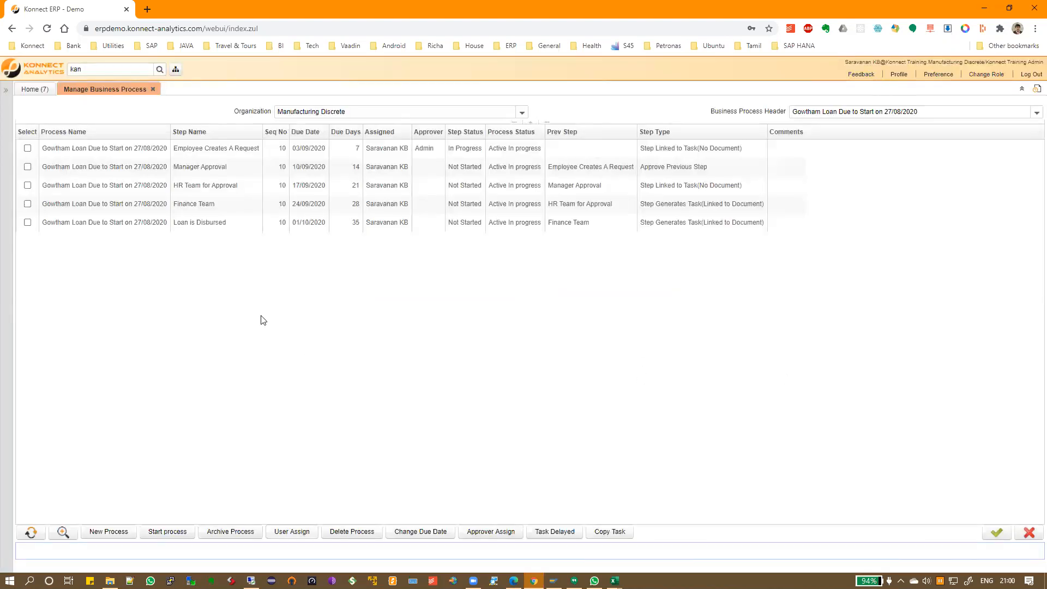
Open the Kanban Board via the 'kanb' search and load the Task Management process
left_click(107, 70)
type("kanb")
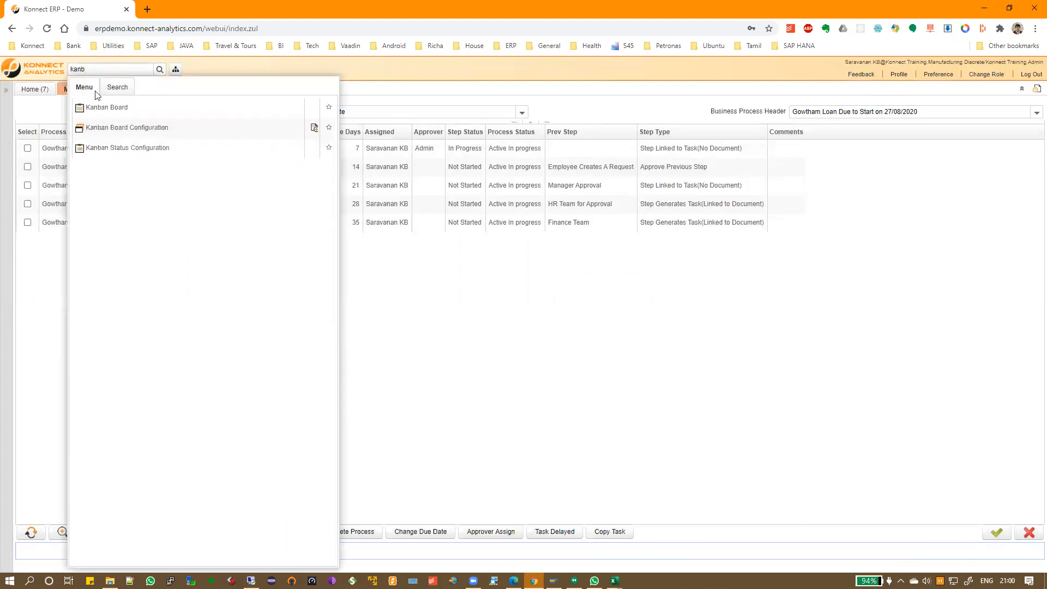
left_click(97, 107)
left_click(68, 113)
left_click(67, 131)
left_click(126, 113)
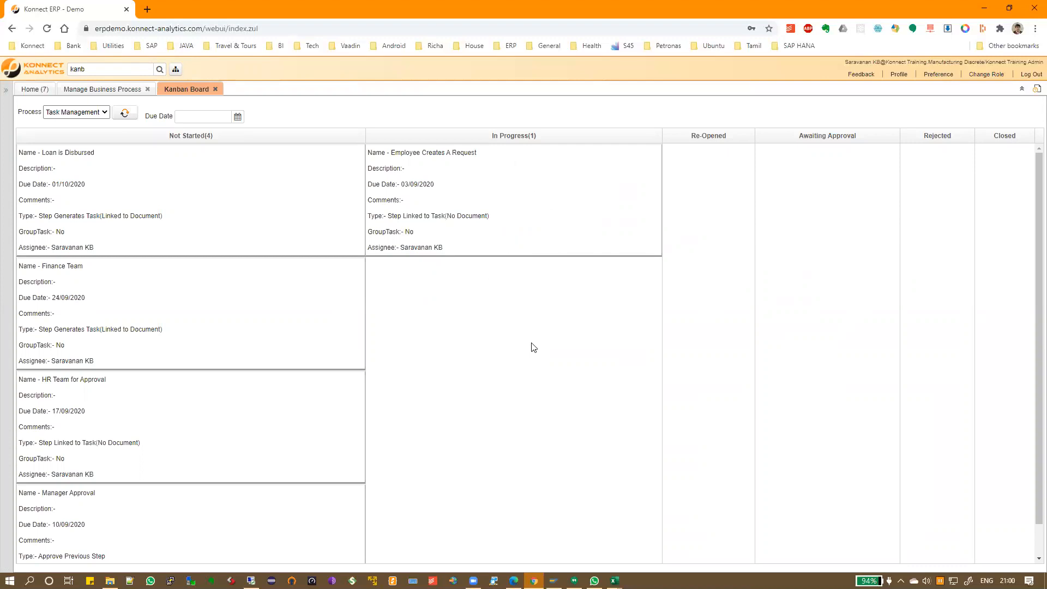
Add the comment 'Urgently Require Money' to the In Progress task, then dismiss the Invalid Parameters error
right_click(515, 195)
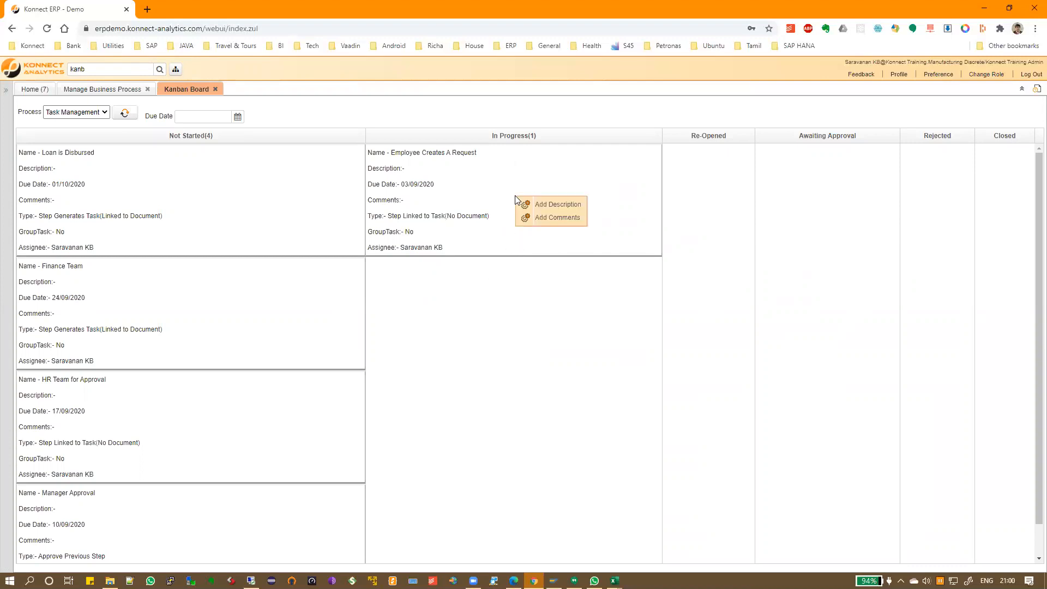
left_click(548, 208)
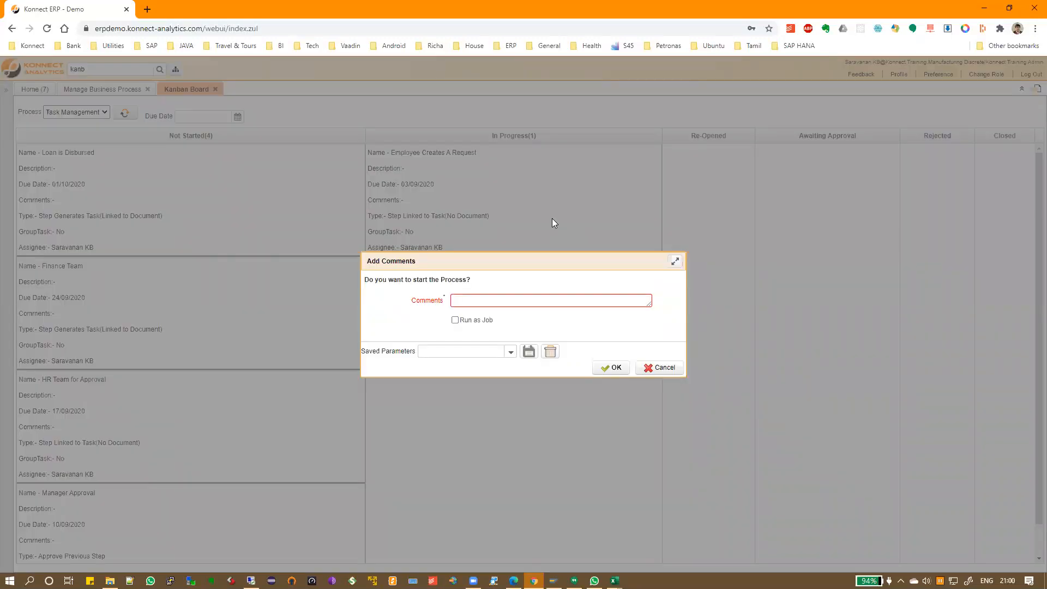
type("Urgently Rteq")
key("BackSpace")
key("BackSpace")
key("BackSpace")
type("equire Money")
left_click(615, 367)
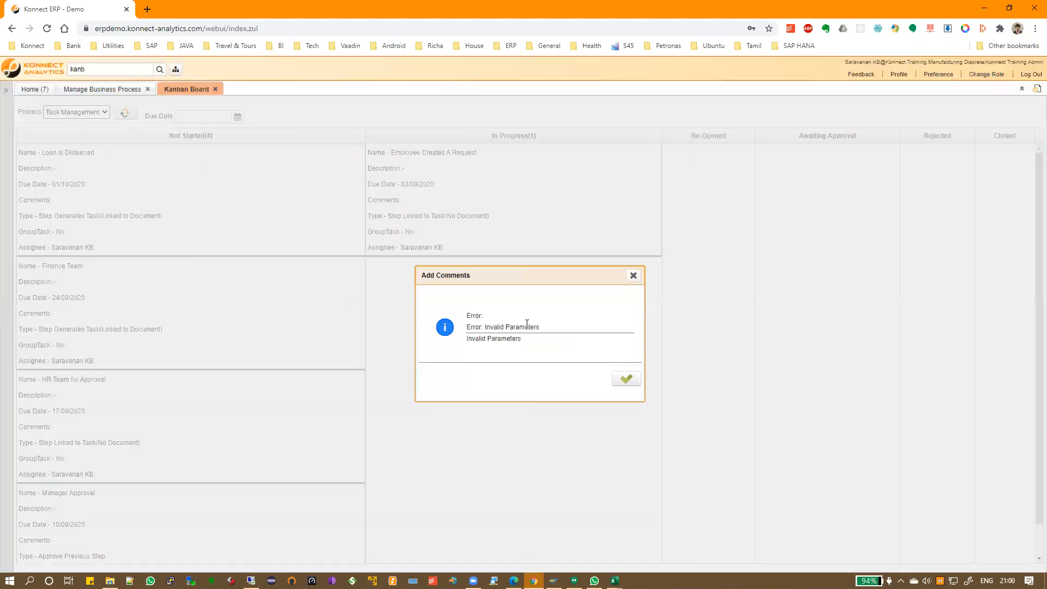
left_click(625, 377)
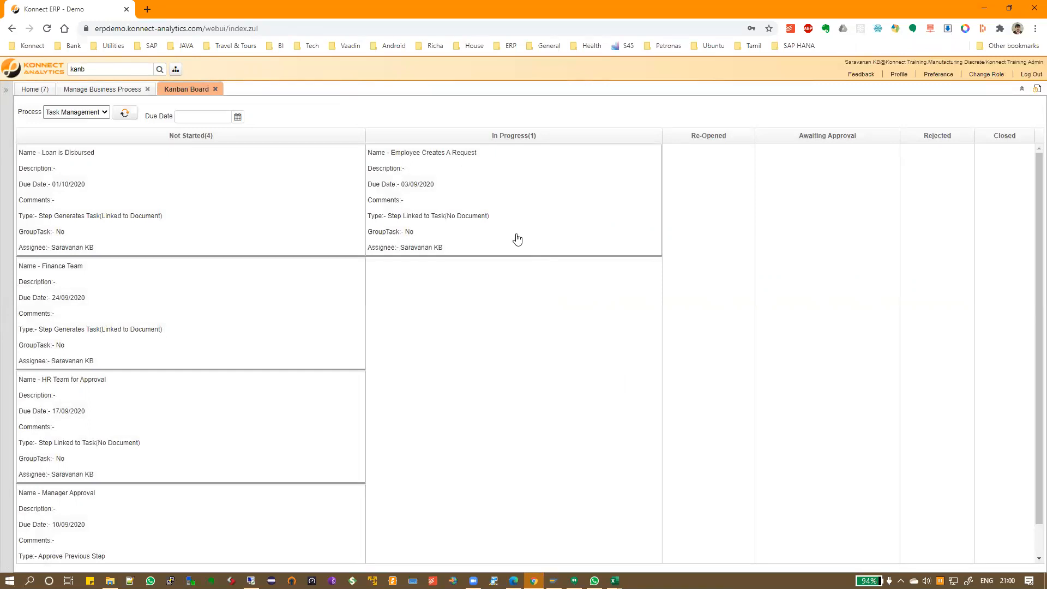
Drag the Employee Creates A Request card through Awaiting Approval into the Closed column
left_click_drag(526, 216, 805, 237)
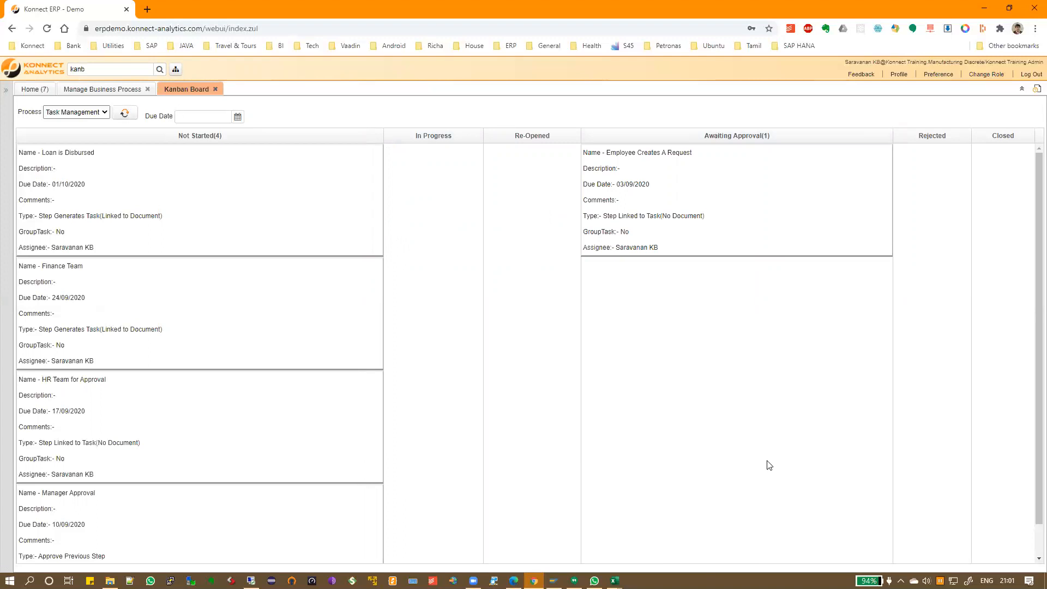
left_click_drag(712, 200, 985, 226)
left_click_drag(984, 225, 983, 224)
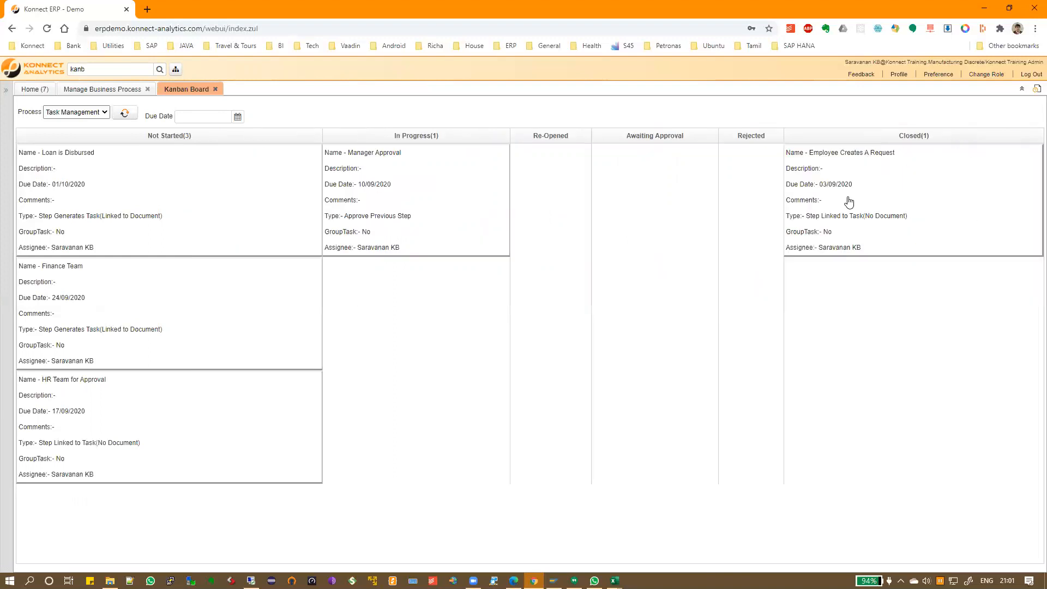
left_click(614, 580)
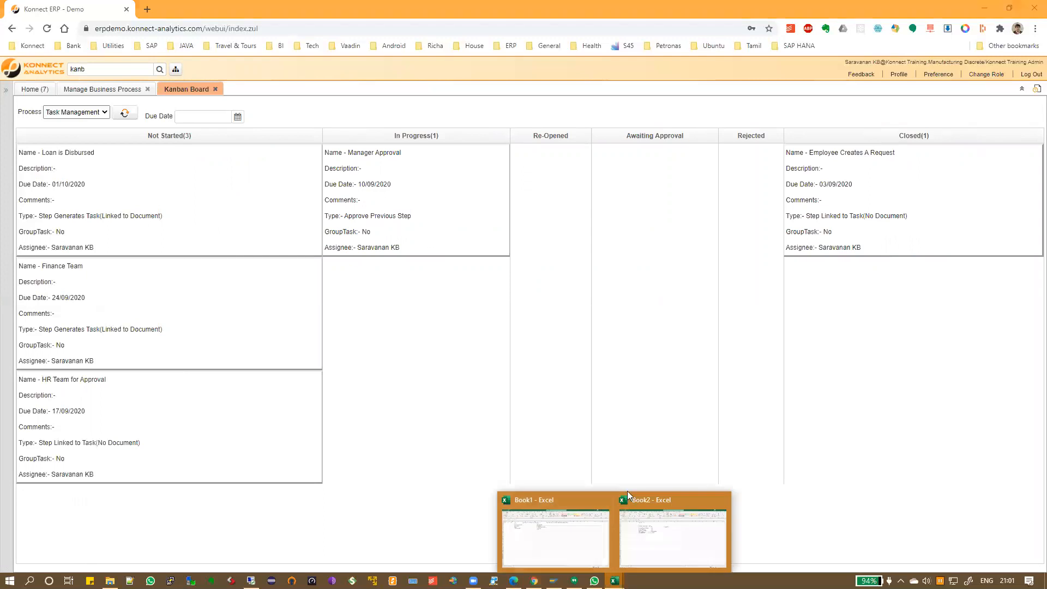
Fill cell F6 (Employee Creates A Request) yellow in Excel's Book2, then return to the Kanban board
left_click(658, 525)
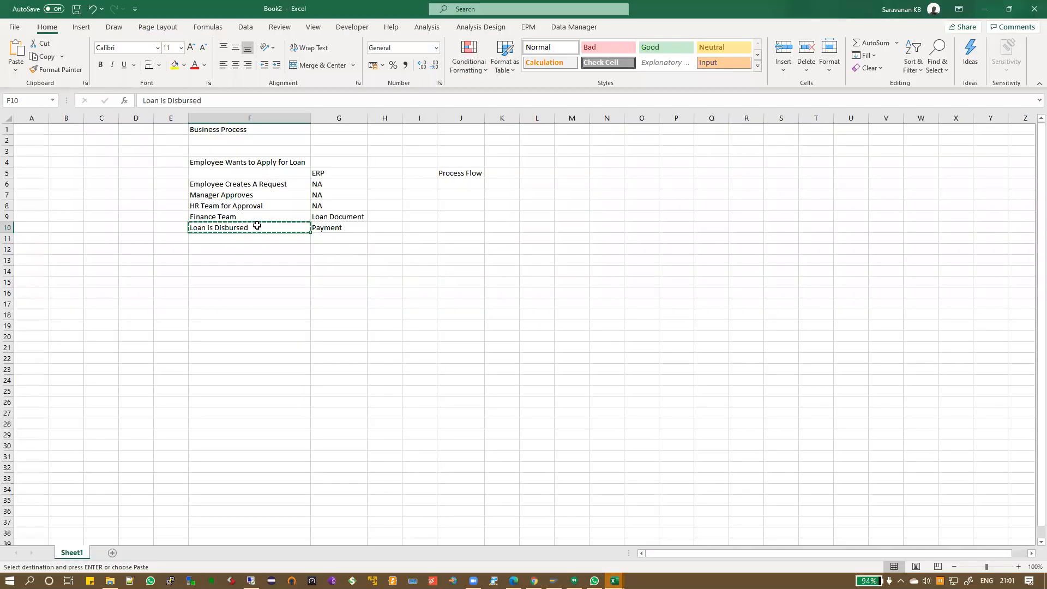
left_click(250, 183)
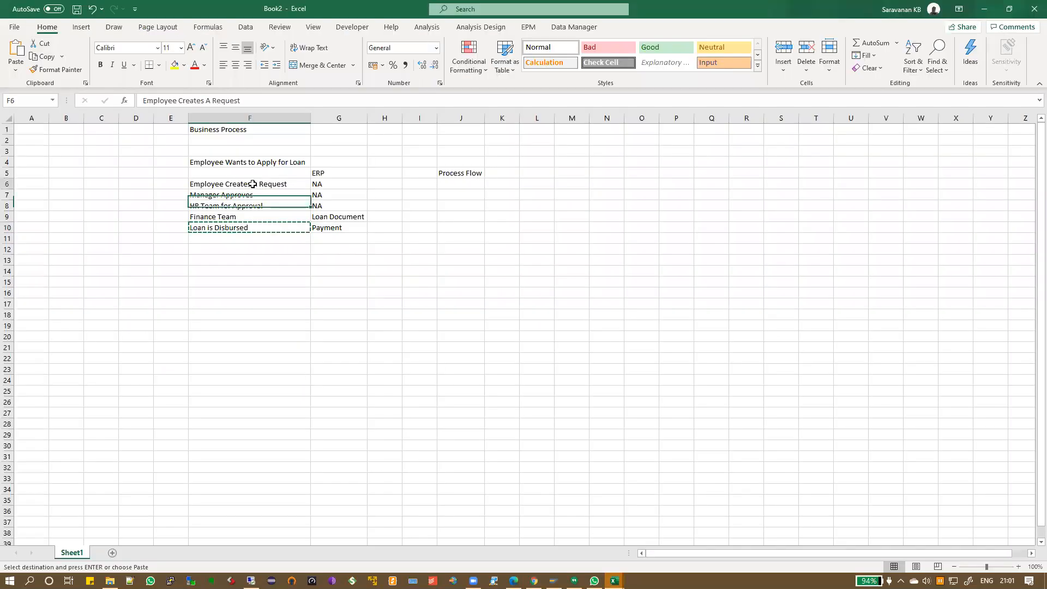
left_click(175, 66)
left_click_drag(248, 196, 280, 198)
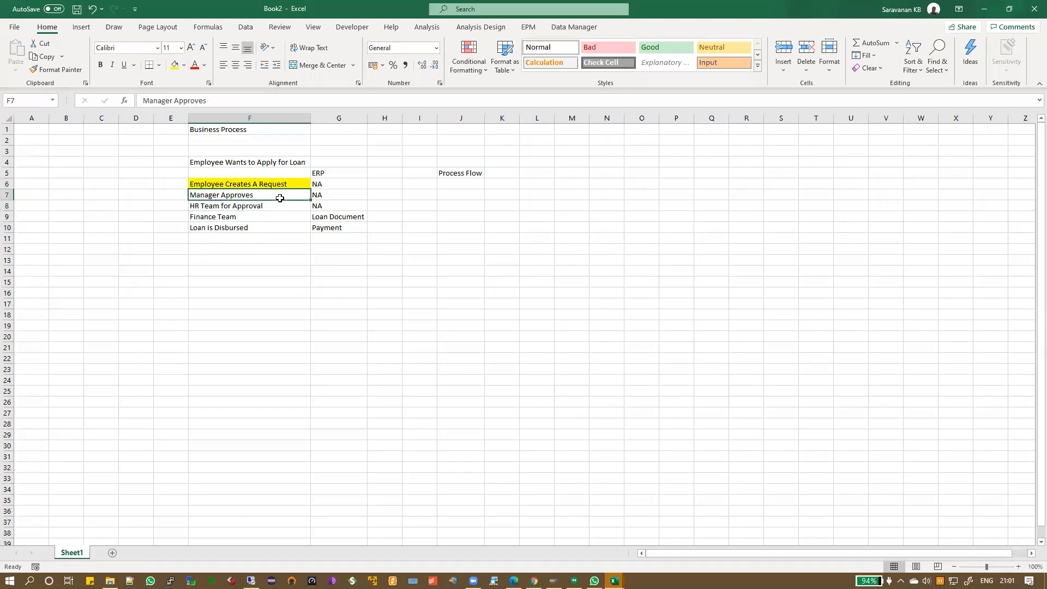
key("alt+Tab")
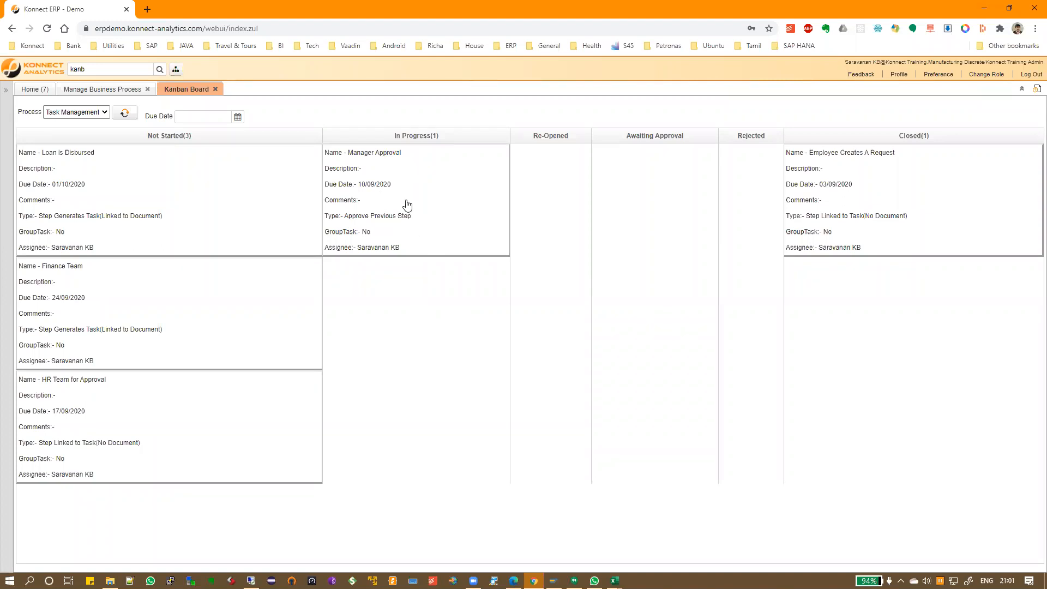
Move Manager Approval and HR Team for Approval to Closed; Finance Team is blocked by a no-document error
left_click_drag(452, 217, 864, 207)
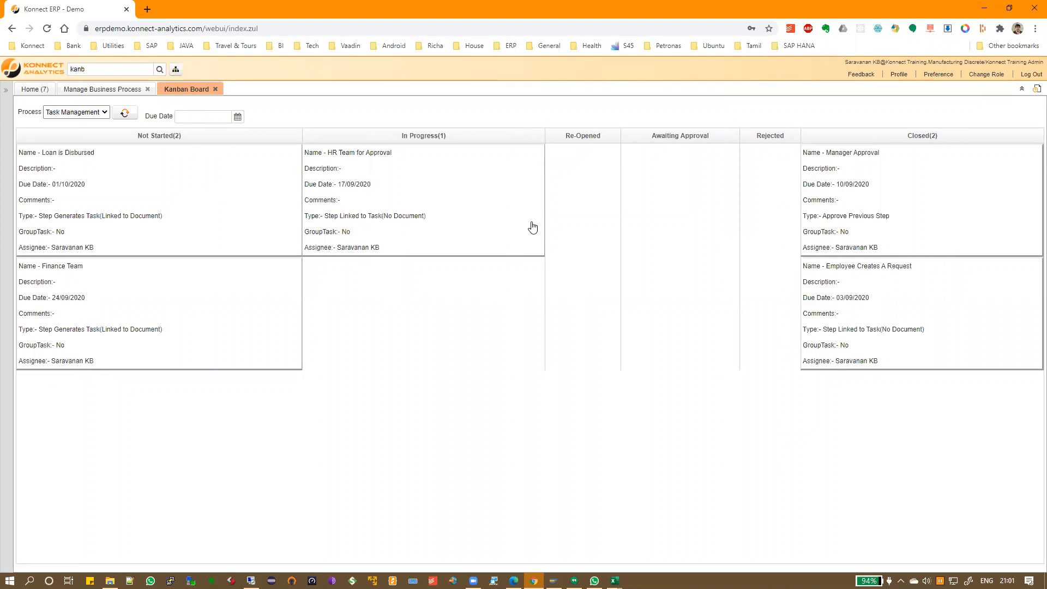
left_click_drag(415, 199, 867, 278)
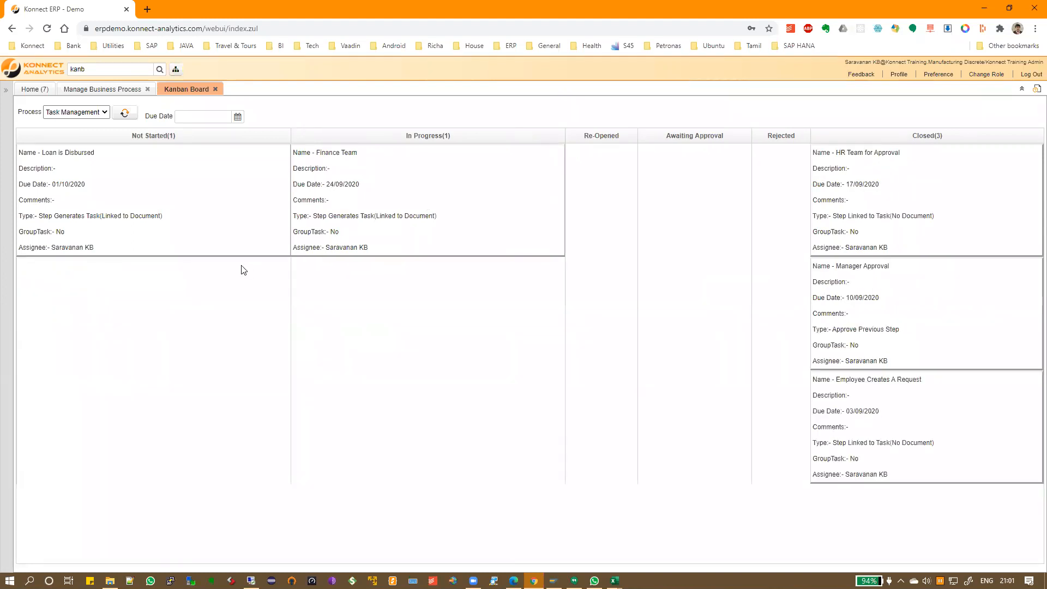
left_click_drag(399, 221, 880, 306)
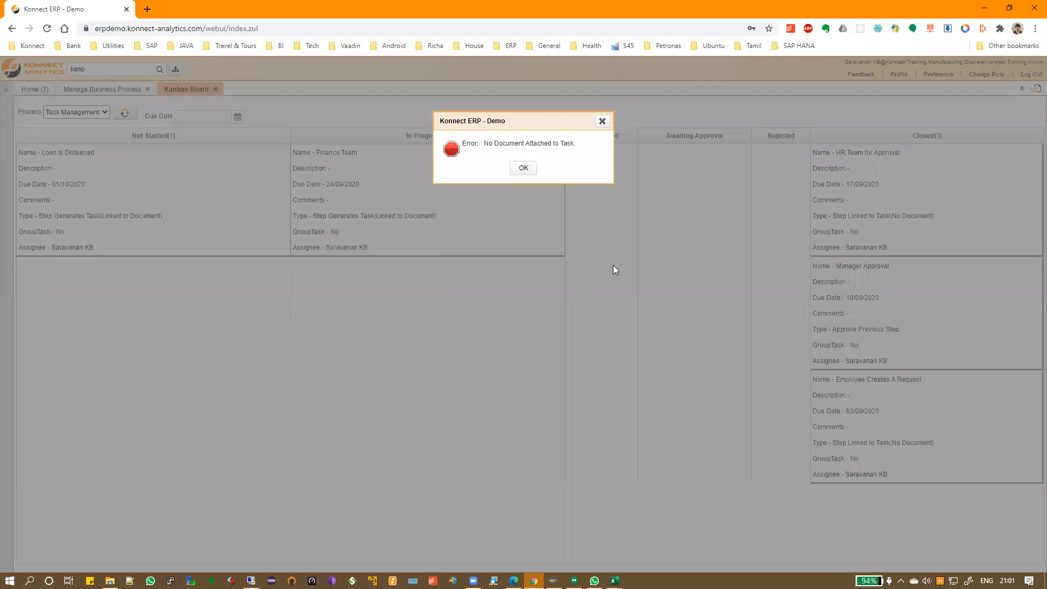
left_click_drag(464, 142, 586, 147)
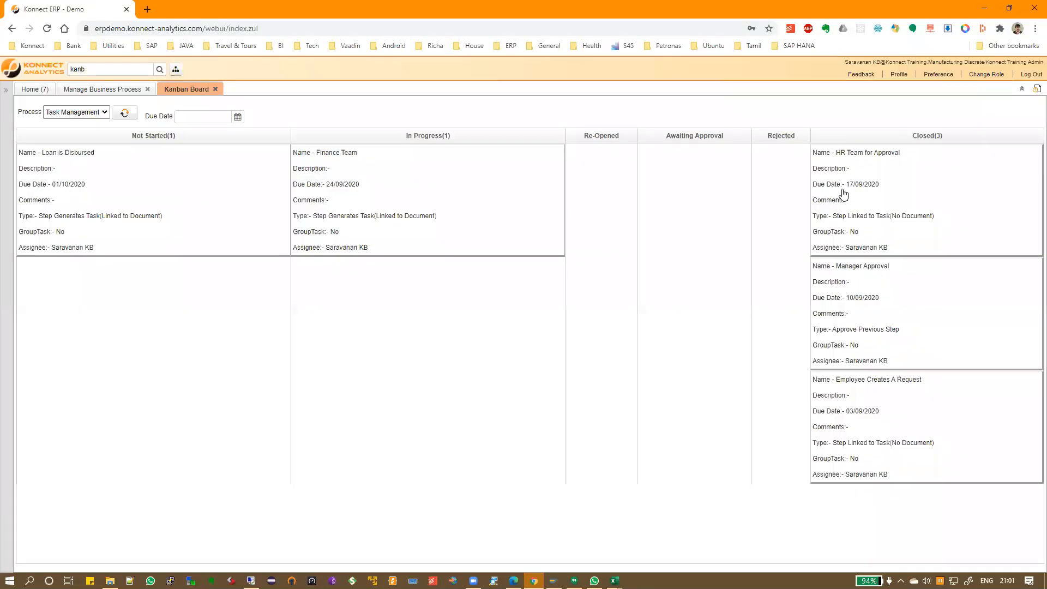
left_click(523, 168)
Open the Loans and Advances record for document 1000000 and check its Completed status
right_click(427, 224)
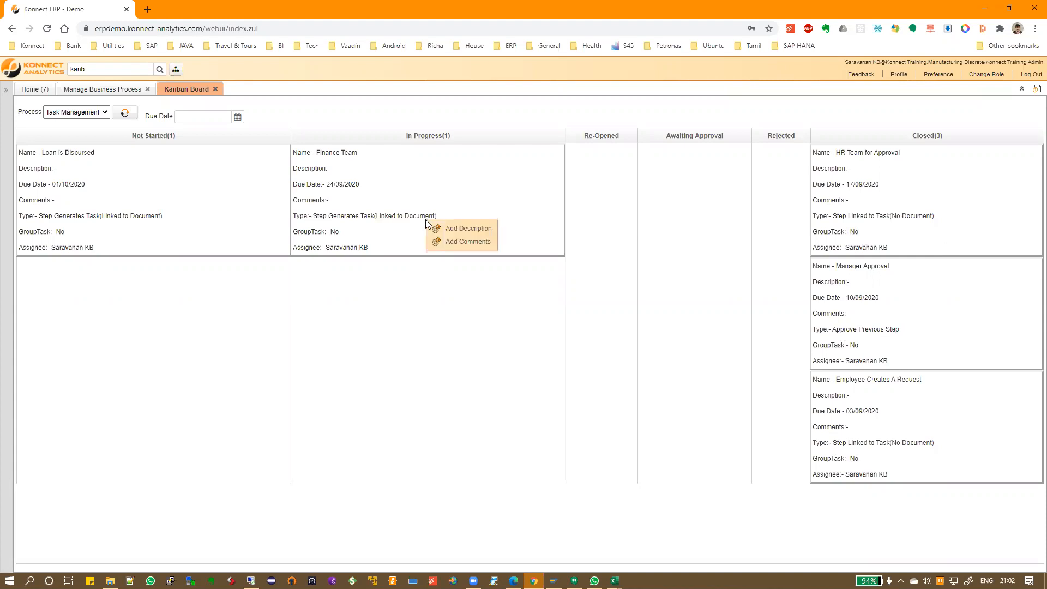
left_click(392, 232)
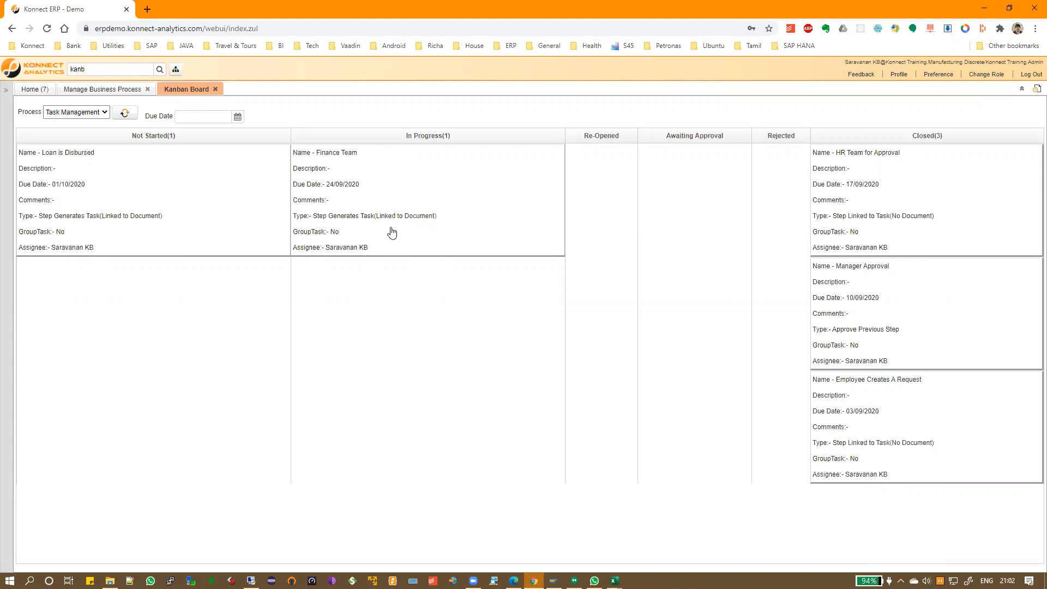
double_click(87, 69)
type("loa")
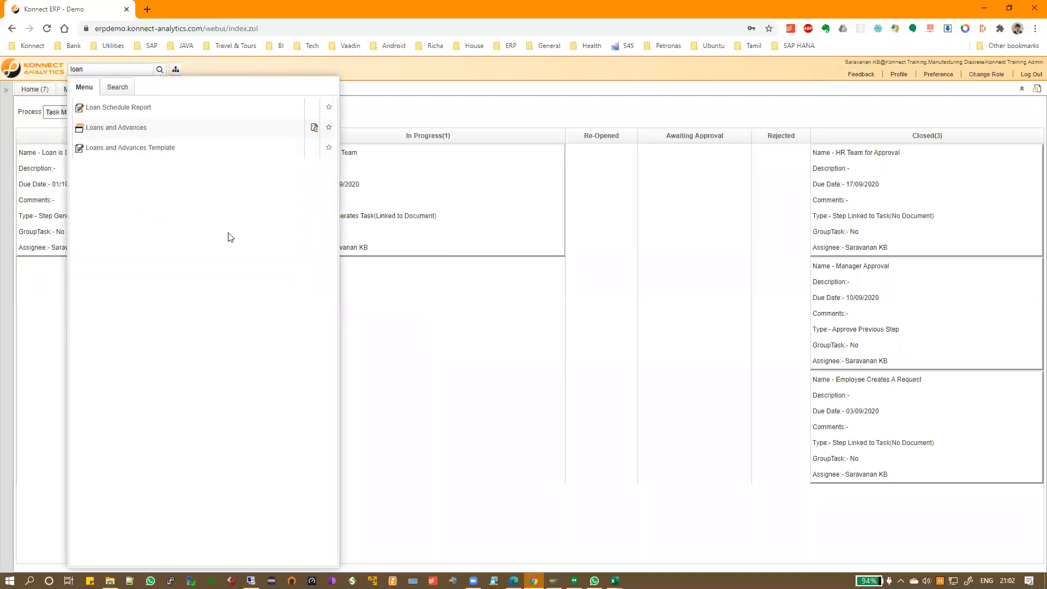
left_click(126, 128)
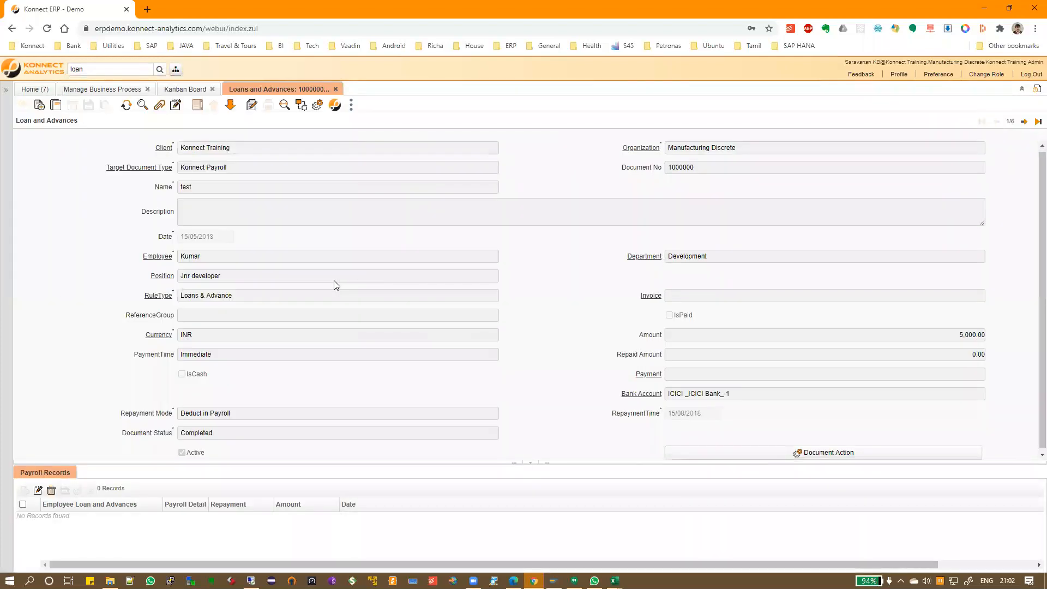
scroll(267, 436, "down", 1)
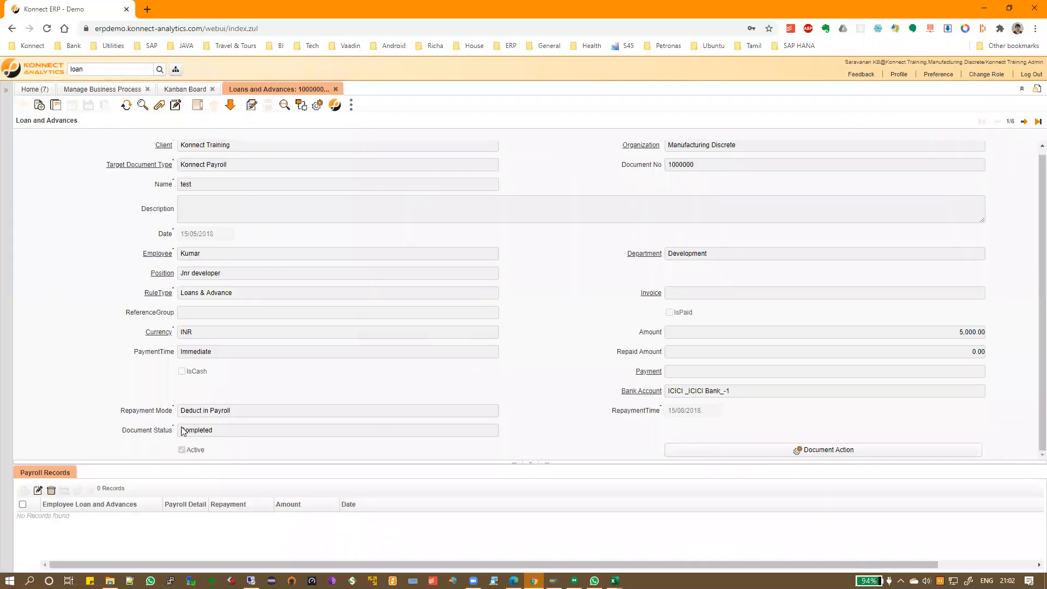
double_click(267, 430)
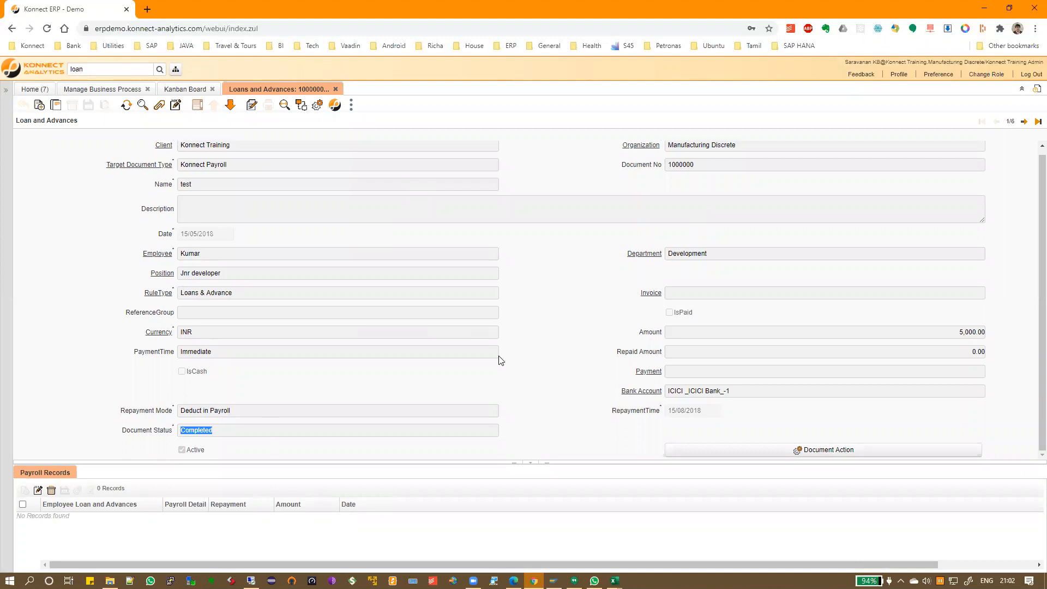
scroll(391, 324, "up", 1)
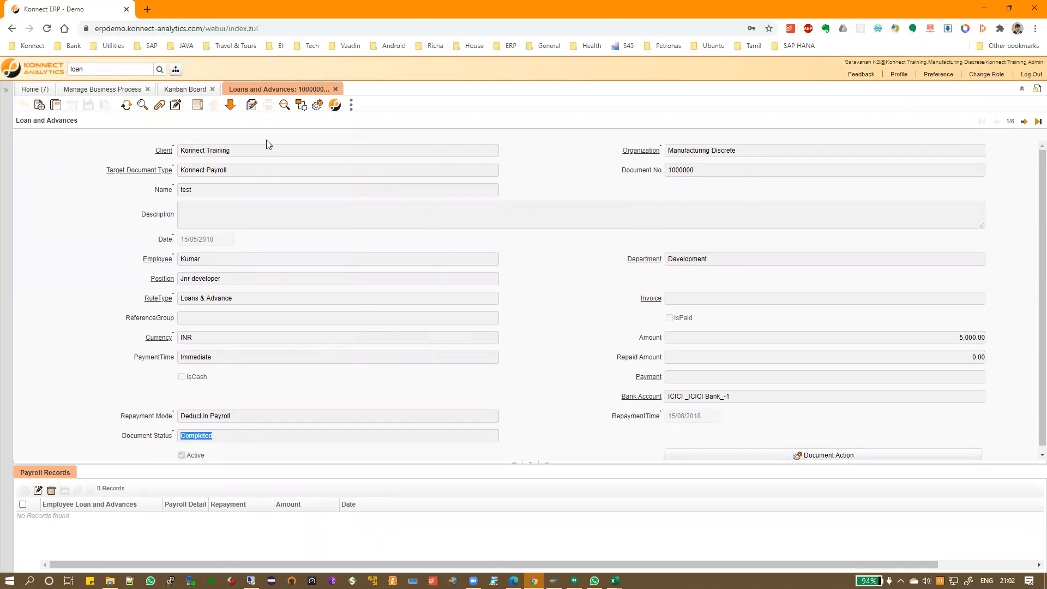
Assign the Finance Team task with the comment 'Loan Created' to the loan record
left_click(174, 108)
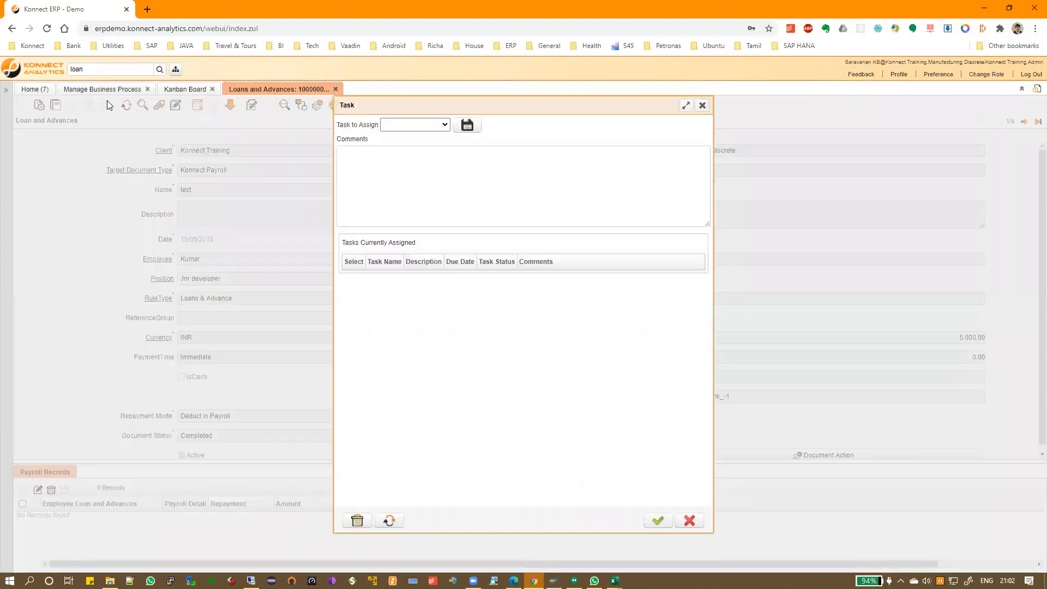
left_click(412, 125)
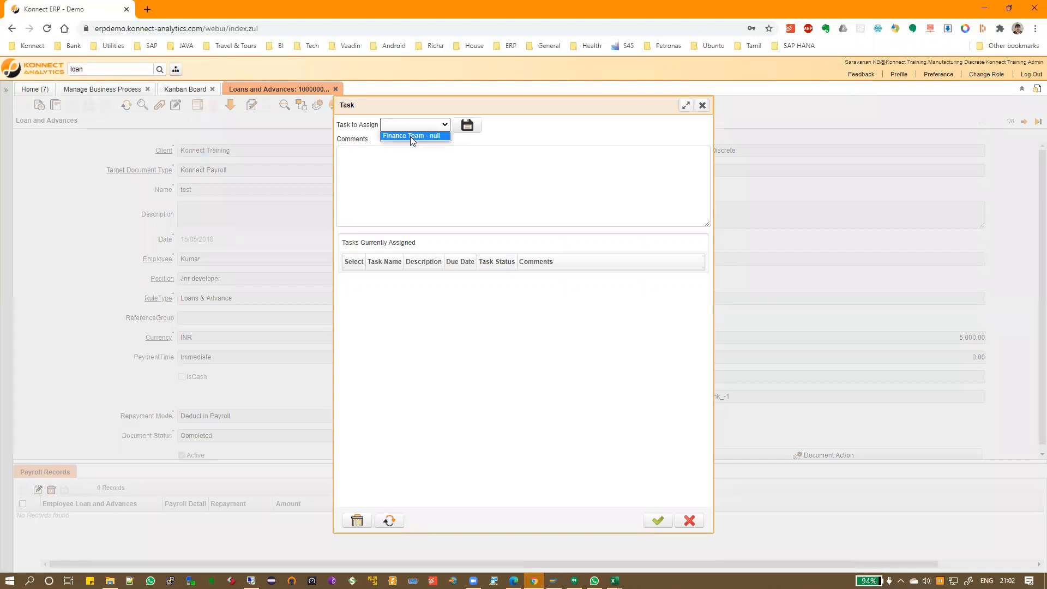
left_click(417, 169)
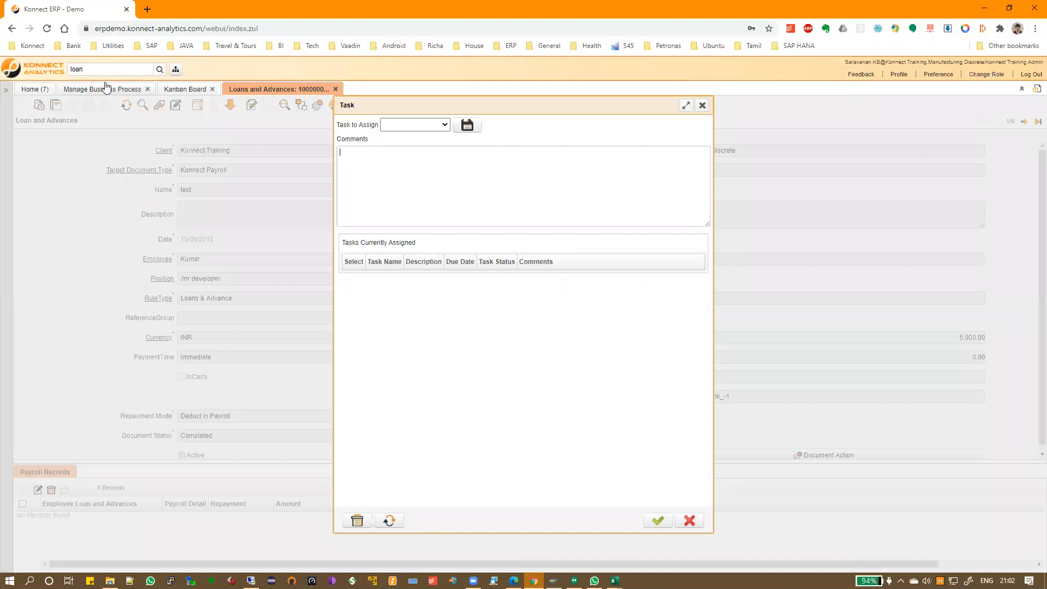
left_click(425, 126)
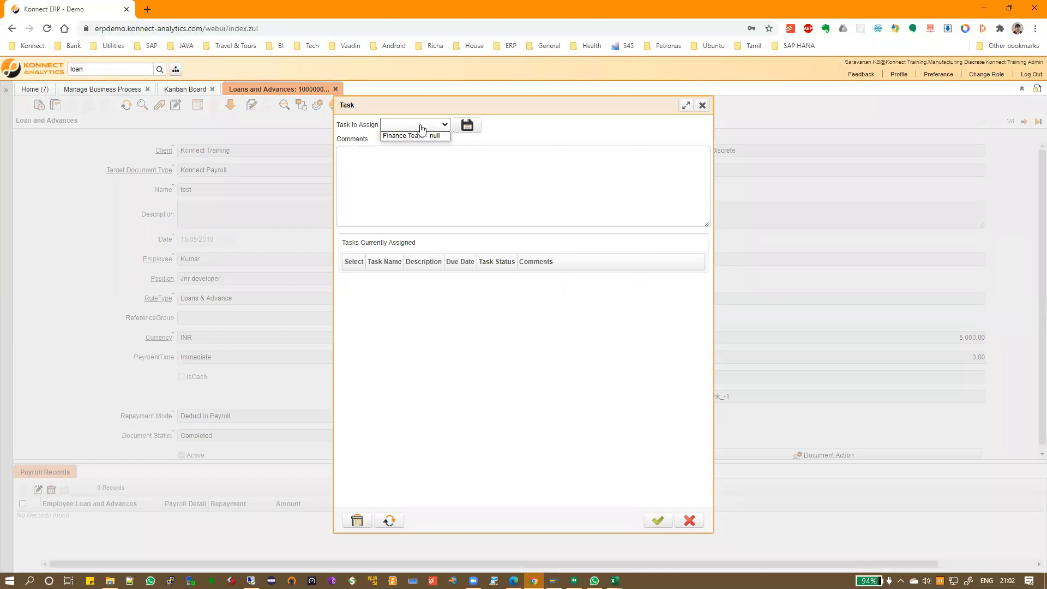
left_click(417, 134)
left_click(450, 167)
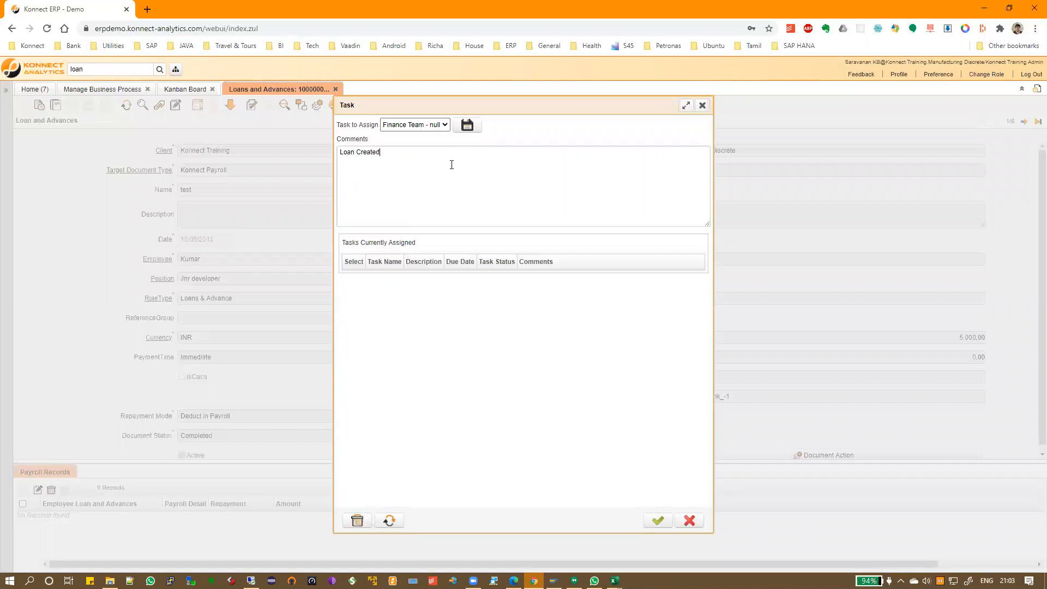
left_click(467, 125)
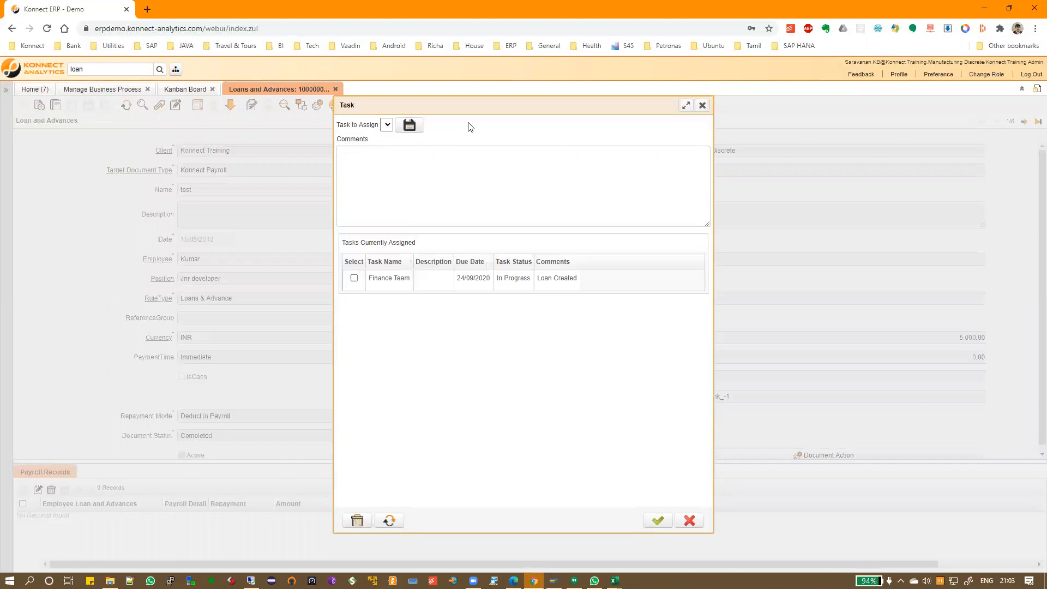
left_click(554, 283)
left_click(658, 520)
Refresh the Kanban board, close Finance Team, and dismiss the no-document error on Loan is Disbursed
left_click(182, 90)
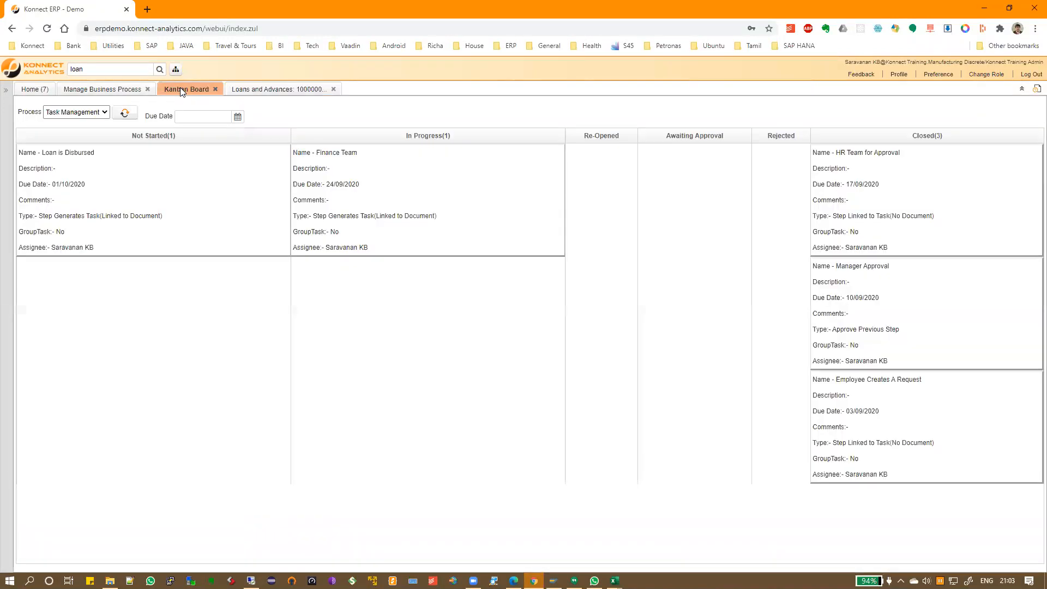
left_click(125, 113)
left_click_drag(402, 201, 849, 335)
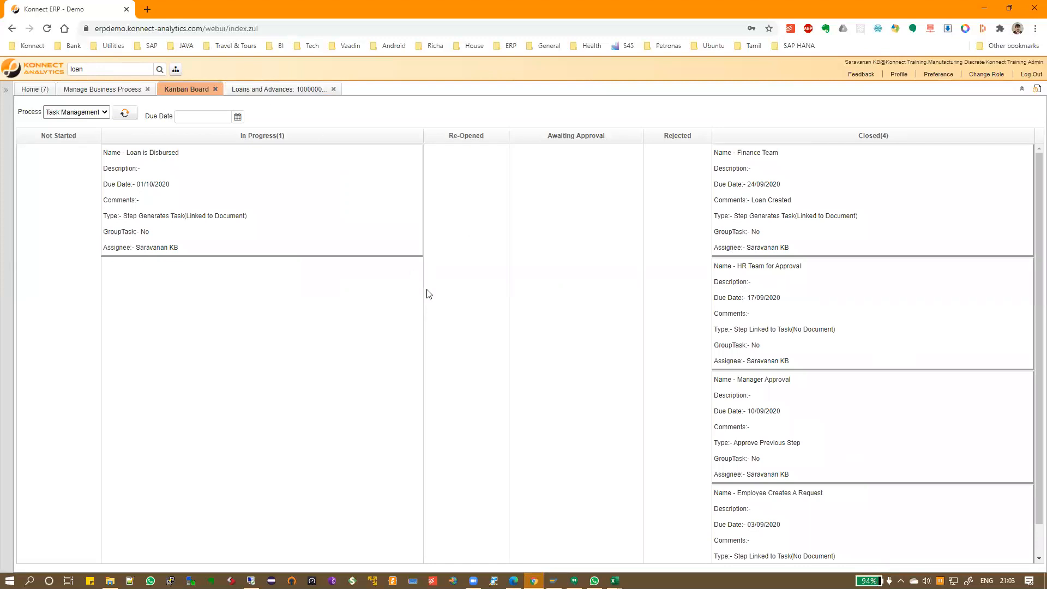
left_click_drag(218, 178, 790, 385)
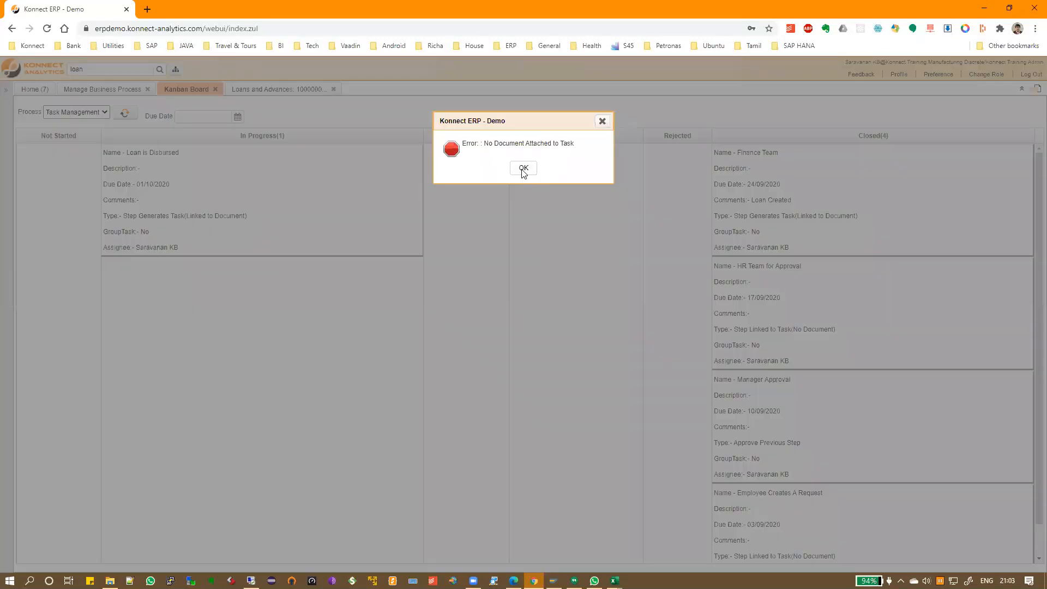
left_click(523, 168)
Add a Loan is Disbursed task to the loan record, due 01/10/2020
left_click(257, 88)
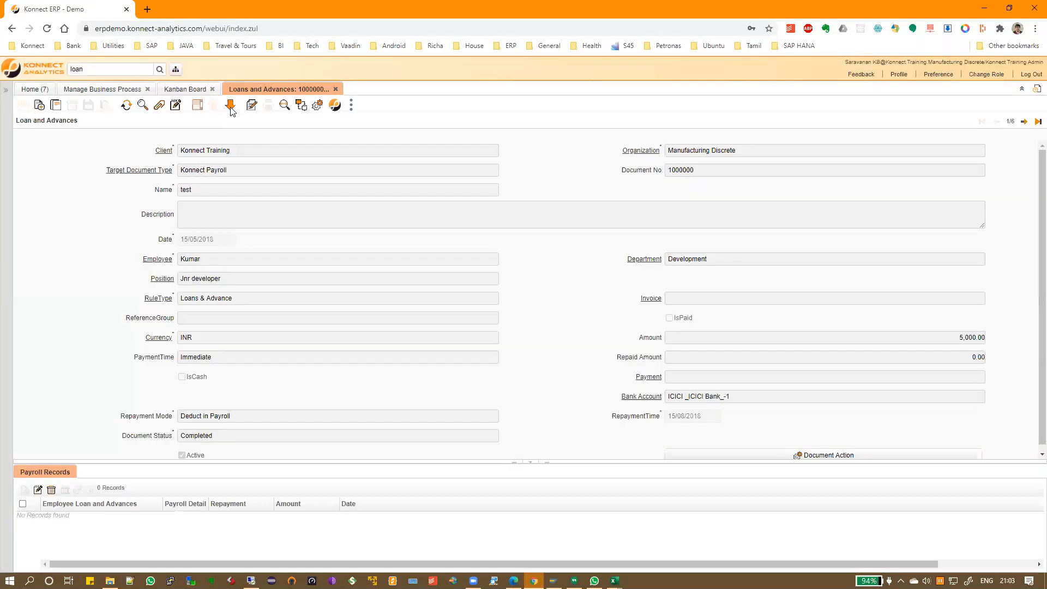
left_click(175, 106)
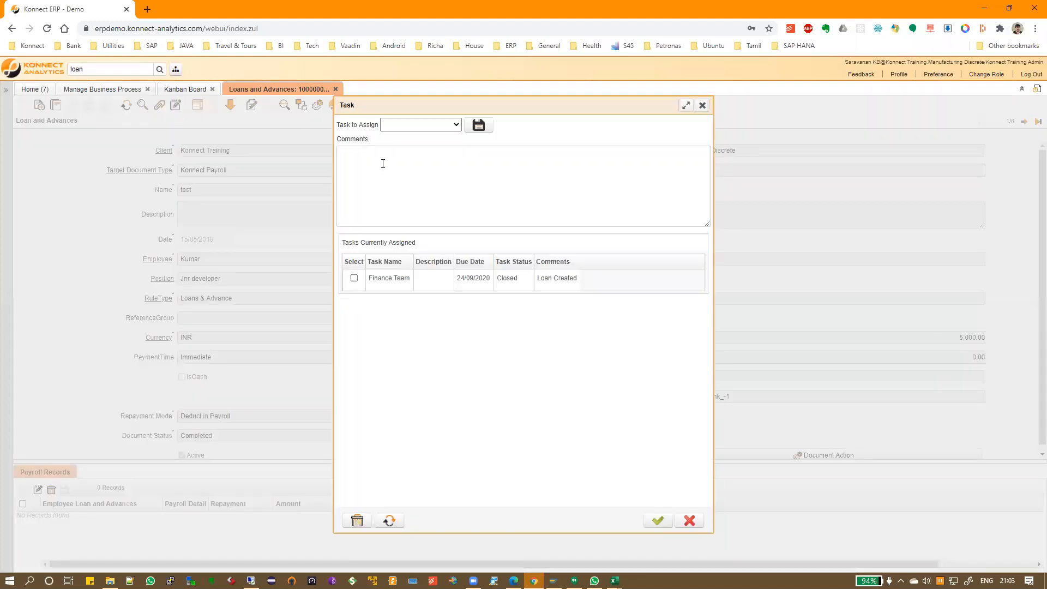
left_click(420, 127)
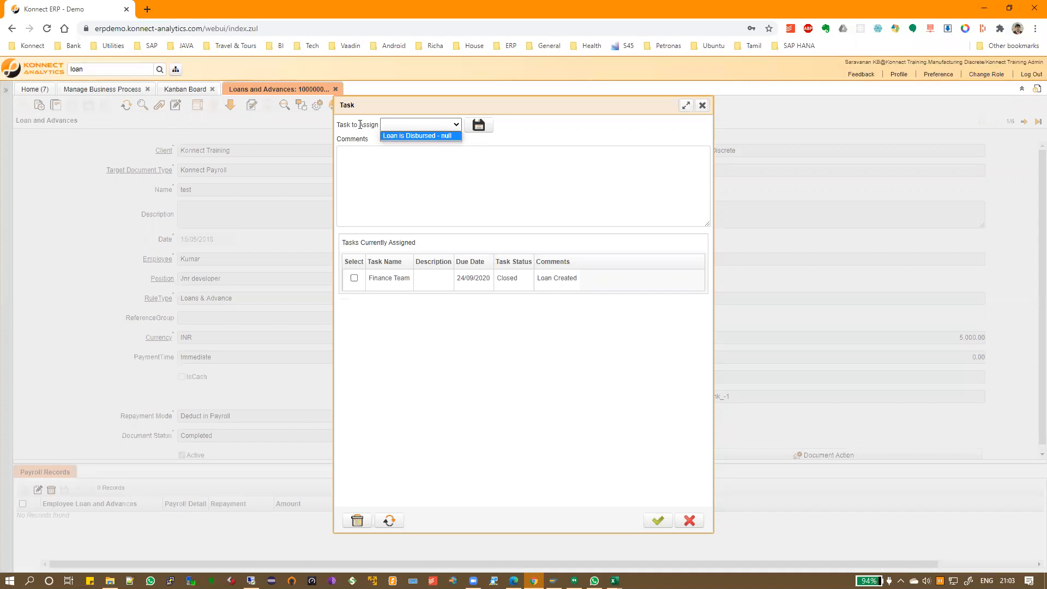
left_click(418, 135)
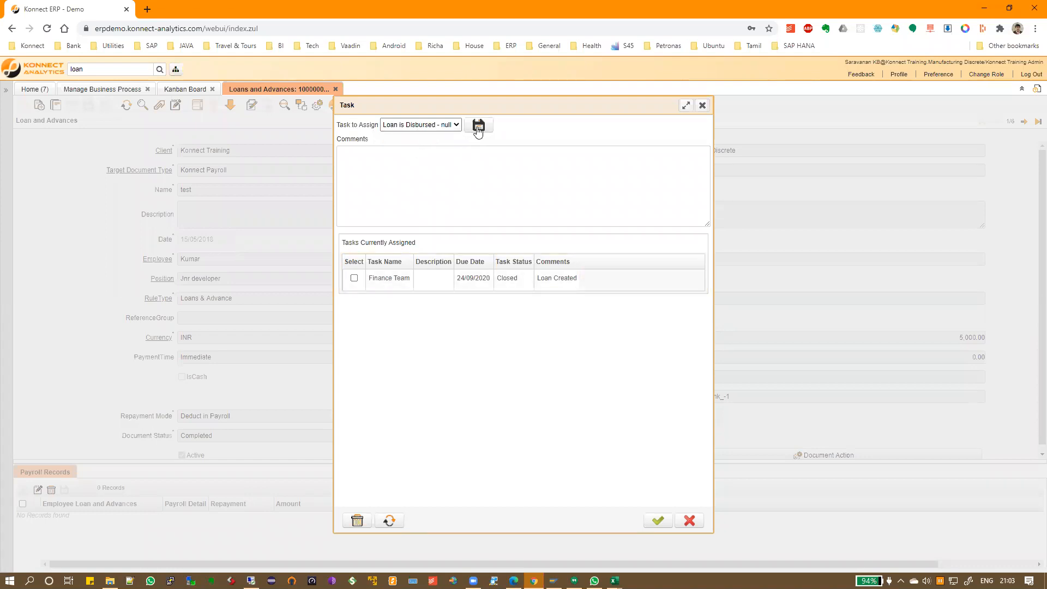
left_click(478, 126)
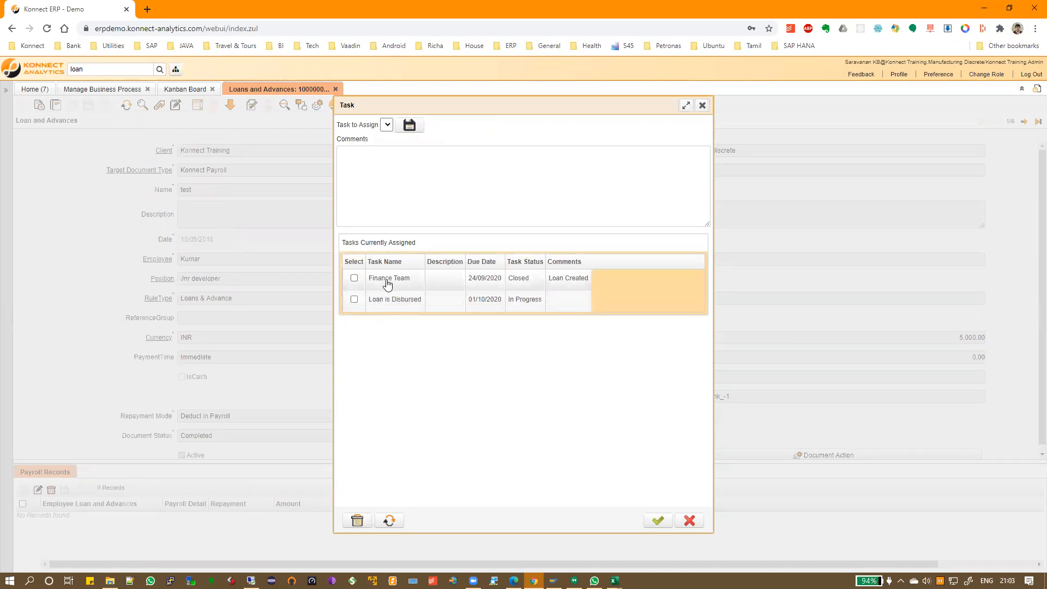
left_click(661, 518)
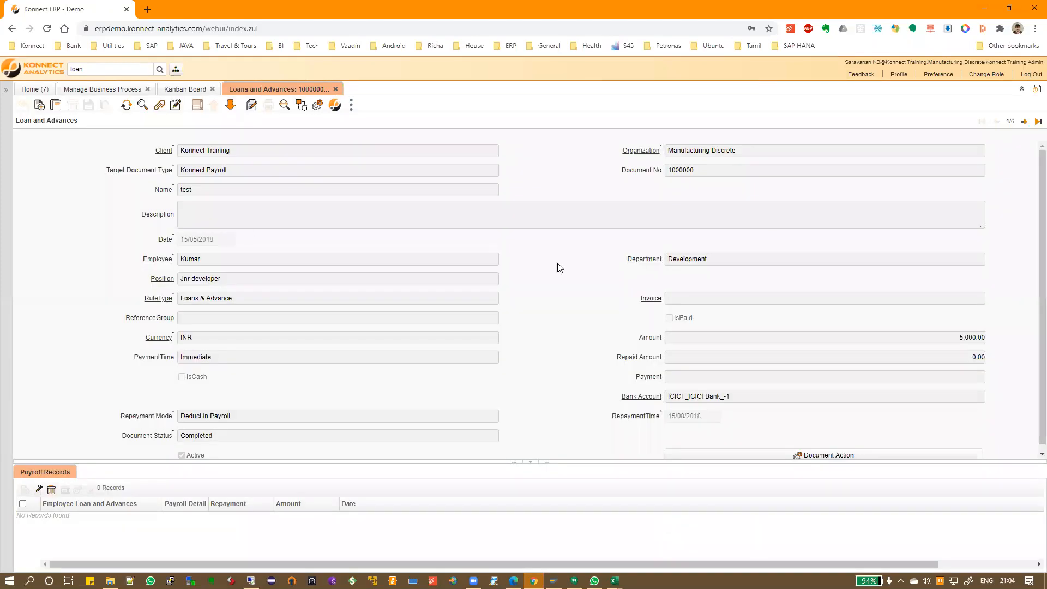
Drag the Loan is Disbursed card into Closed on the Kanban board, then return to the steps grid
left_click(170, 91)
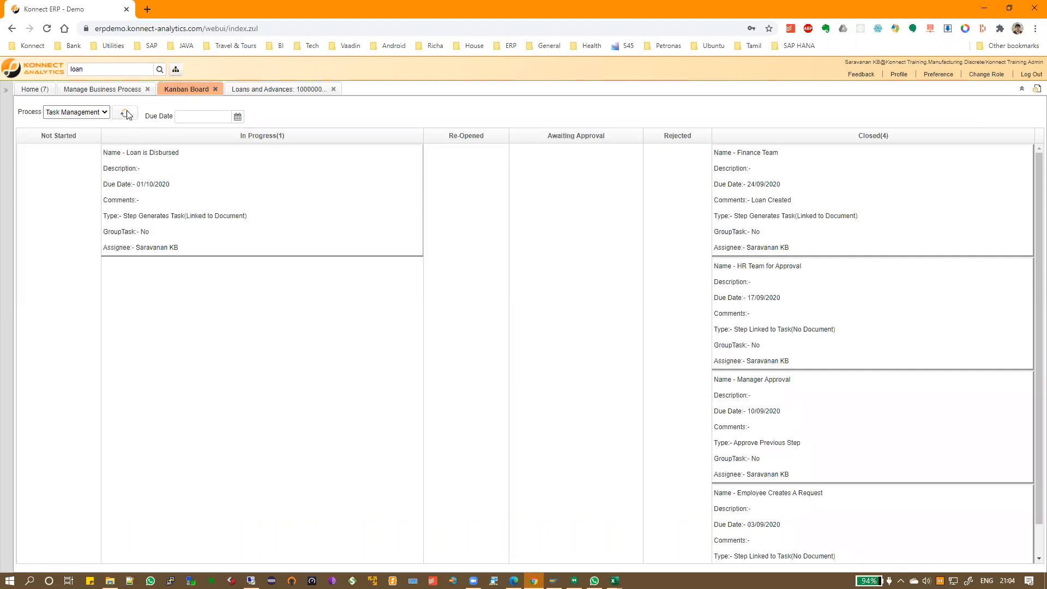
left_click_drag(188, 201, 784, 398)
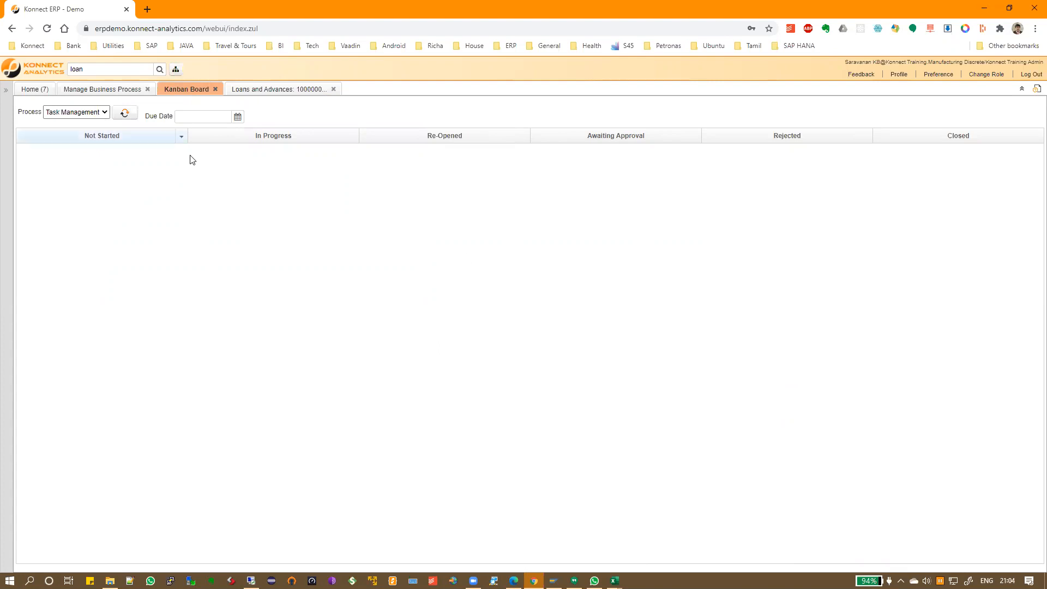
left_click(118, 91)
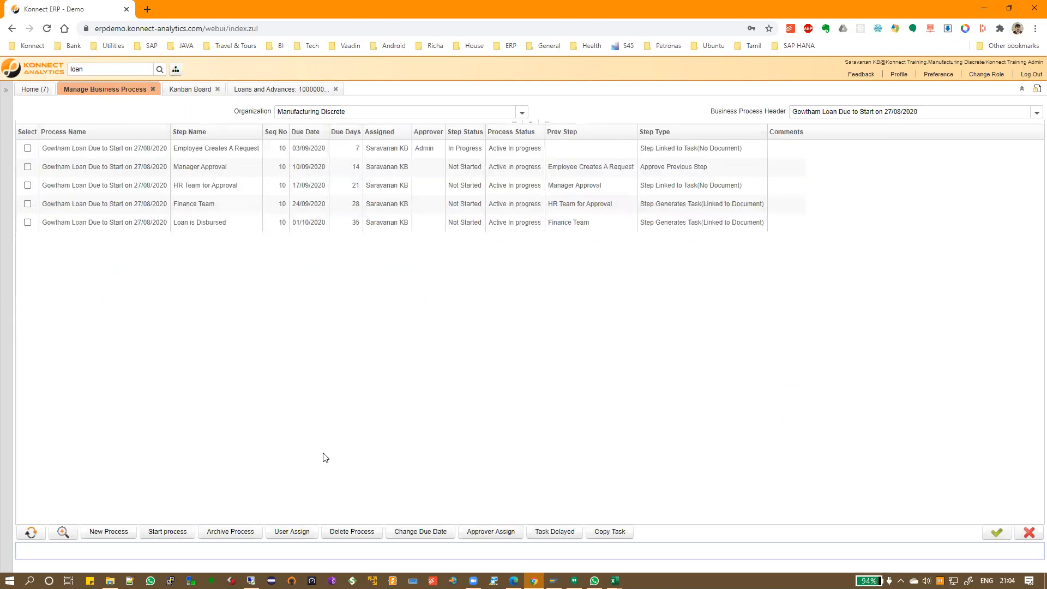
Refresh the loan steps so they all read Closed, then archive the loan process
left_click(31, 532)
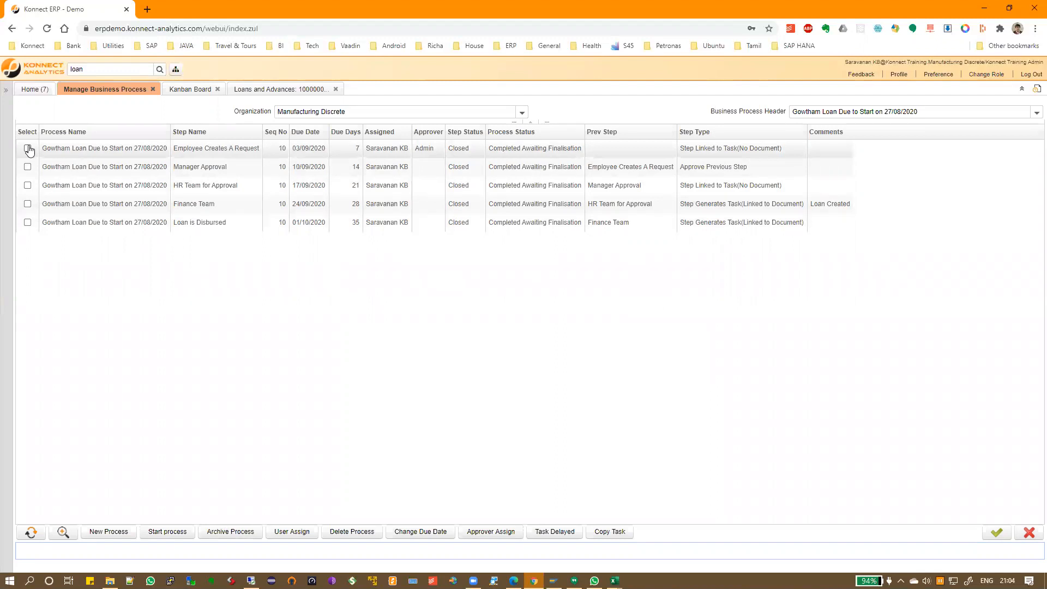
left_click(228, 532)
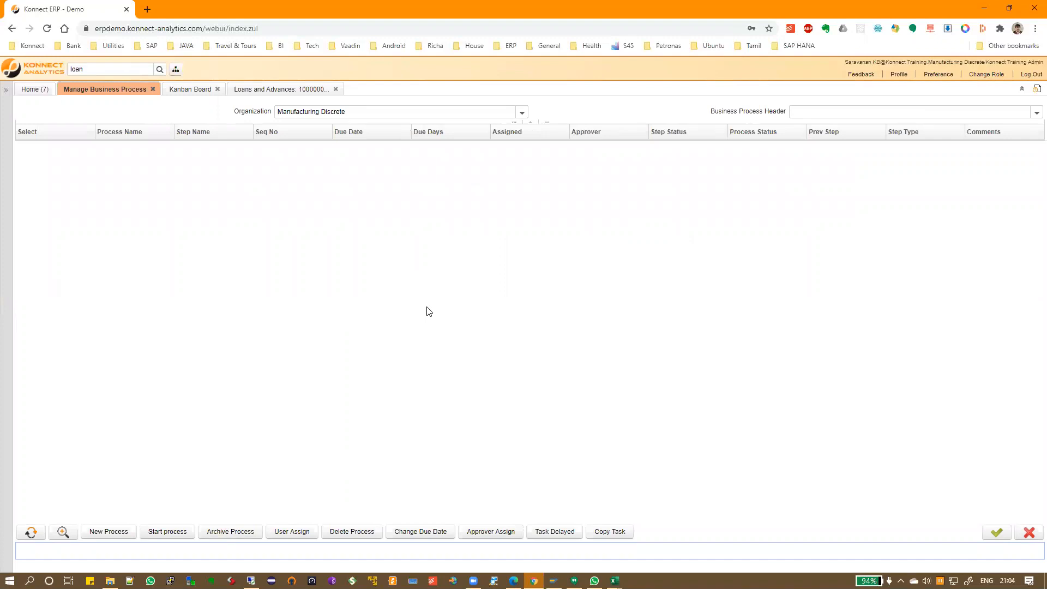
Check the empty process header list, then start a new instance for Manufacturing Discrete
left_click(1034, 113)
left_click(567, 210)
left_click(102, 531)
left_click(727, 139)
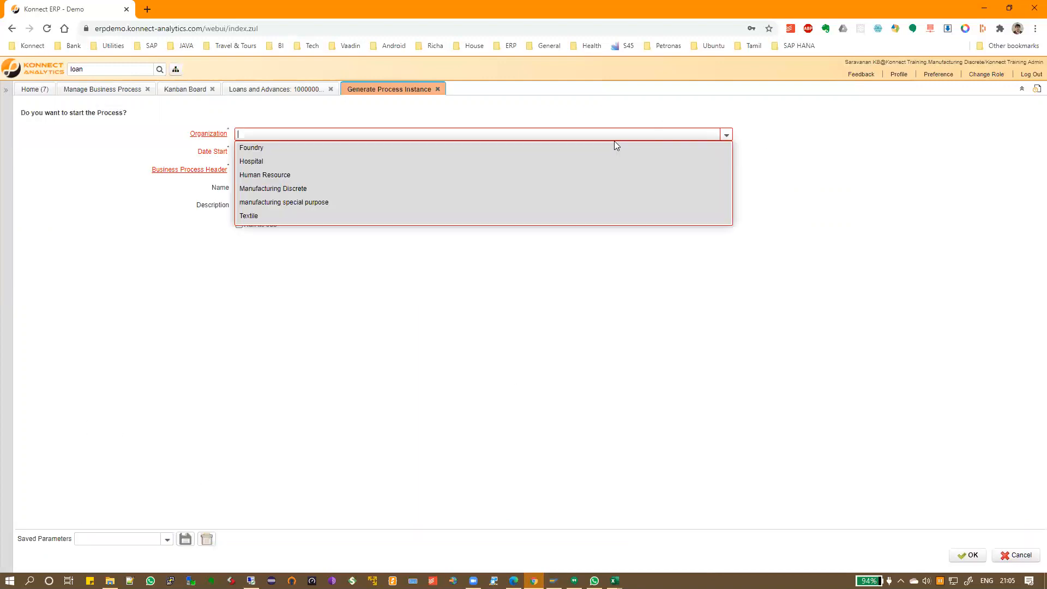
left_click(584, 193)
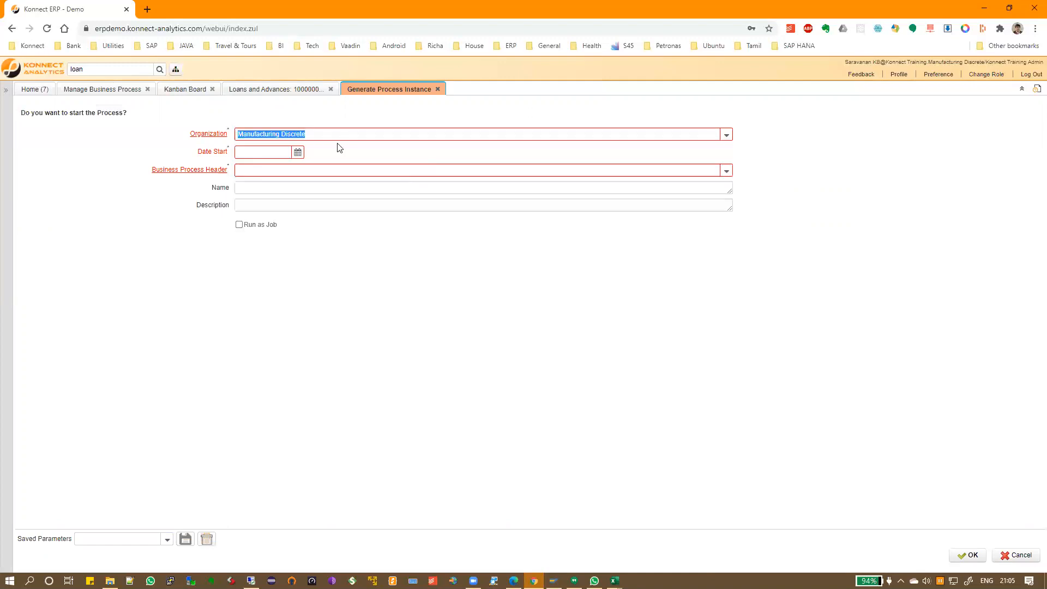
Generate the instance with start date 27/08/2020 and the Sample business process header
left_click(298, 152)
left_click(321, 250)
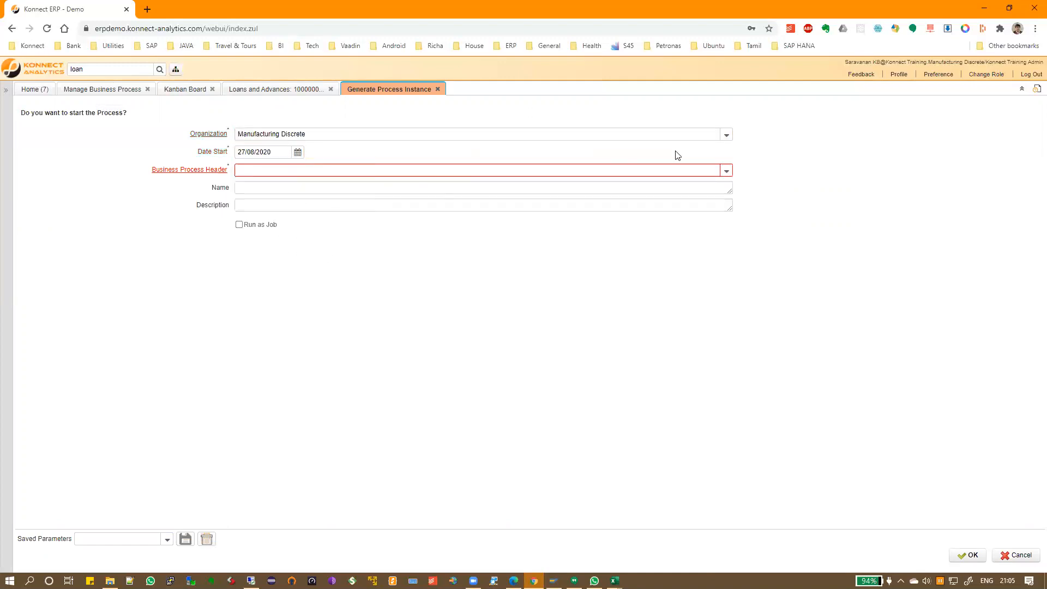
left_click(726, 170)
left_click(329, 204)
left_click(319, 187)
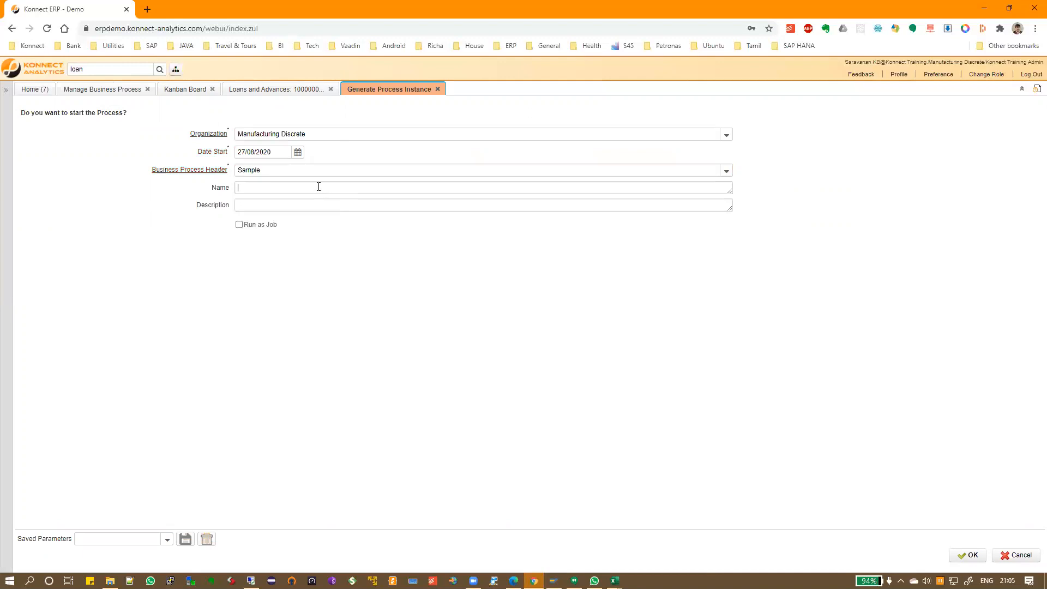
left_click(965, 553)
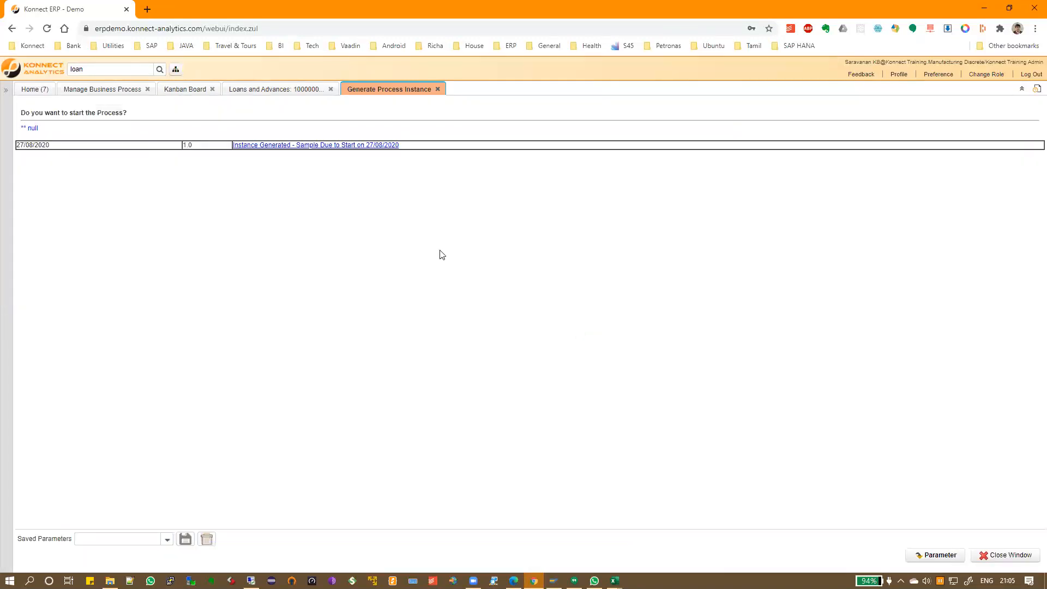
left_click(123, 93)
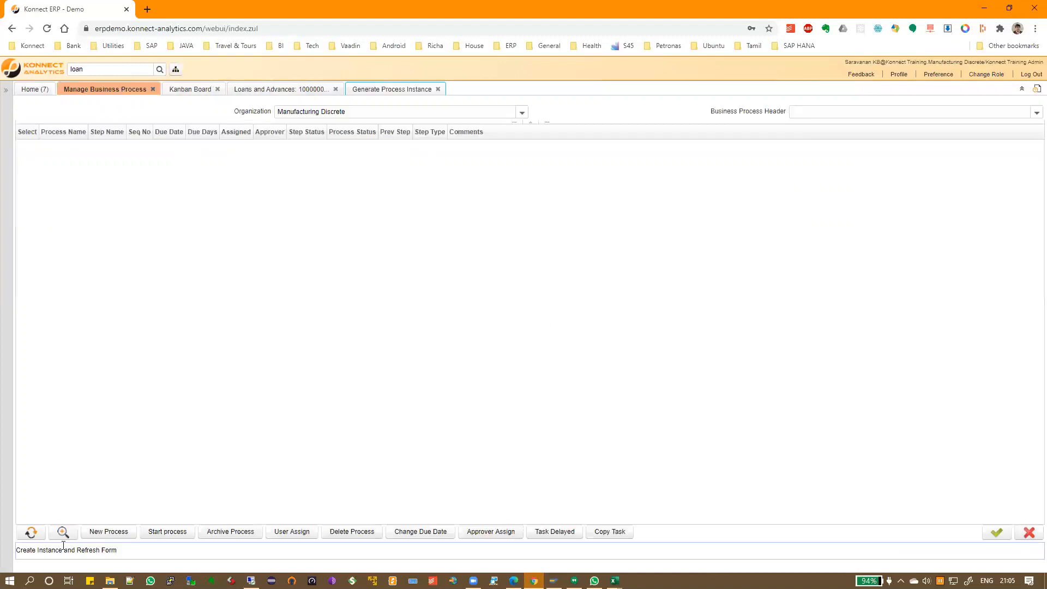
Load the Sample Due to Start on 27/08/2020 process and try copying its step; it's not delayed
left_click(1035, 112)
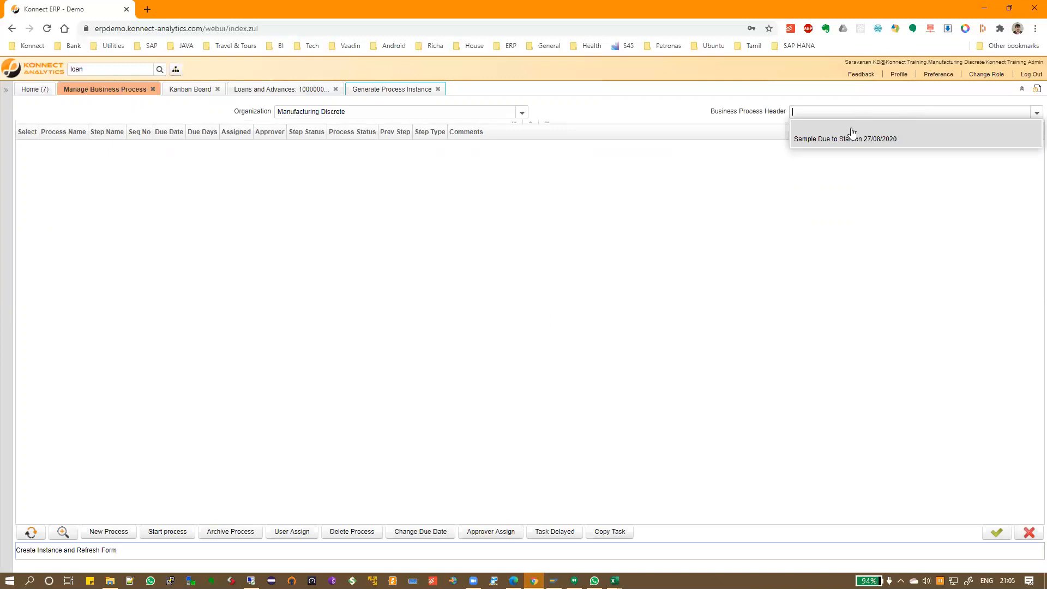
left_click(848, 140)
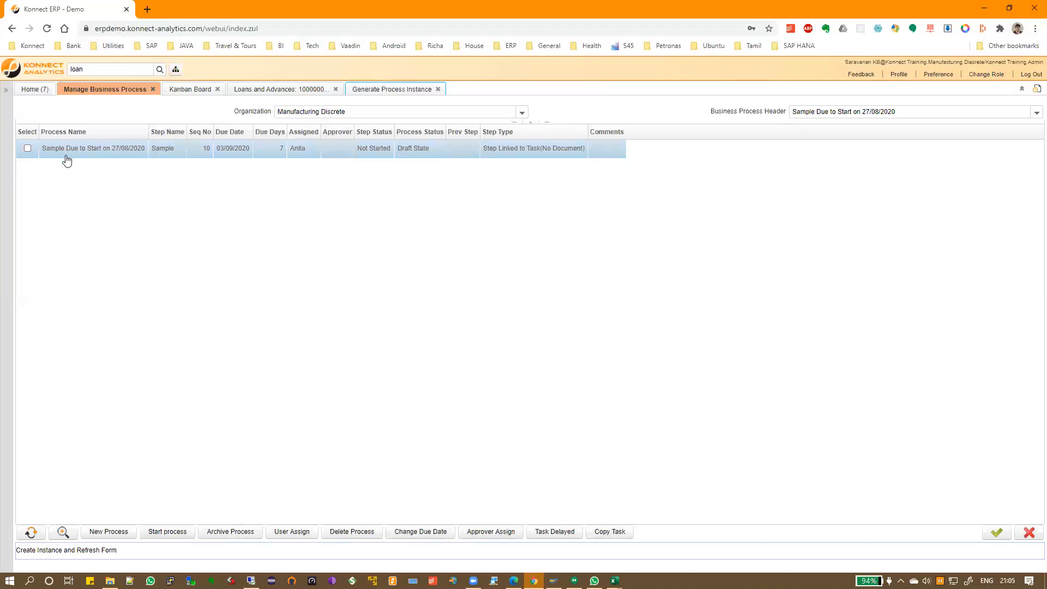
left_click(28, 149)
left_click(601, 532)
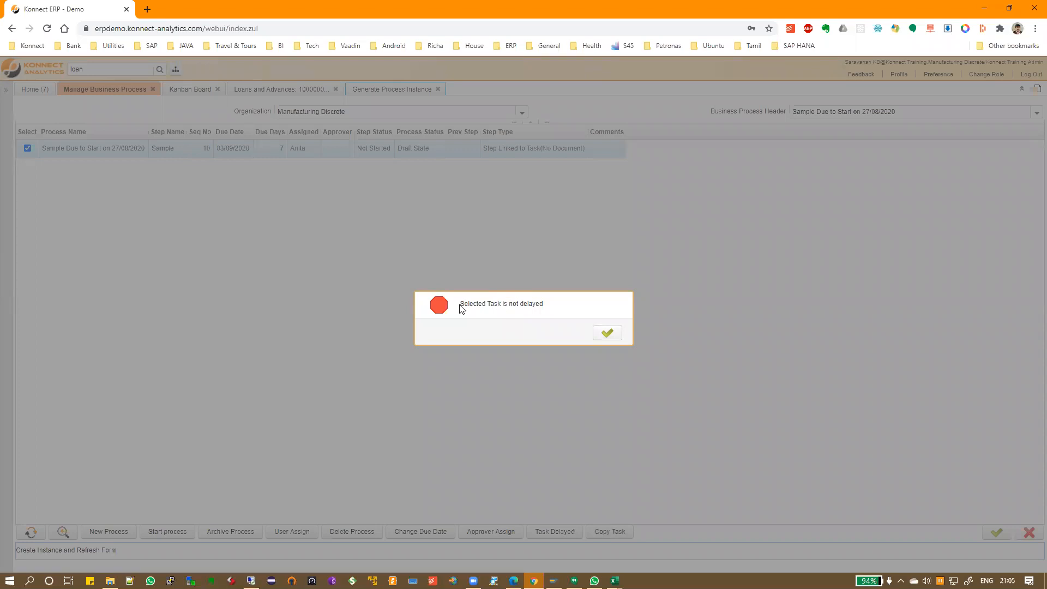
left_click_drag(459, 306, 549, 307)
left_click(607, 334)
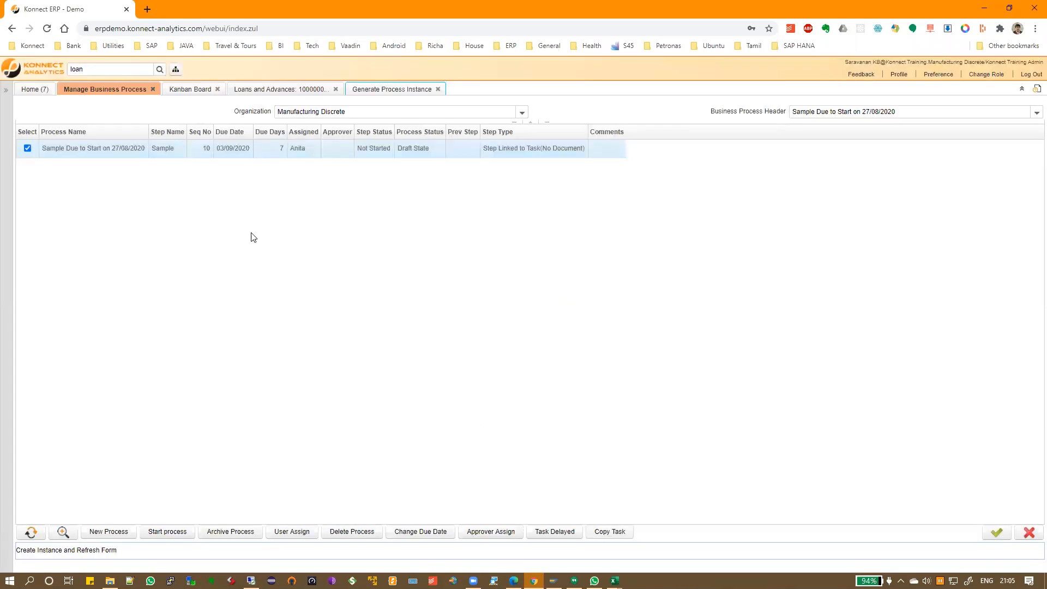
Try flagging the step due 03/09/2020 as delayed; it's still within its due date
left_click(27, 149)
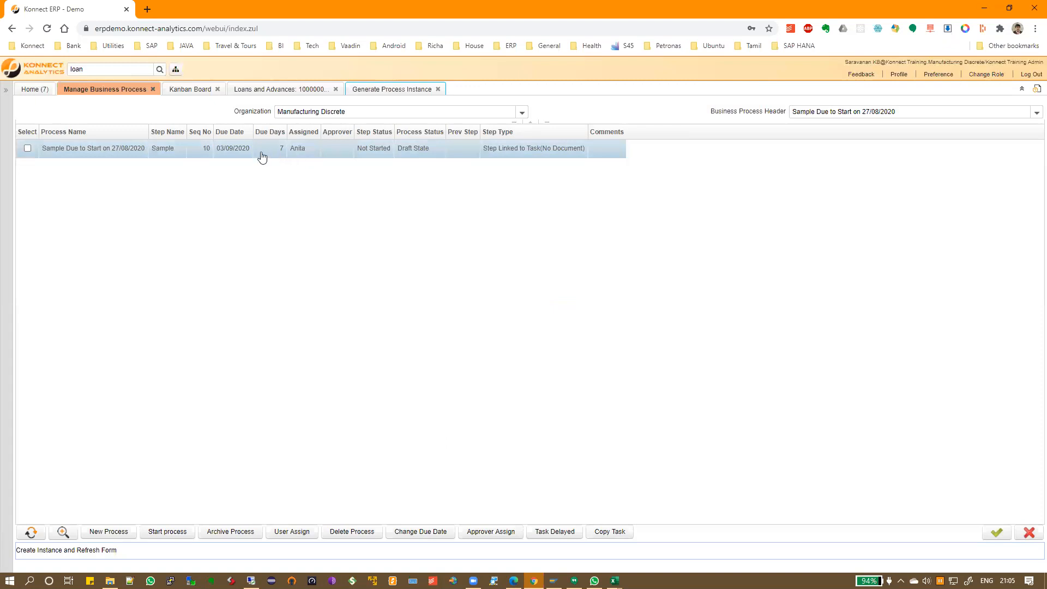
left_click_drag(217, 154, 250, 156)
left_click(266, 180)
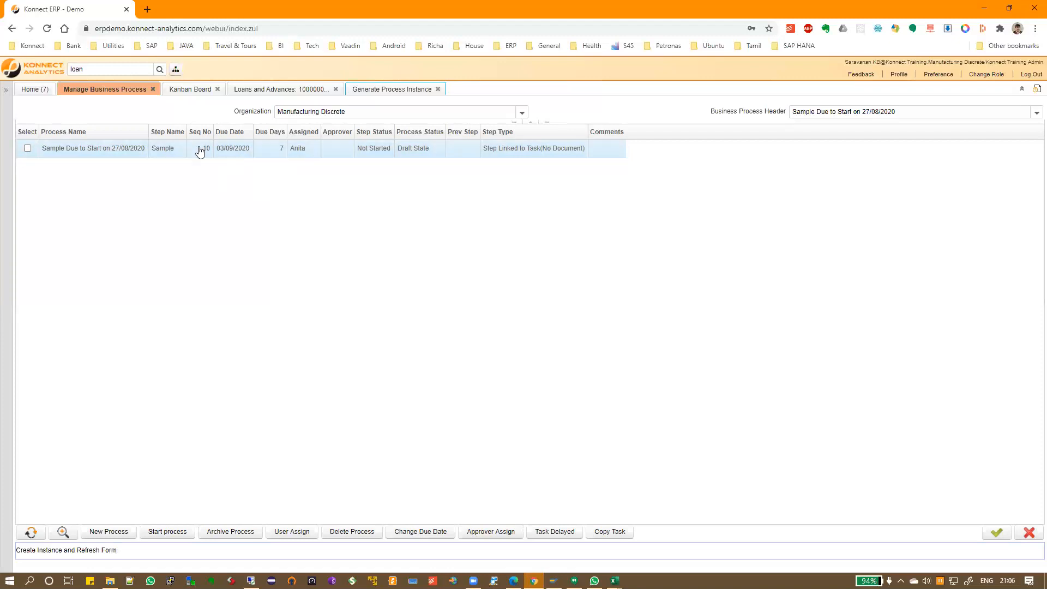
left_click(27, 148)
left_click(540, 530)
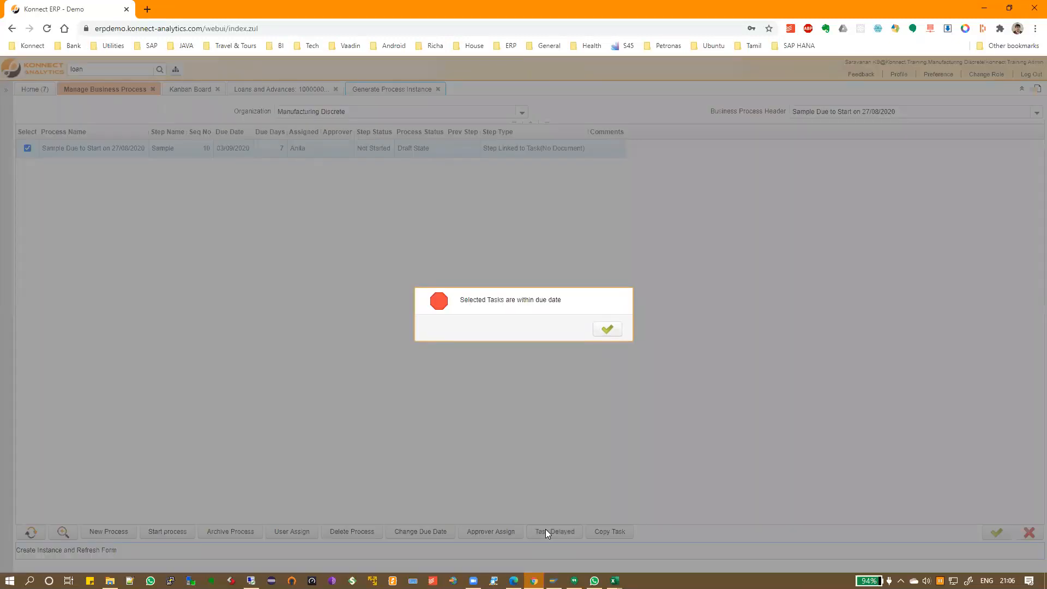
left_click_drag(462, 298, 561, 300)
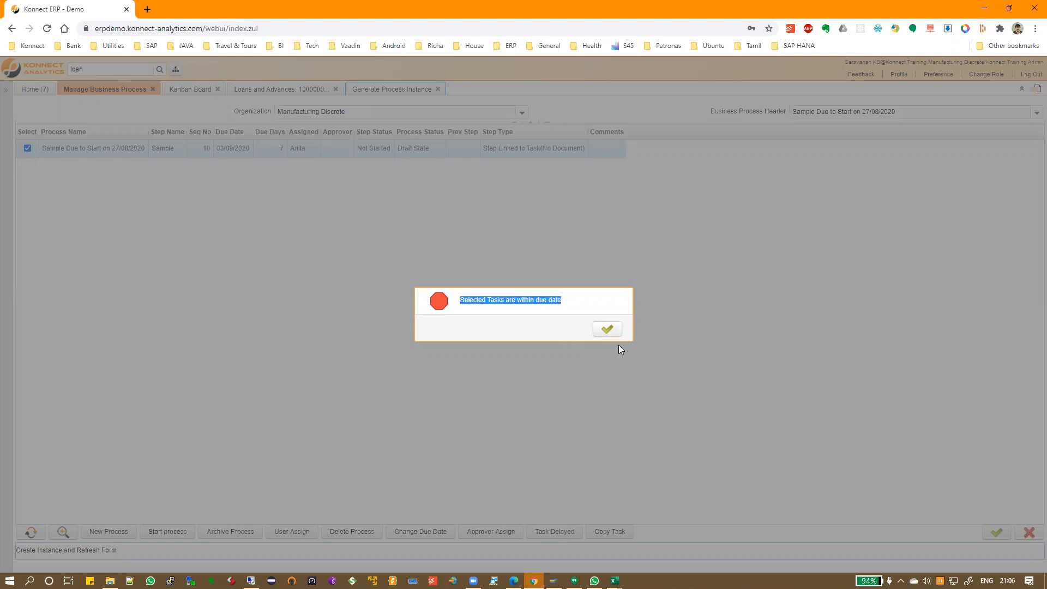
left_click(607, 329)
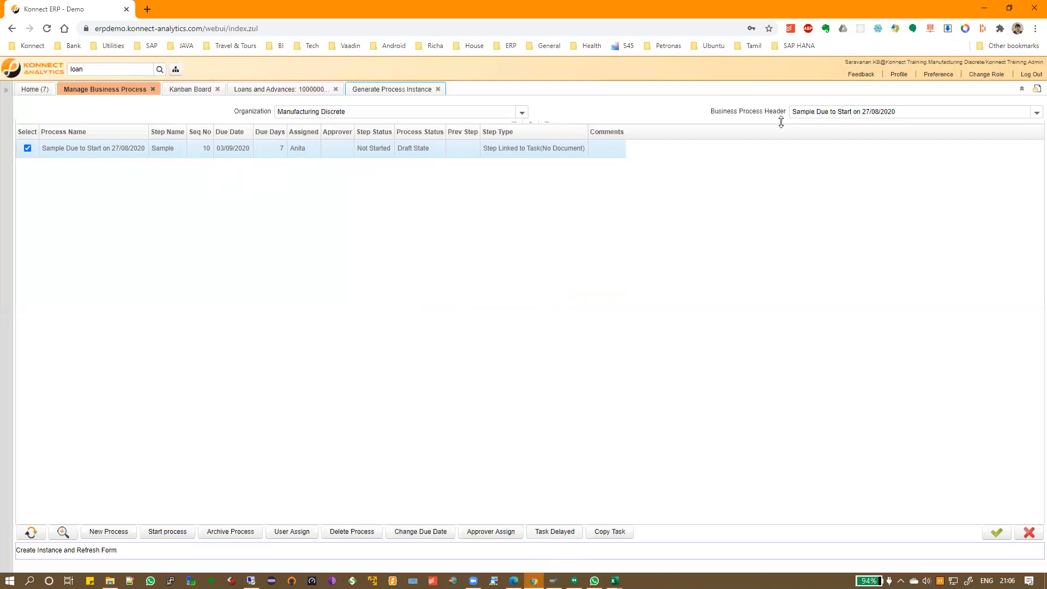
left_click(109, 531)
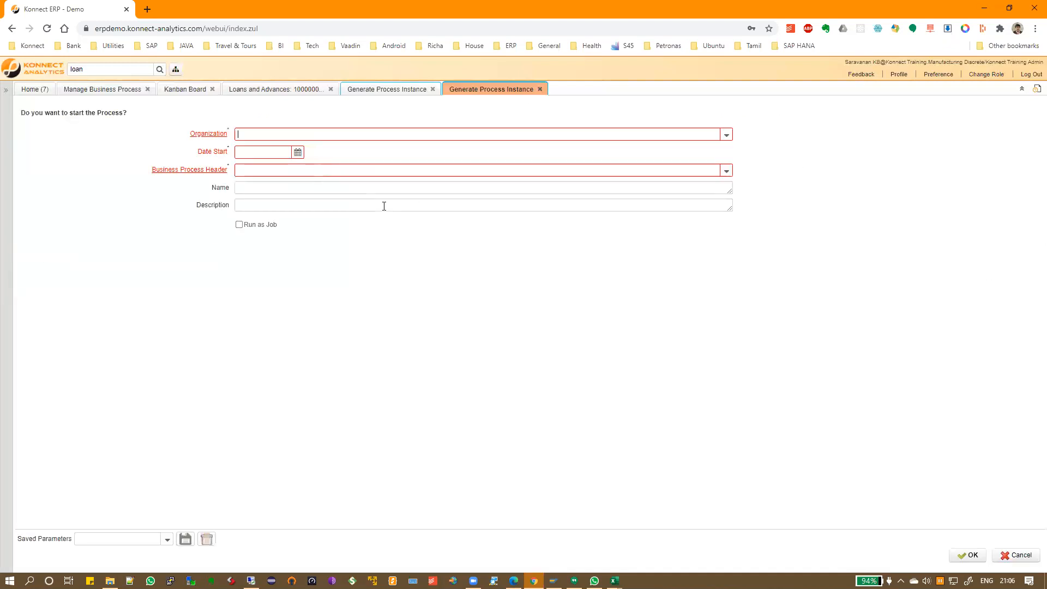
Generate a Sample instance named 'Delay' for Manufacturing Discrete starting 01/07/2020, then close the result
left_click(726, 135)
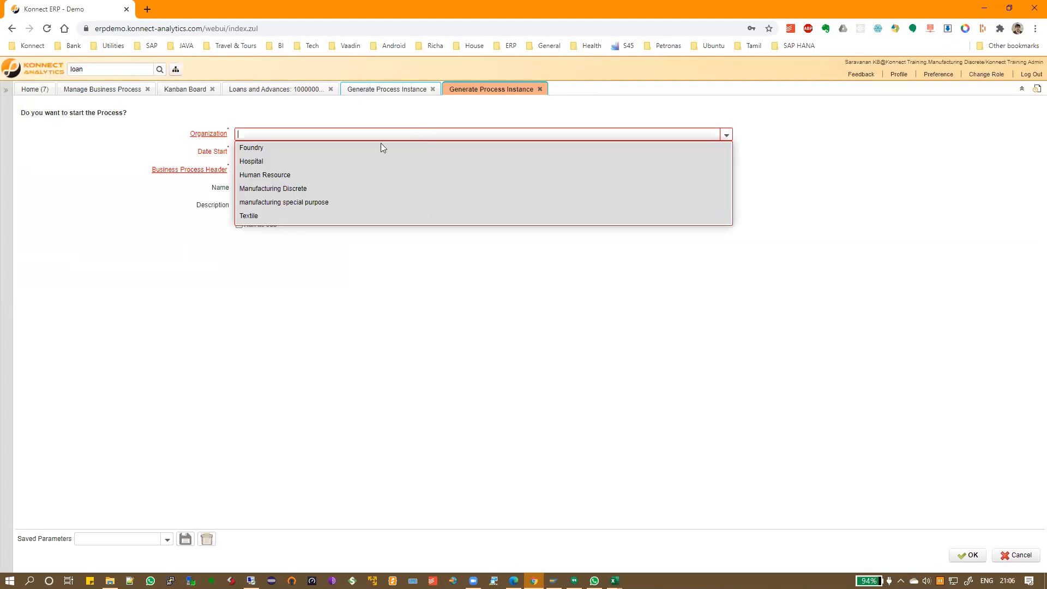
left_click(330, 187)
left_click(297, 152)
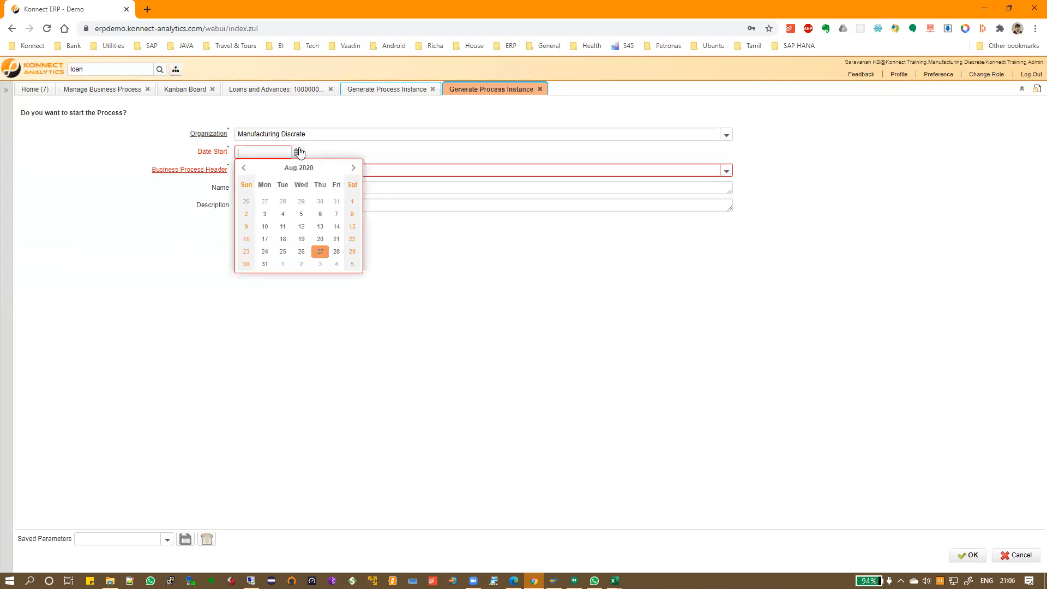
left_click(245, 169)
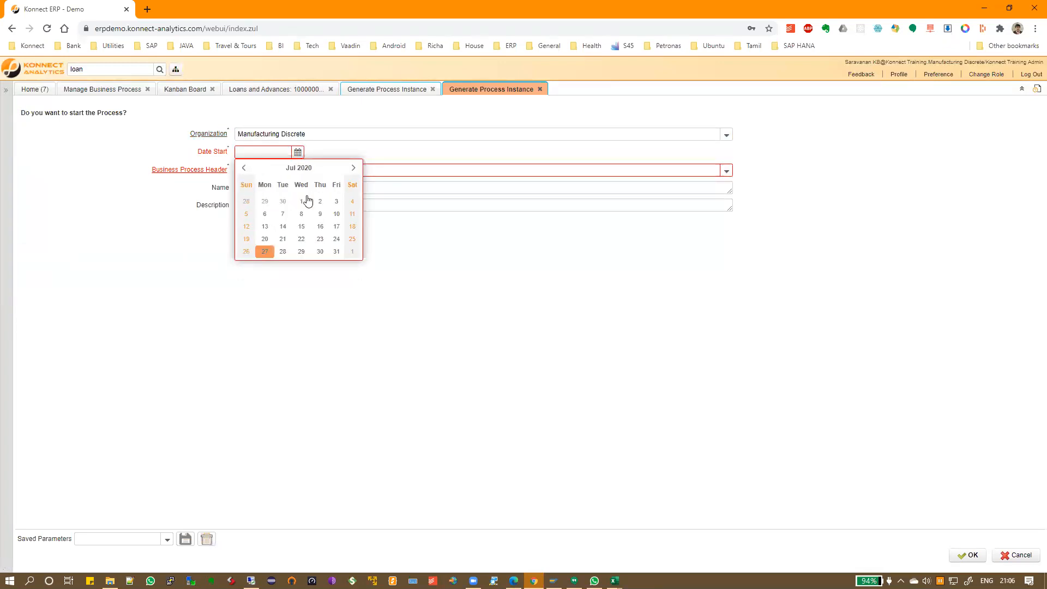
left_click(299, 201)
left_click(726, 171)
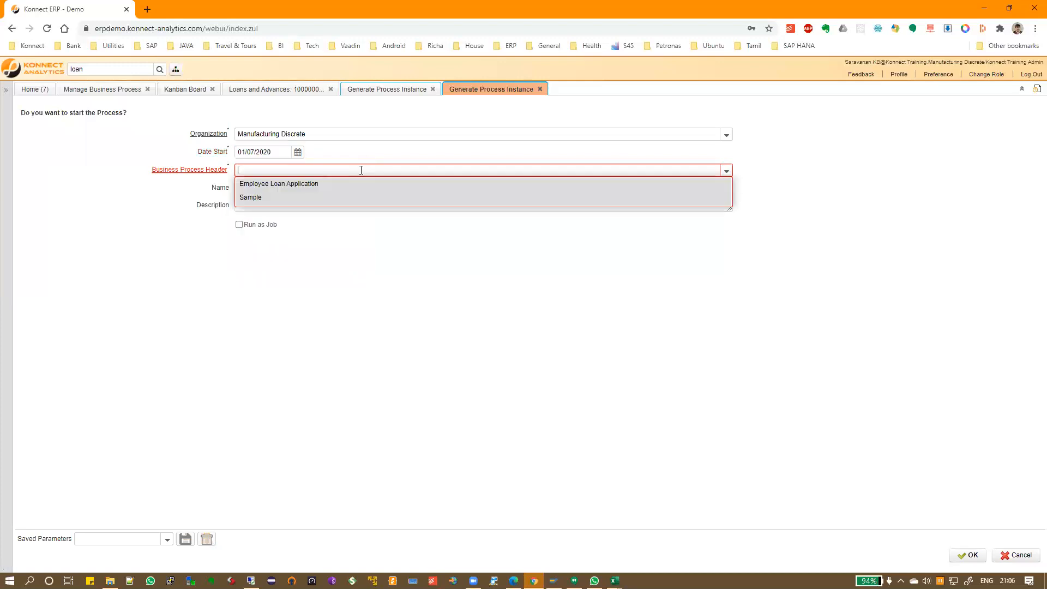
left_click(296, 198)
left_click(297, 186)
type("Delay")
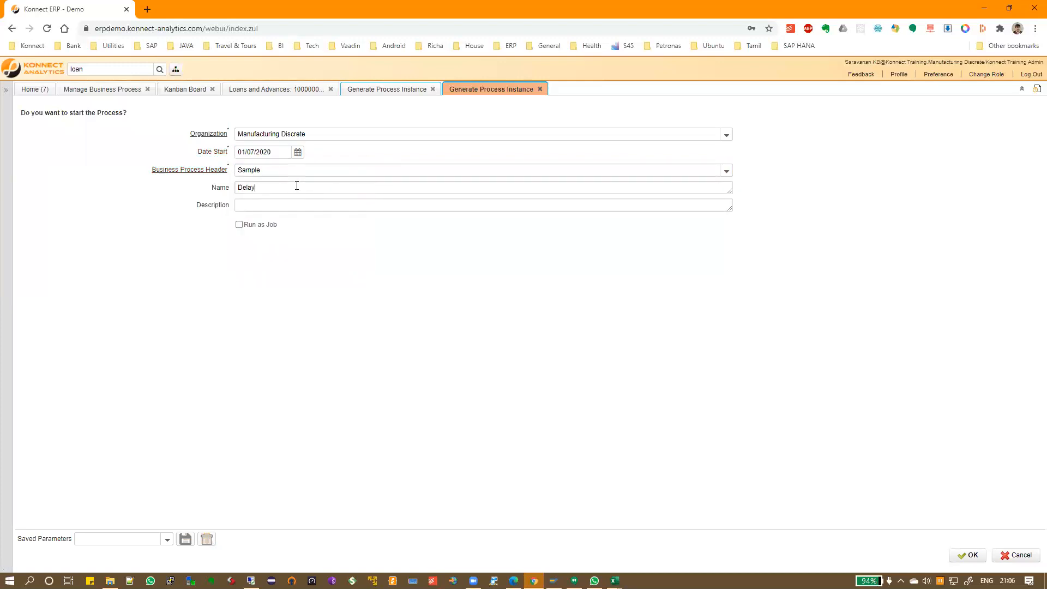
left_click(973, 555)
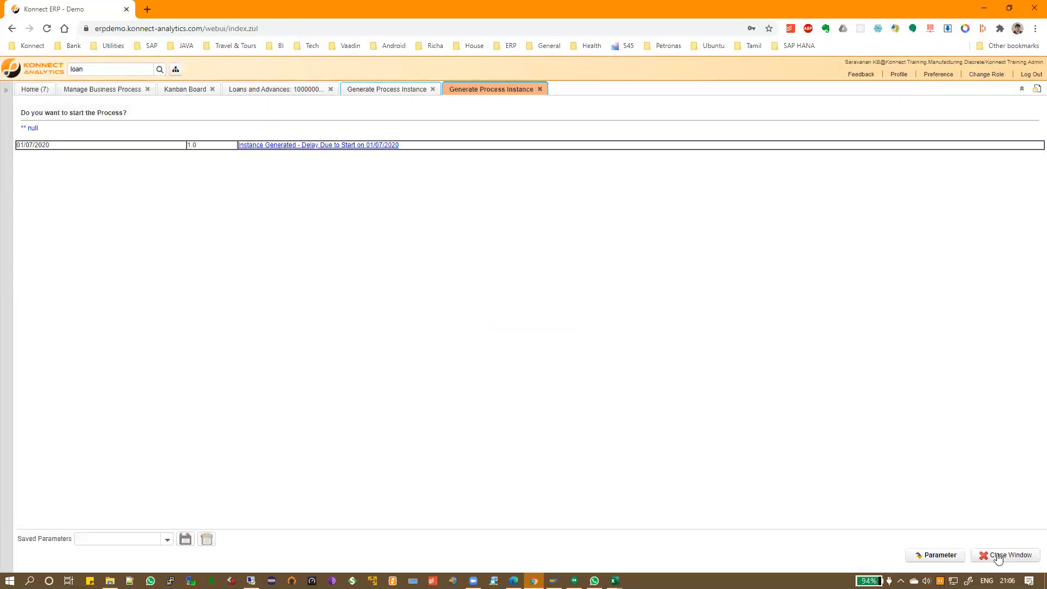
left_click(1001, 554)
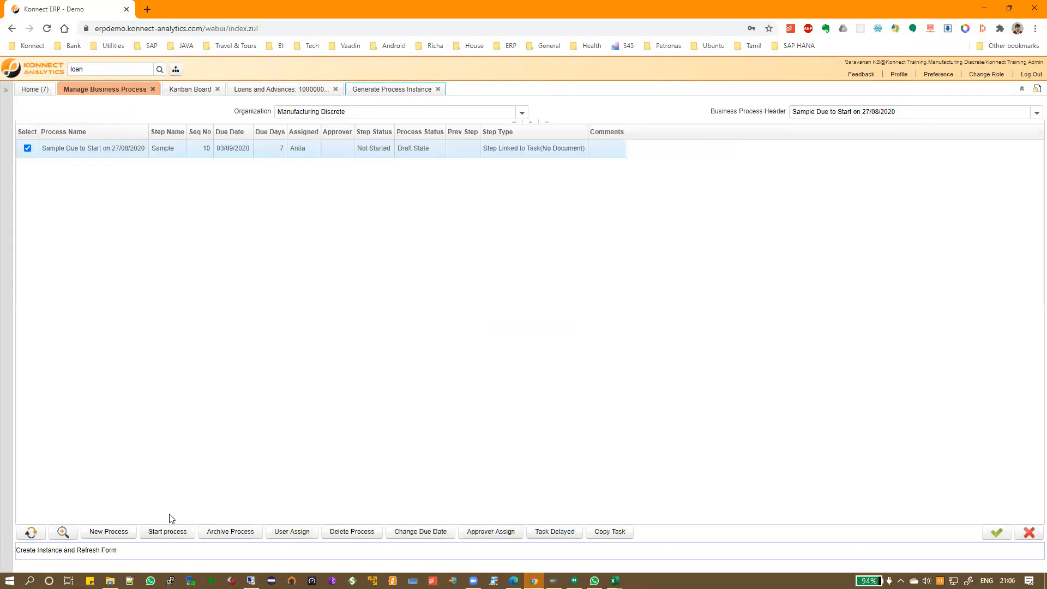
Load the Delay Due to Start on 01/07/2020 process and try flagging its overdue step delayed
left_click(30, 531)
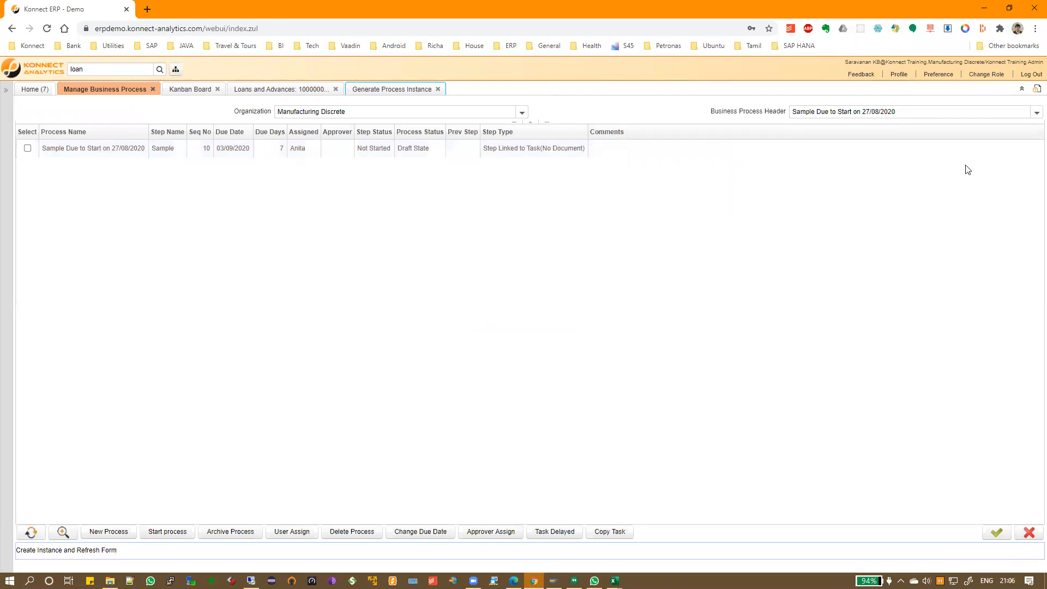
left_click(1036, 113)
left_click(868, 143)
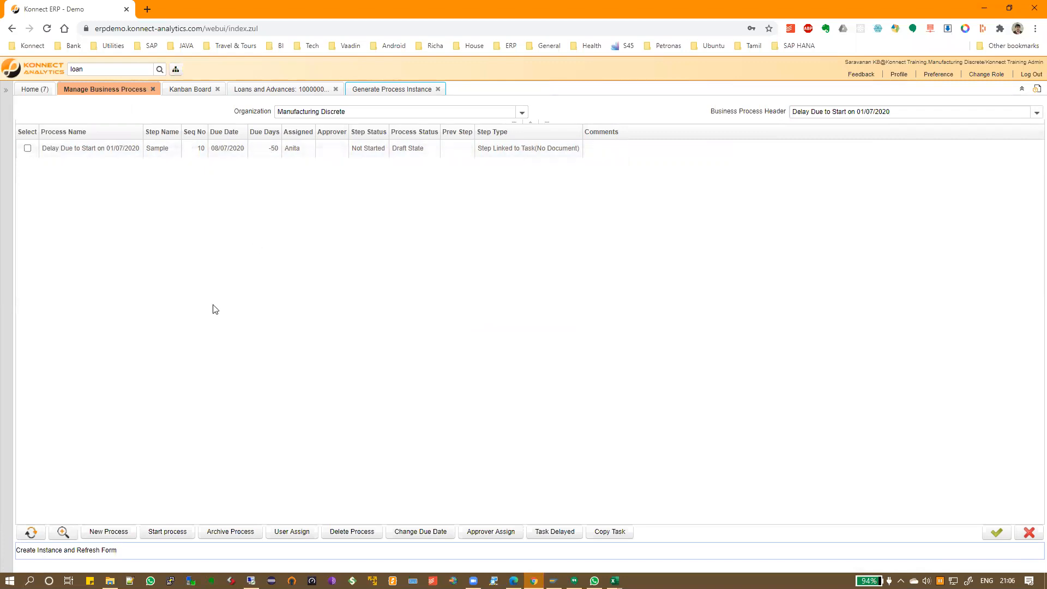
left_click(27, 148)
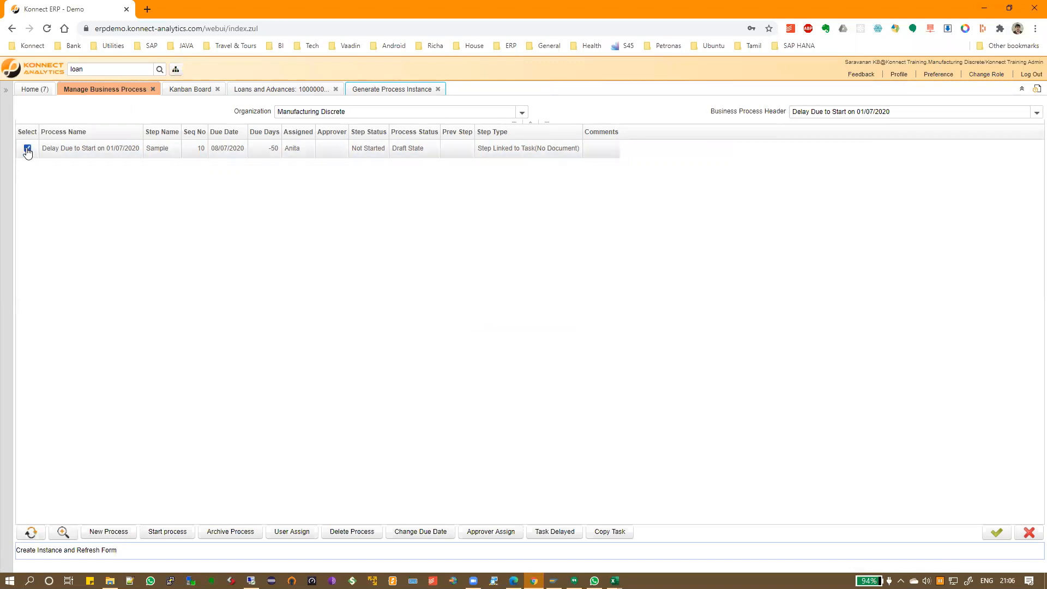
left_click(547, 536)
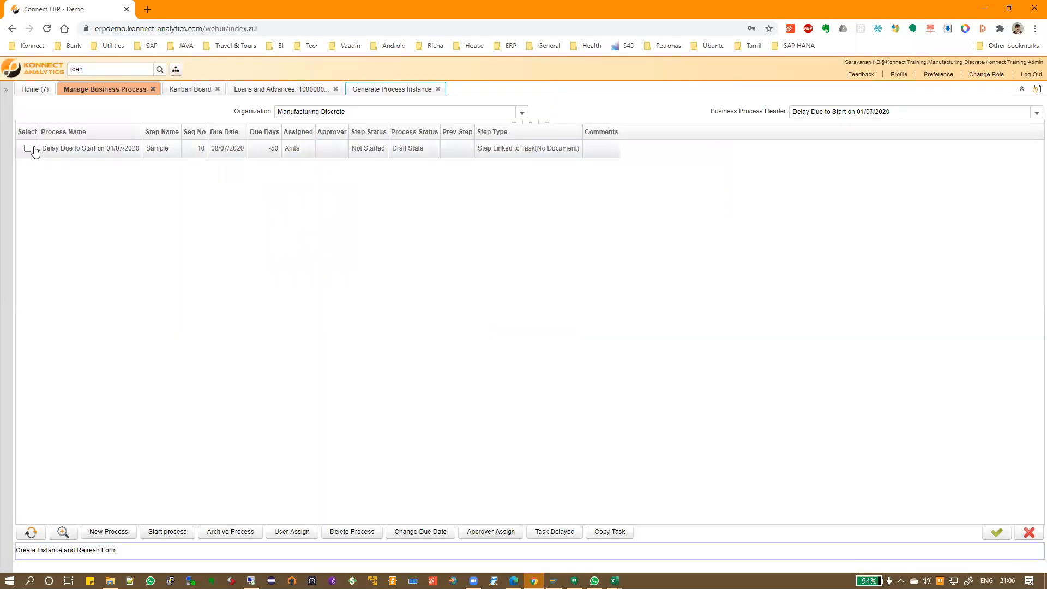
left_click(30, 147)
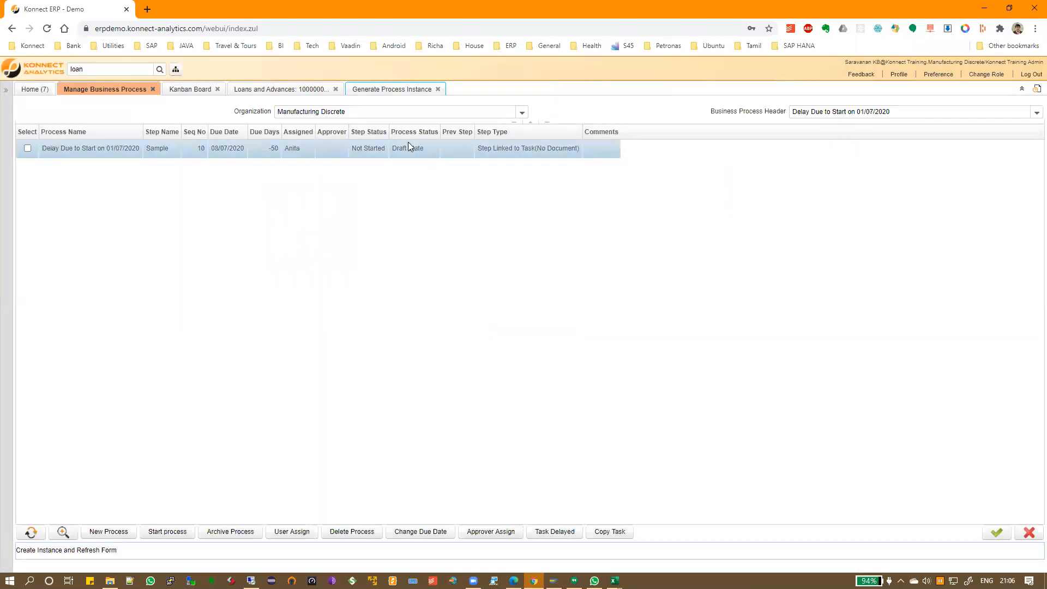
Try starting the Delay process instance and flagging its task delayed, dismissing the errors
left_click(27, 148)
left_click(165, 538)
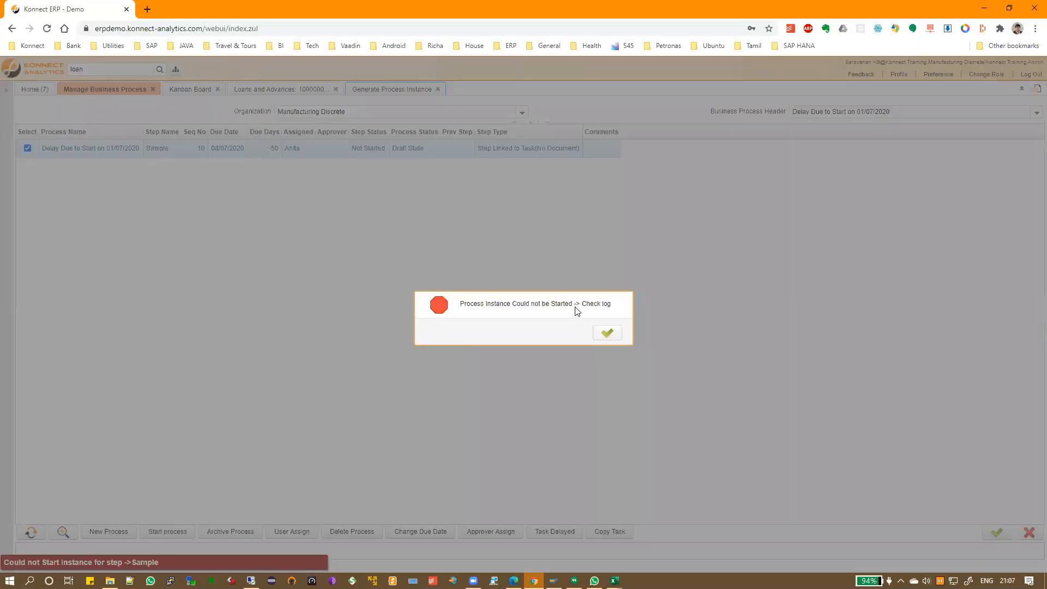
left_click_drag(600, 303, 573, 303)
left_click(606, 333)
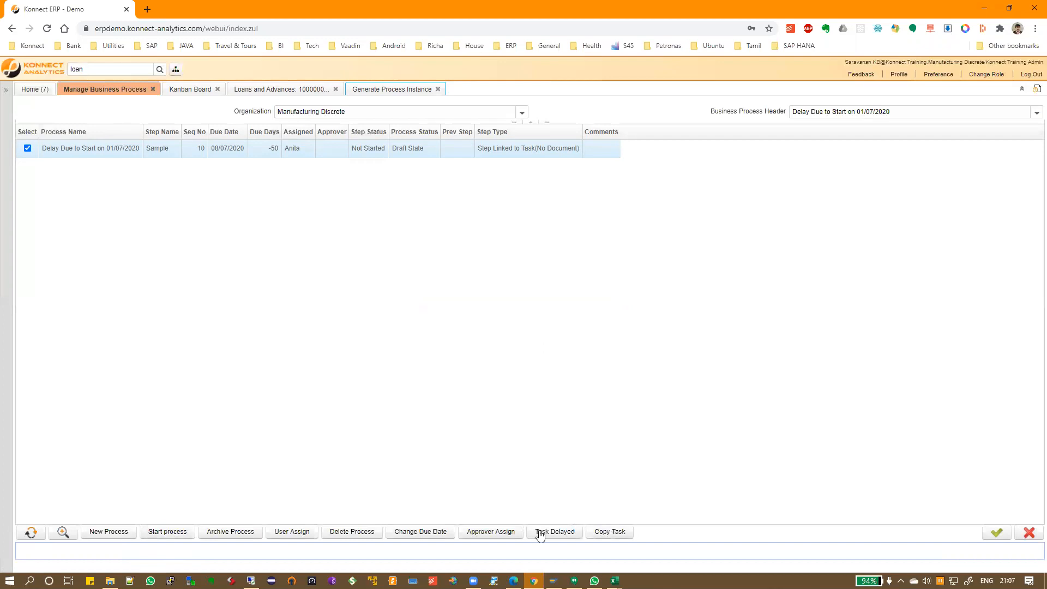
left_click(563, 537)
left_click(607, 330)
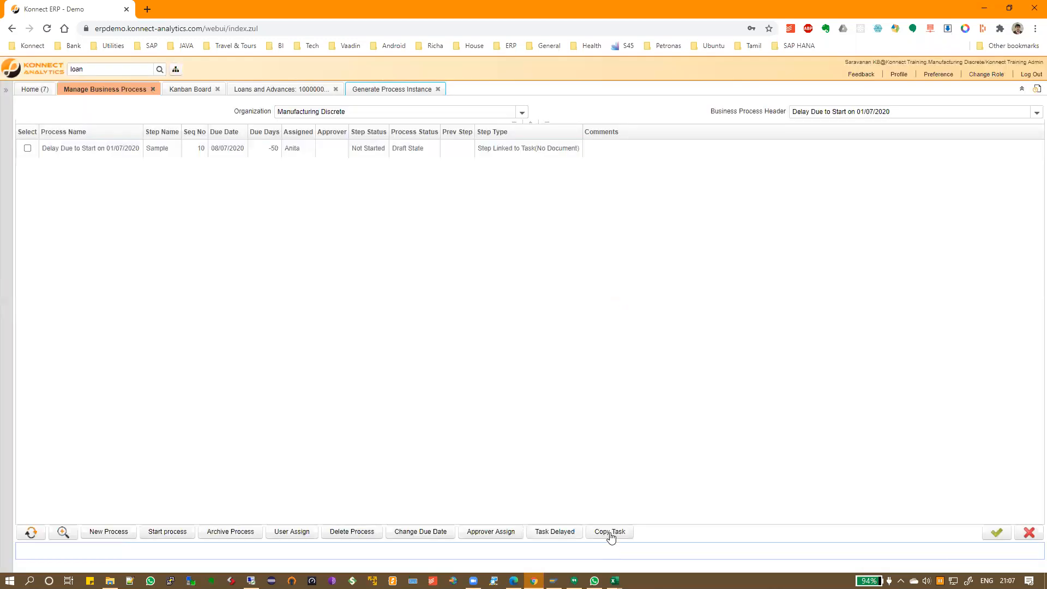
Try copying the Delay step, rejected as not delayed, then open Change Due Date
left_click(28, 148)
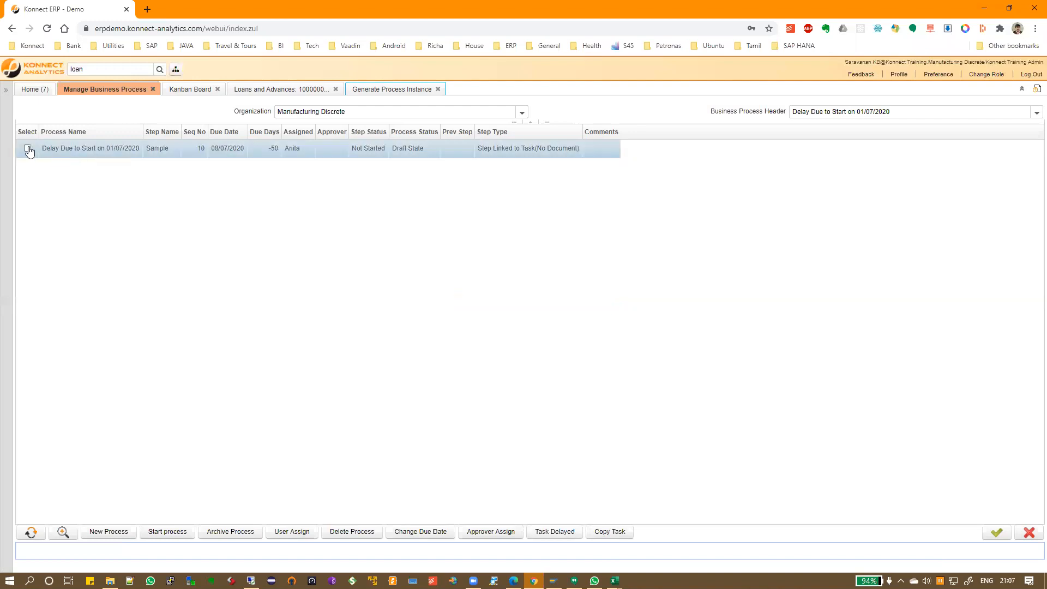
left_click(600, 534)
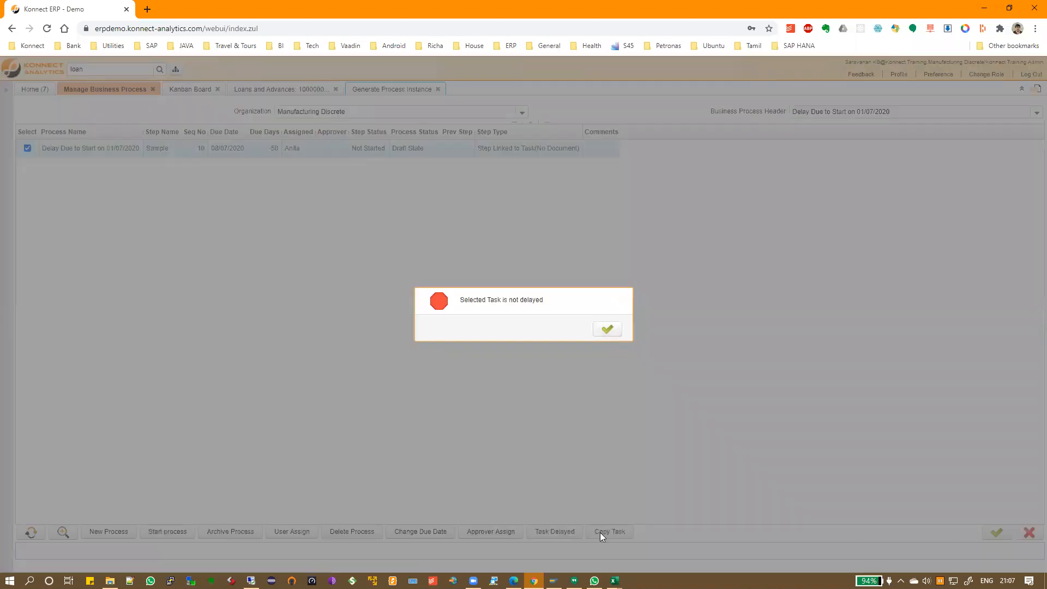
left_click(603, 325)
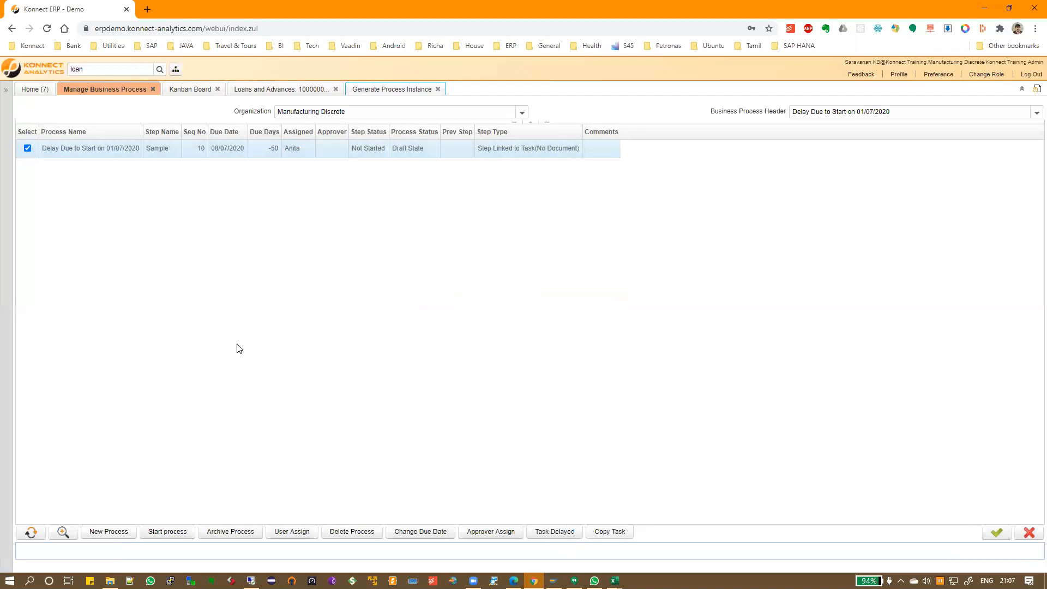
left_click(409, 531)
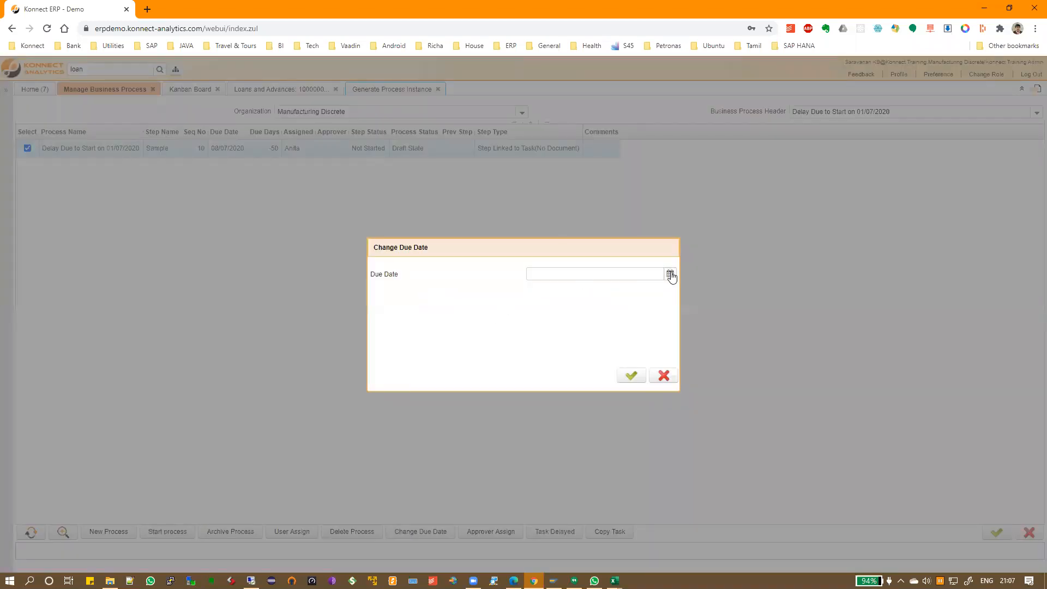
Set the Delay step's new due date to 27 August 2020
left_click(669, 274)
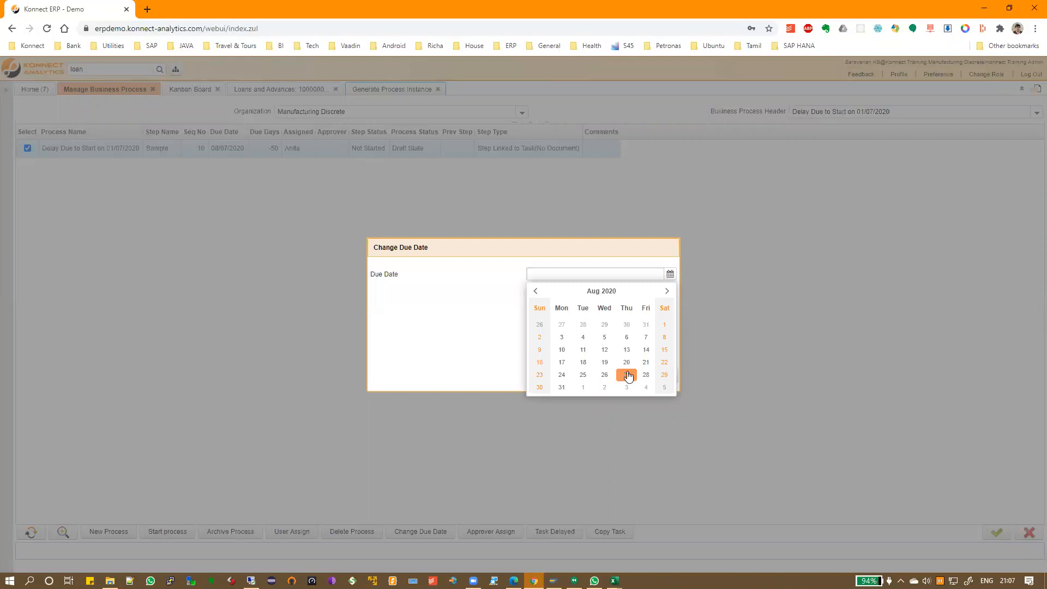
left_click(627, 376)
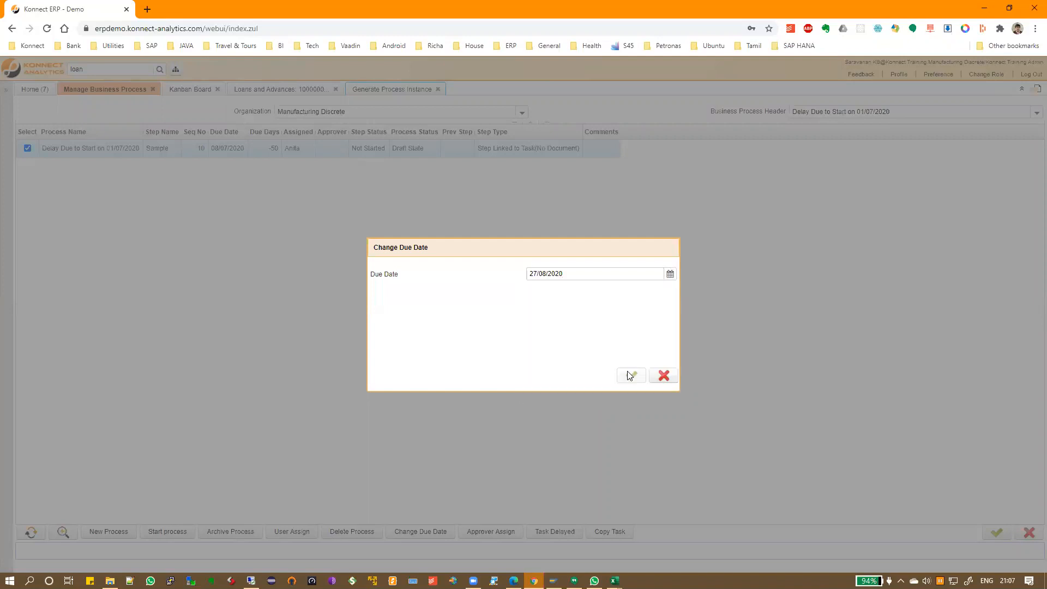
left_click(629, 374)
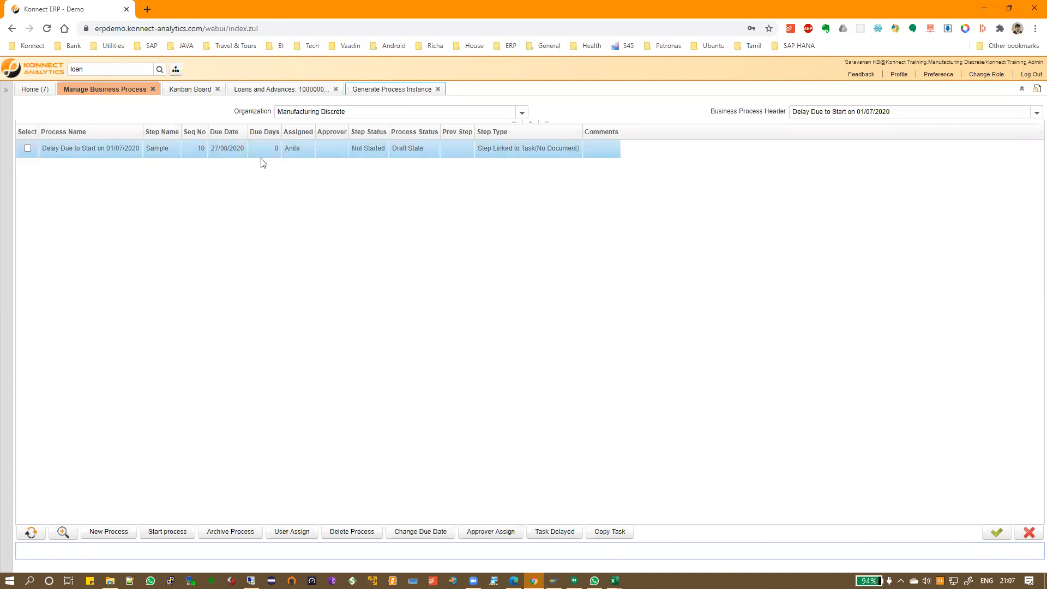
Start the Delay process, mark its step Delayed and copy it into a new row
left_click(161, 534)
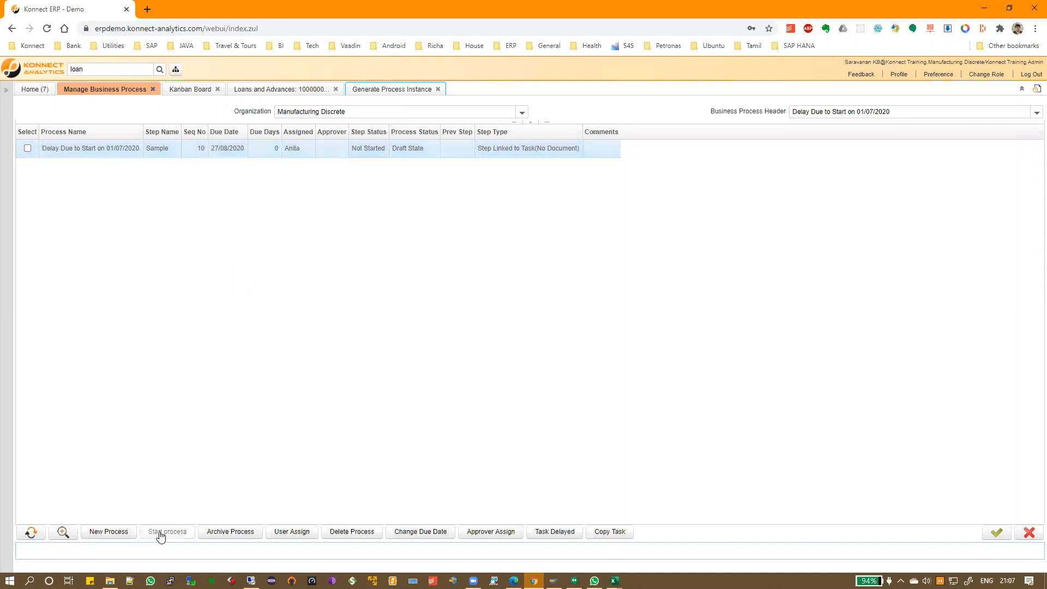
left_click(397, 150)
left_click(27, 148)
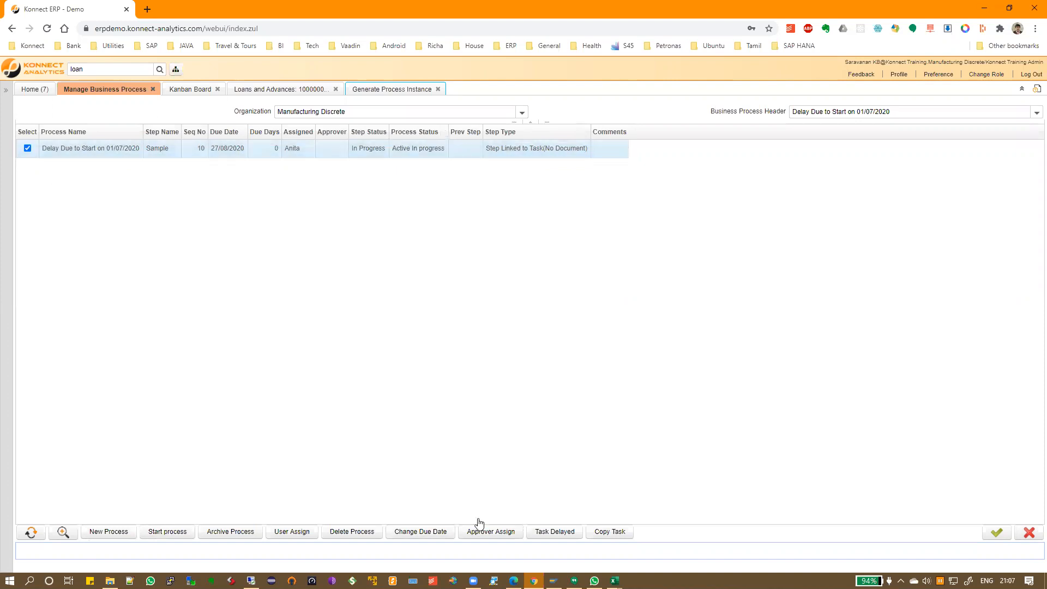
left_click(548, 535)
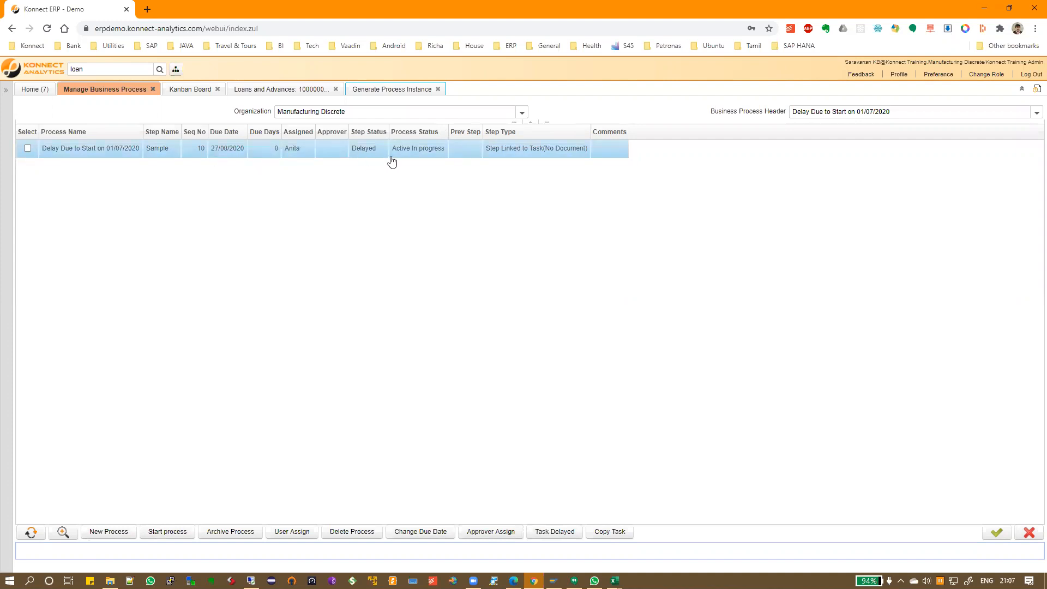
left_click(27, 148)
left_click(605, 532)
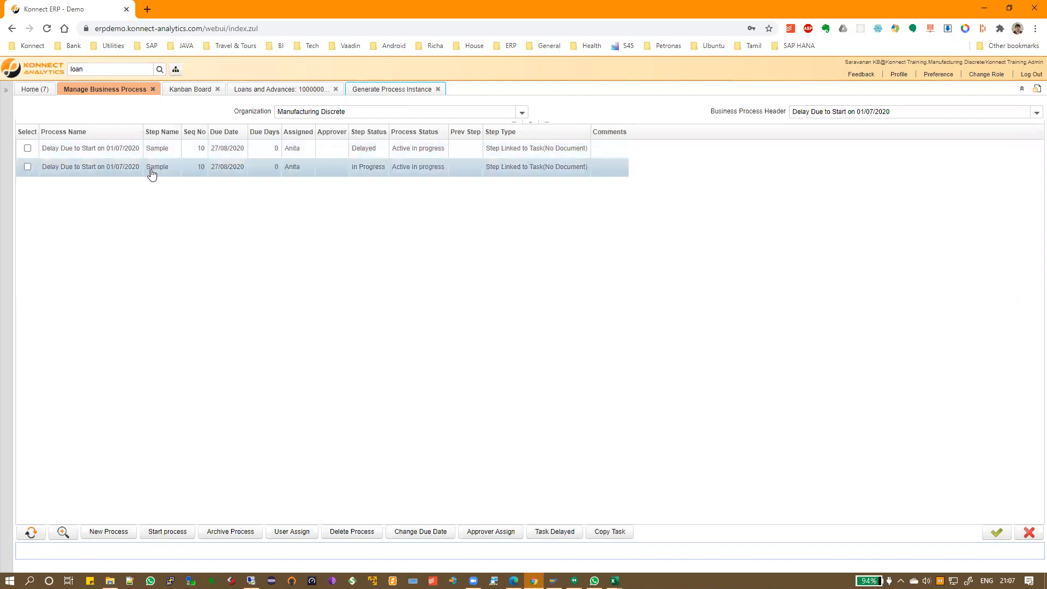
Reassign the copied In Progress step to another user
left_click(27, 166)
left_click(284, 532)
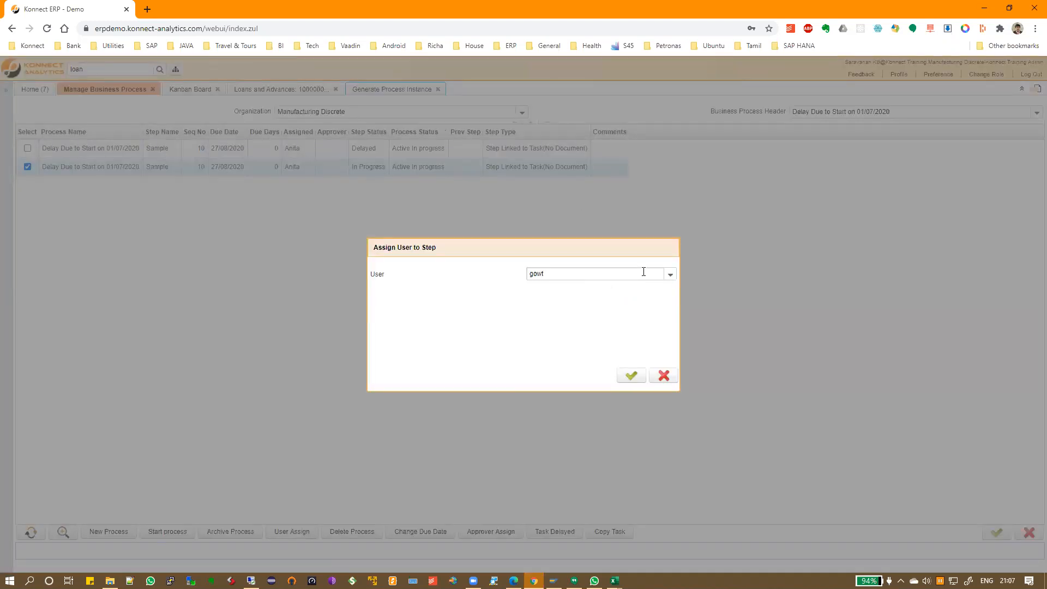
type("gowt")
left_click(670, 275)
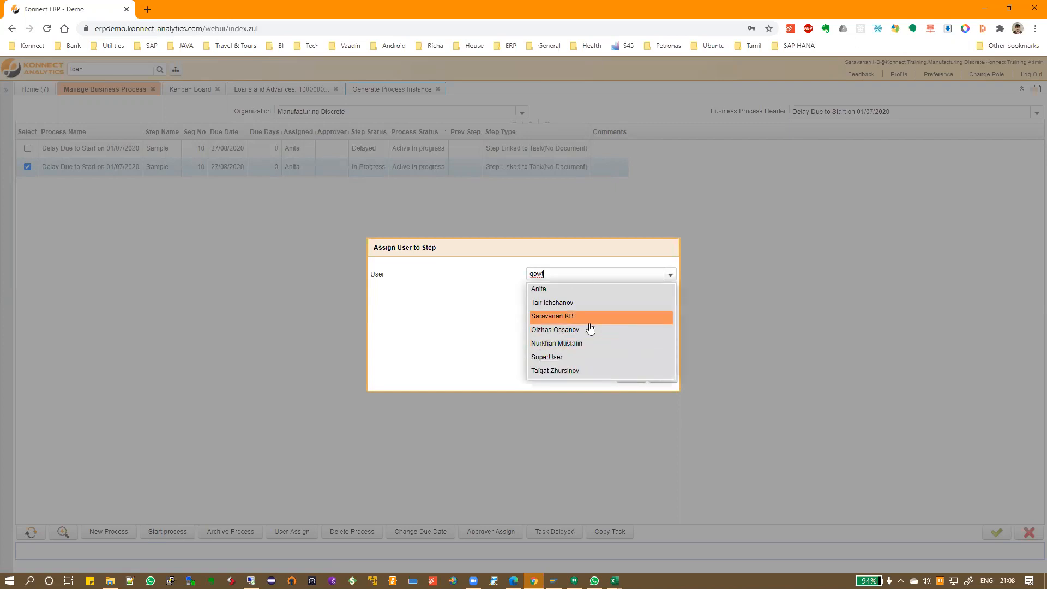
left_click(579, 316)
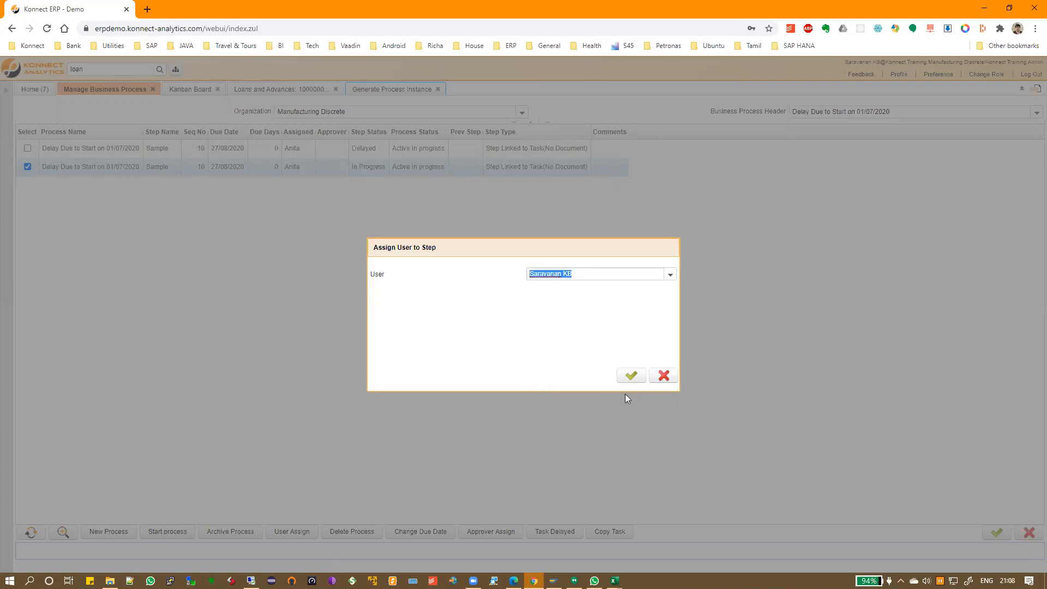
left_click(630, 376)
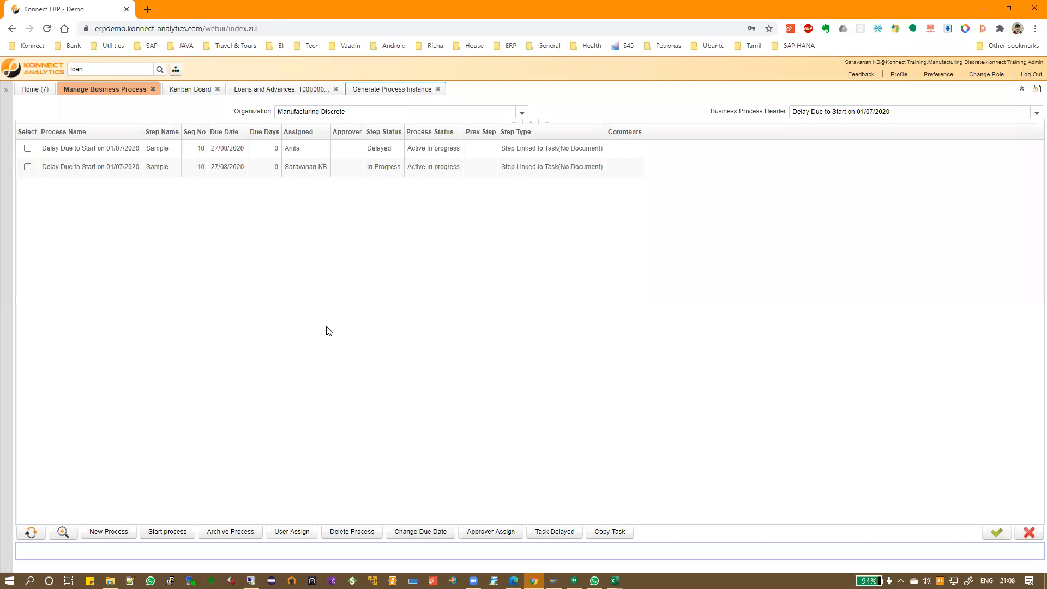
left_click(345, 536)
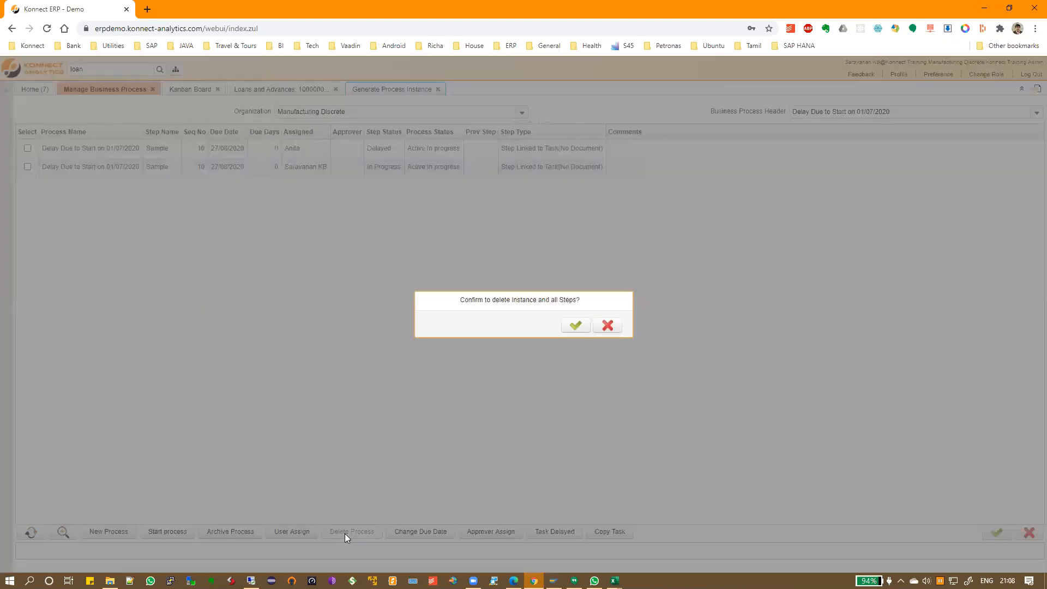
left_click(573, 331)
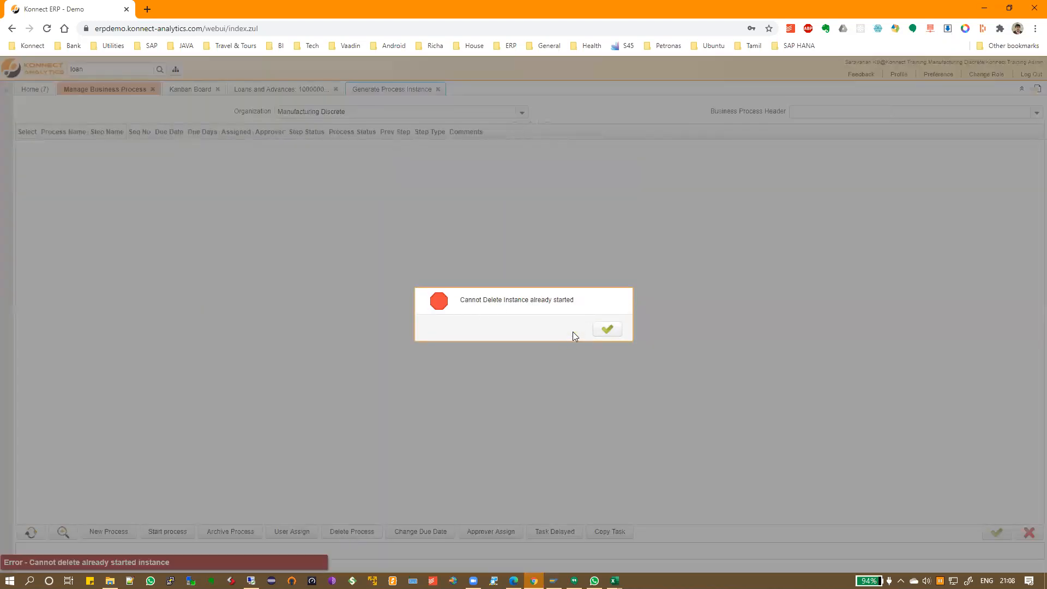
left_click_drag(477, 300, 545, 298)
left_click(607, 328)
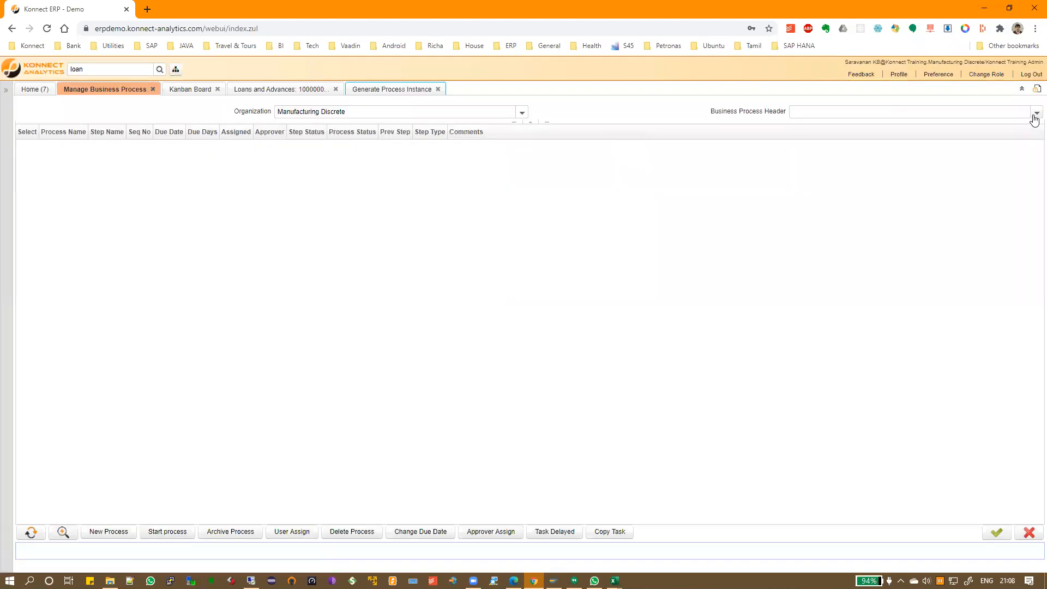
left_click(1034, 113)
left_click(840, 139)
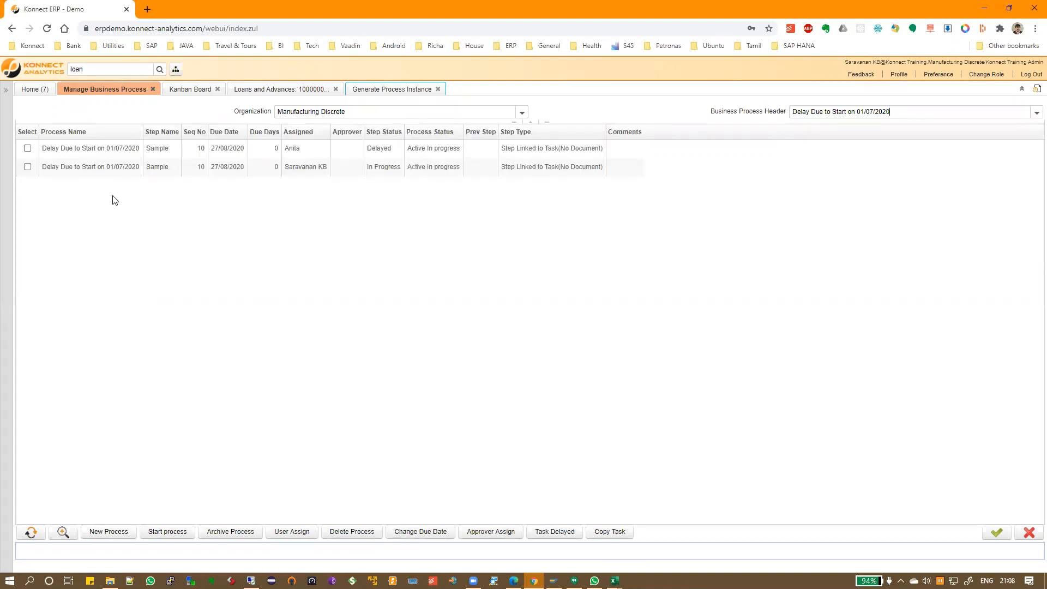
left_click(28, 147)
left_click(62, 533)
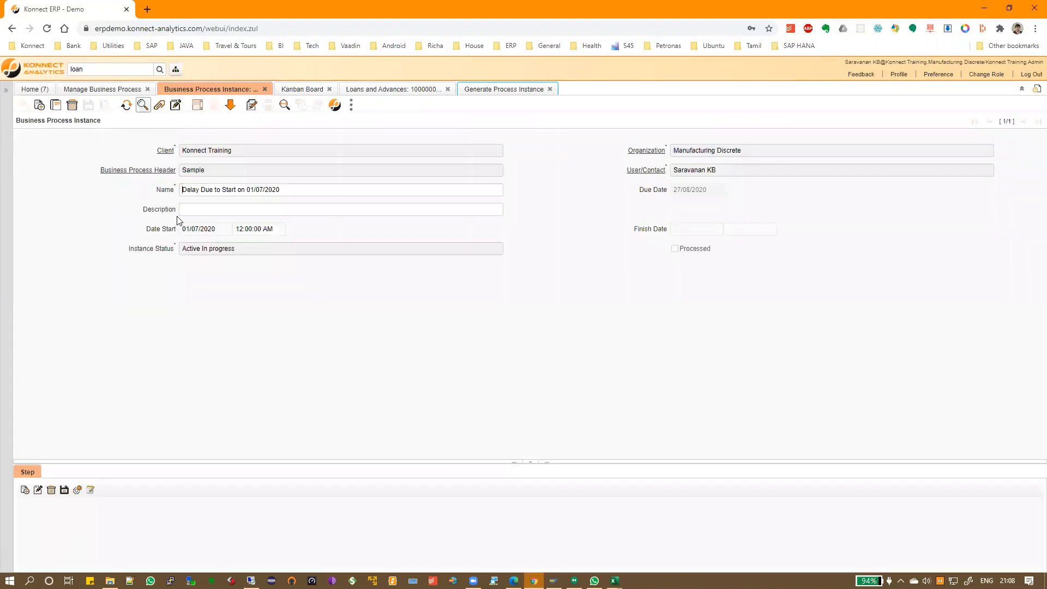
left_click_drag(183, 251, 284, 252)
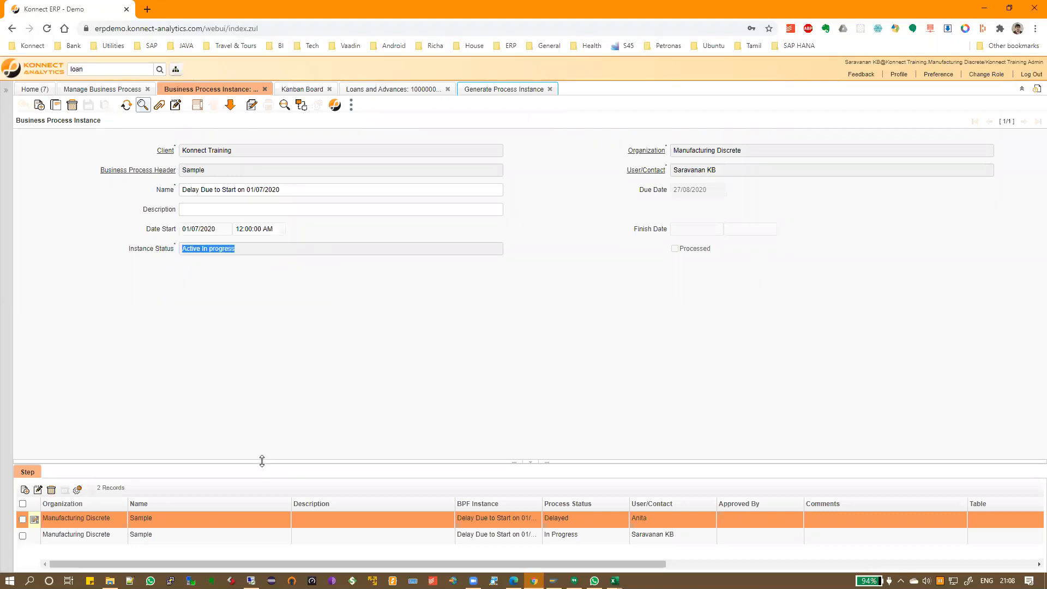
left_click_drag(261, 461, 278, 372)
left_click(357, 443)
left_click(593, 435)
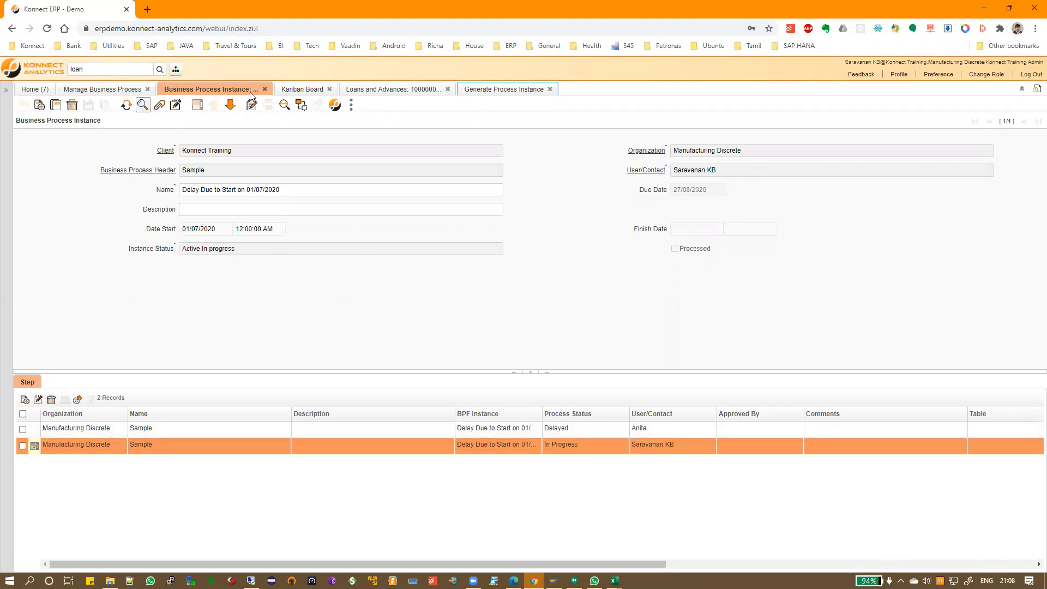
left_click(265, 89)
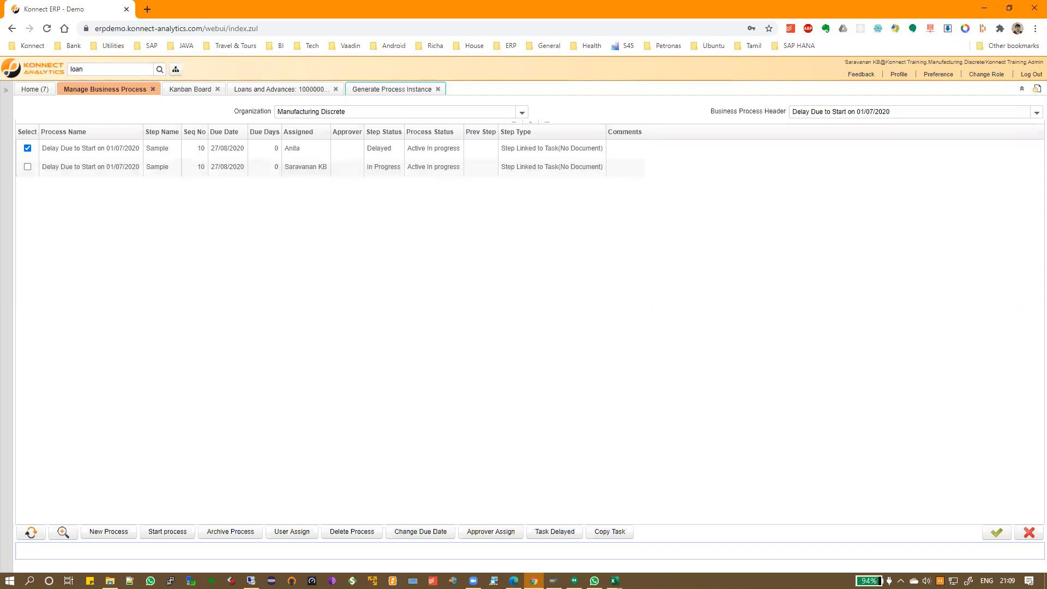
left_click(27, 148)
Search the menu for 'bus' and open the Business Process Instance window
left_click_drag(102, 70, 49, 68)
type("bus")
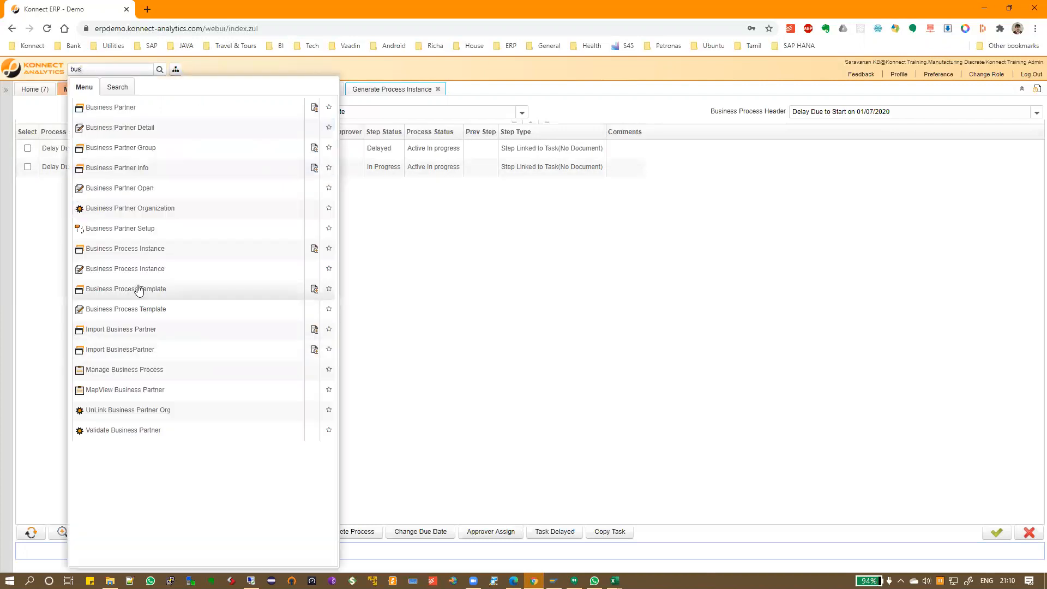
left_click(139, 252)
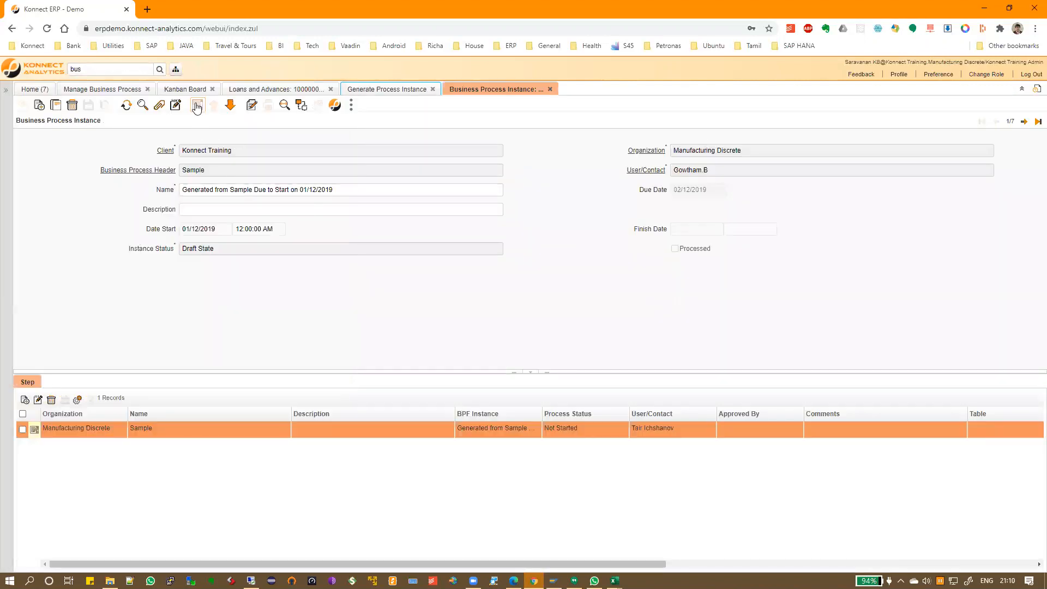
Review the Delay, cancelled and archived loan instances, viewing one as Finalised and Archived
left_click(198, 106)
left_click(493, 255)
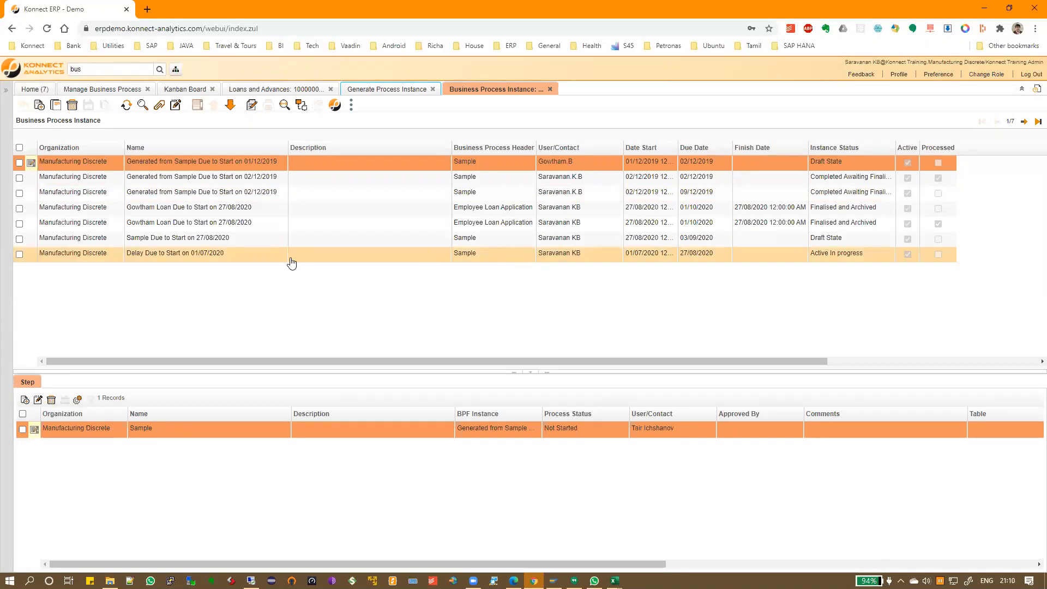
left_click_drag(126, 223, 193, 222)
left_click(197, 211)
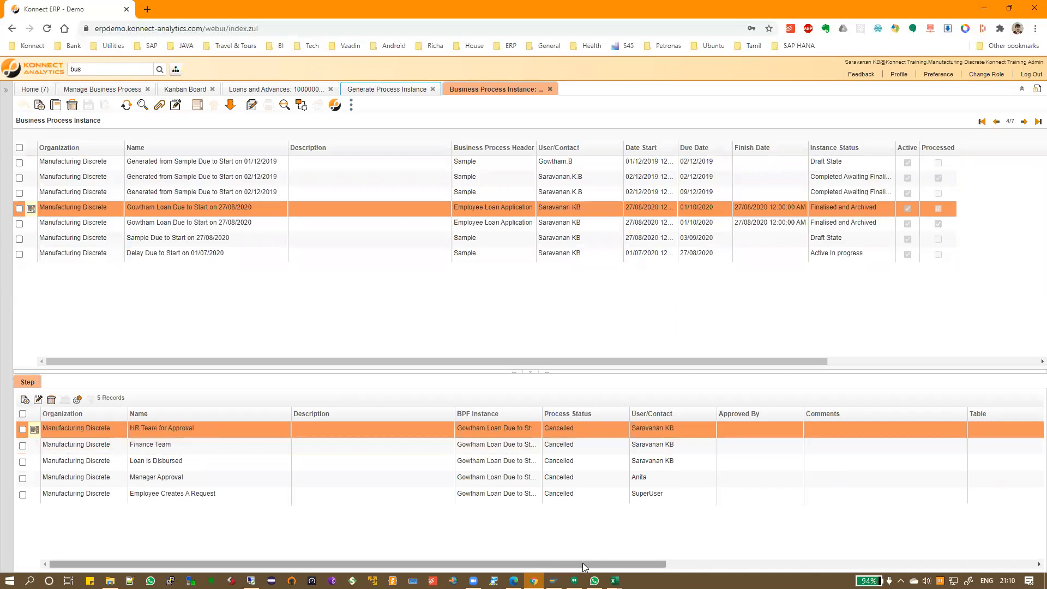
left_click(492, 227)
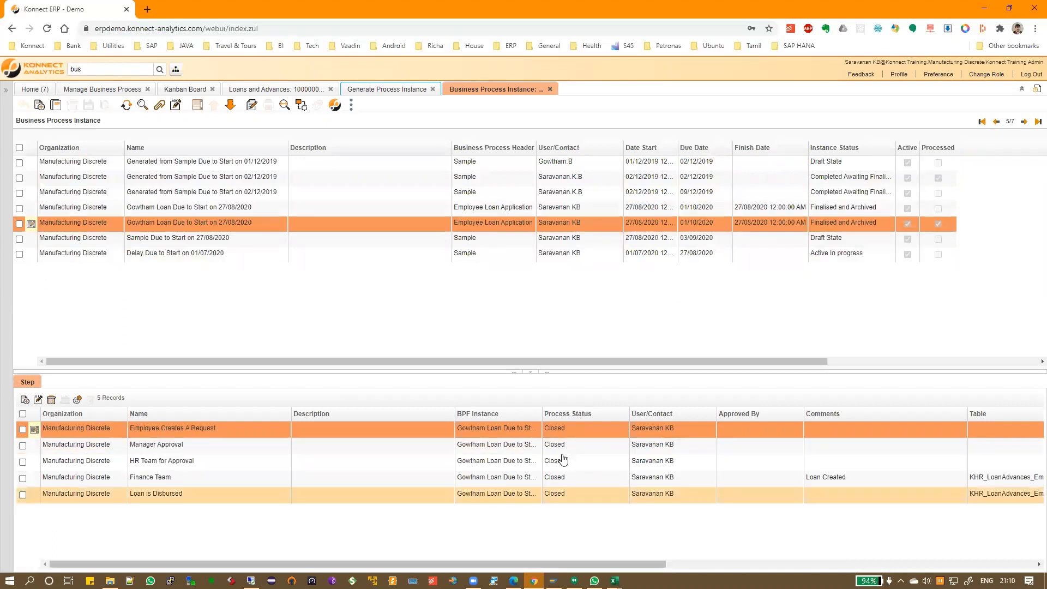
left_click(31, 224)
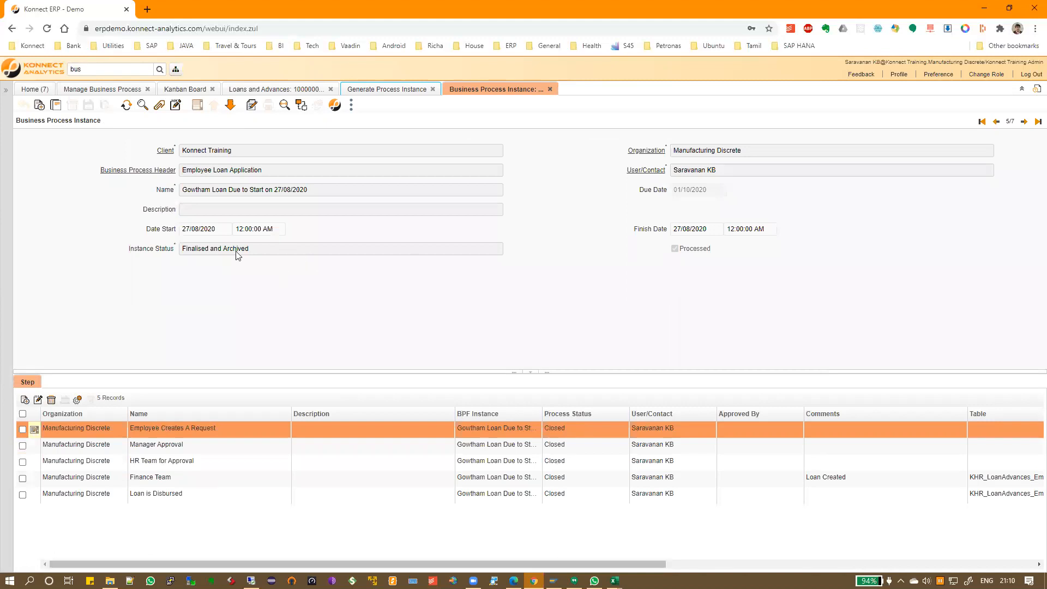
triple_click(212, 252)
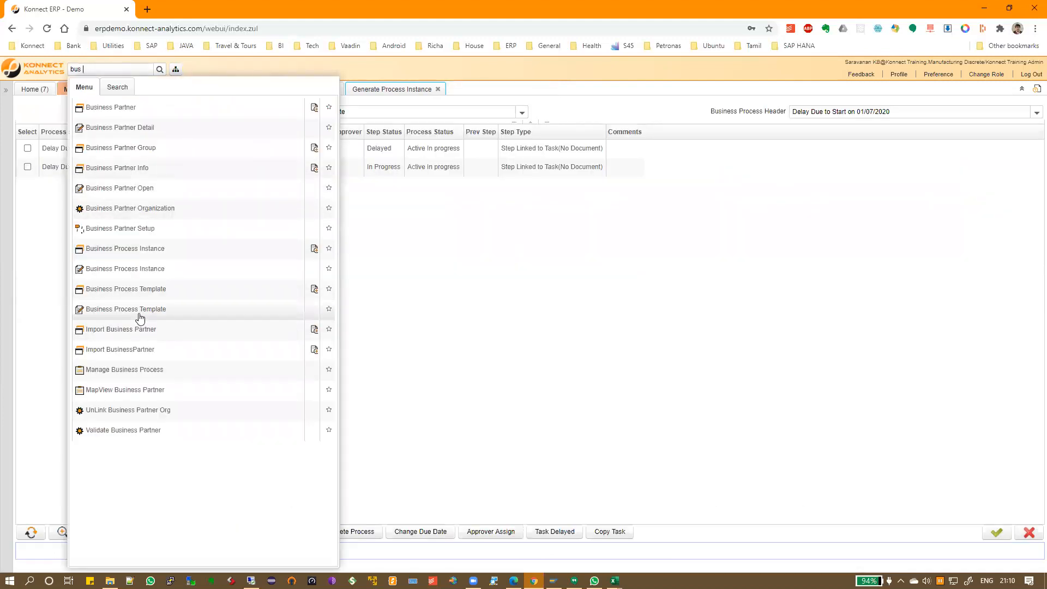
left_click(137, 271)
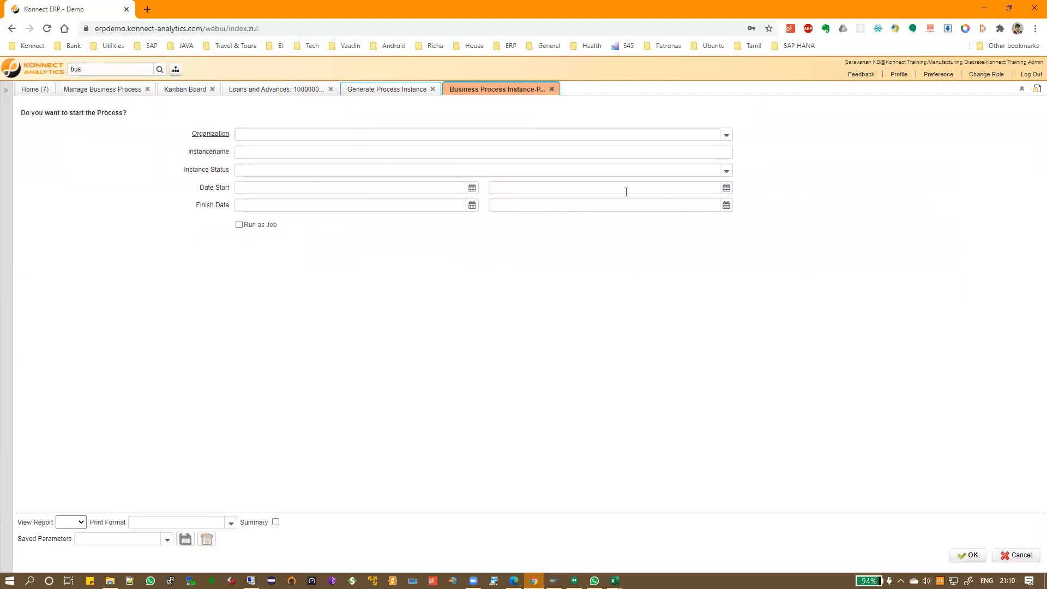
left_click(552, 90)
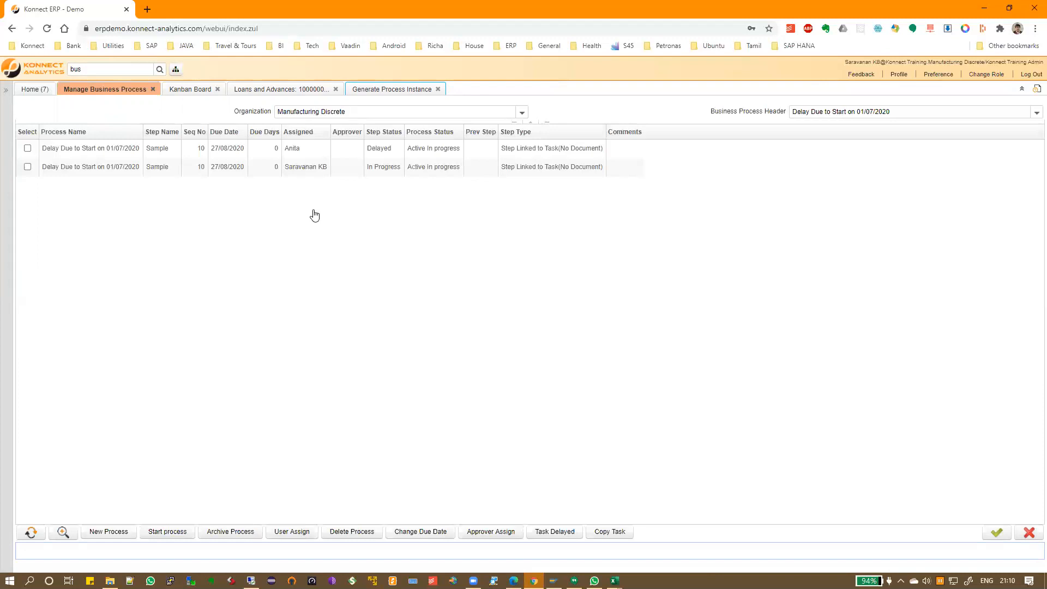
Change the In Progress Sample step's due date to 26/08/2020, leaving -1 due days
left_click(28, 167)
left_click(441, 533)
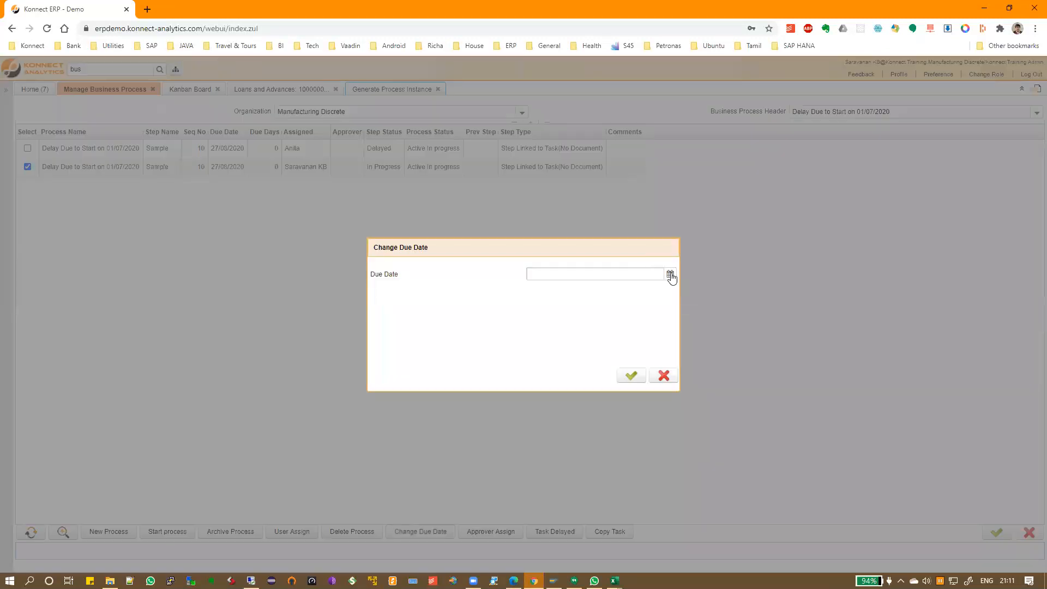
left_click(670, 274)
left_click(604, 375)
left_click(627, 376)
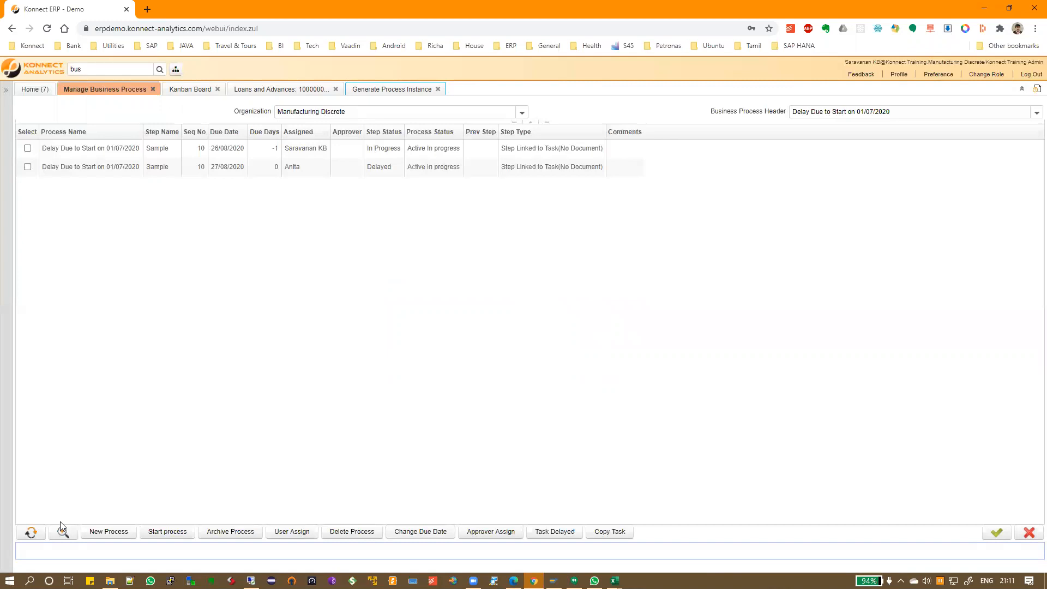
Refresh the Kanban board to show the Sample task In Progress, then search the menu for 'kan'
left_click(192, 88)
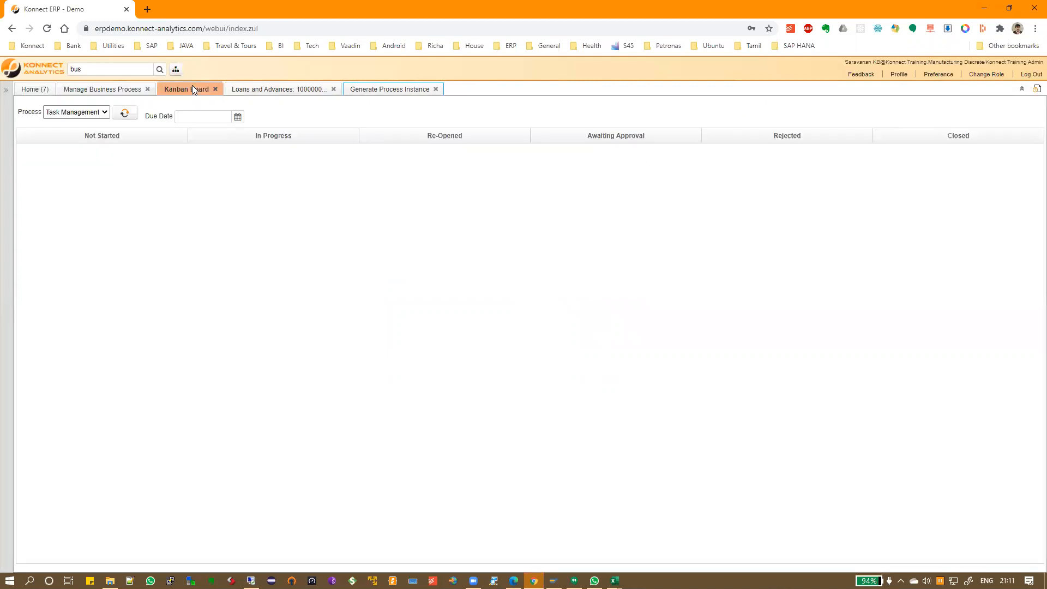
left_click(125, 114)
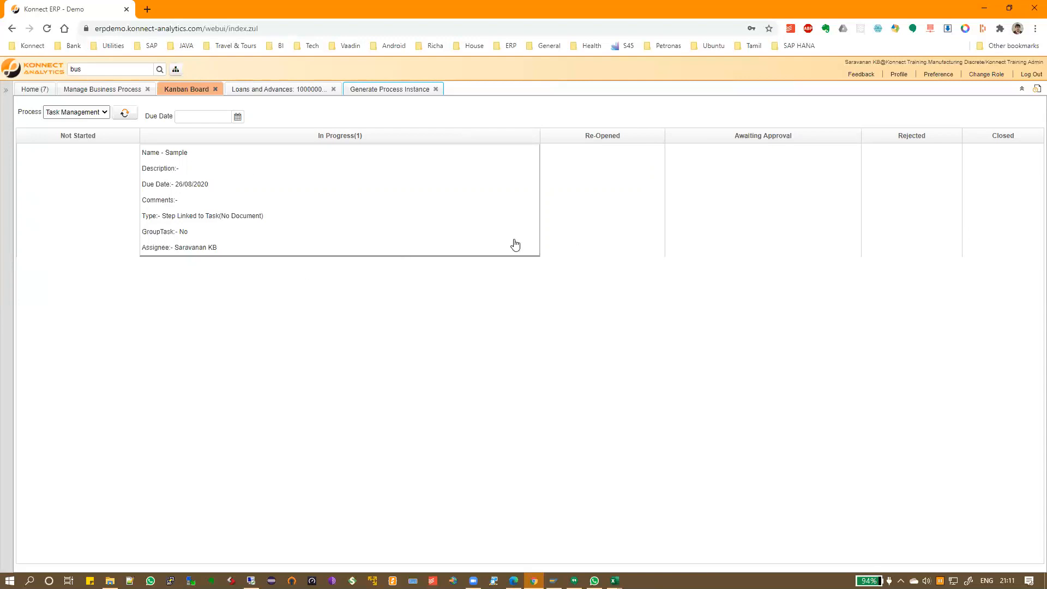
double_click(77, 69)
type("kan")
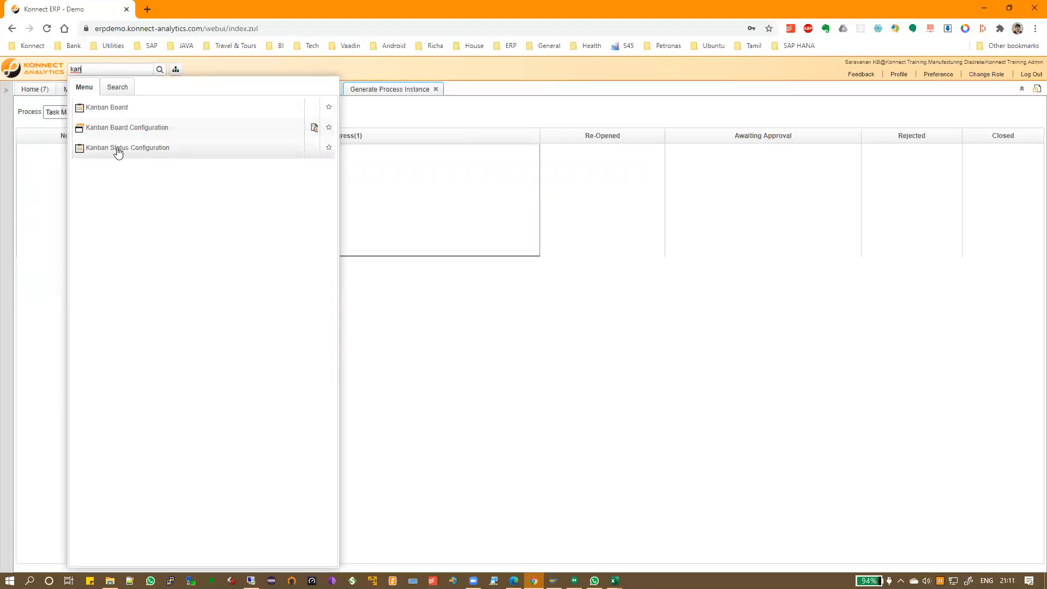
left_click(118, 148)
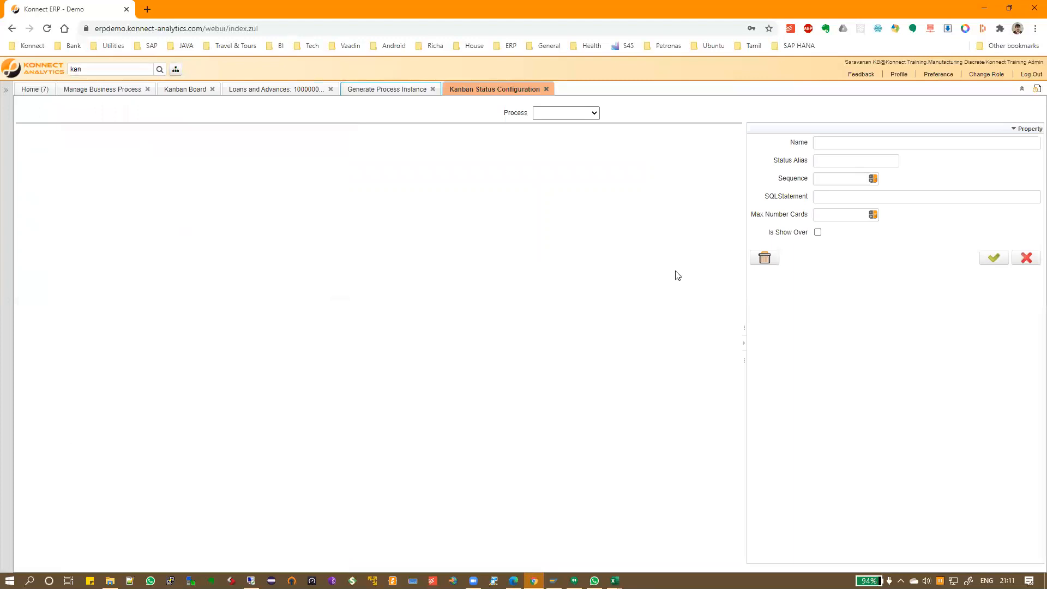
left_click(107, 69)
left_click(113, 131)
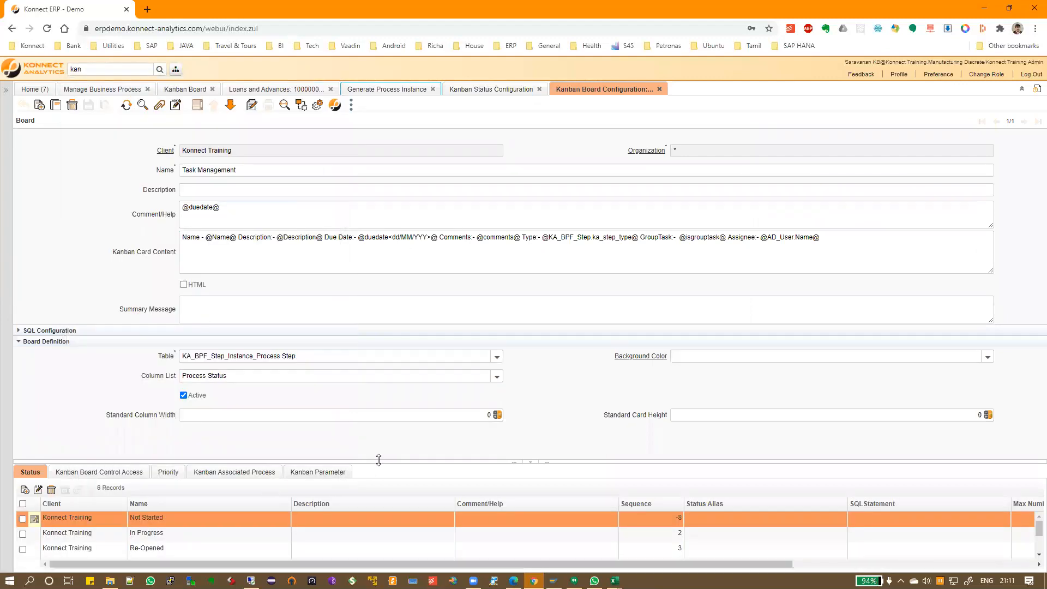
left_click_drag(380, 436, 379, 435)
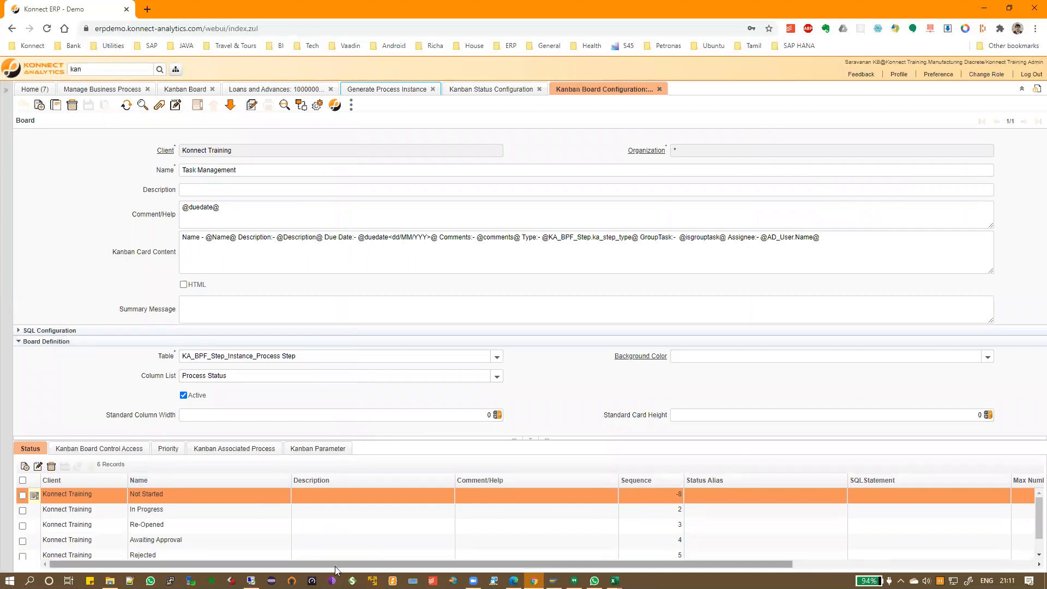
left_click_drag(334, 569, 358, 566)
left_click(308, 448)
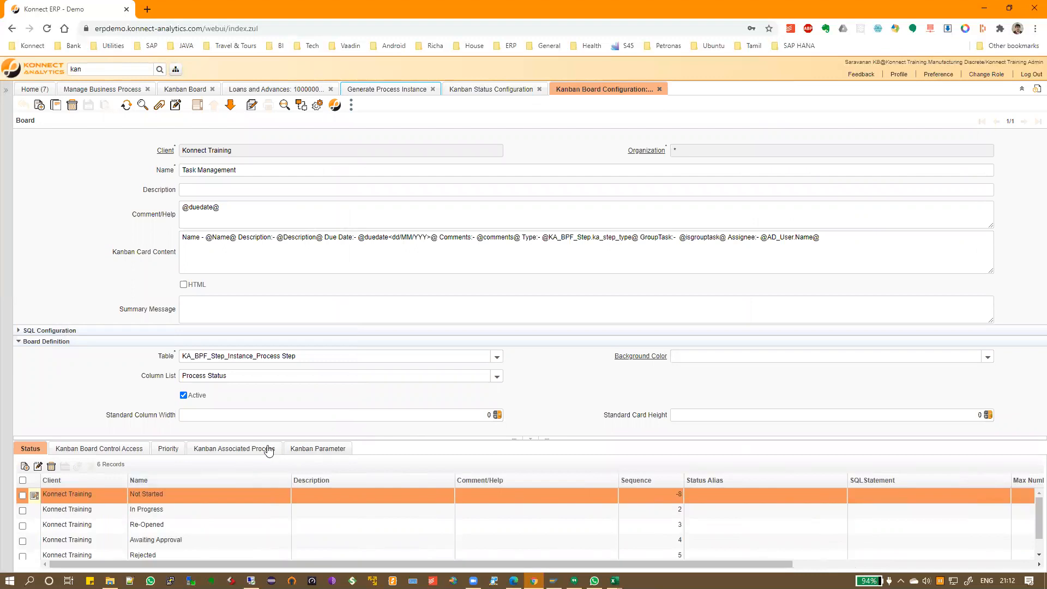
left_click(237, 449)
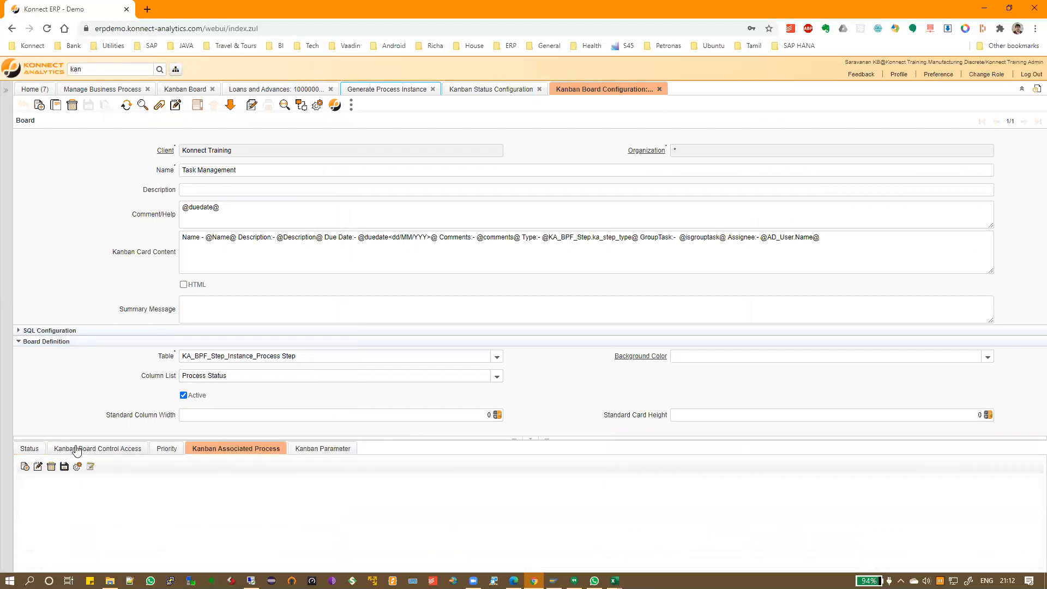
left_click(76, 449)
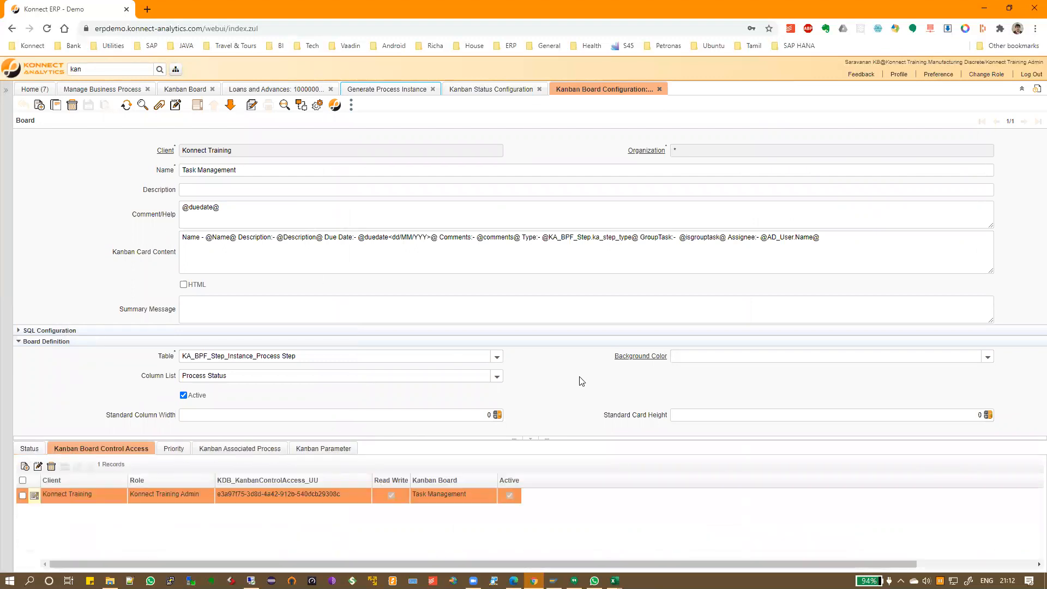
left_click(659, 89)
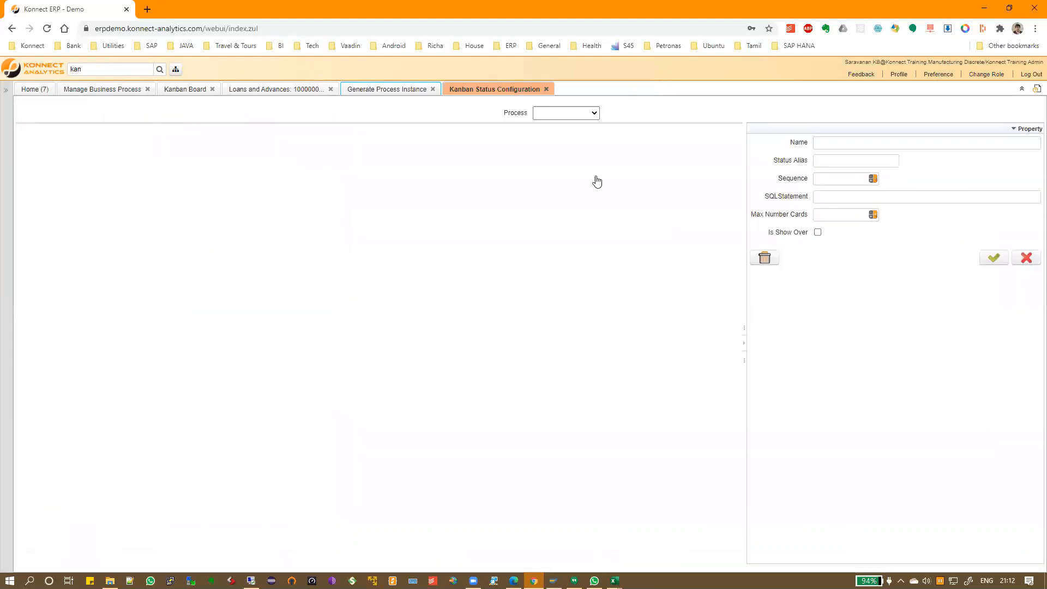
left_click(550, 113)
left_click(551, 133)
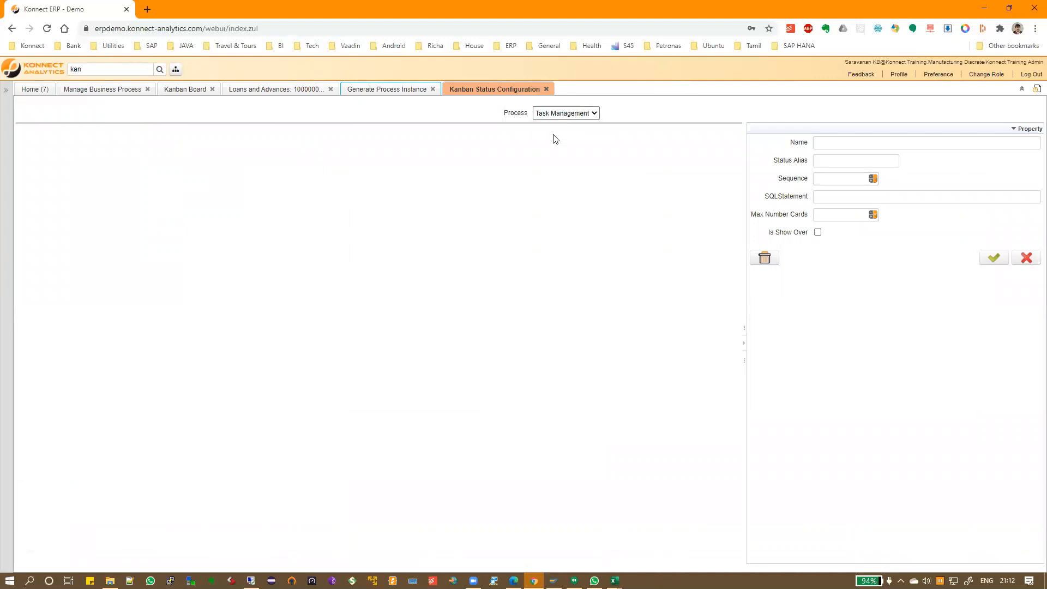
left_click(546, 89)
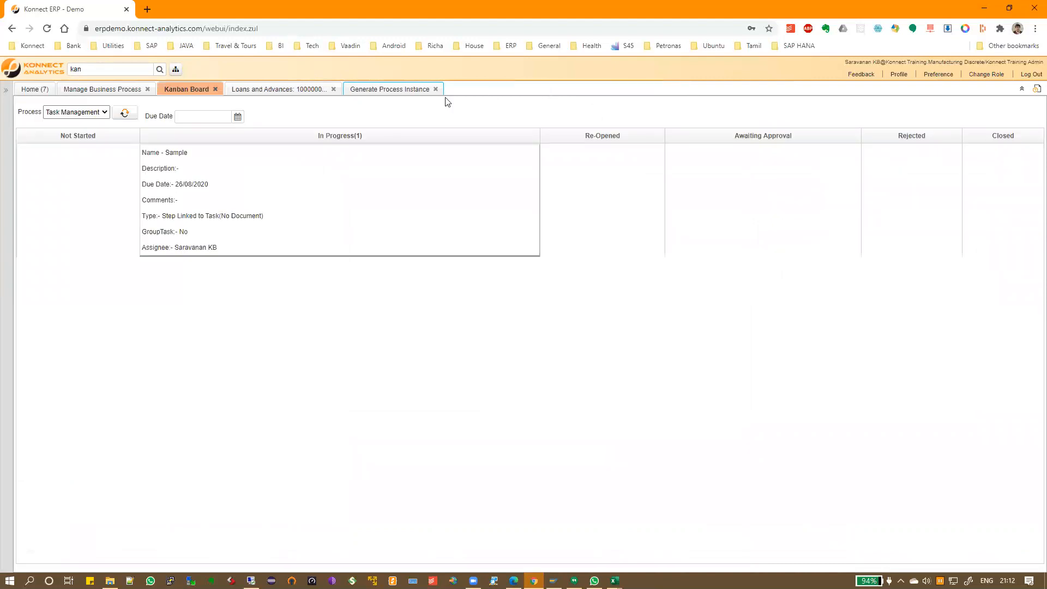
left_click(111, 90)
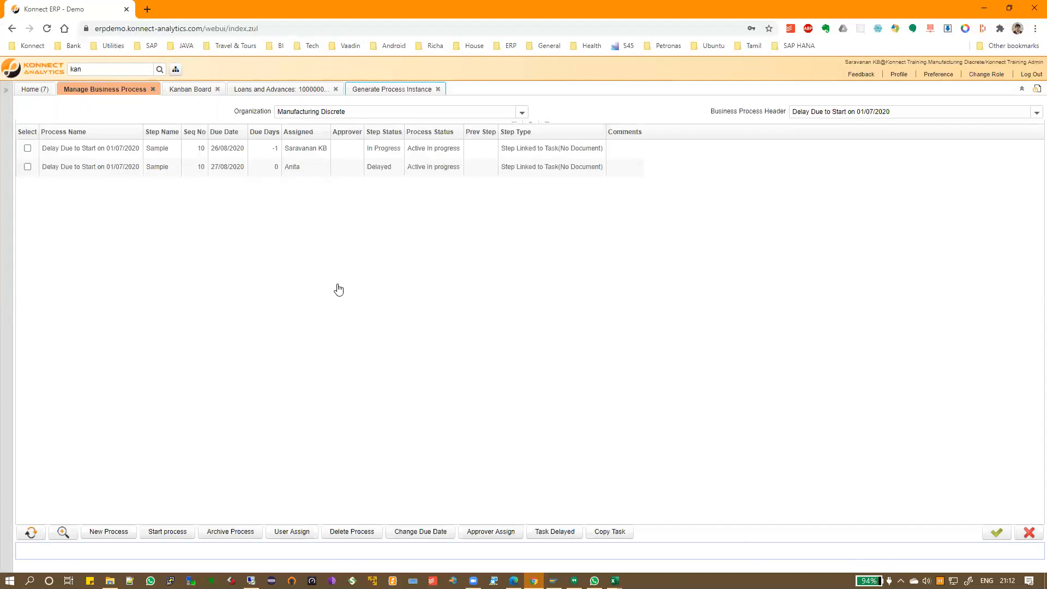
left_click(35, 90)
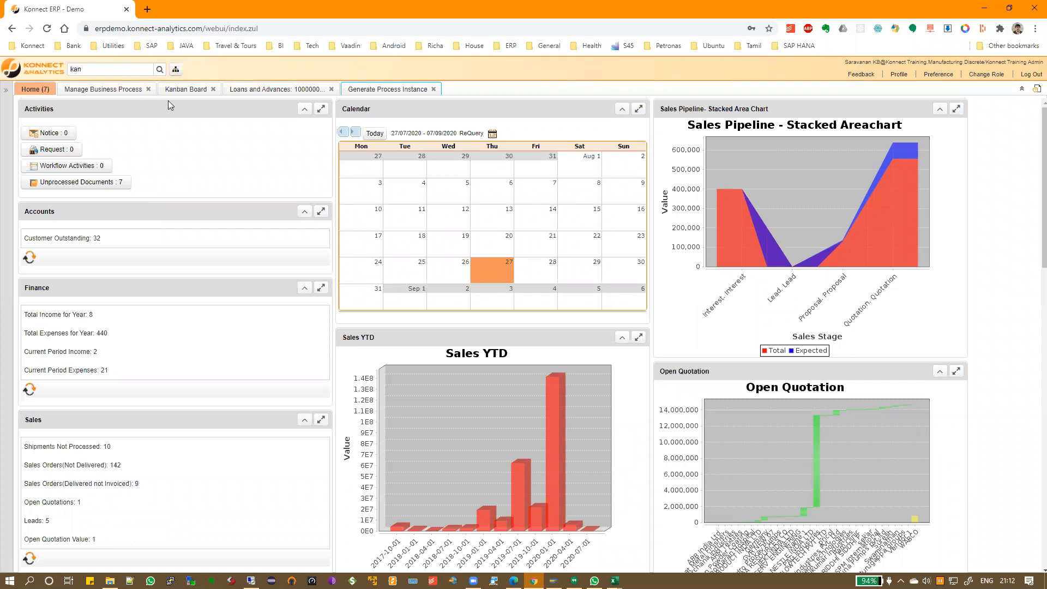
left_click(184, 88)
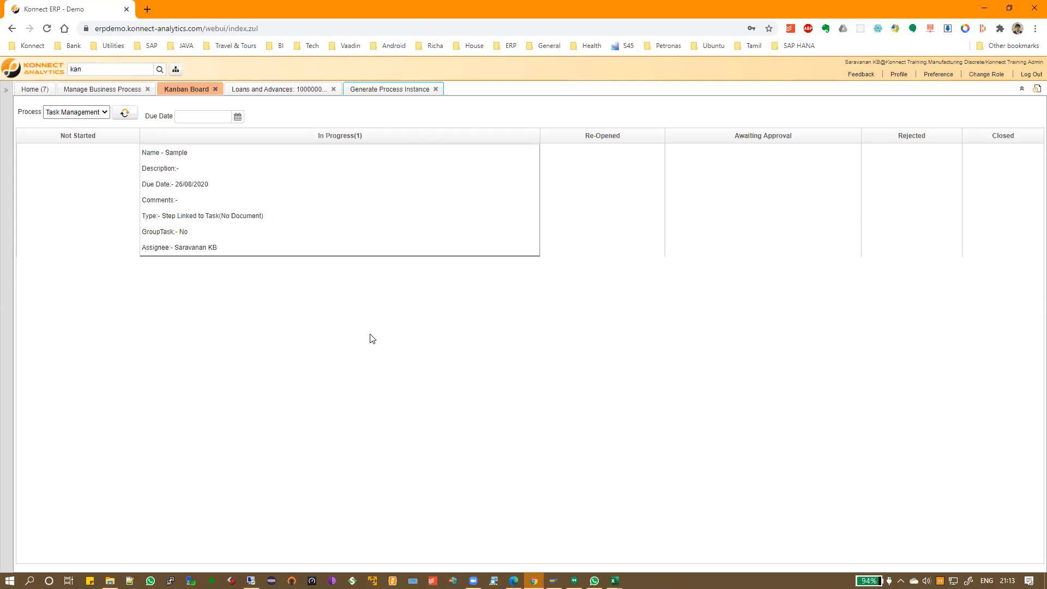
double_click(111, 74)
type("konnect")
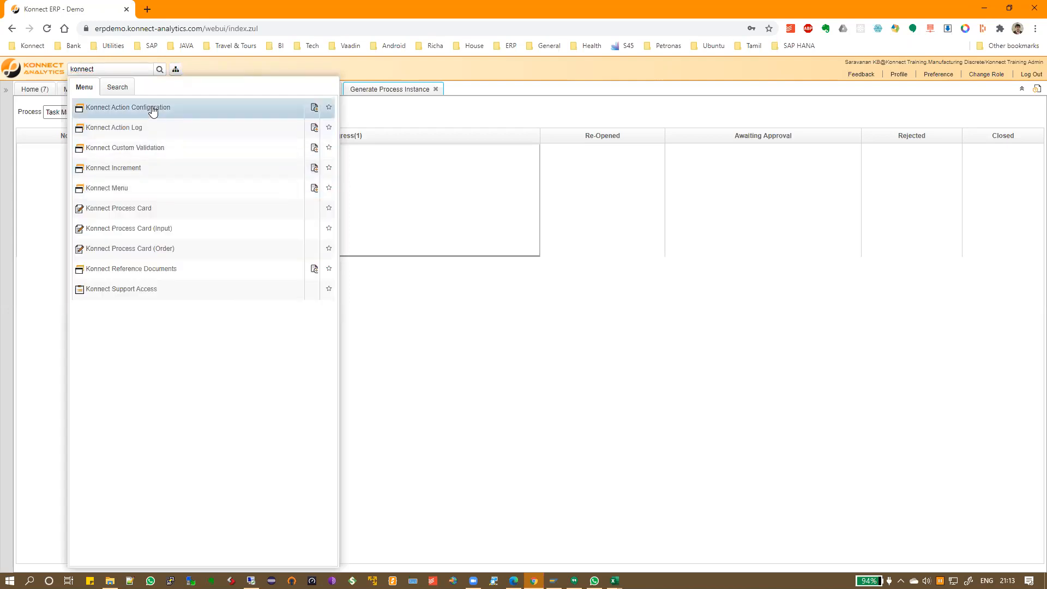
left_click(152, 109)
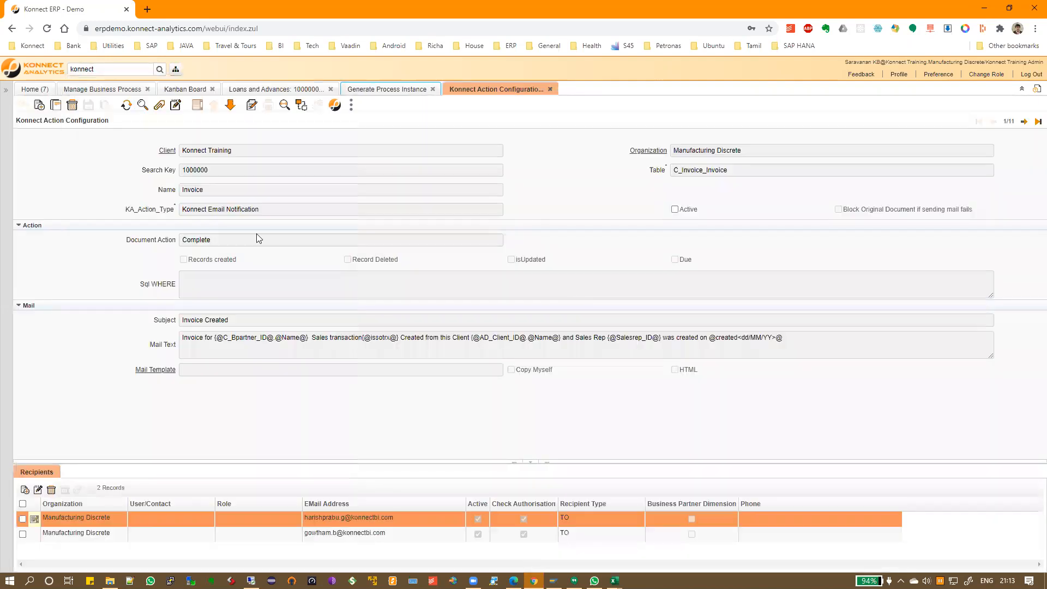
left_click_drag(201, 211, 262, 211)
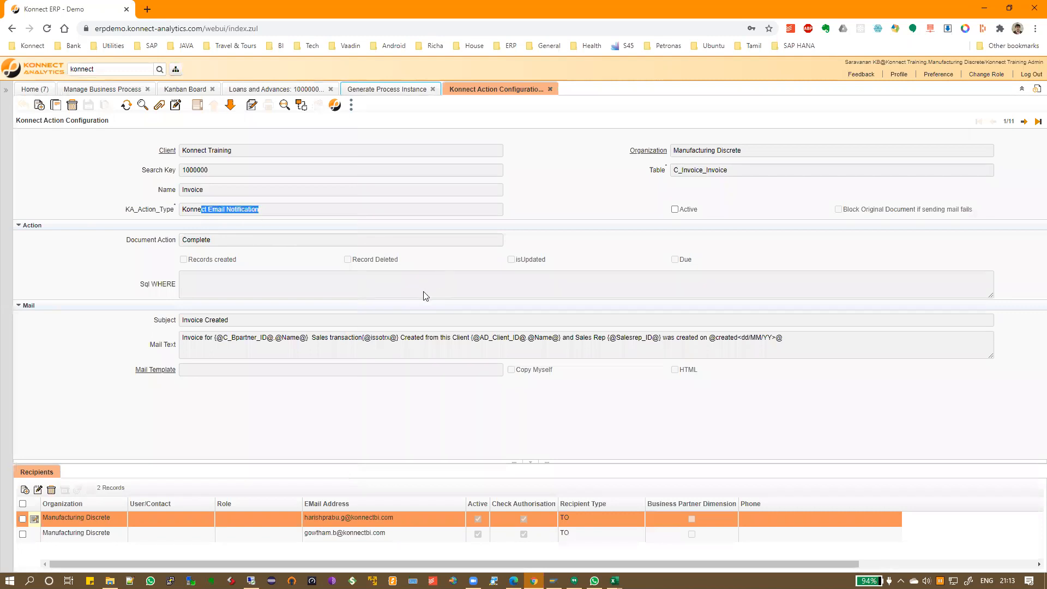
left_click(1034, 122)
left_click(498, 212)
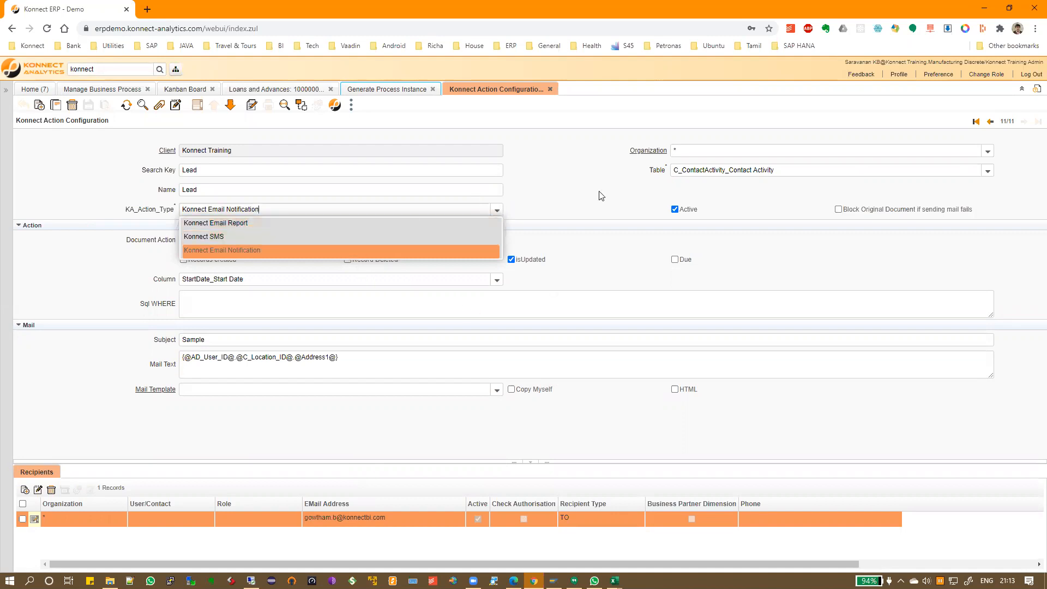
left_click(577, 186)
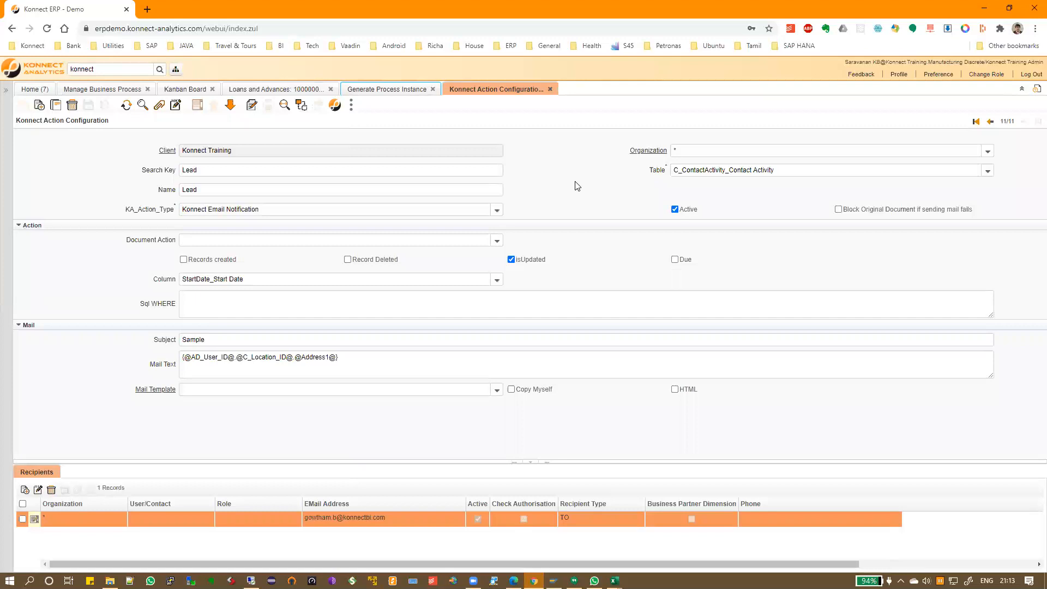
left_click(550, 89)
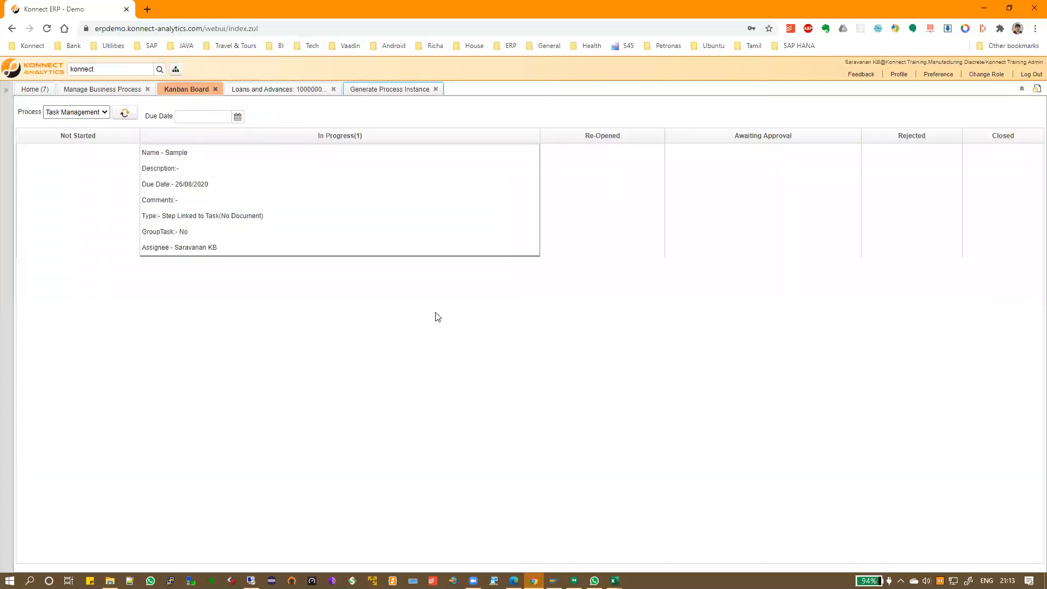